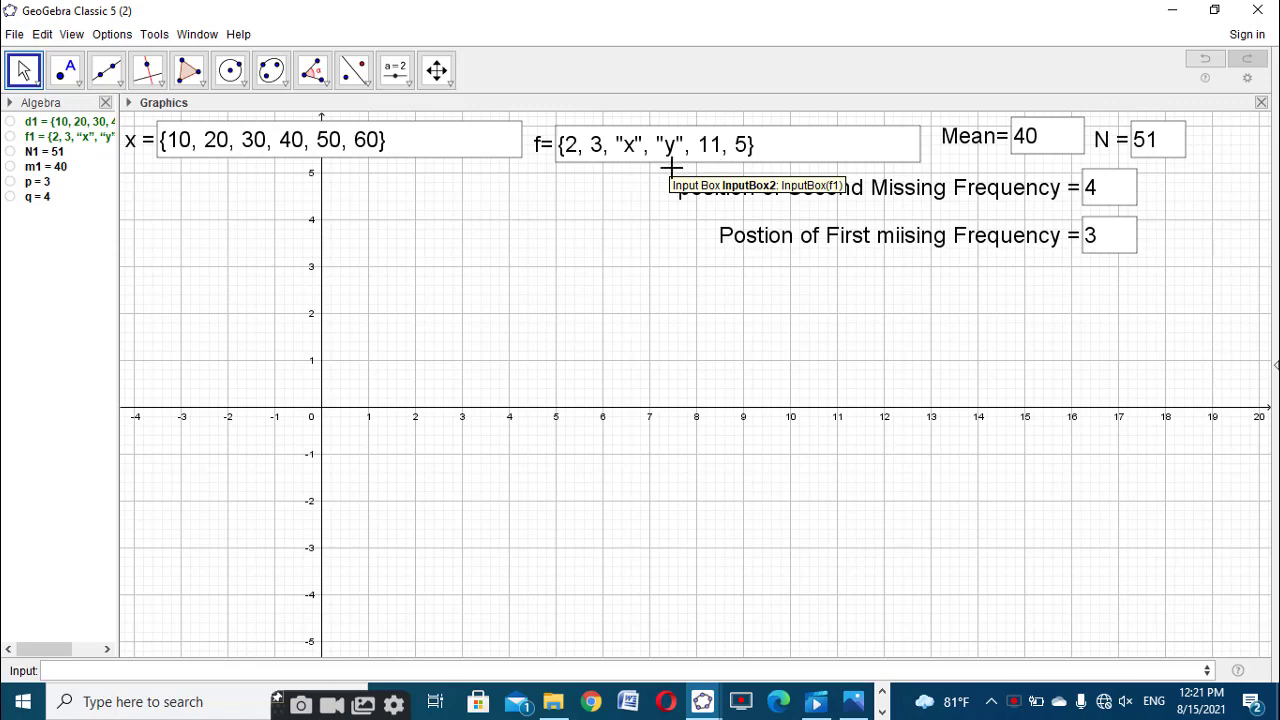
Change the layout preferences so the input bar sits above the views, and close the preferences
{"action": "left_click", "coordinate": [1247, 80]}
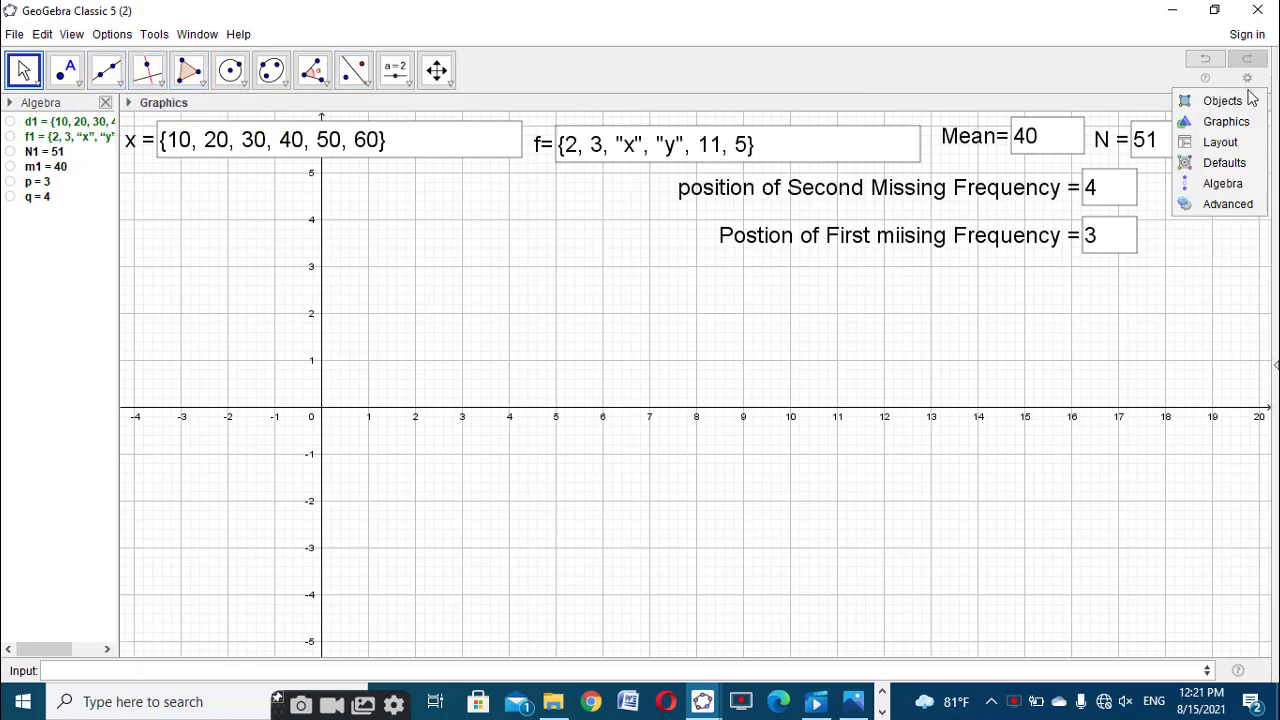
{"action": "left_click", "coordinate": [1222, 143]}
{"action": "left_click", "coordinate": [1163, 172]}
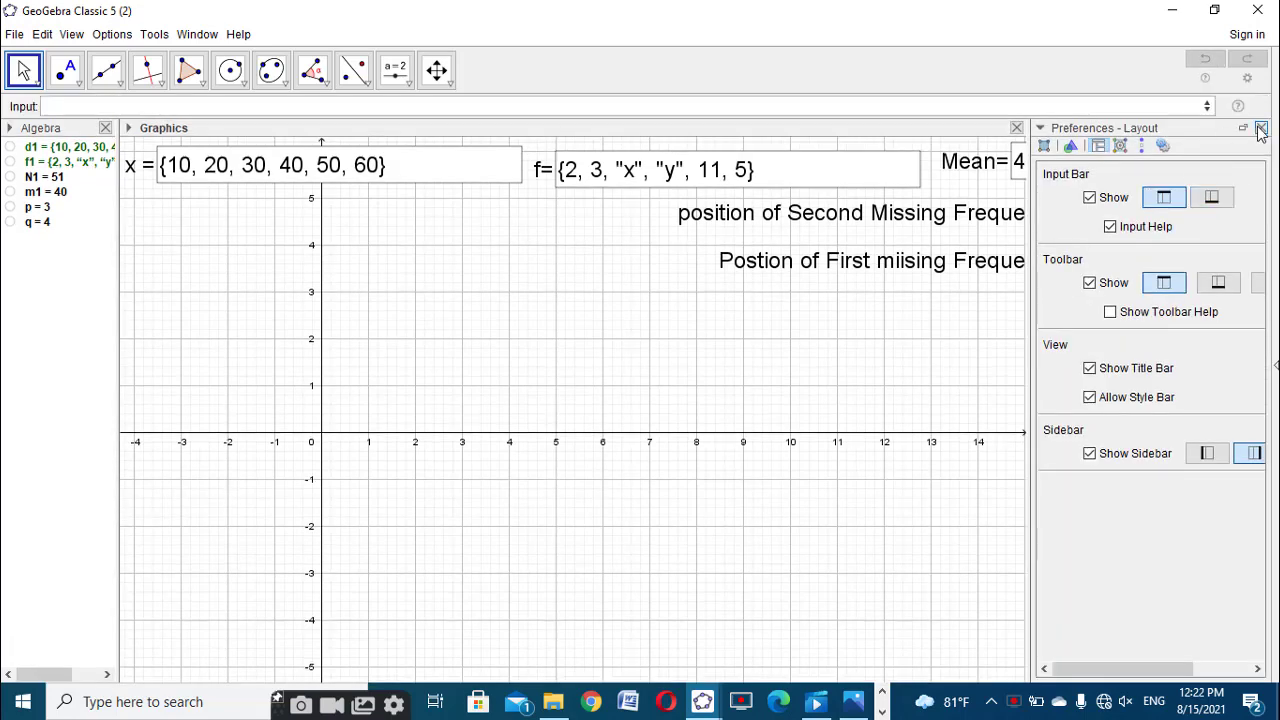
{"action": "left_click", "coordinate": [1261, 128]}
{"action": "left_click", "coordinate": [940, 367]}
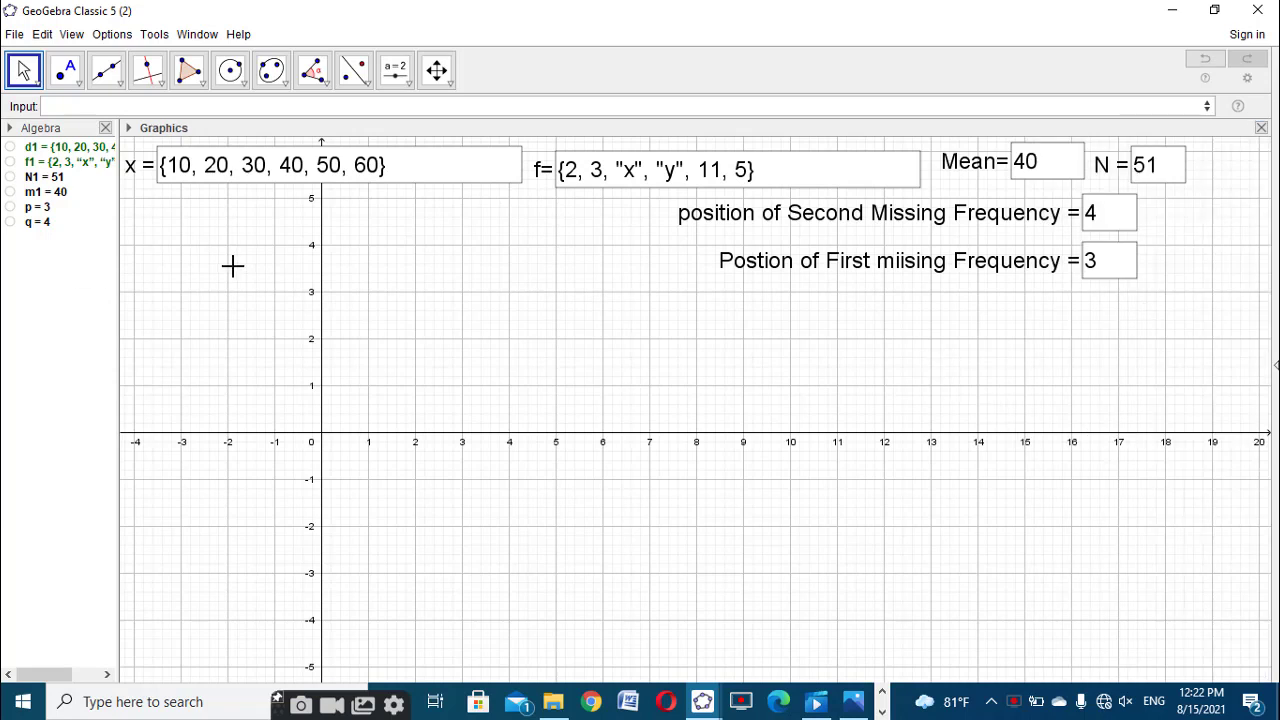
Start a Sequence command of the expression, variable, start and end value form, with Element(f1, i) as its expression
{"action": "left_click", "coordinate": [246, 114]}
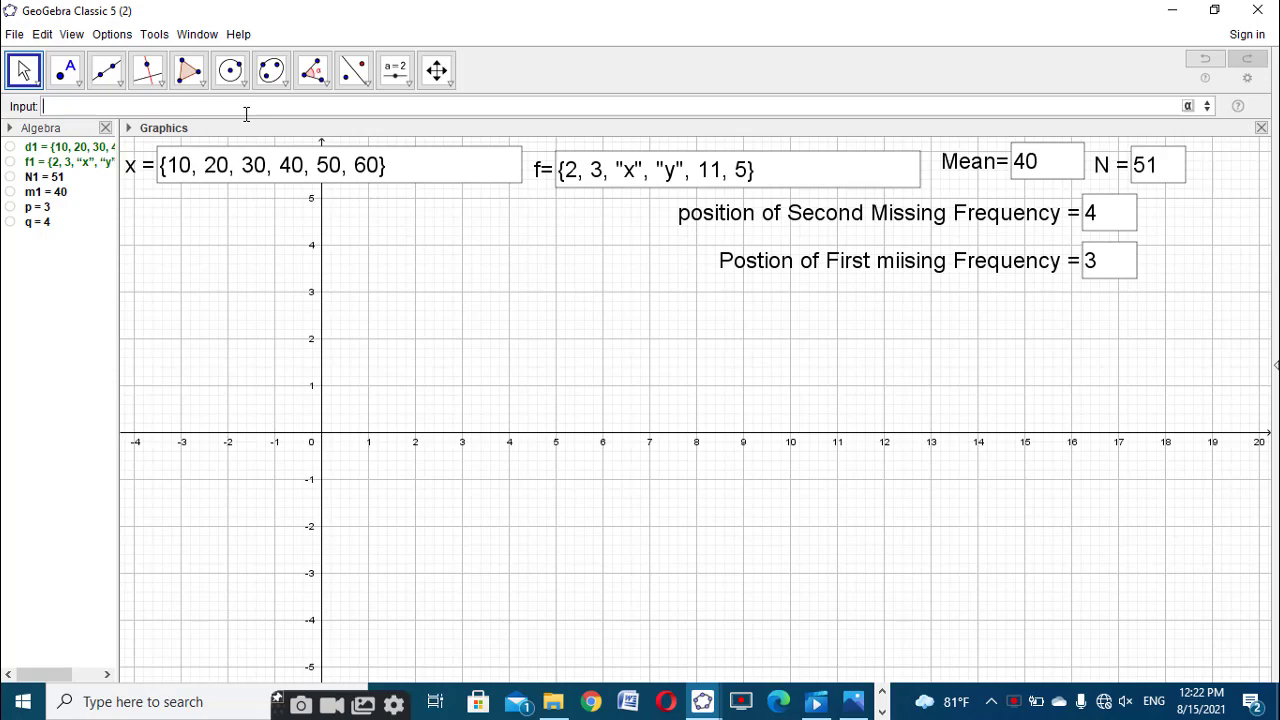
{"action": "type", "text": "sequ"}
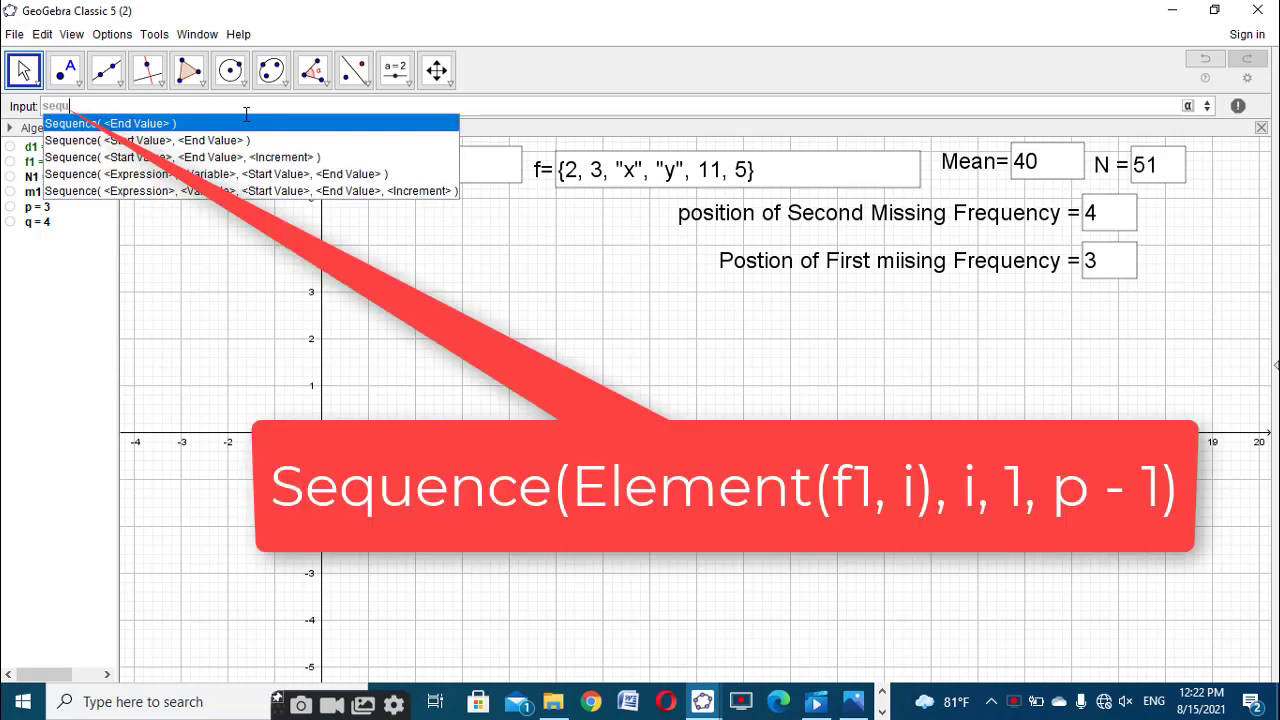
{"action": "left_click", "coordinate": [274, 174]}
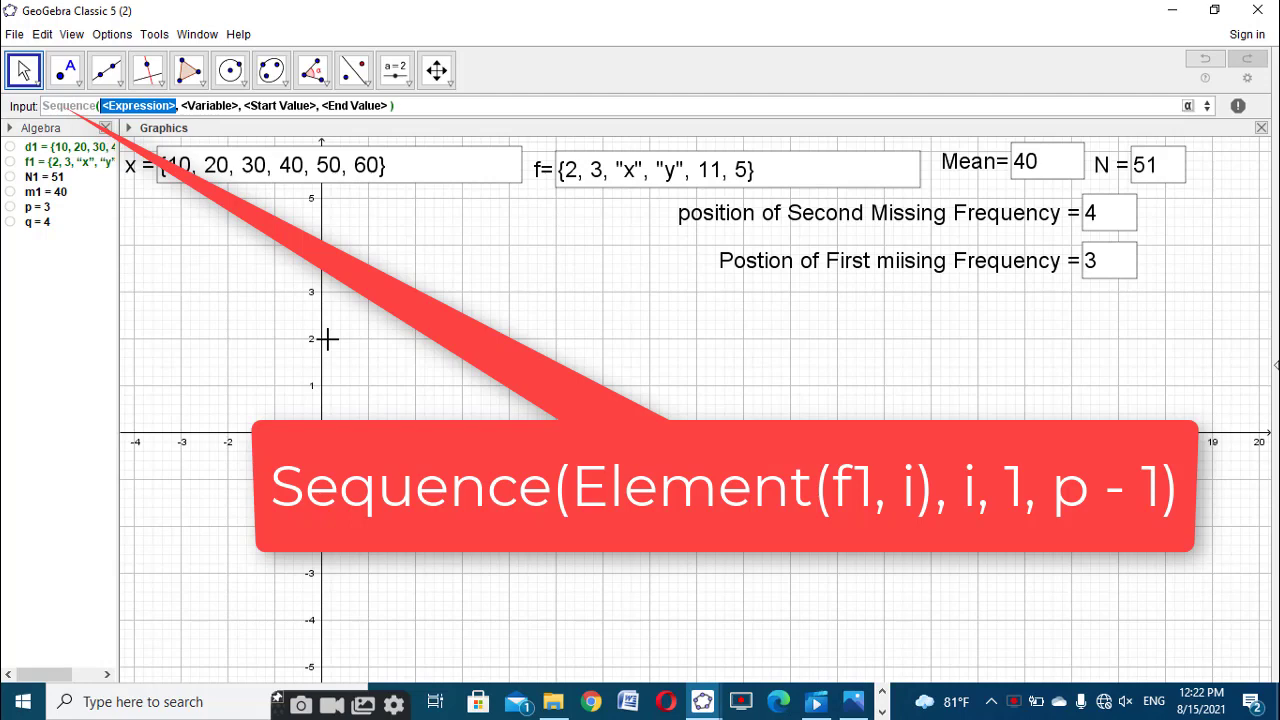
{"action": "type", "text": "elem"}
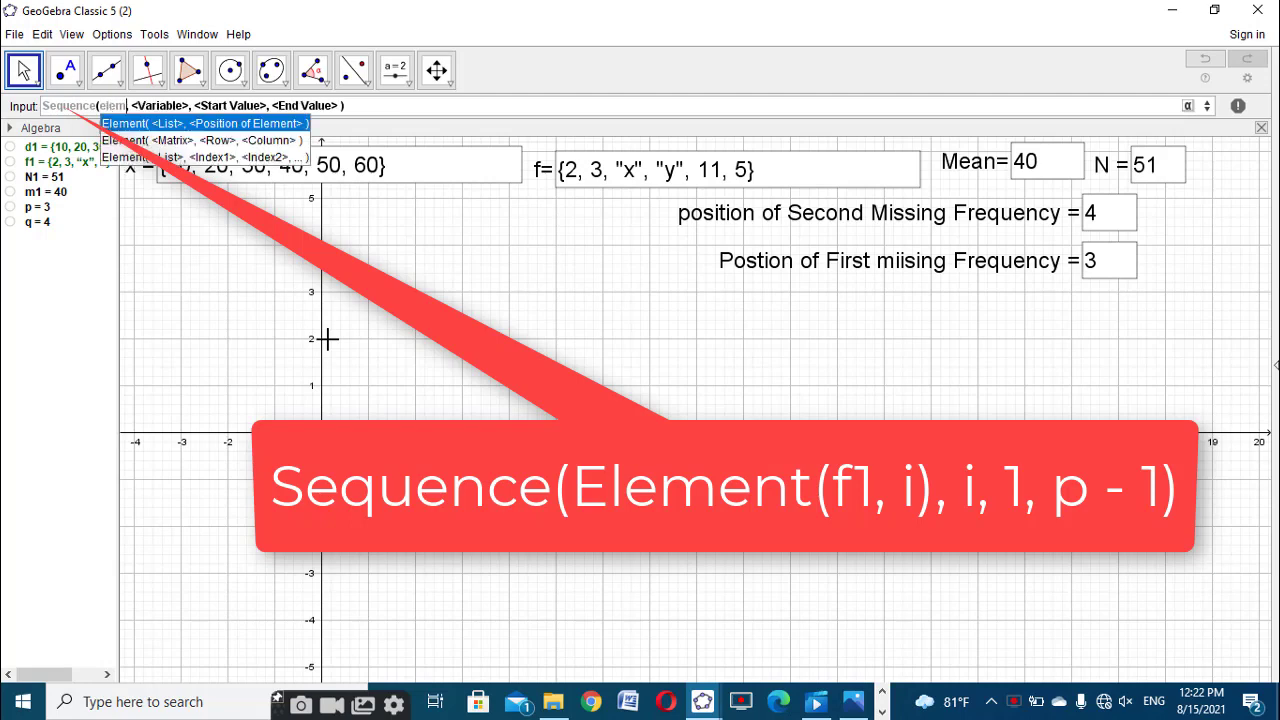
{"action": "left_click", "coordinate": [328, 340]}
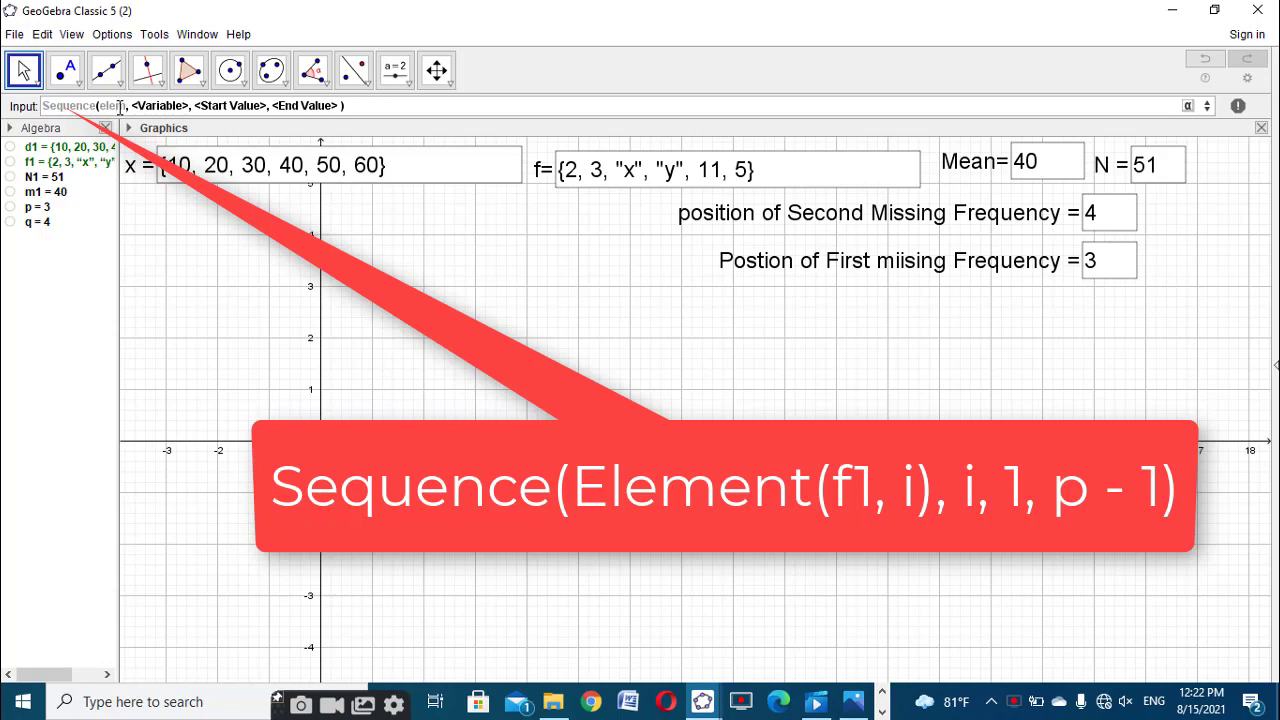
{"action": "key", "text": "BackSpace"}
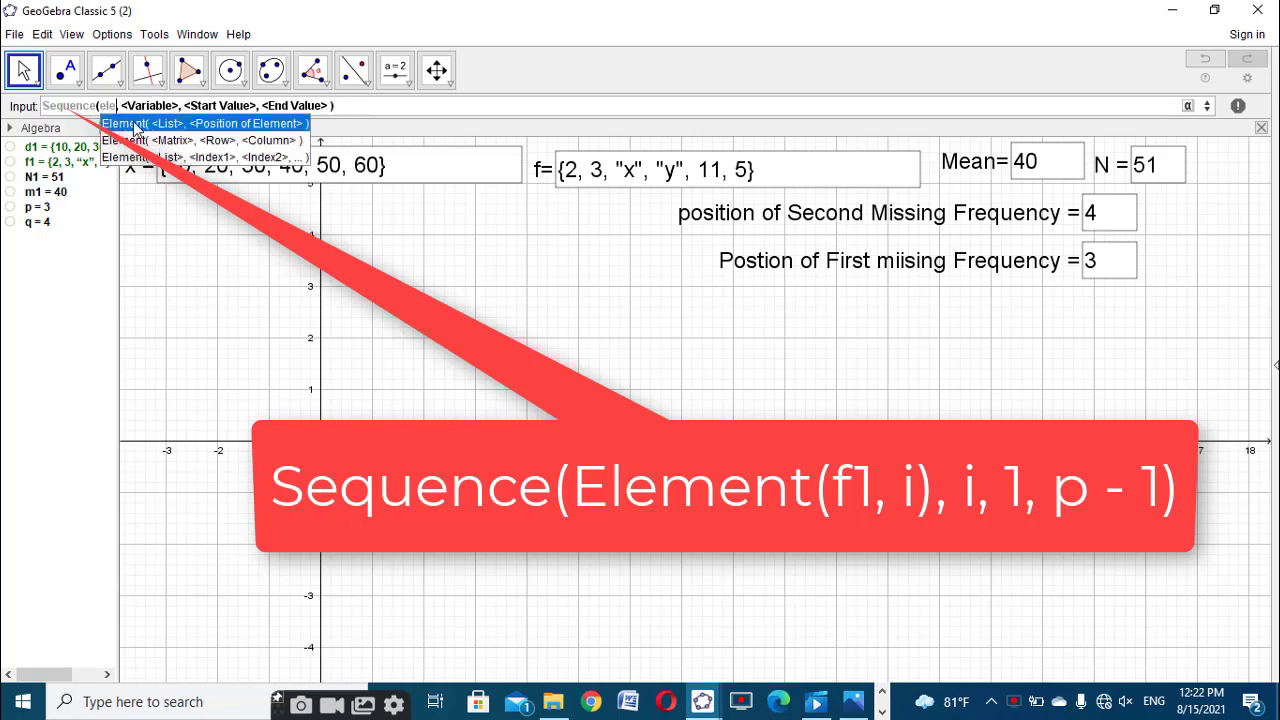
{"action": "left_click", "coordinate": [136, 127]}
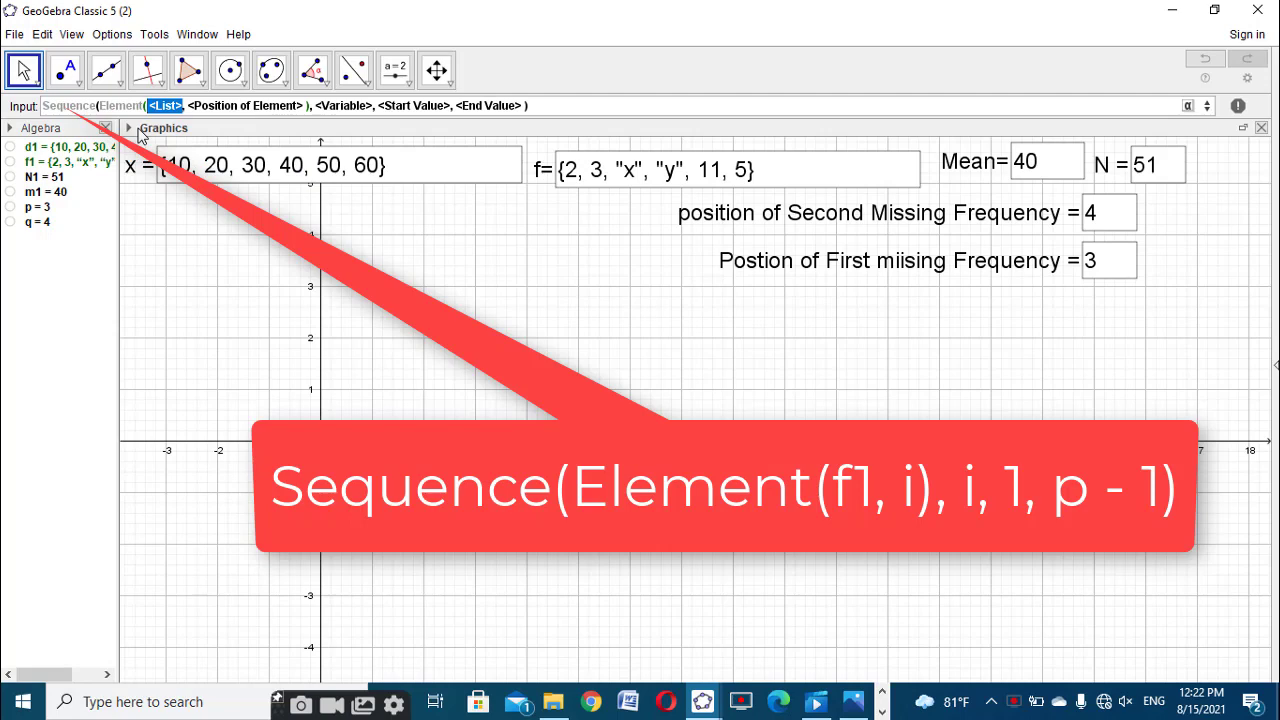
{"action": "type", "text": "f1"}
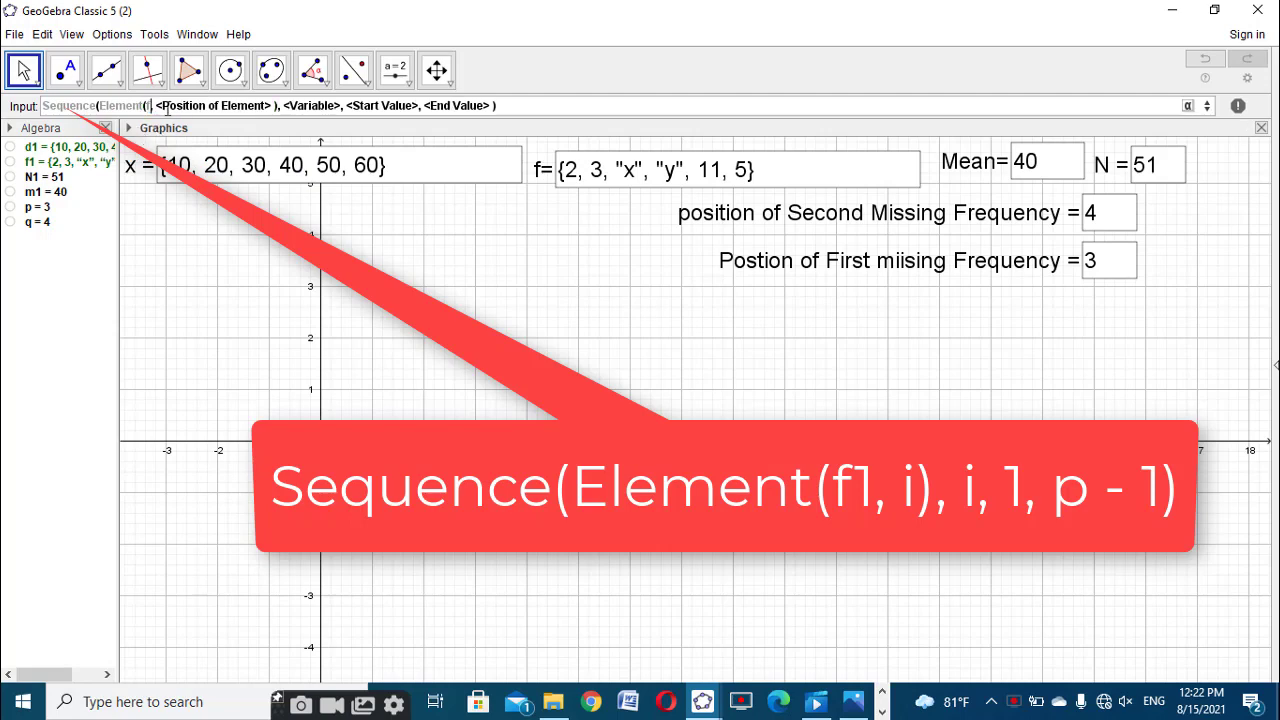
{"action": "left_click", "coordinate": [167, 106]}
{"action": "type", "text": "i"}
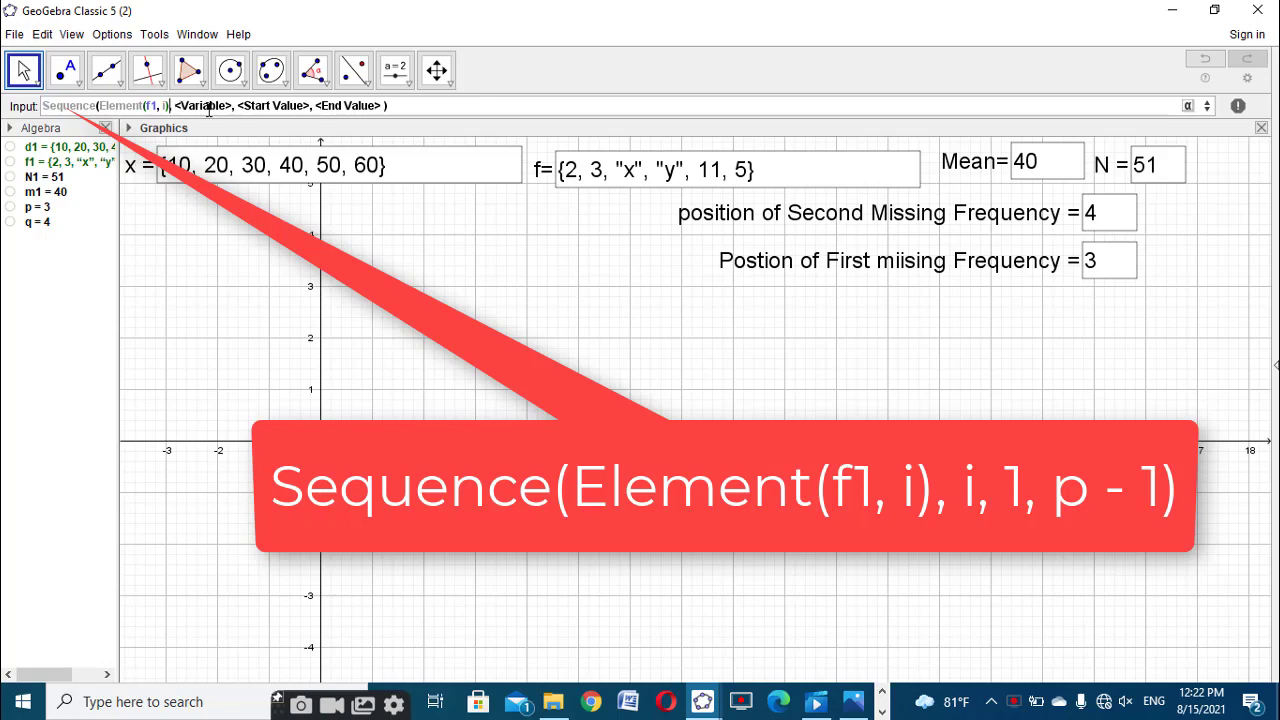
Complete the sequence with variable i, start value 1 and end value p-1, and create the list
{"action": "left_click", "coordinate": [208, 106]}
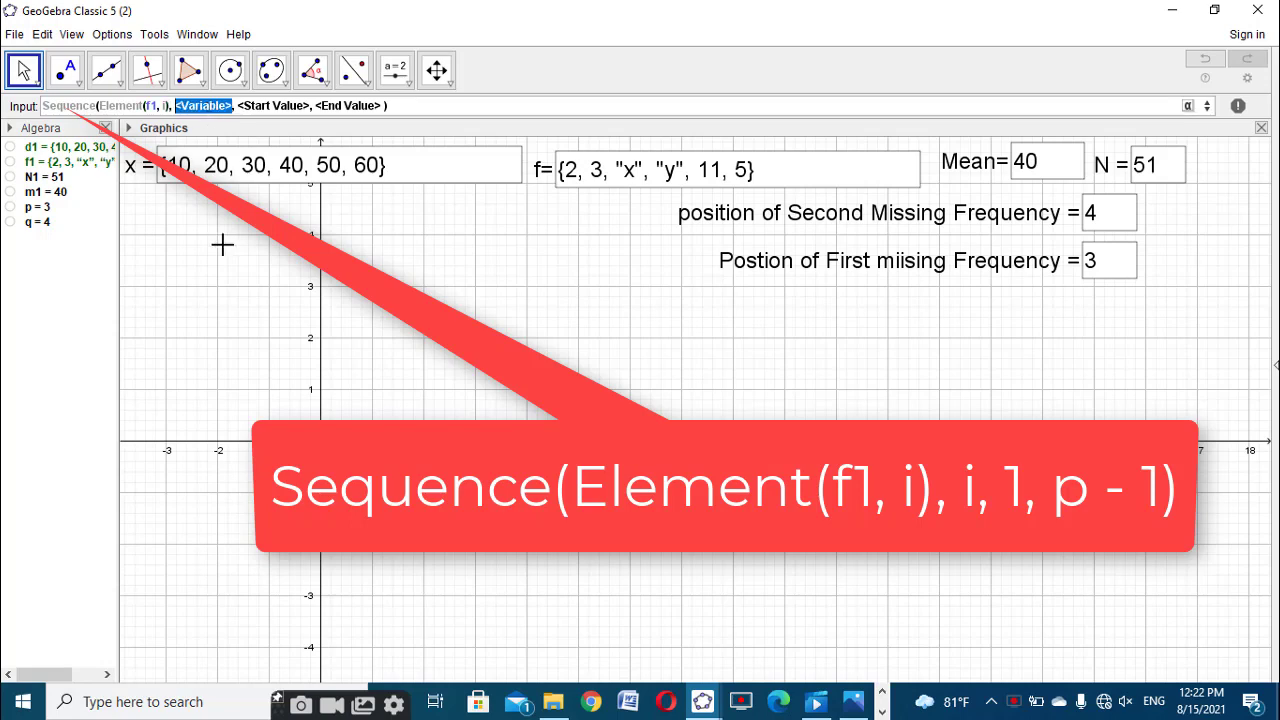
{"action": "type", "text": "i"}
{"action": "key", "text": "Tab"}
{"action": "type", "text": "1"}
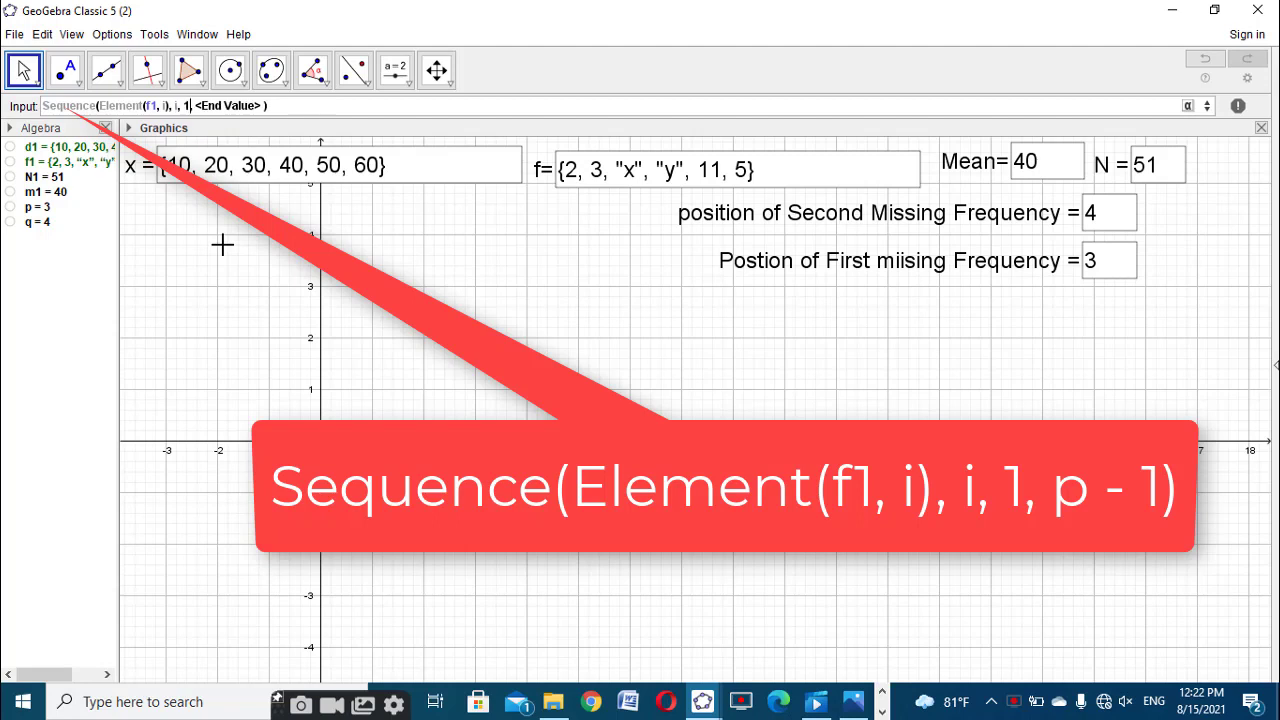
{"action": "key", "text": "Tab"}
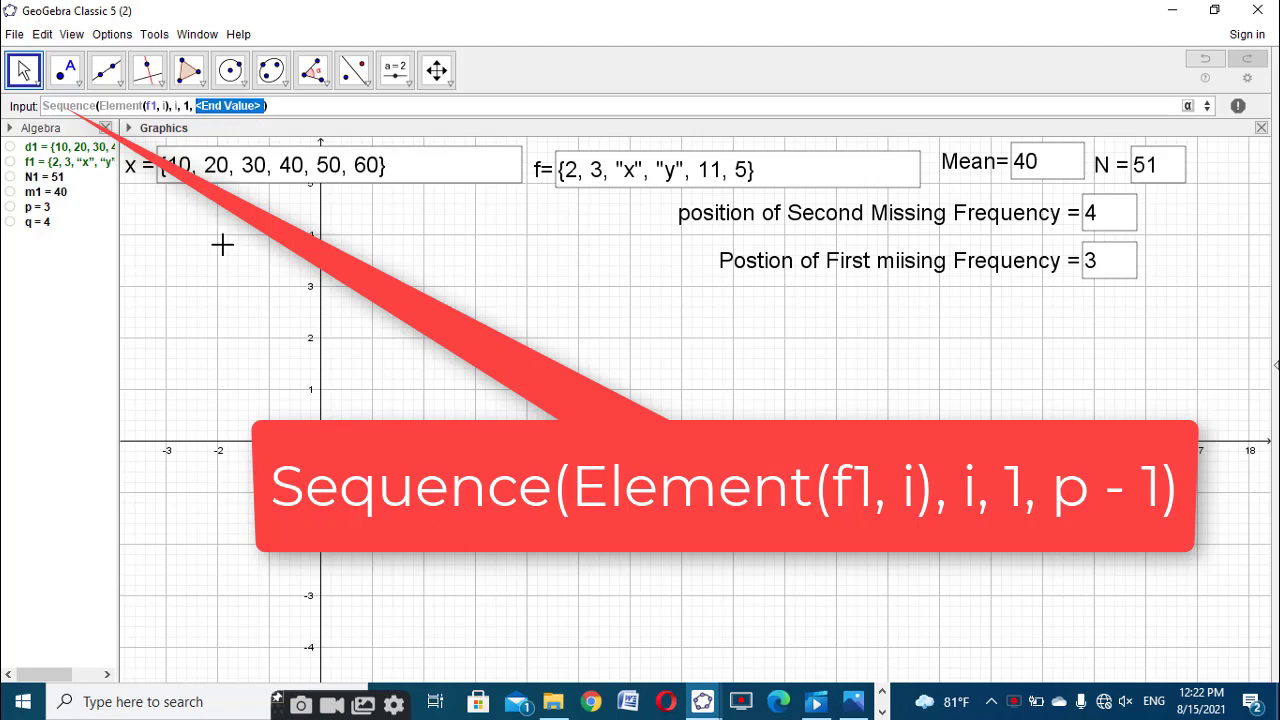
{"action": "type", "text": "p-1"}
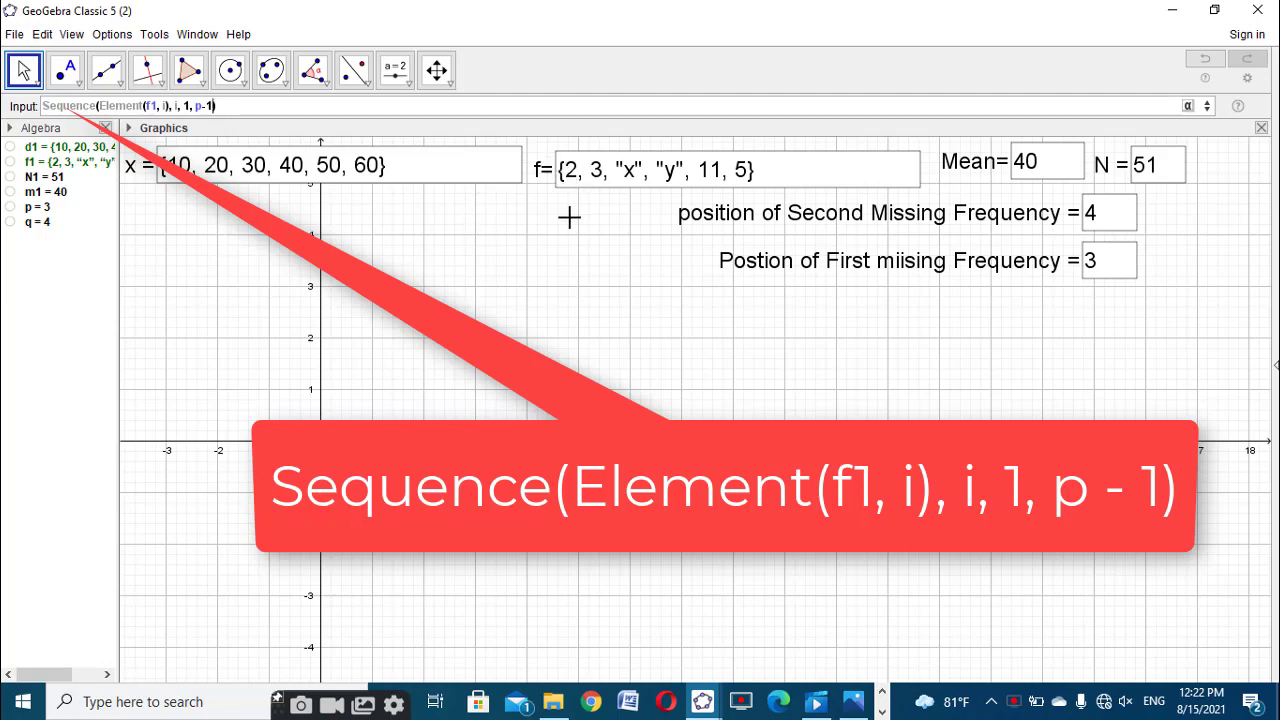
{"action": "key", "text": "Return"}
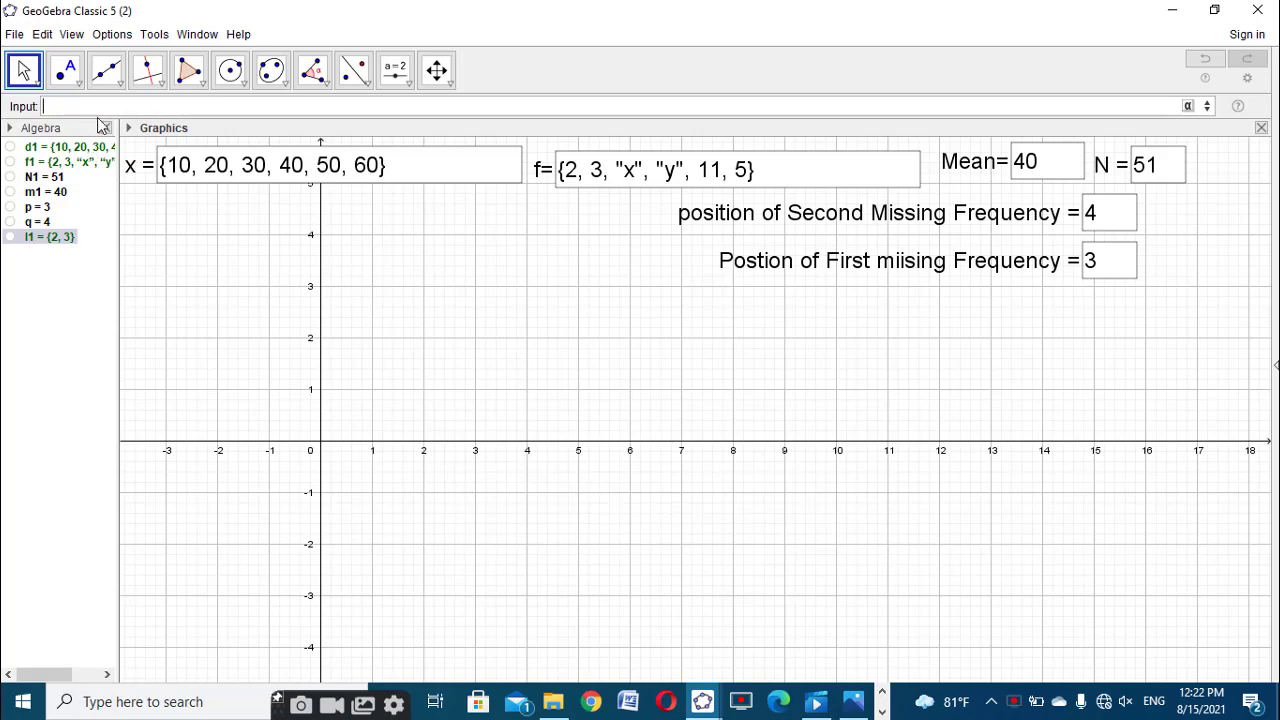
Start a second Sequence command with variable, start and end value arguments, using Element(f1, i) as its expression
{"action": "type", "text": "seq"}
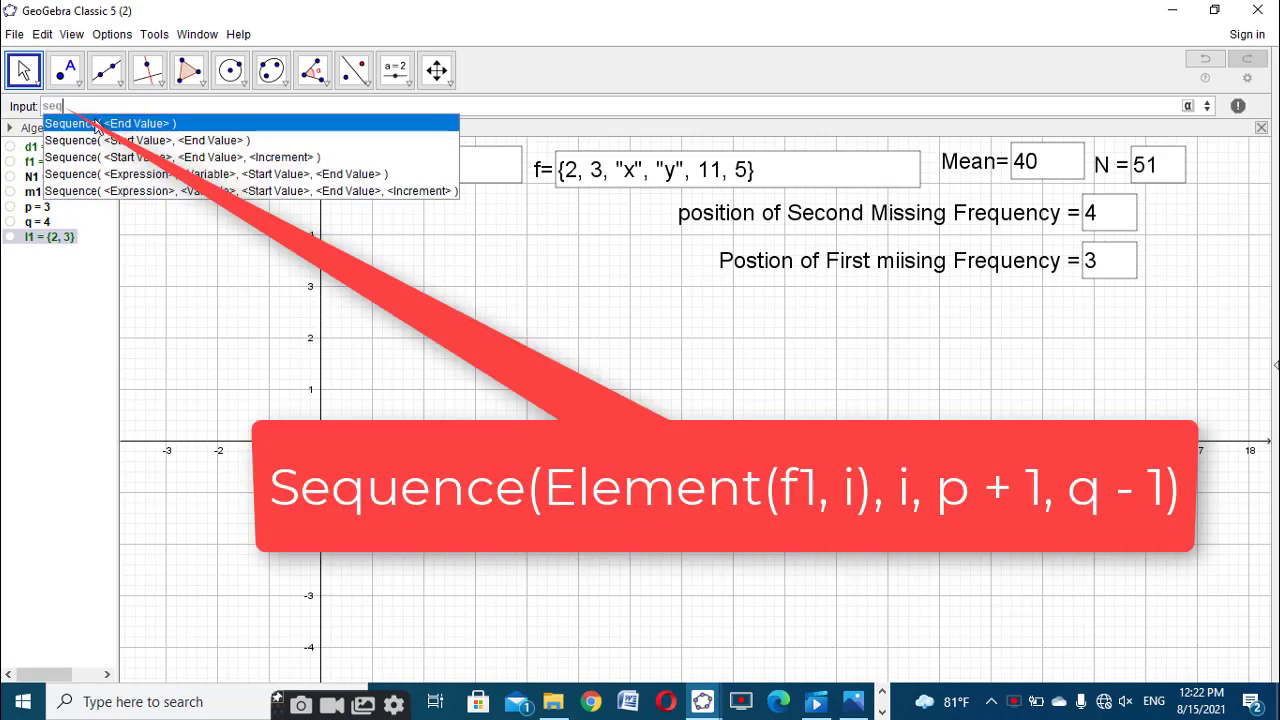
{"action": "left_click", "coordinate": [150, 174]}
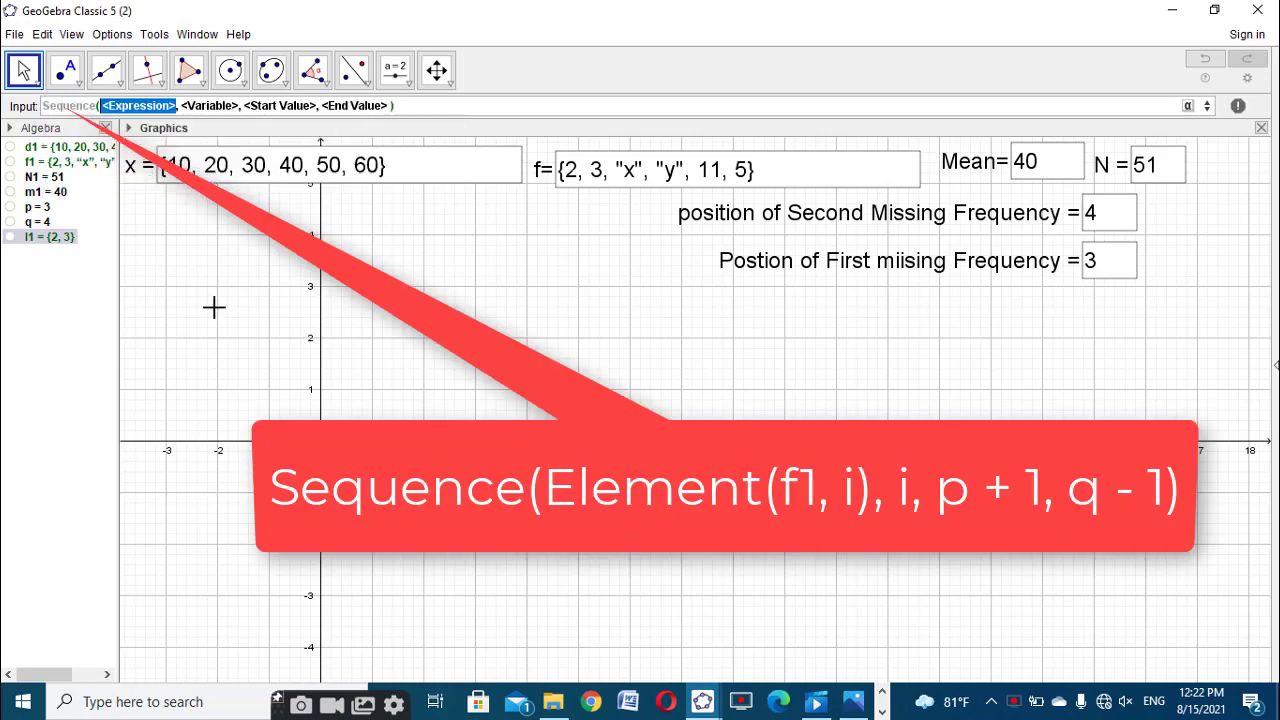
{"action": "type", "text": "elem"}
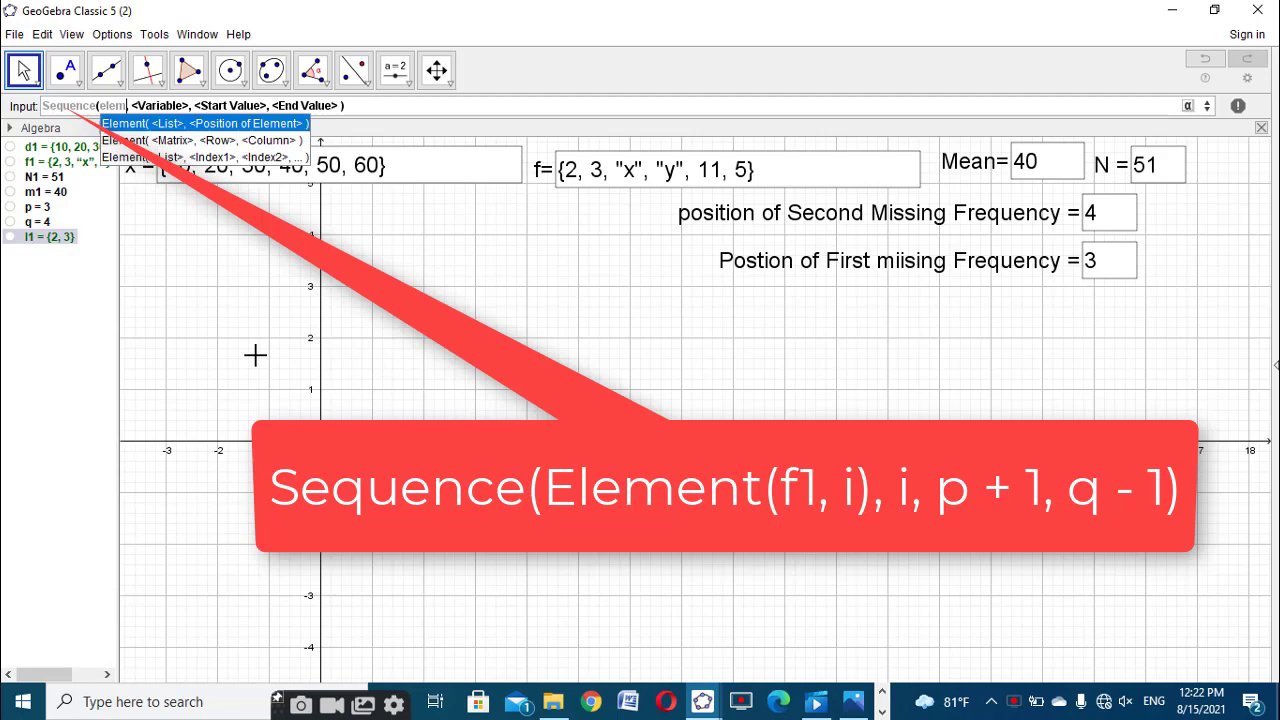
{"action": "left_click", "coordinate": [212, 124]}
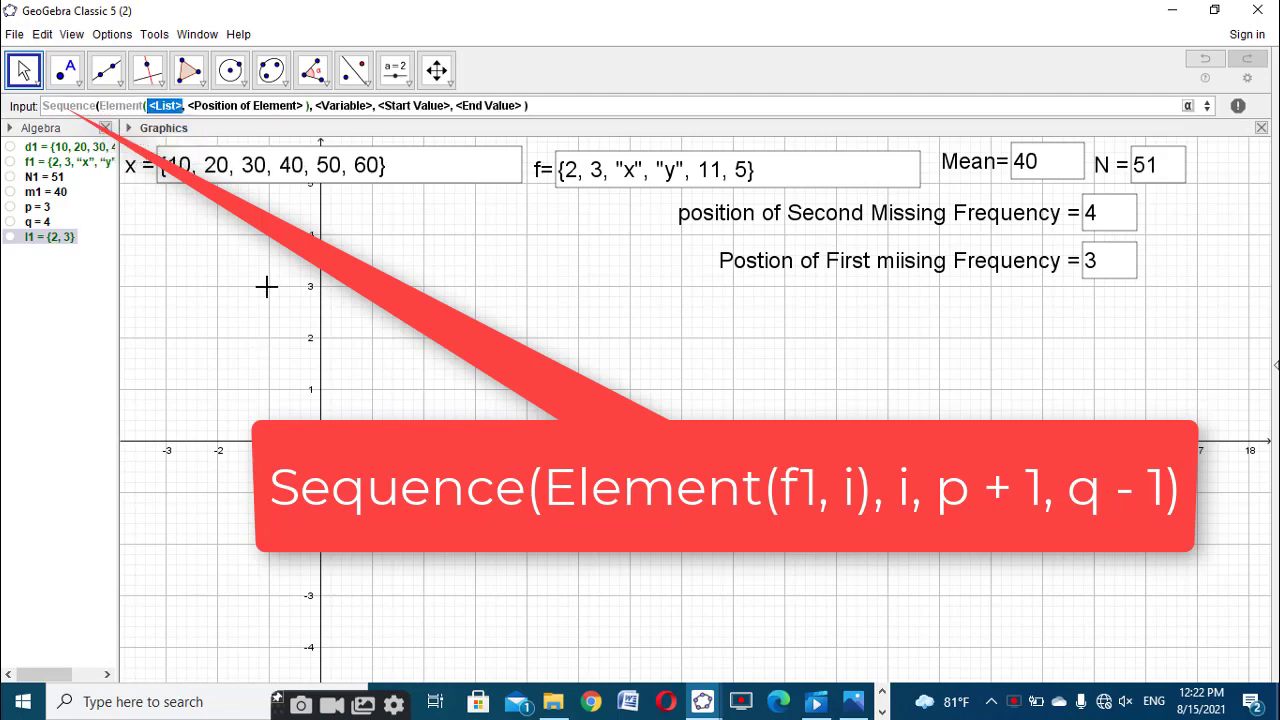
{"action": "type", "text": "f1"}
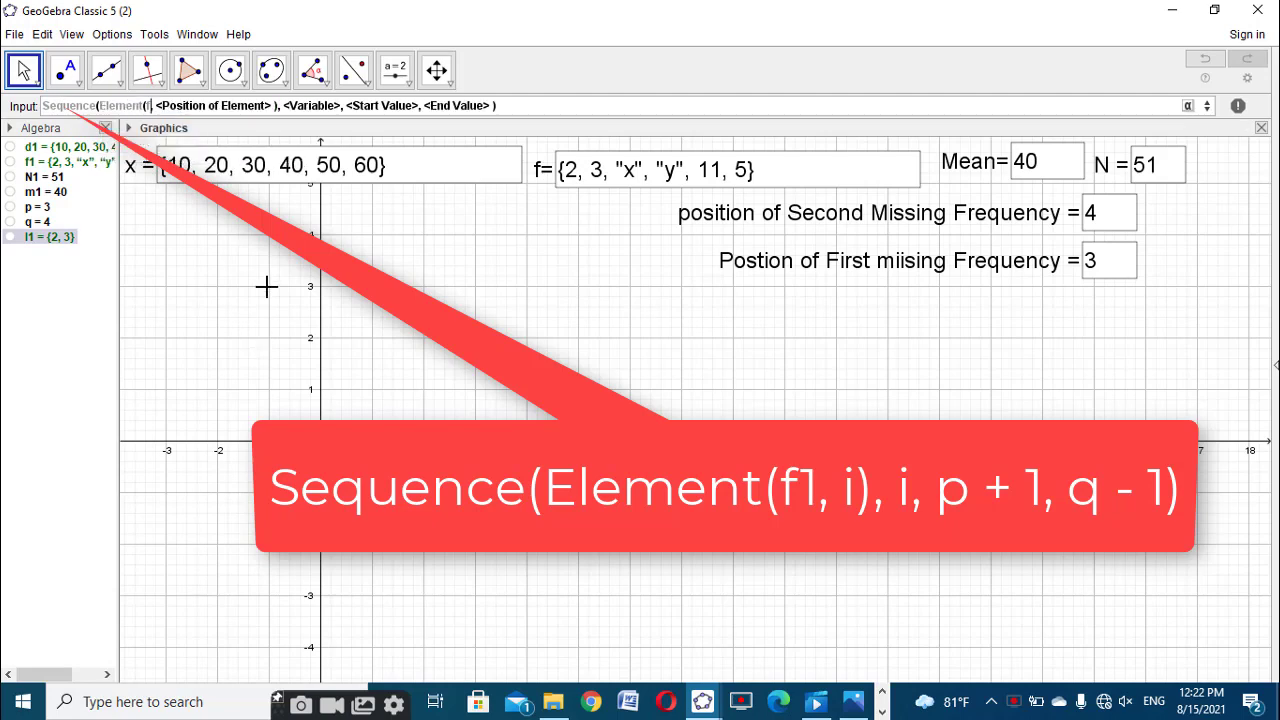
{"action": "key", "text": "Tab"}
{"action": "type", "text": "i"}
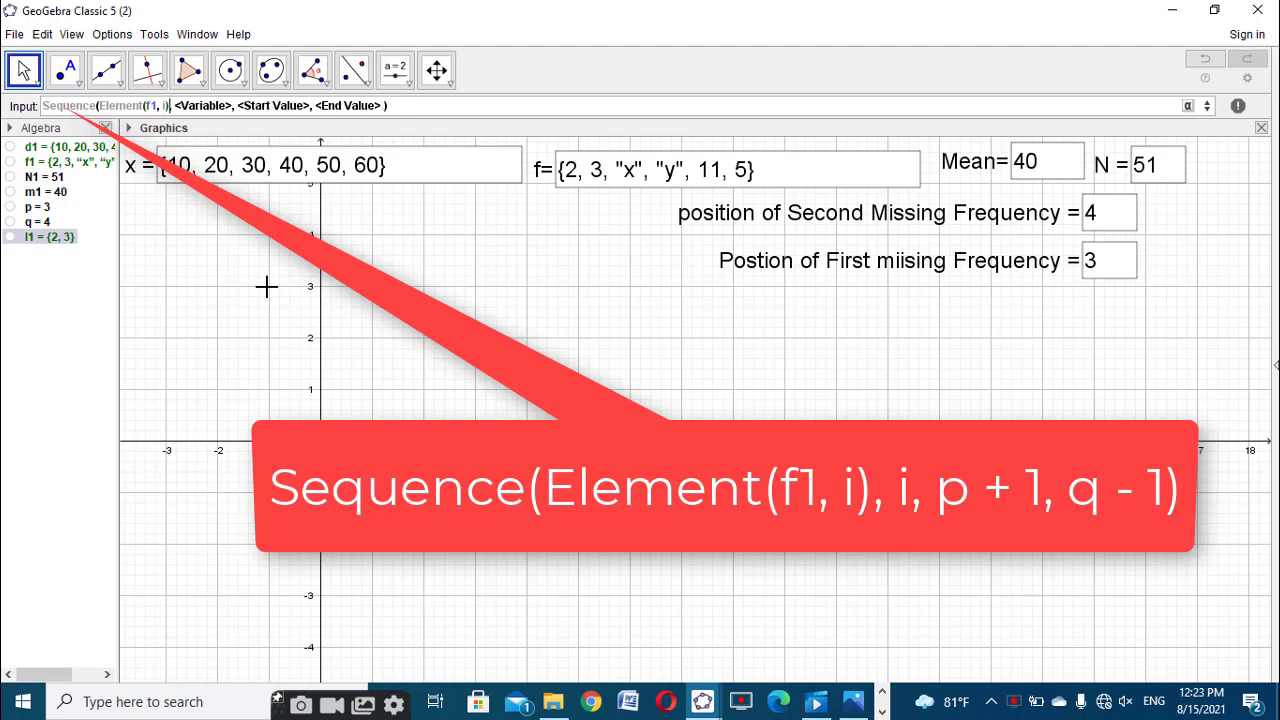
Complete the second sequence with variable i, start value p+1 and end value q-1, and create the list
{"action": "key", "text": "Tab"}
{"action": "type", "text": "i"}
{"action": "key", "text": "Tab"}
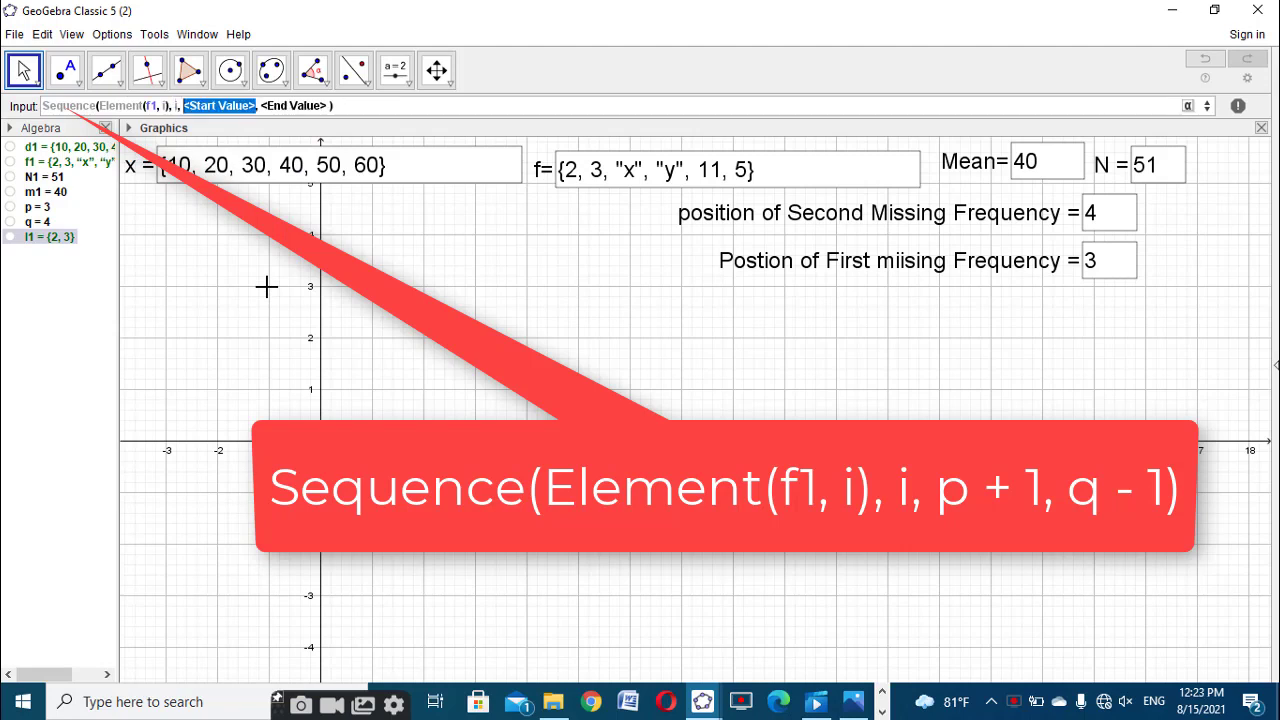
{"action": "type", "text": "p"}
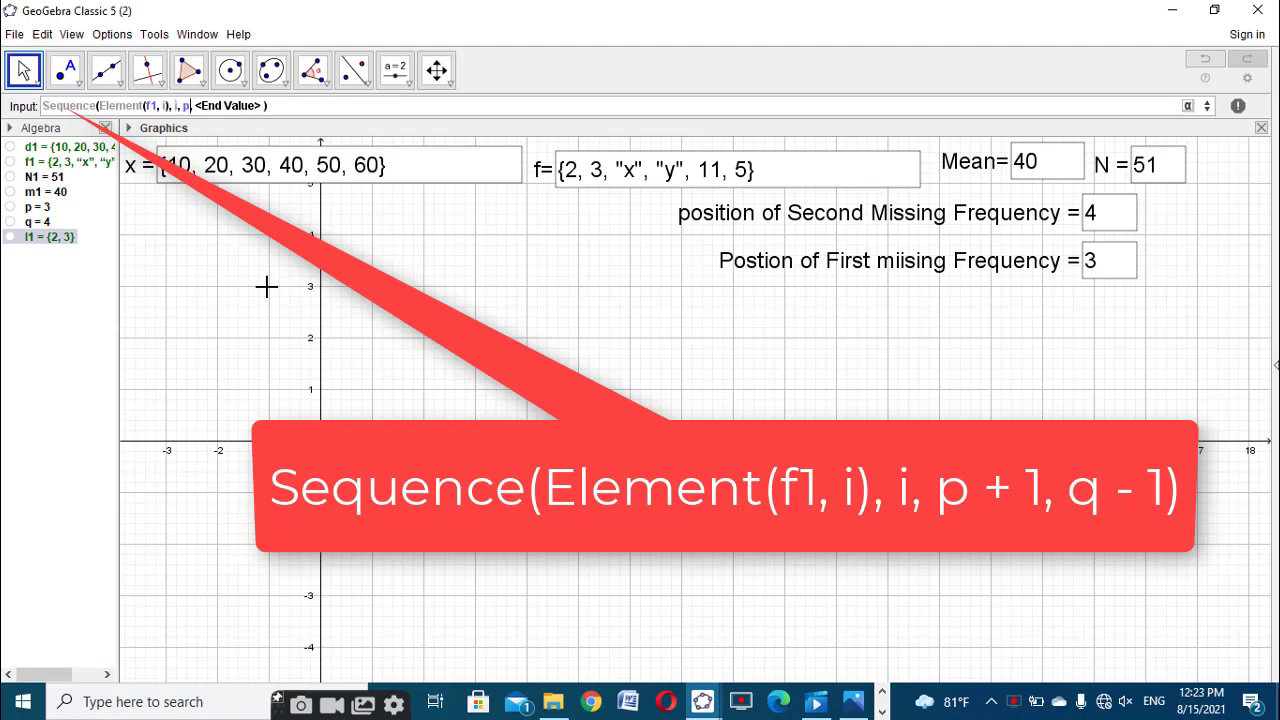
{"action": "type", "text": "+1"}
{"action": "key", "text": "Tab"}
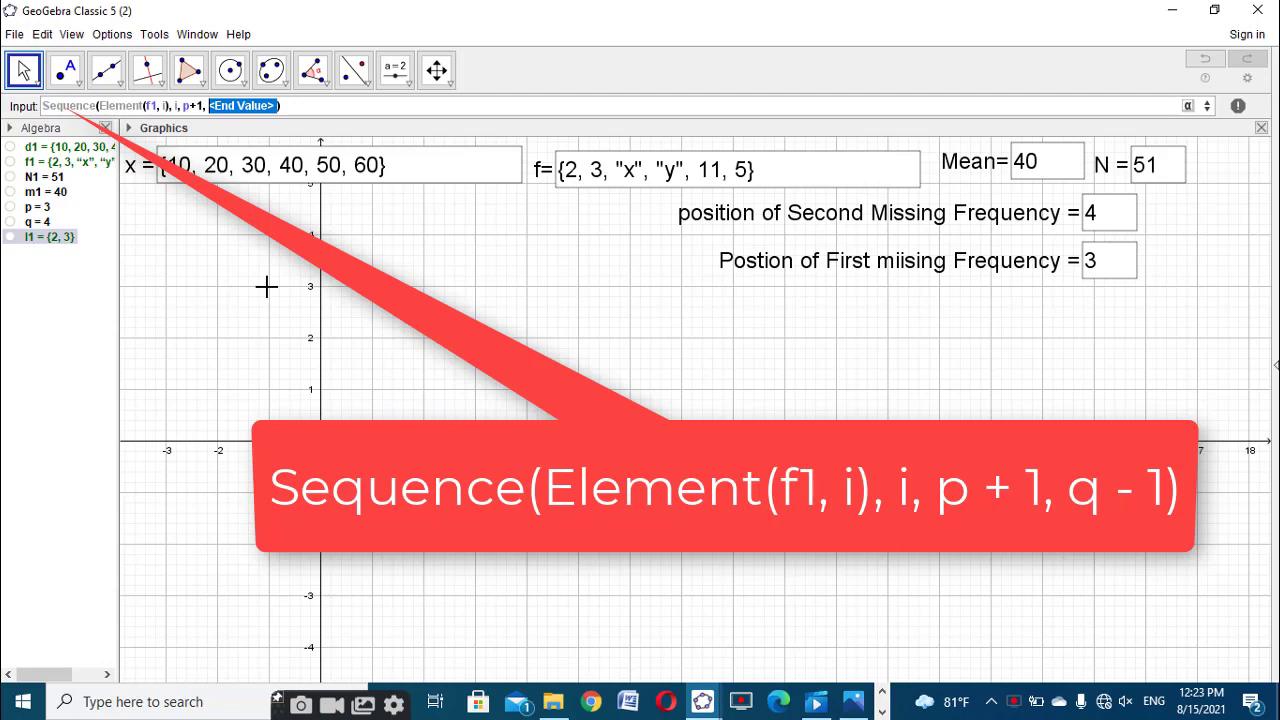
{"action": "type", "text": "q-1"}
{"action": "key", "text": "Return"}
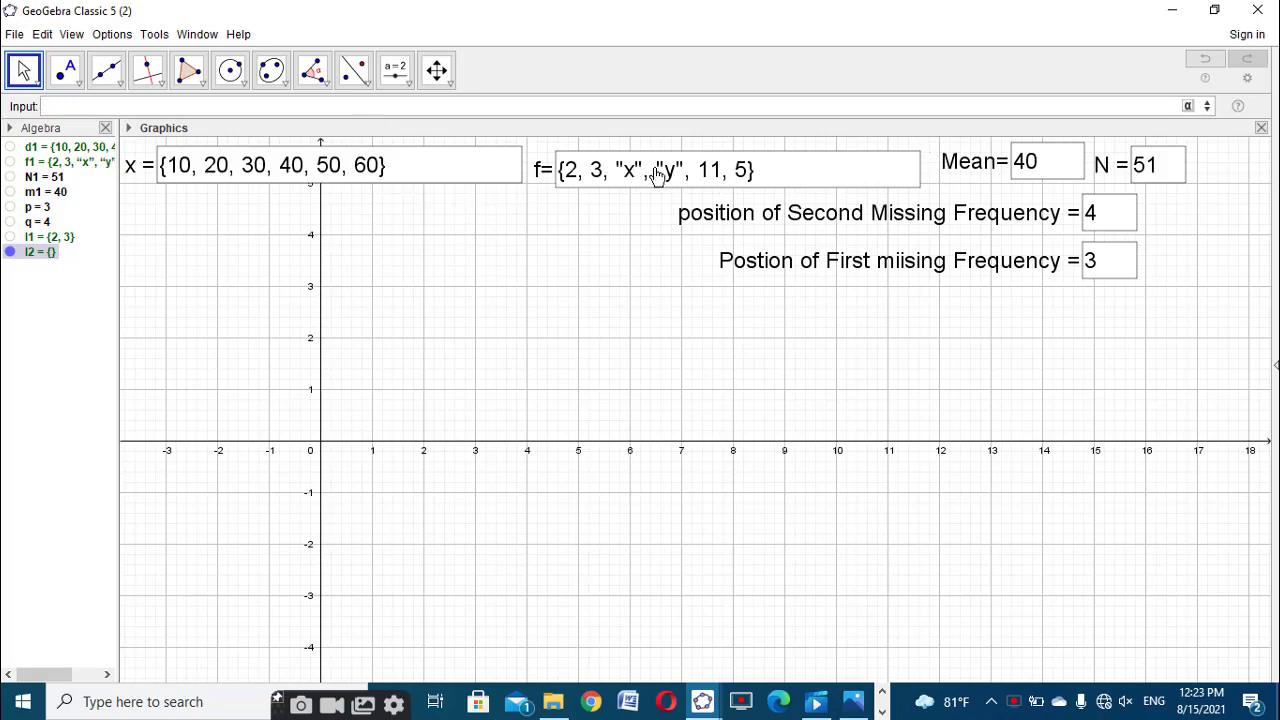
Start a third Sequence command with variable, start and end value arguments, and fill its expression with Element(f1, i)
{"action": "left_click", "coordinate": [589, 107]}
{"action": "type", "text": "seq"}
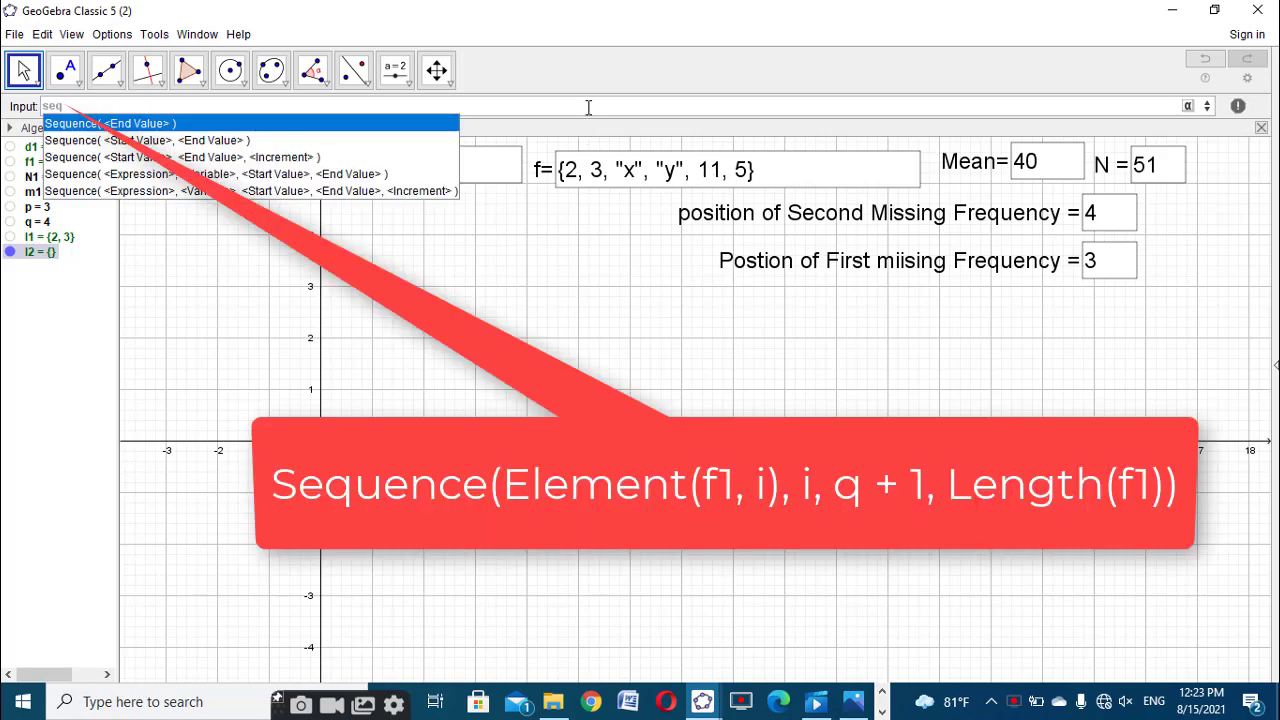
{"action": "left_click", "coordinate": [368, 173]}
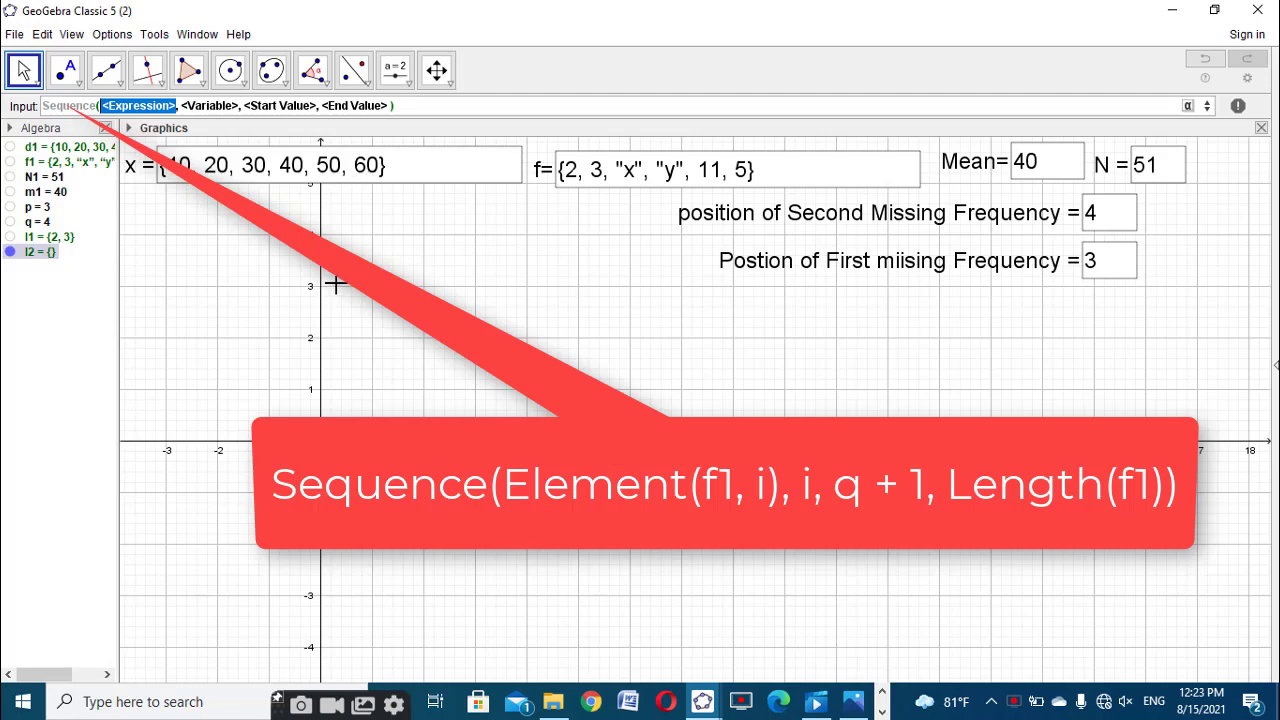
{"action": "type", "text": "se"}
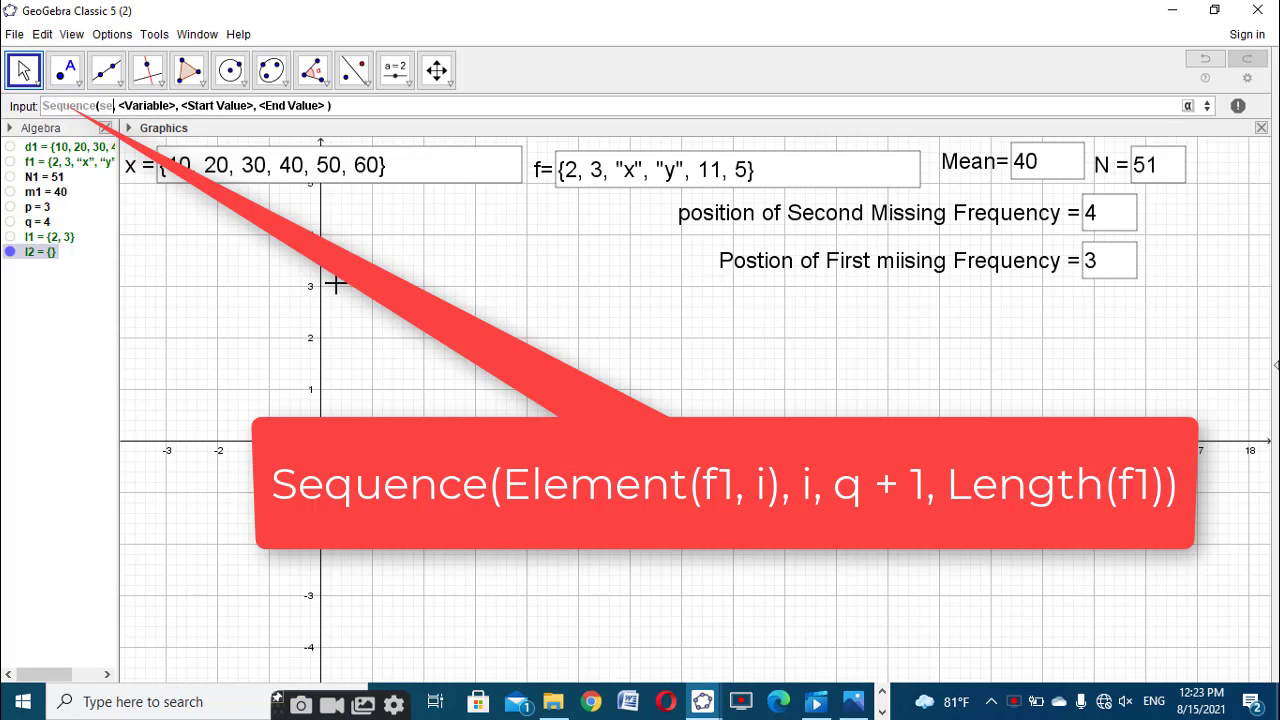
{"action": "key", "text": "BackSpace"}
{"action": "key", "text": "BackSpace"}
{"action": "type", "text": "el"}
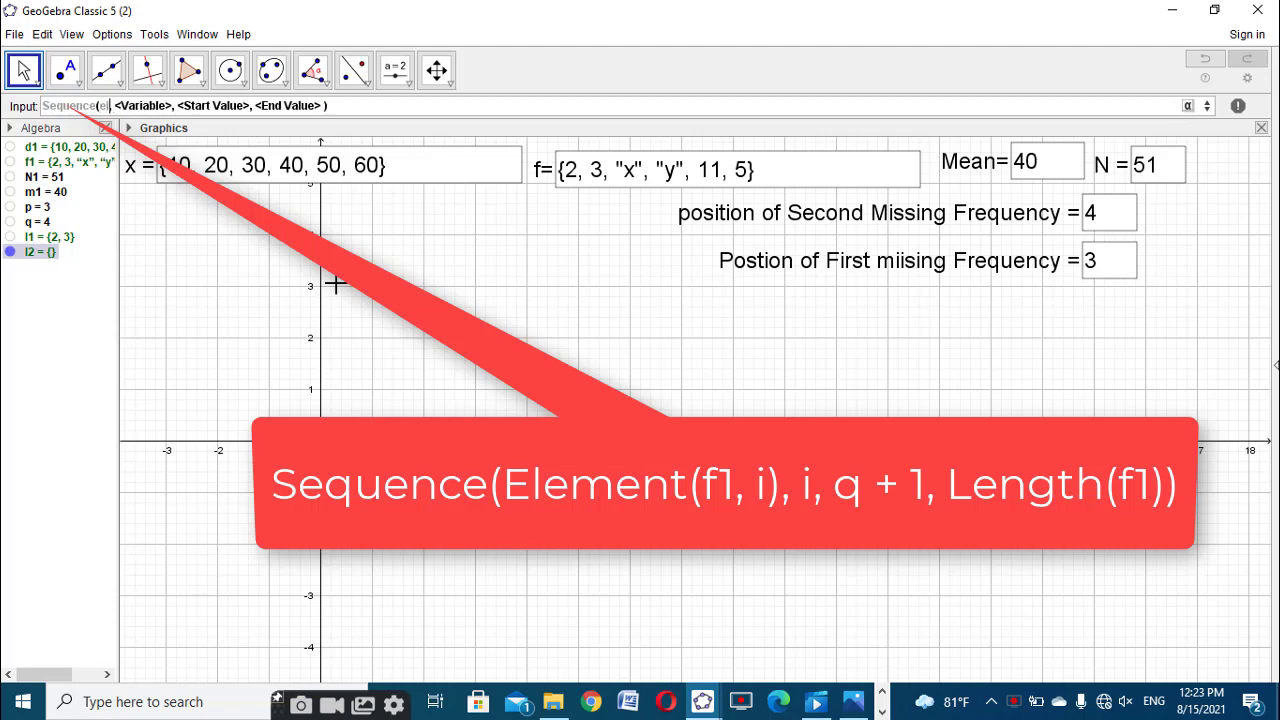
{"action": "type", "text": "me"}
{"action": "key", "text": "BackSpace"}
{"action": "key", "text": "BackSpace"}
{"action": "type", "text": "em"}
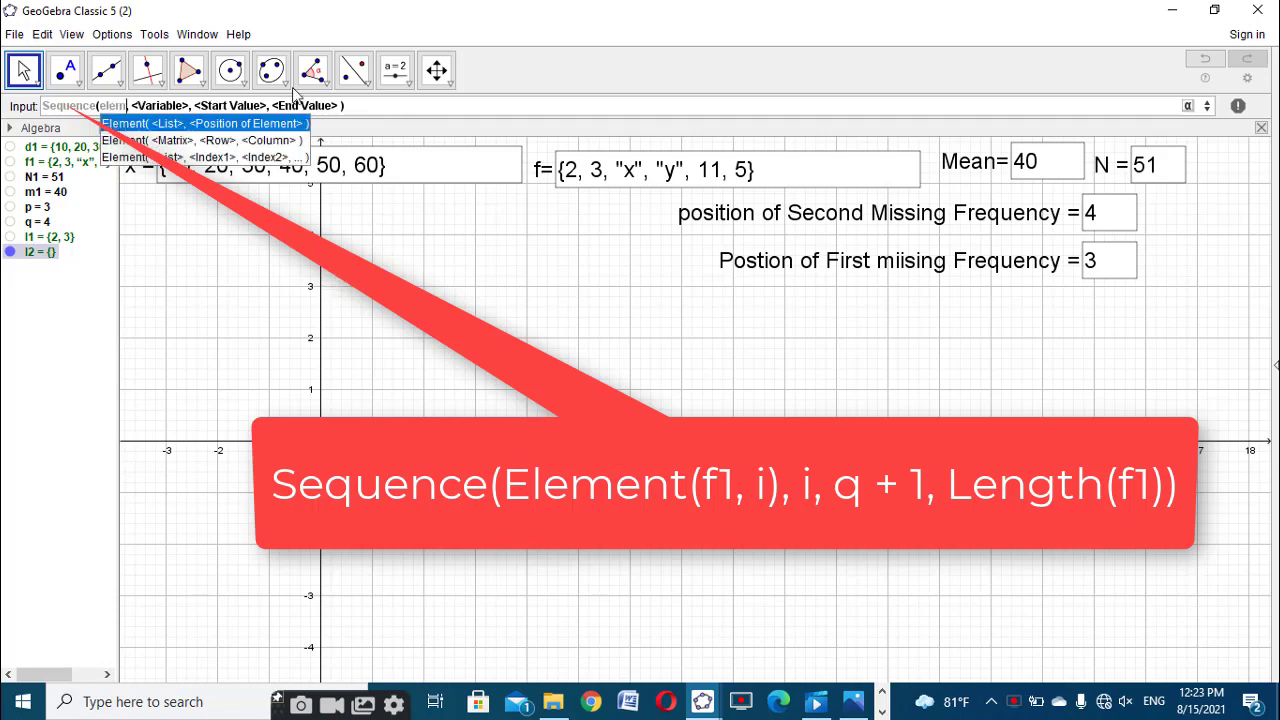
{"action": "key", "text": "Return"}
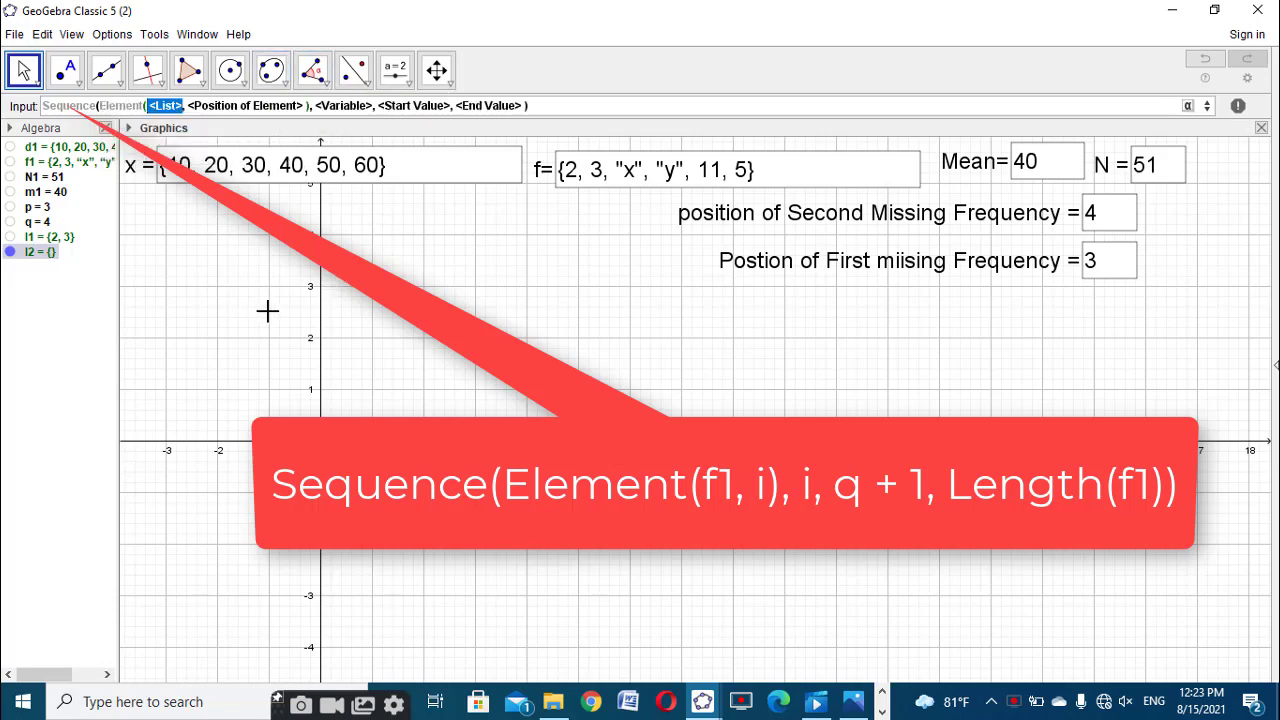
{"action": "type", "text": "f1"}
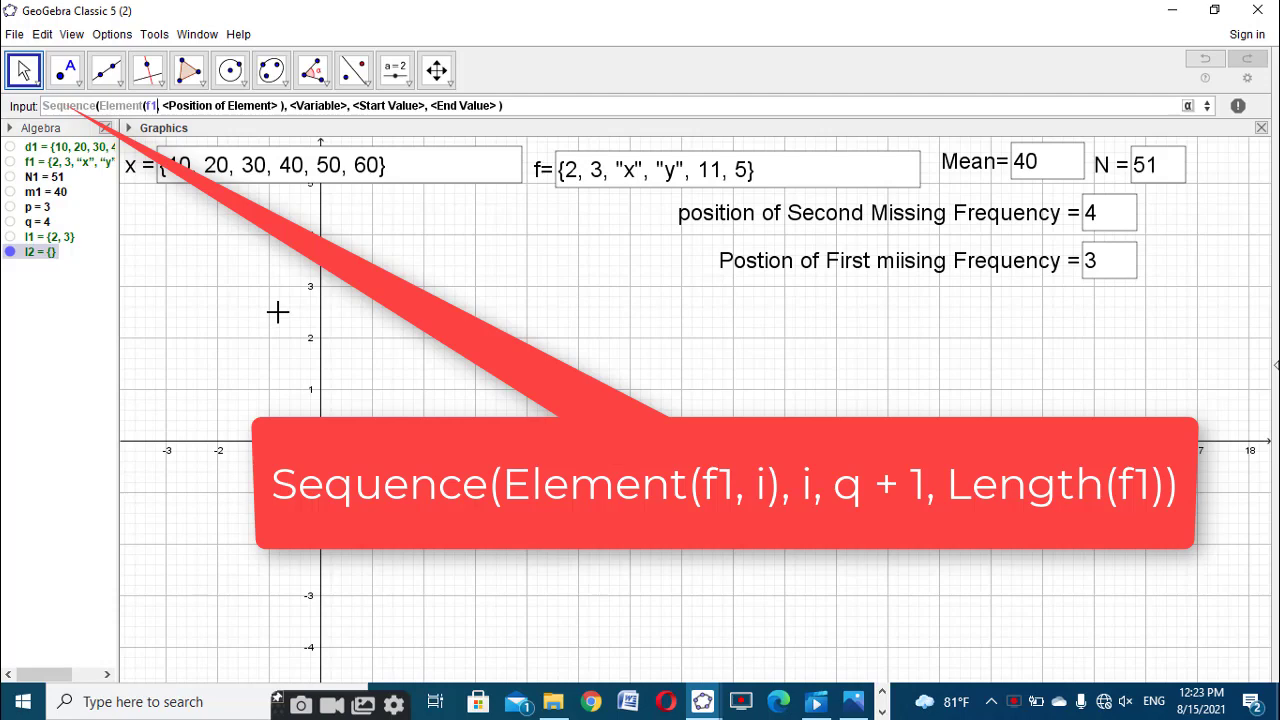
{"action": "key", "text": "Tab"}
{"action": "type", "text": "i"}
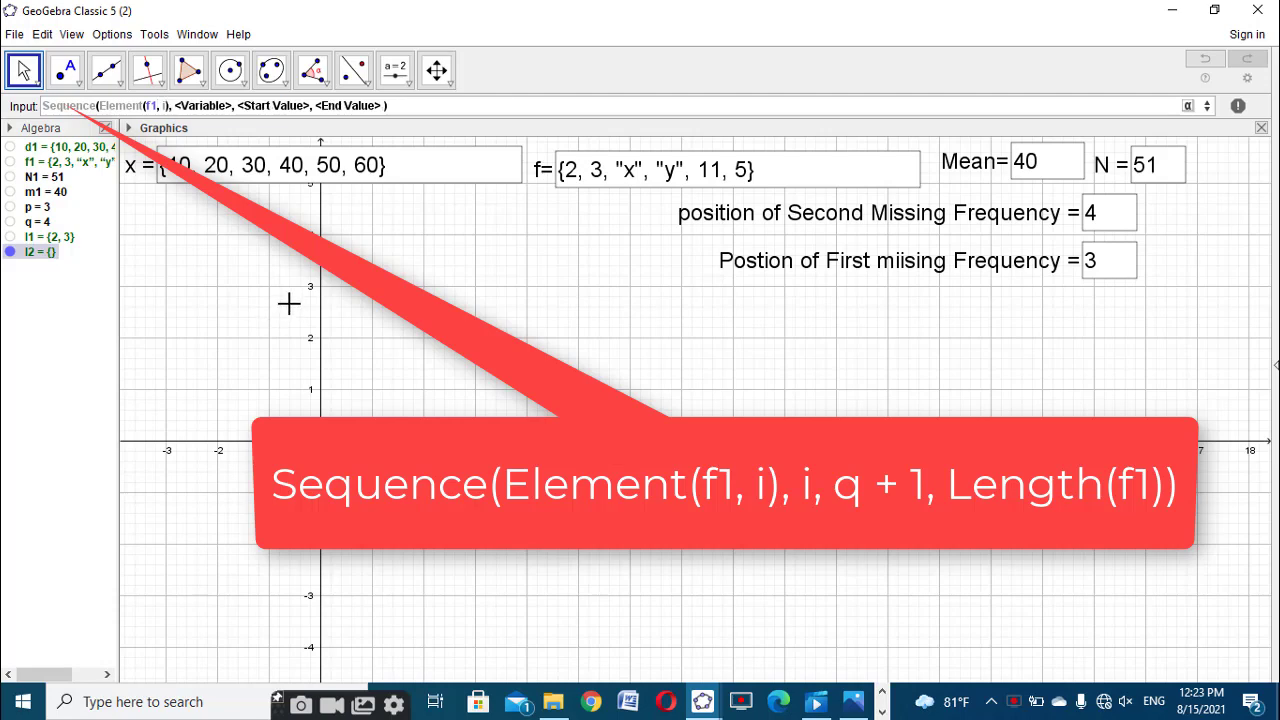
Complete the third sequence with variable i, start value q+1 and end value Length(f1), and create the list
{"action": "key", "text": "Tab"}
{"action": "type", "text": "i"}
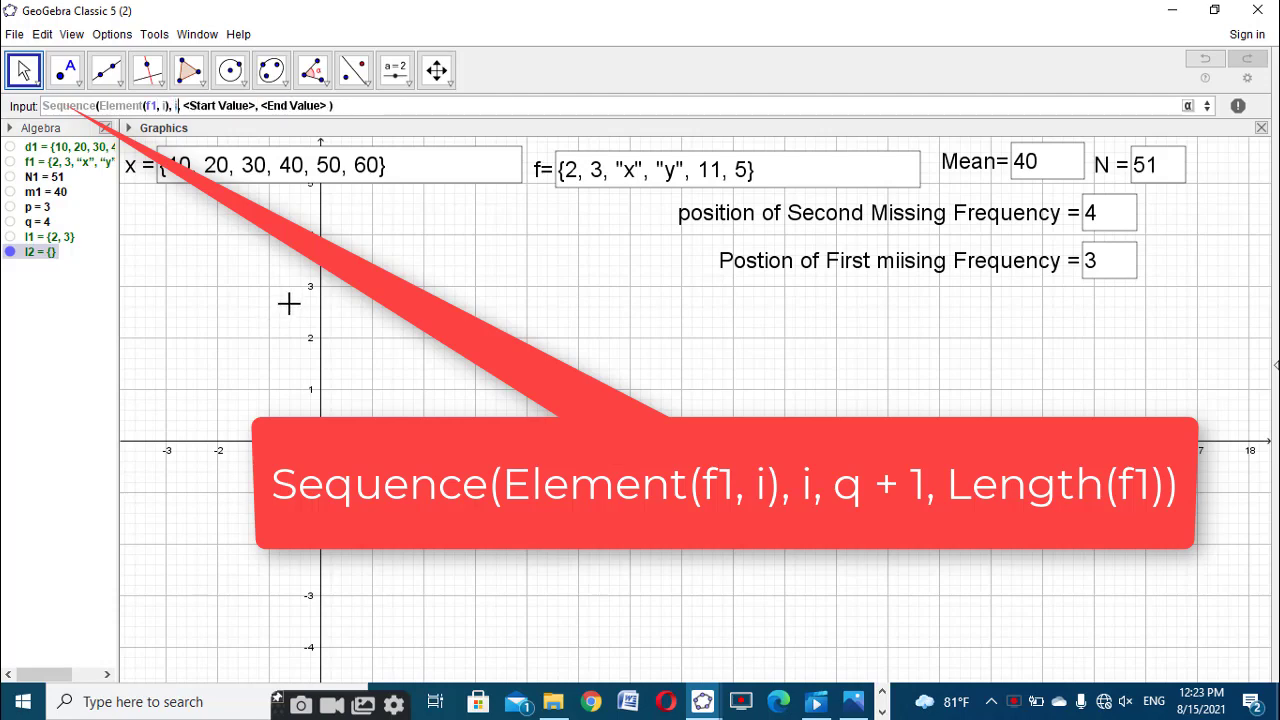
{"action": "key", "text": "Tab"}
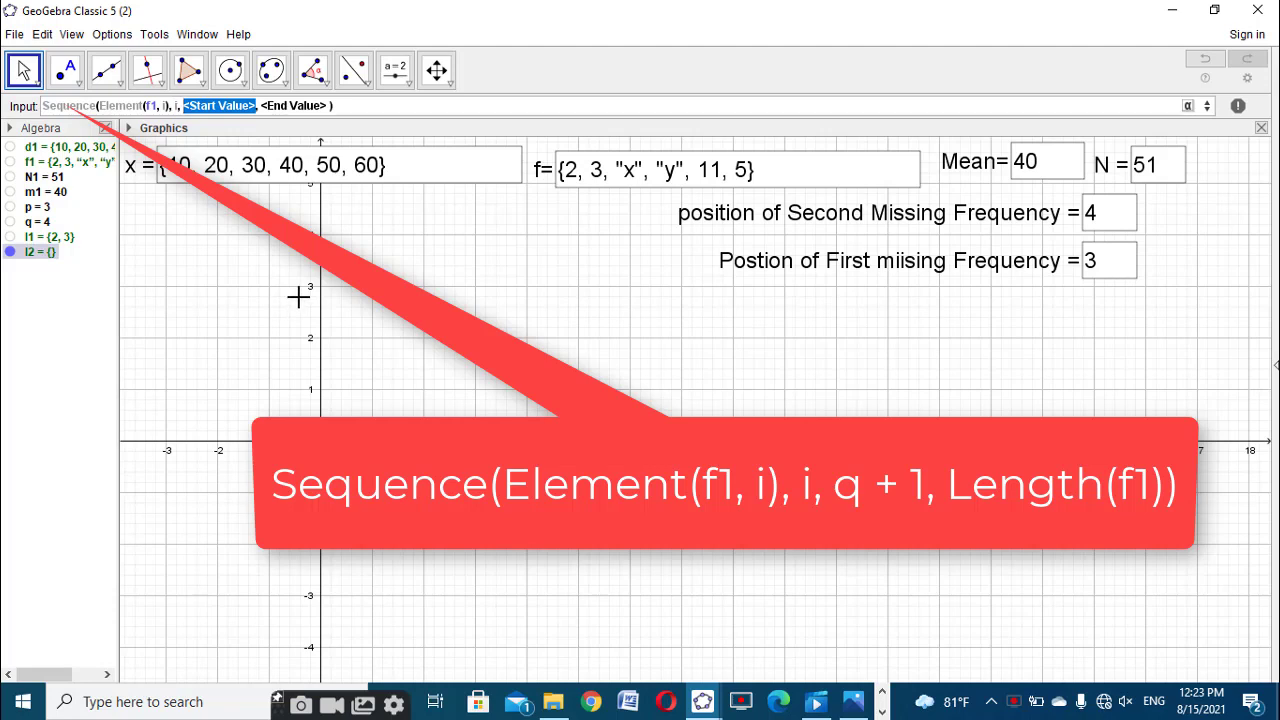
{"action": "type", "text": "q+1"}
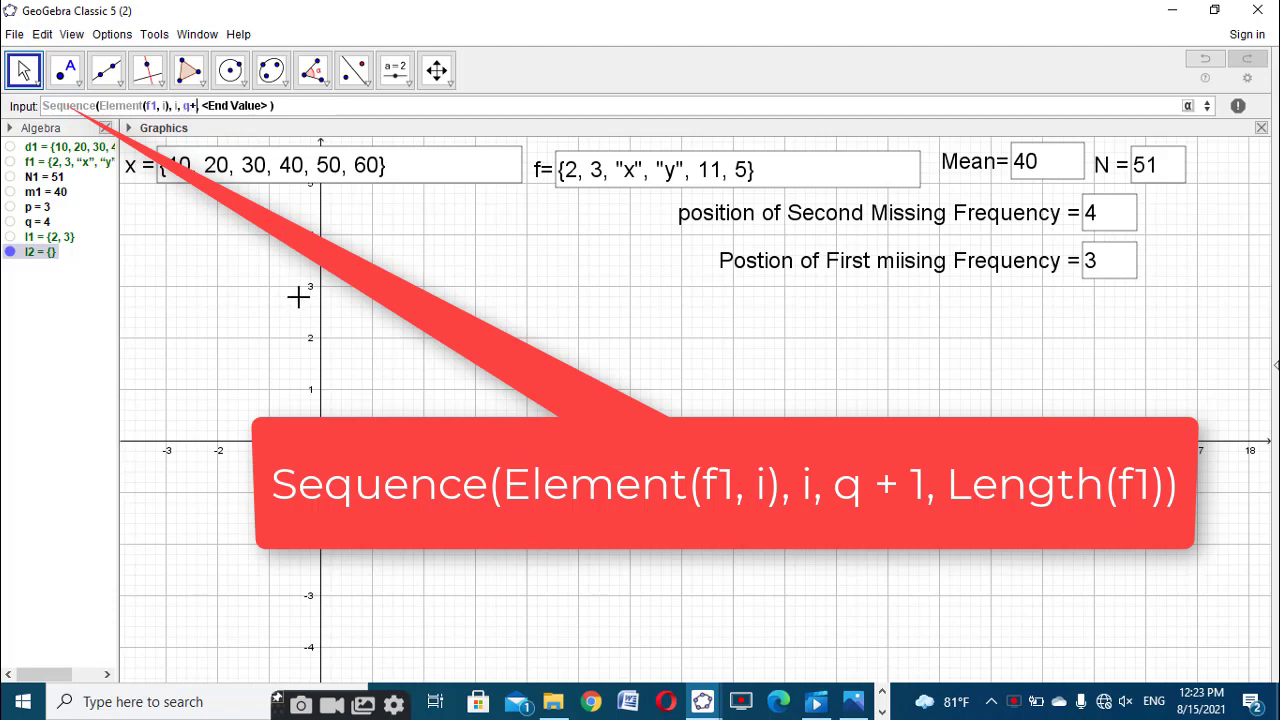
{"action": "key", "text": "Tab"}
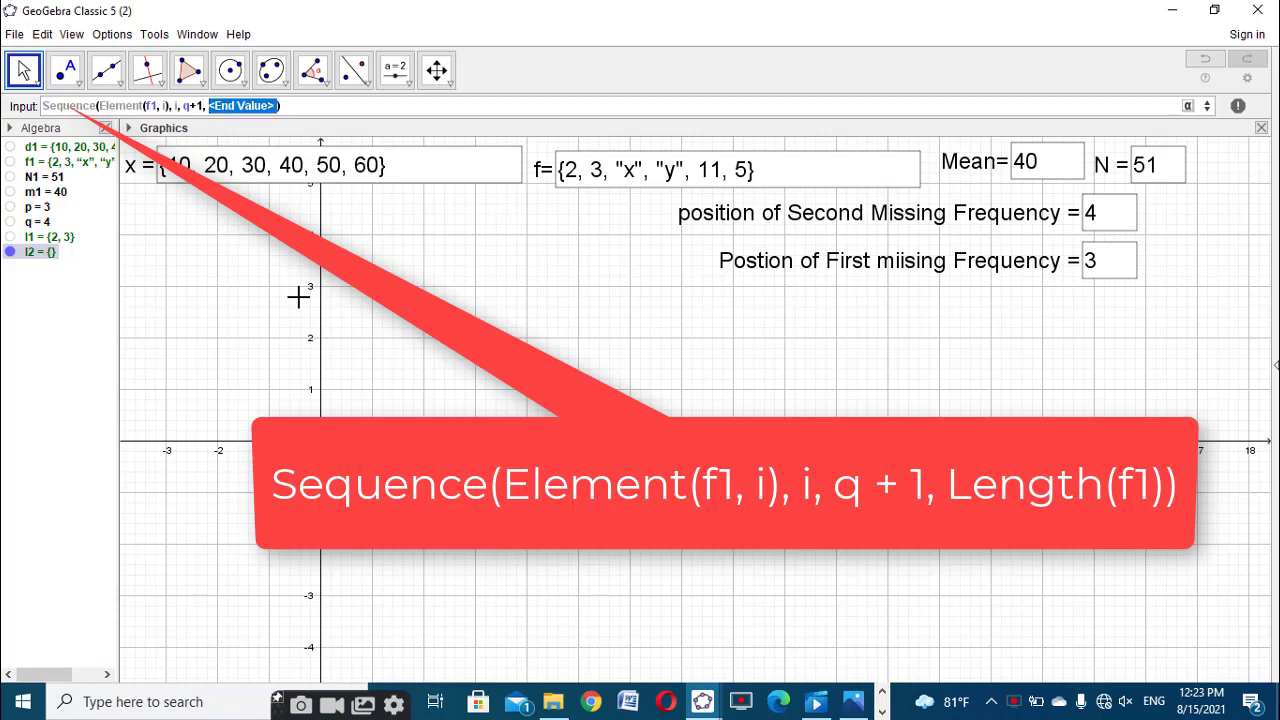
{"action": "type", "text": "leng"}
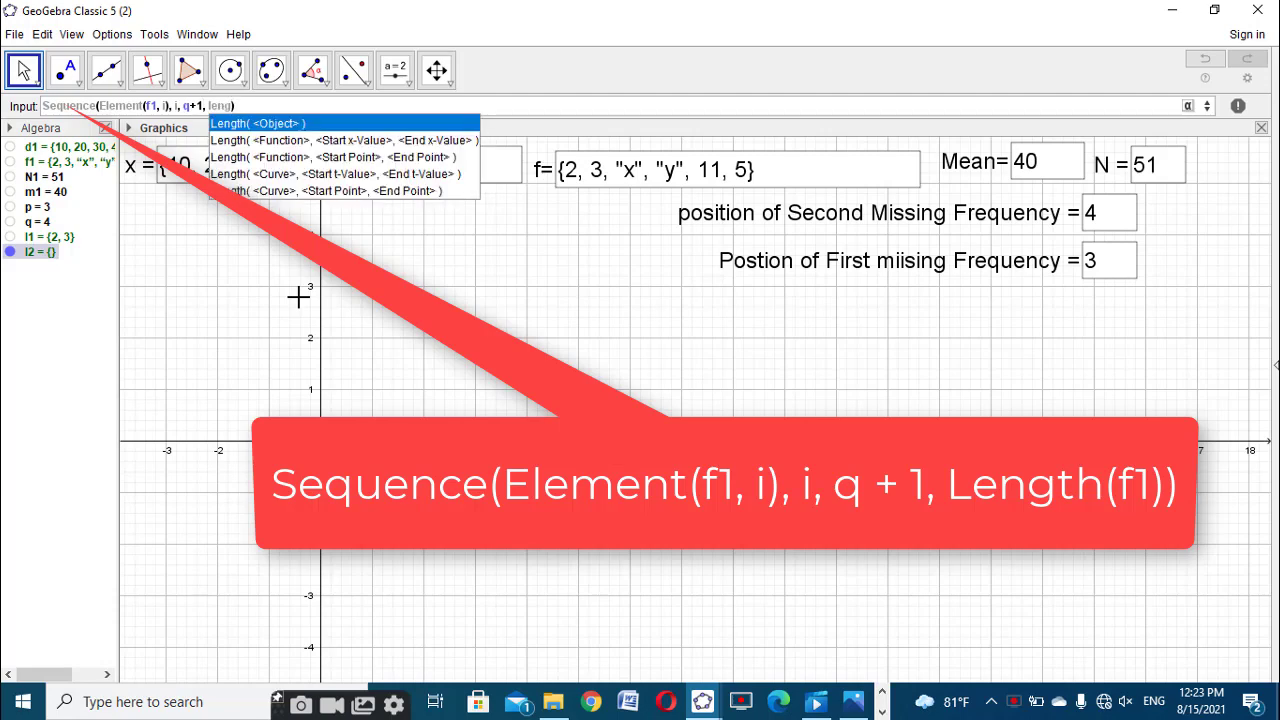
{"action": "left_click", "coordinate": [310, 124]}
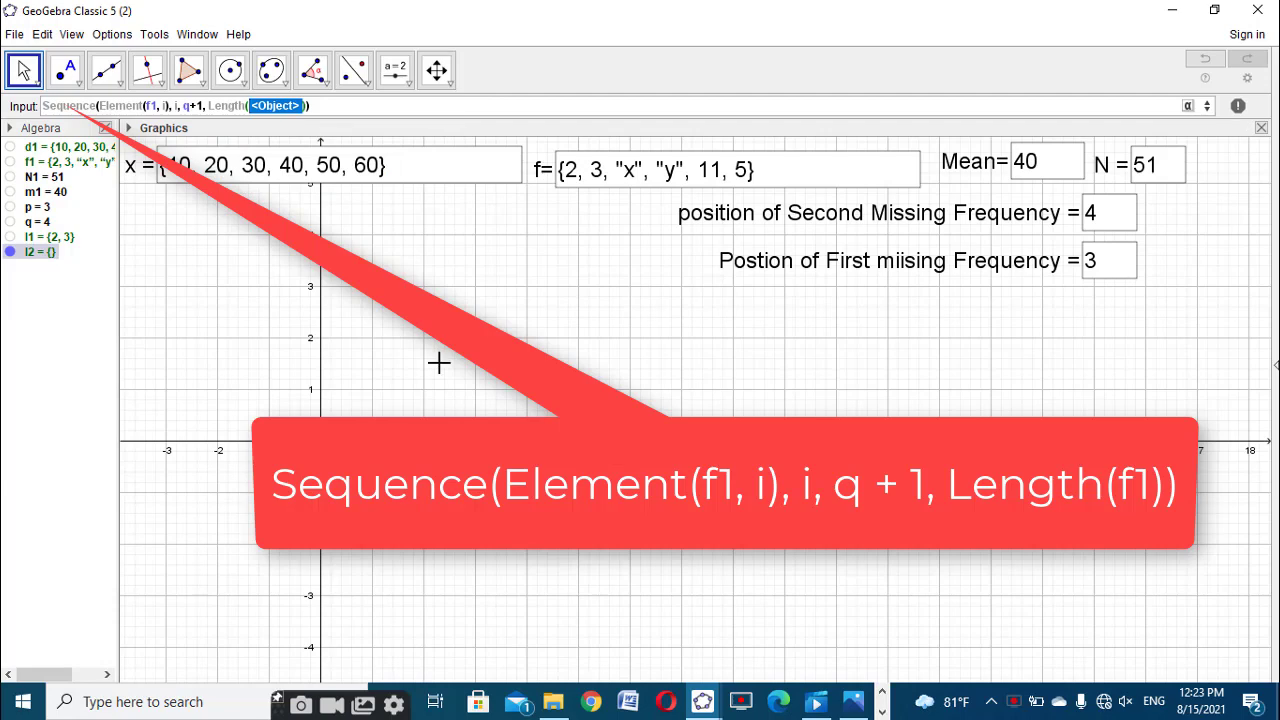
{"action": "type", "text": "f1"}
{"action": "key", "text": "Return"}
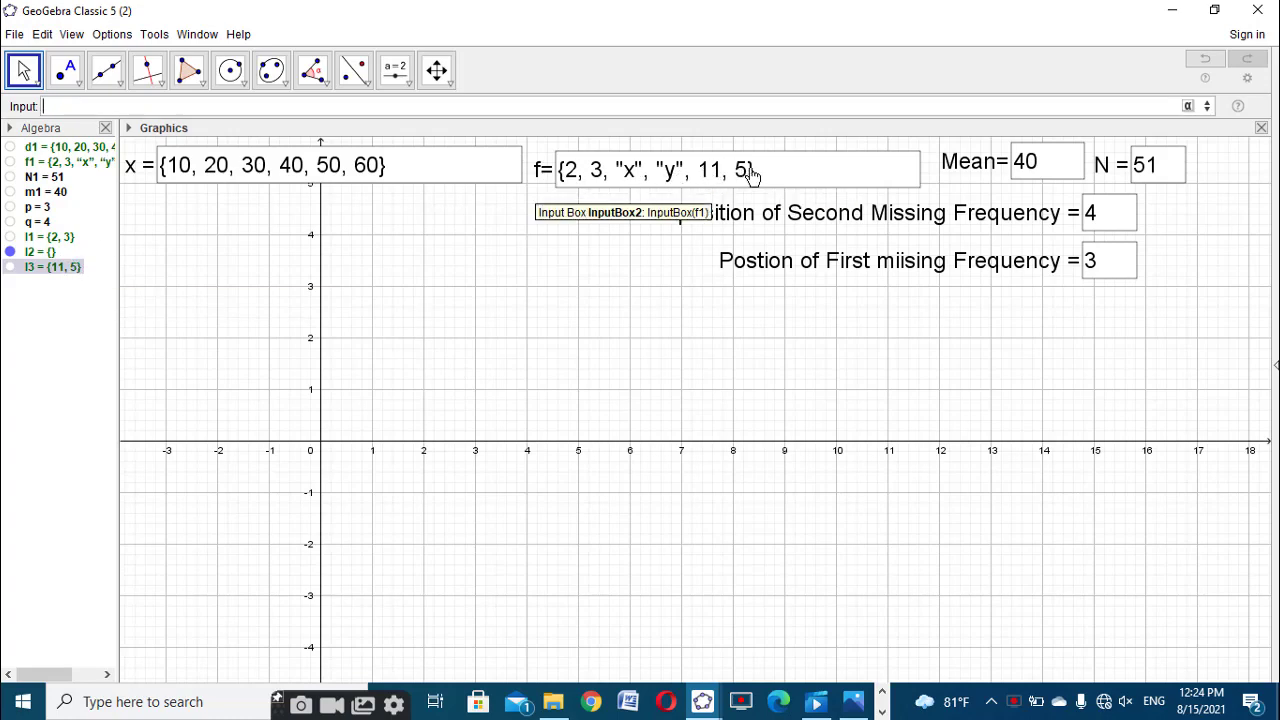
{"action": "left_click", "coordinate": [220, 308]}
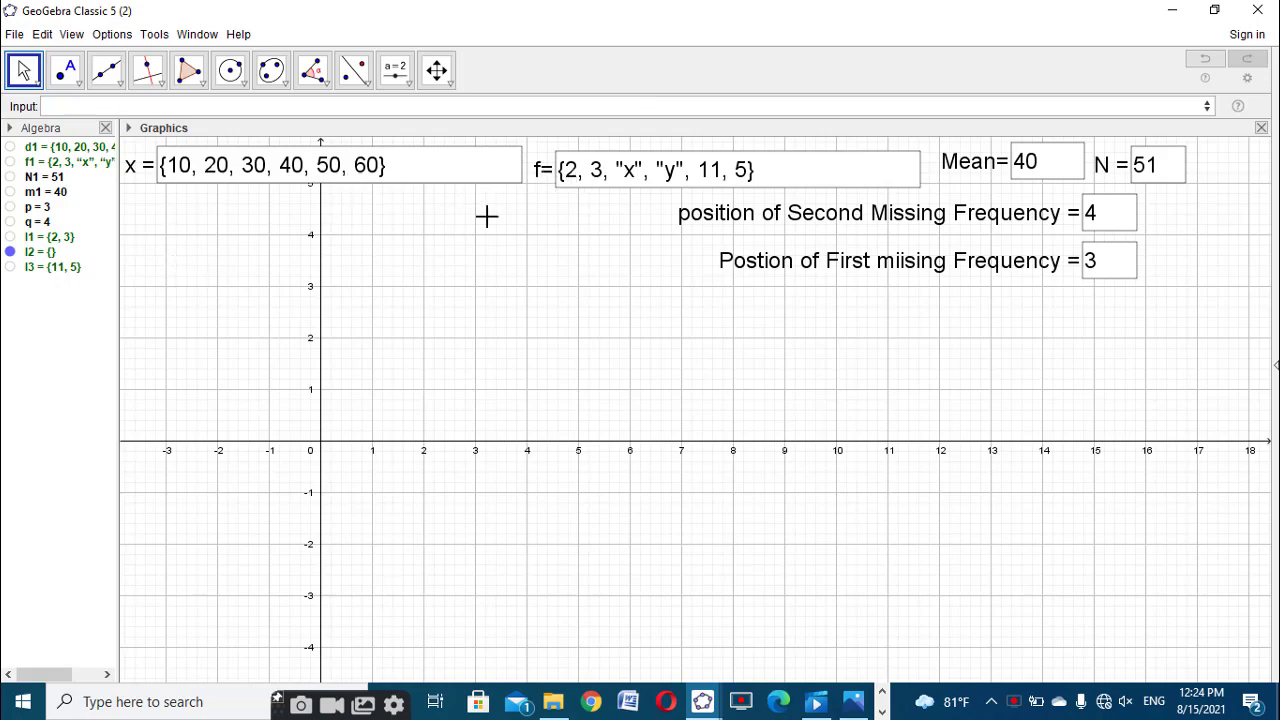
Copy the definition of list l1 and create Sequence(Element(d1, i), i, 1, p - 1) from it by replacing f1 with d1
{"action": "mouse_move", "coordinate": [40, 247]}
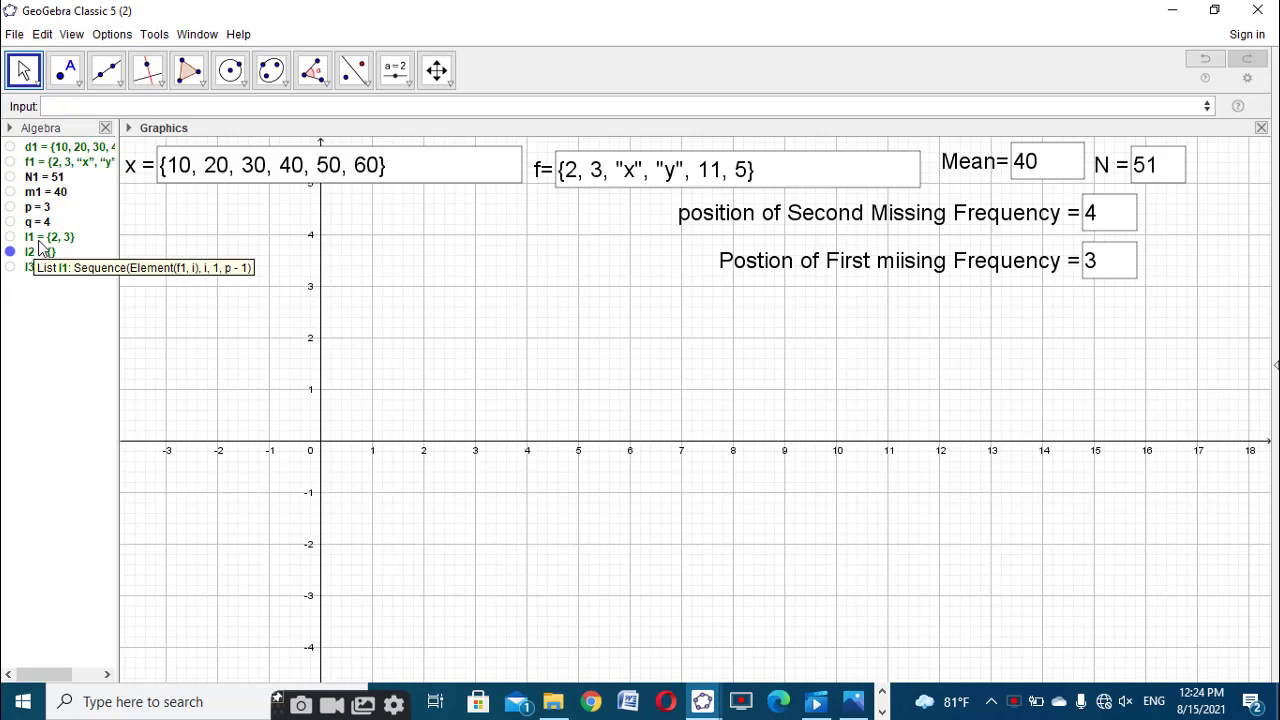
{"action": "double_click", "coordinate": [40, 240]}
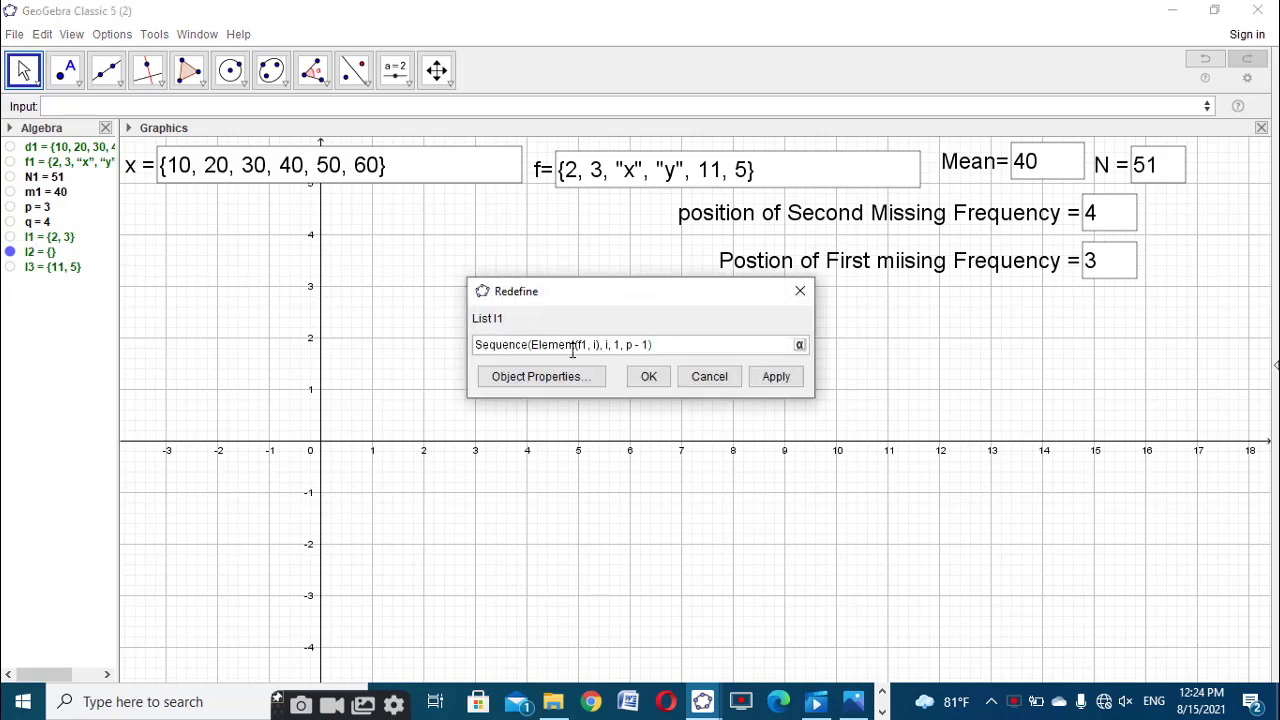
{"action": "triple_click", "coordinate": [573, 350]}
{"action": "key", "text": "ctrl+c"}
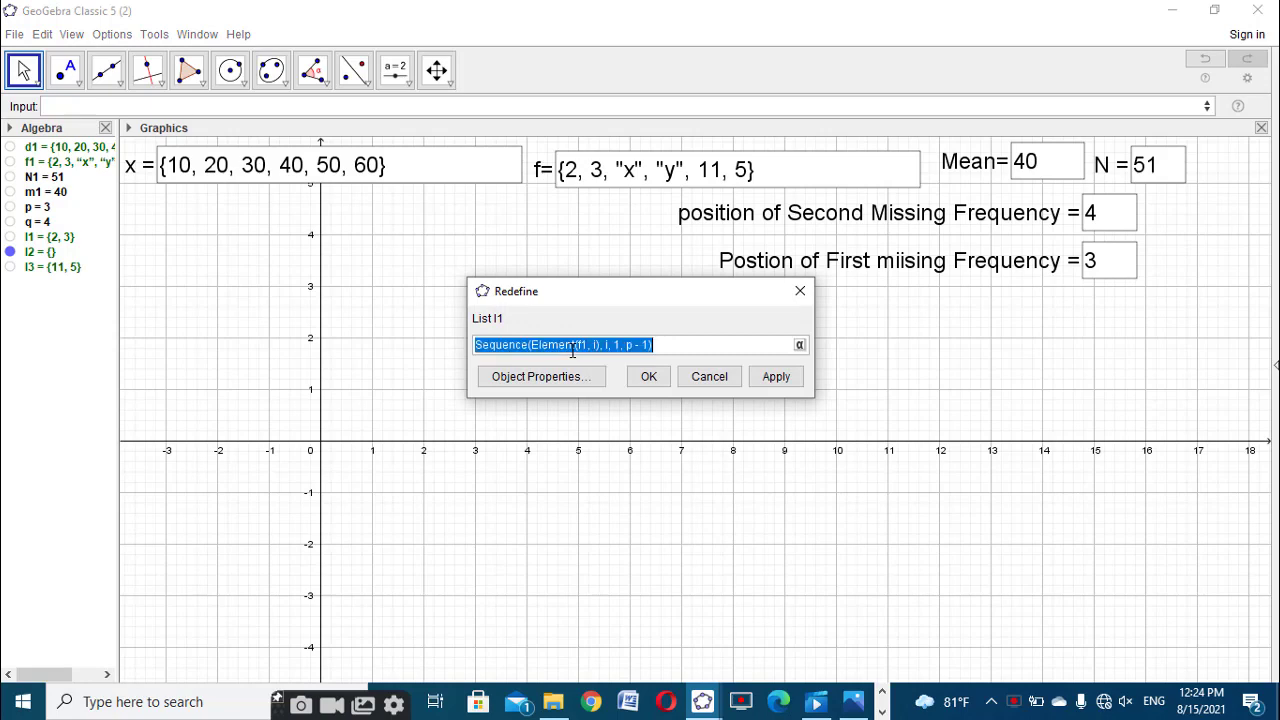
{"action": "left_click", "coordinate": [649, 376]}
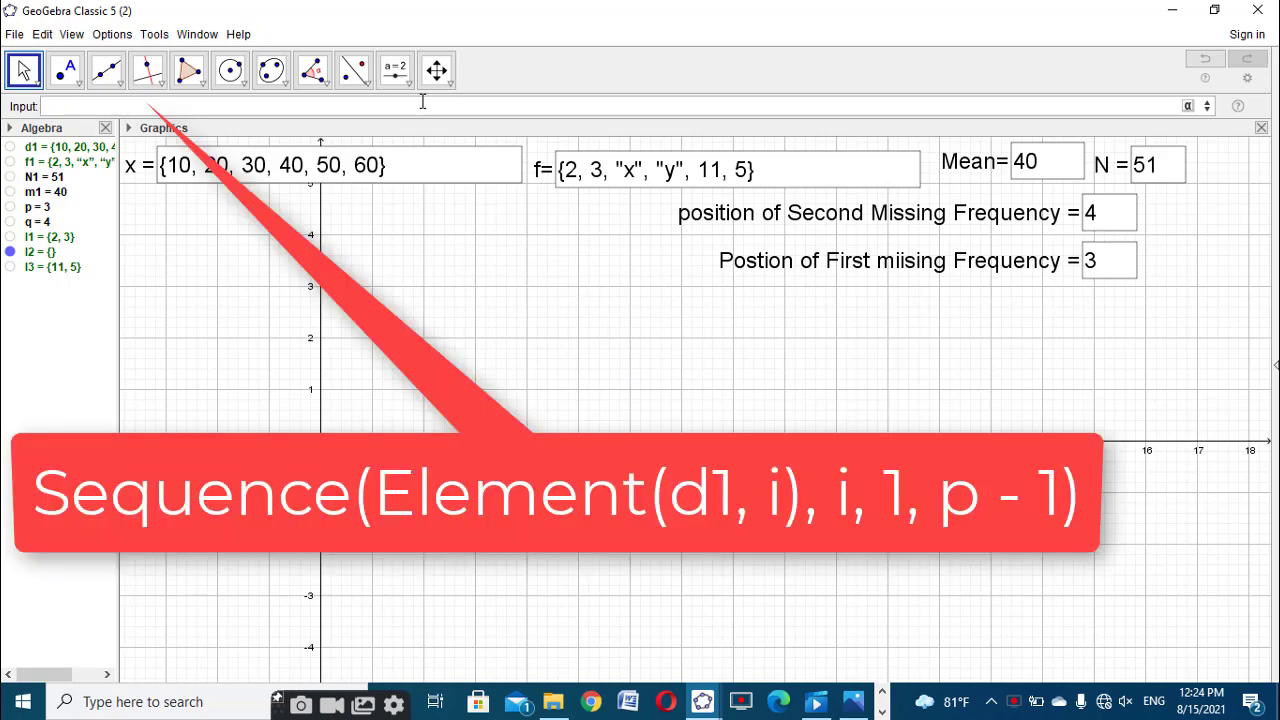
{"action": "key", "text": "ctrl+v"}
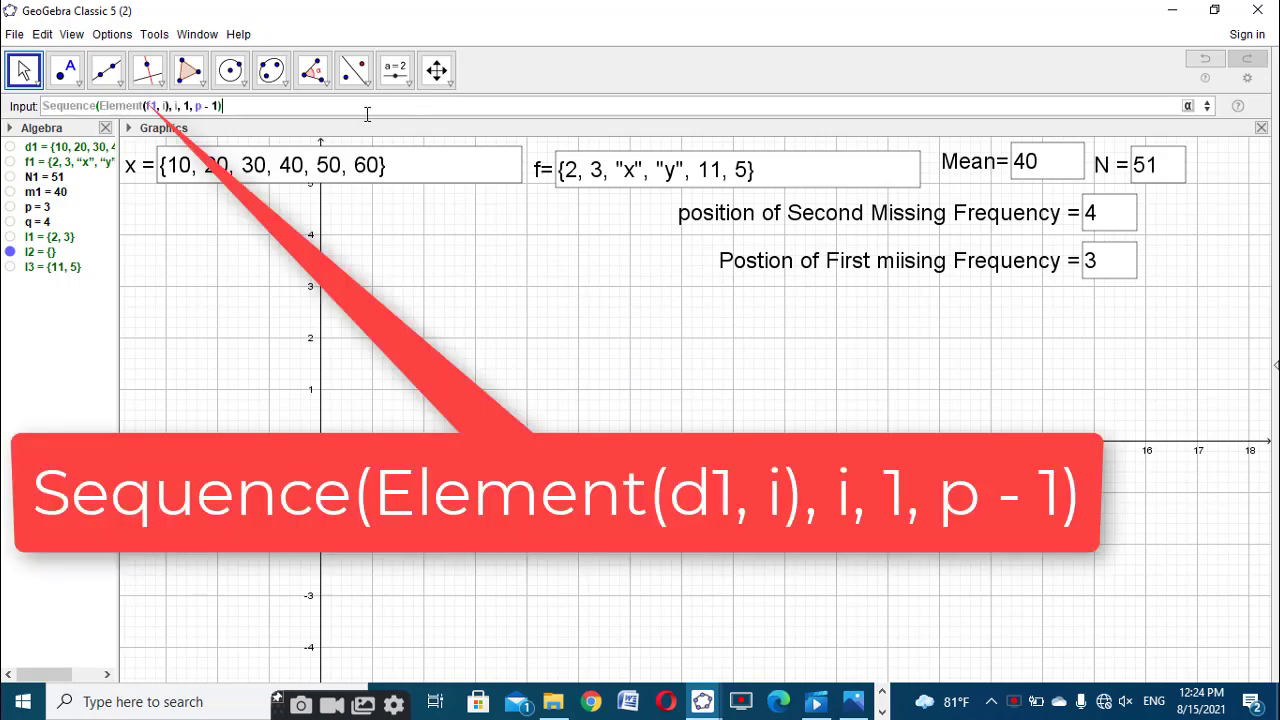
{"action": "double_click", "coordinate": [152, 105]}
{"action": "type", "text": "d1"}
{"action": "key", "text": "Return"}
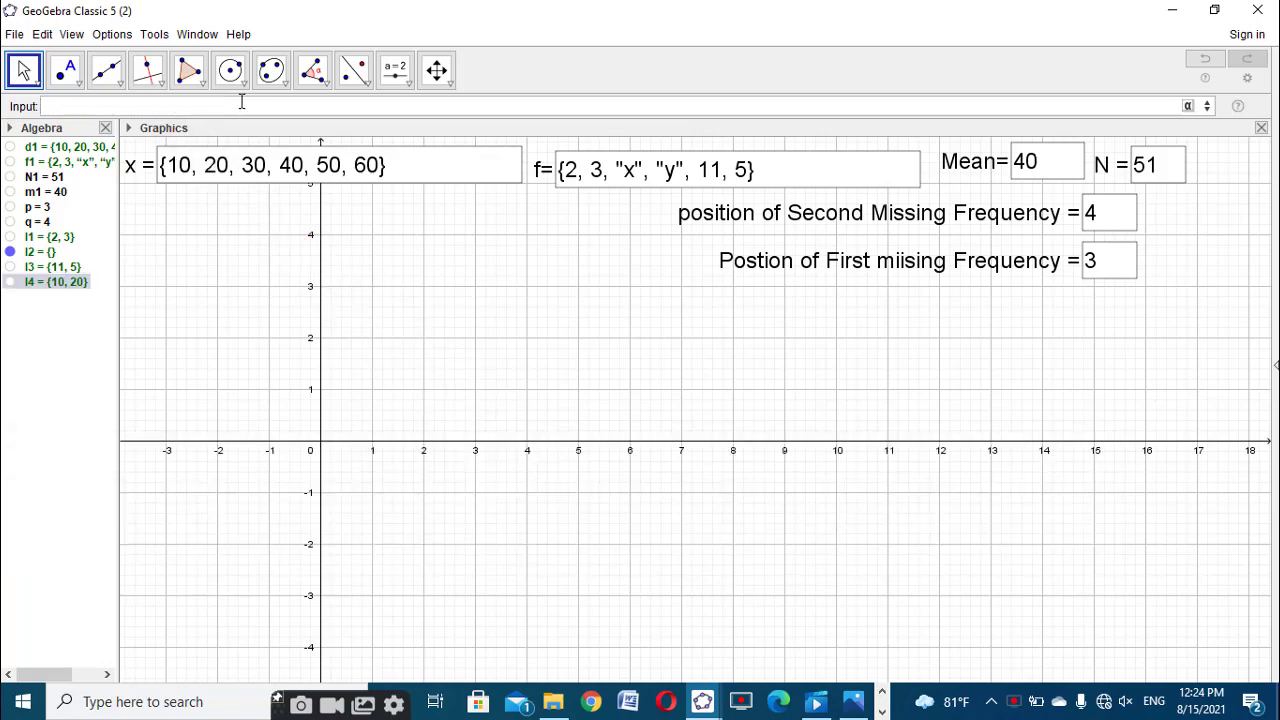
Copy the definition of list l2 and create Sequence(Element(d1, i), i, p + 1, q - 1) from it by replacing f1 with d1
{"action": "double_click", "coordinate": [38, 254]}
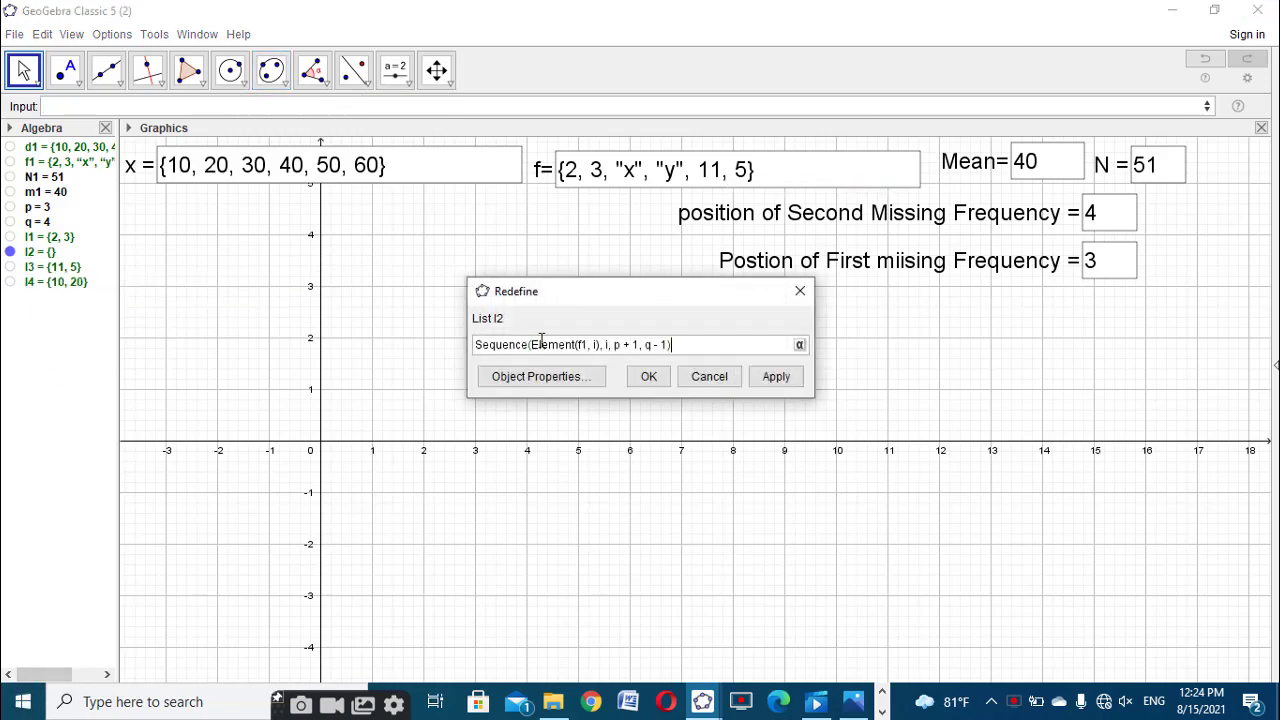
{"action": "key", "text": "ctrl+a"}
{"action": "key", "text": "ctrl+c"}
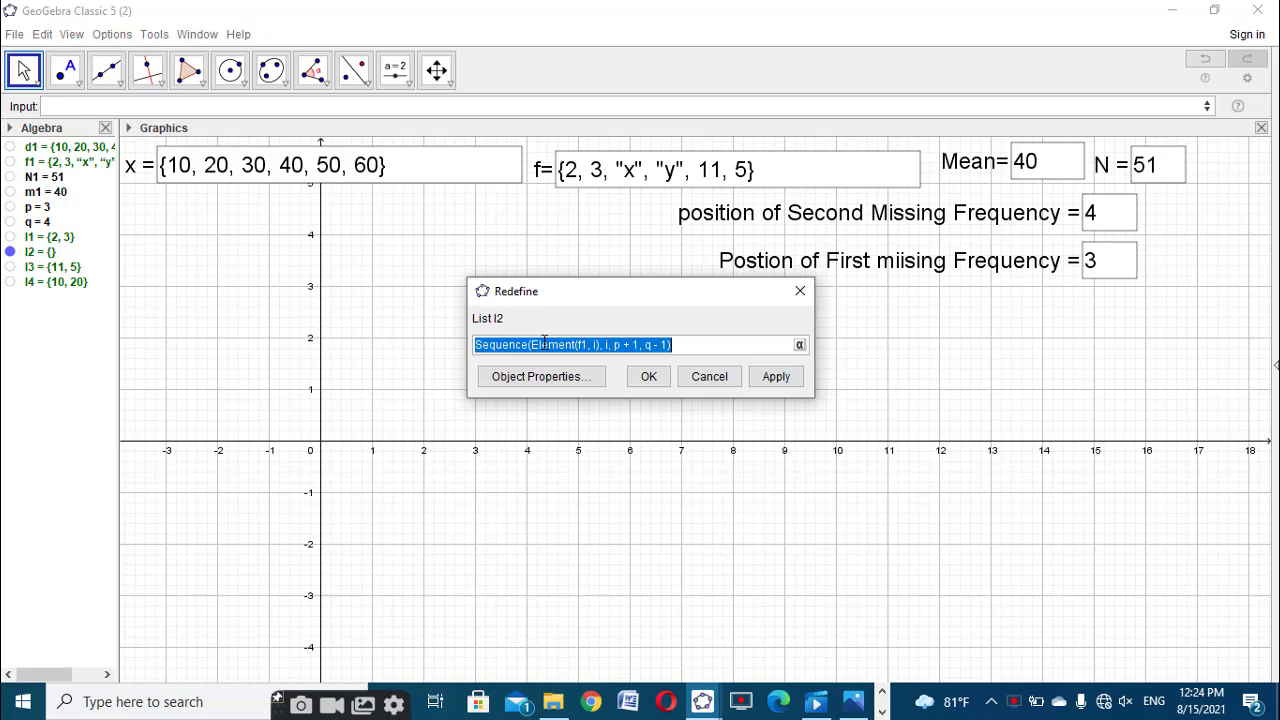
{"action": "left_click", "coordinate": [648, 376]}
{"action": "left_click", "coordinate": [325, 101]}
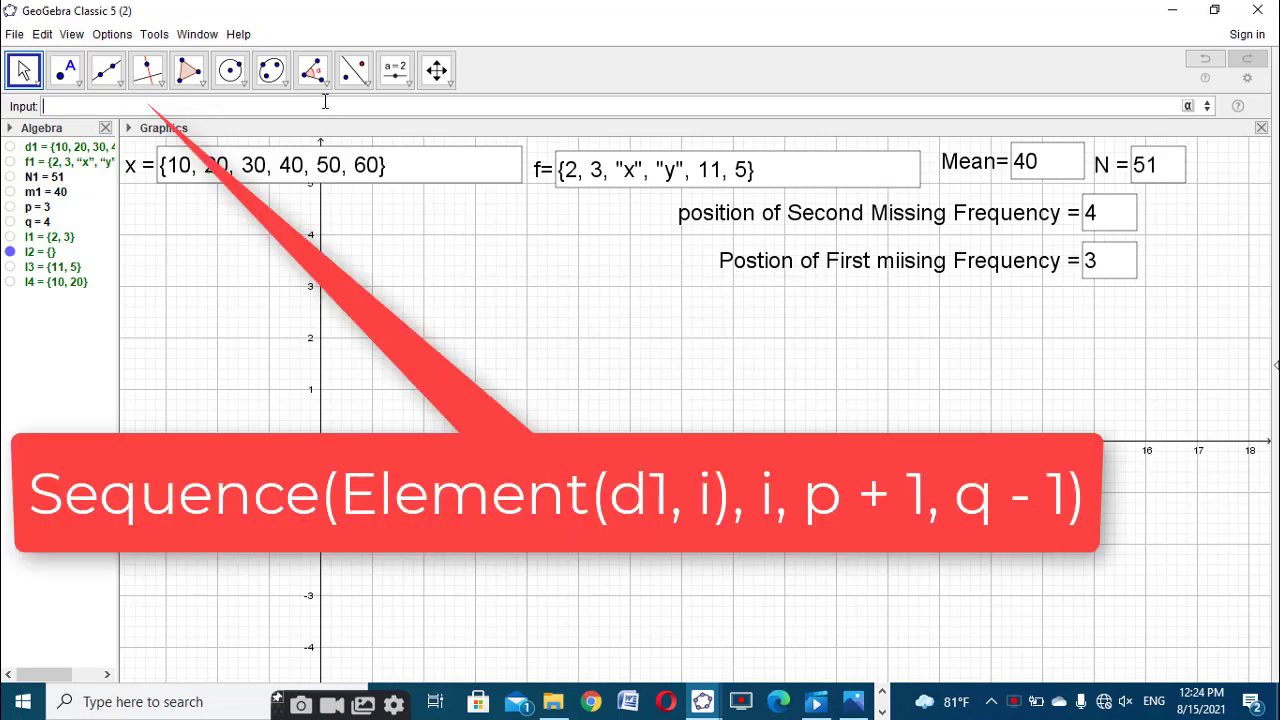
{"action": "key", "text": "ctrl+v"}
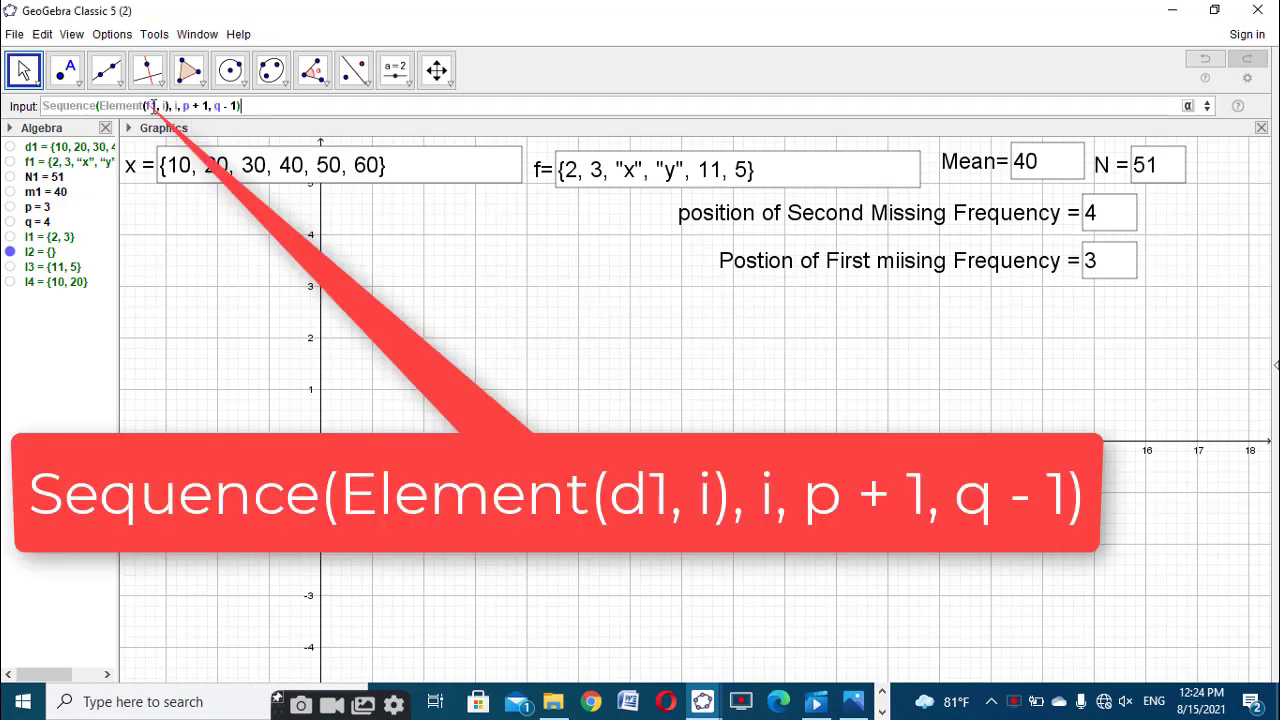
{"action": "type", "text": "d1"}
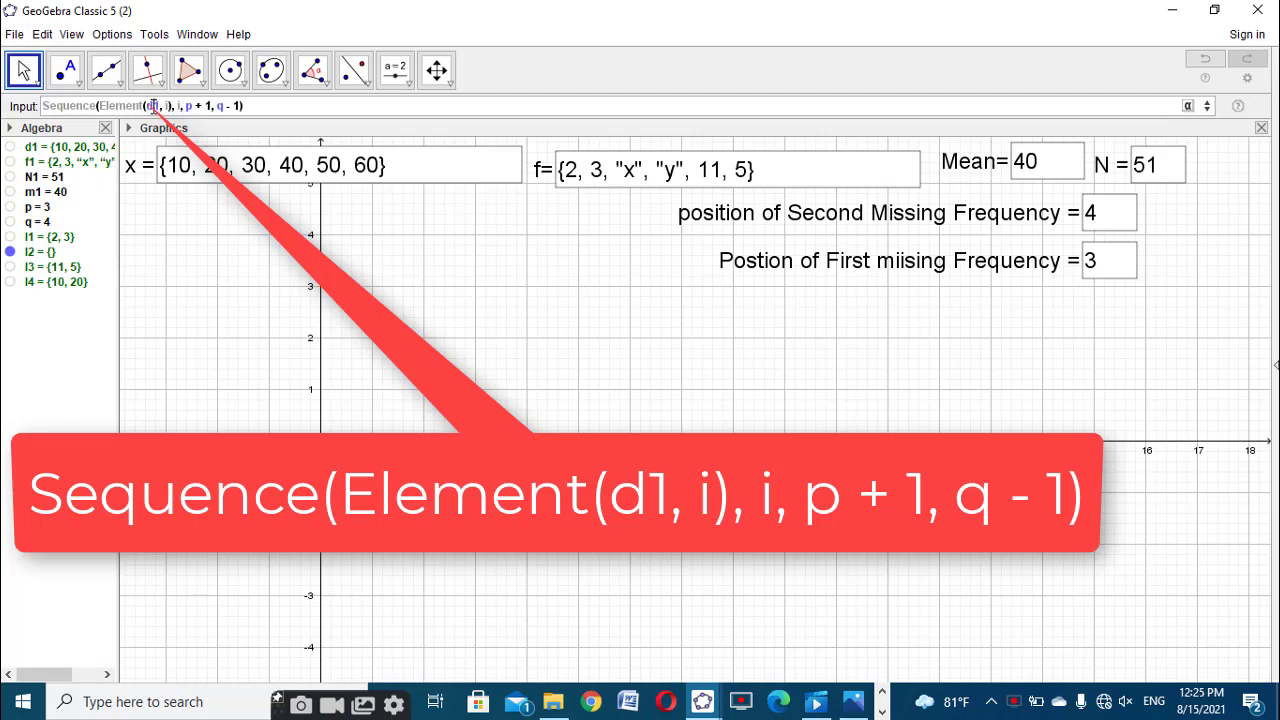
{"action": "key", "text": "Return"}
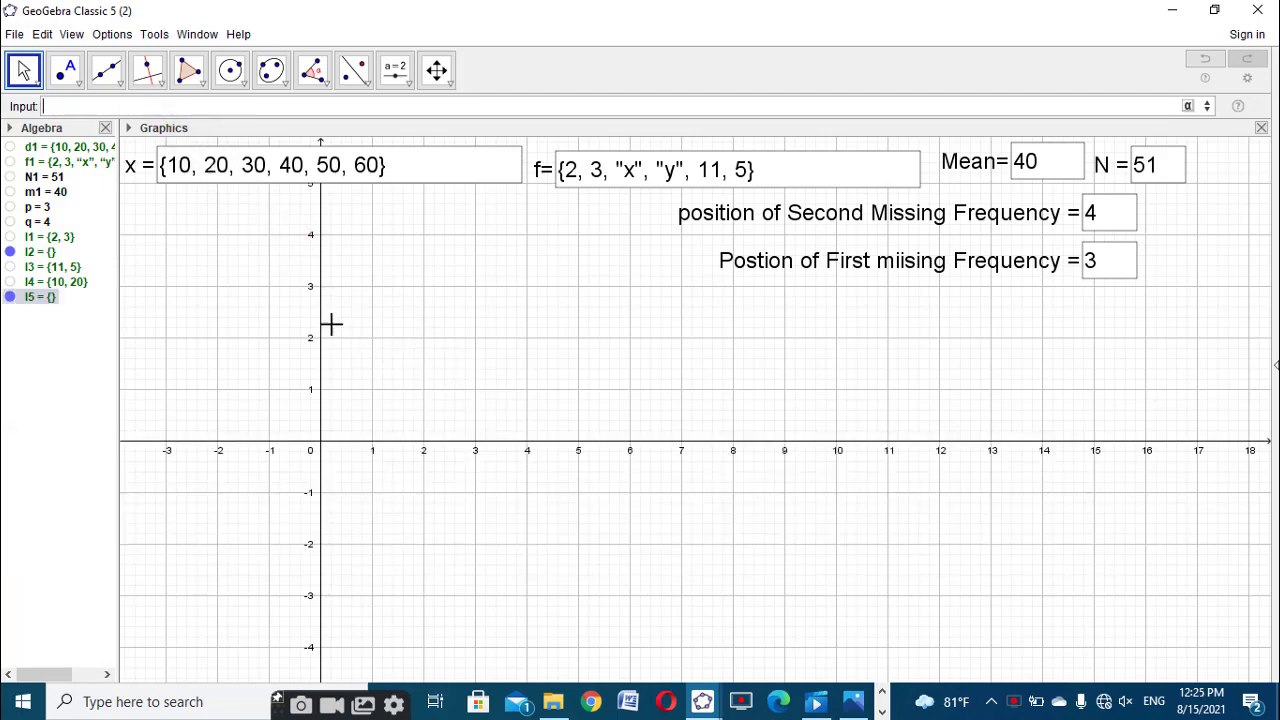
Reuse the definition of list l3 to create Sequence(Element(d1, i), i, q + 1, Length(f1)), replacing only the first f1 with d1
{"action": "left_click", "coordinate": [52, 267]}
{"action": "double_click", "coordinate": [57, 267]}
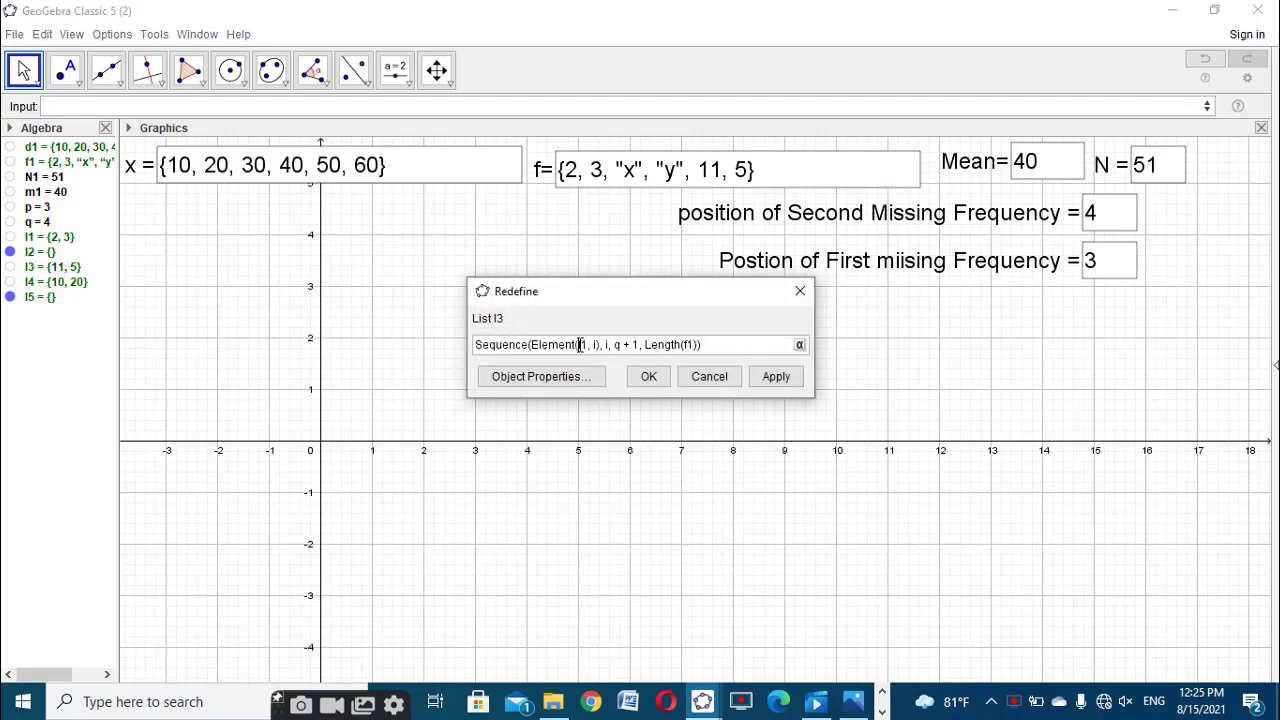
{"action": "left_click", "coordinate": [648, 376]}
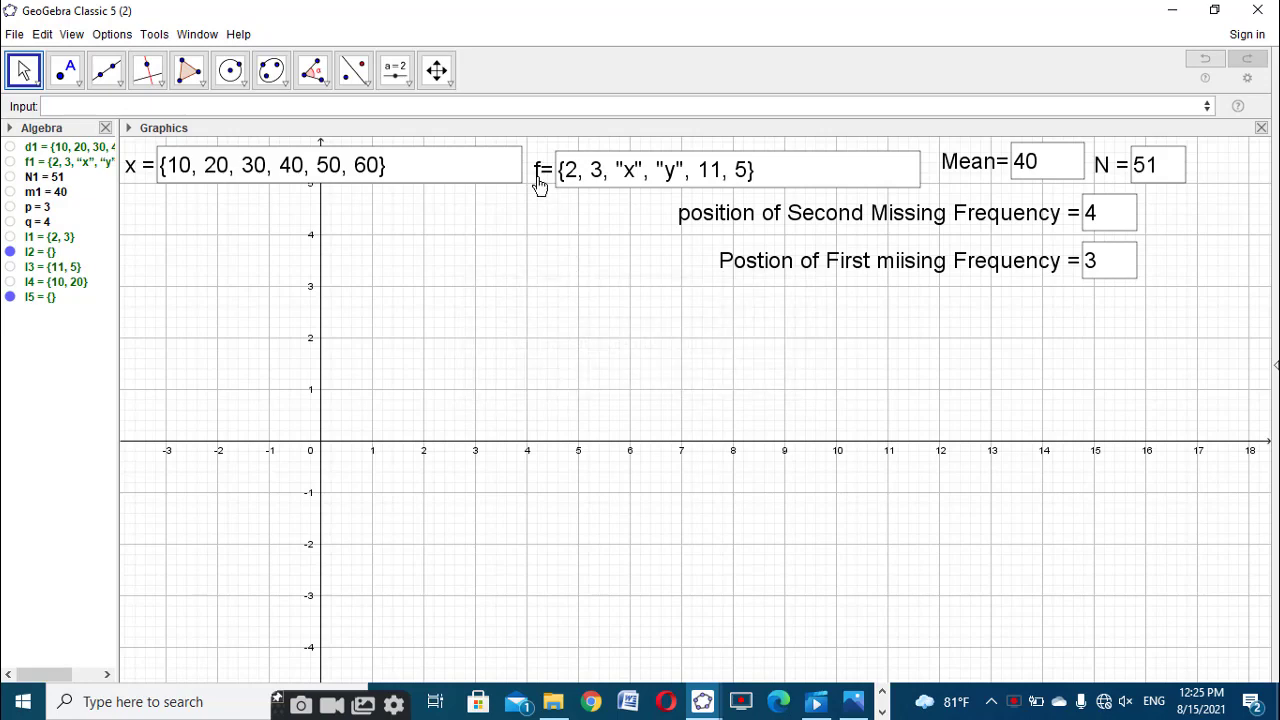
{"action": "left_click", "coordinate": [533, 104]}
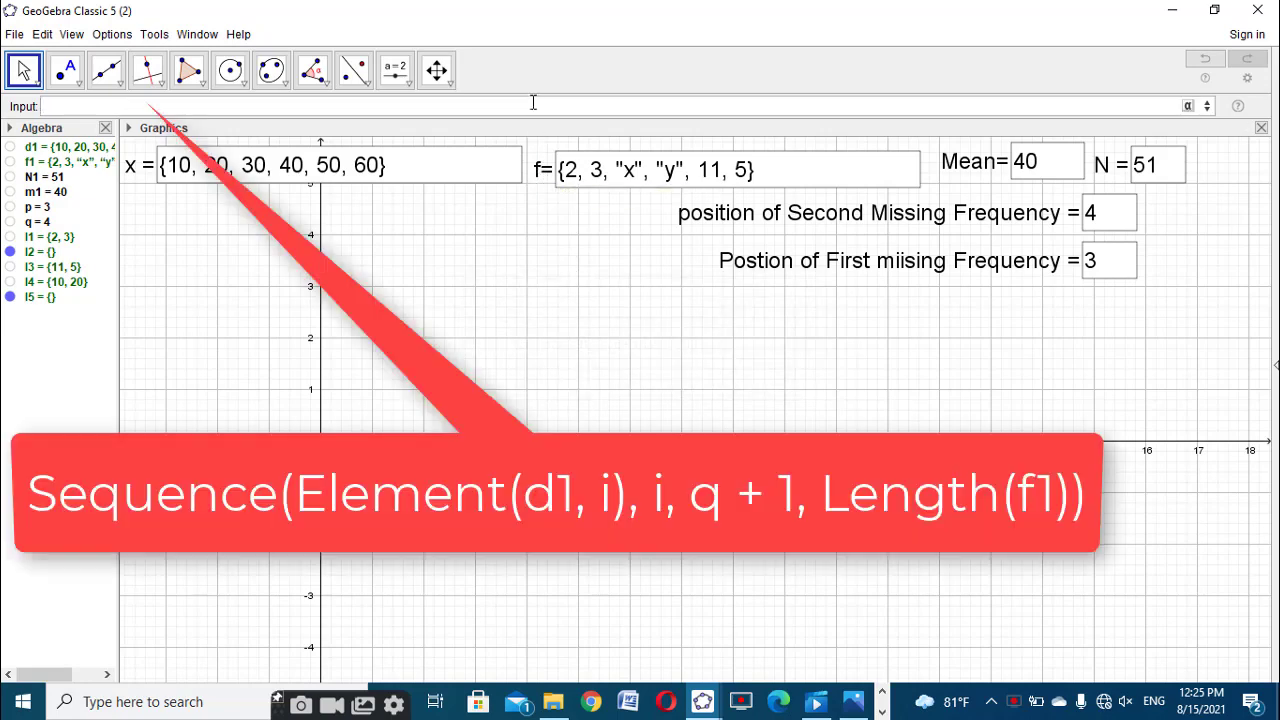
{"action": "type", "text": "Sequence(Element(f1, i), i, q + 1, Length(f1))"}
{"action": "left_click", "coordinate": [157, 106]}
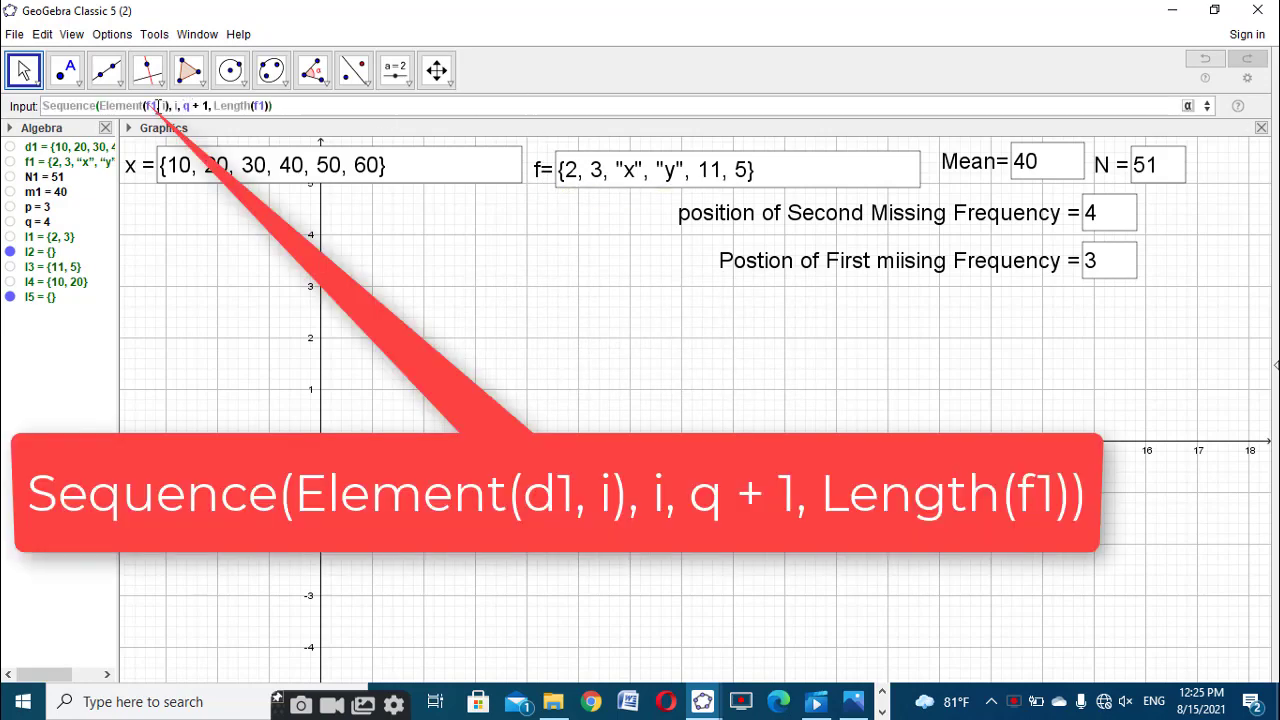
{"action": "key", "text": "BackSpace"}
{"action": "key", "text": "BackSpace"}
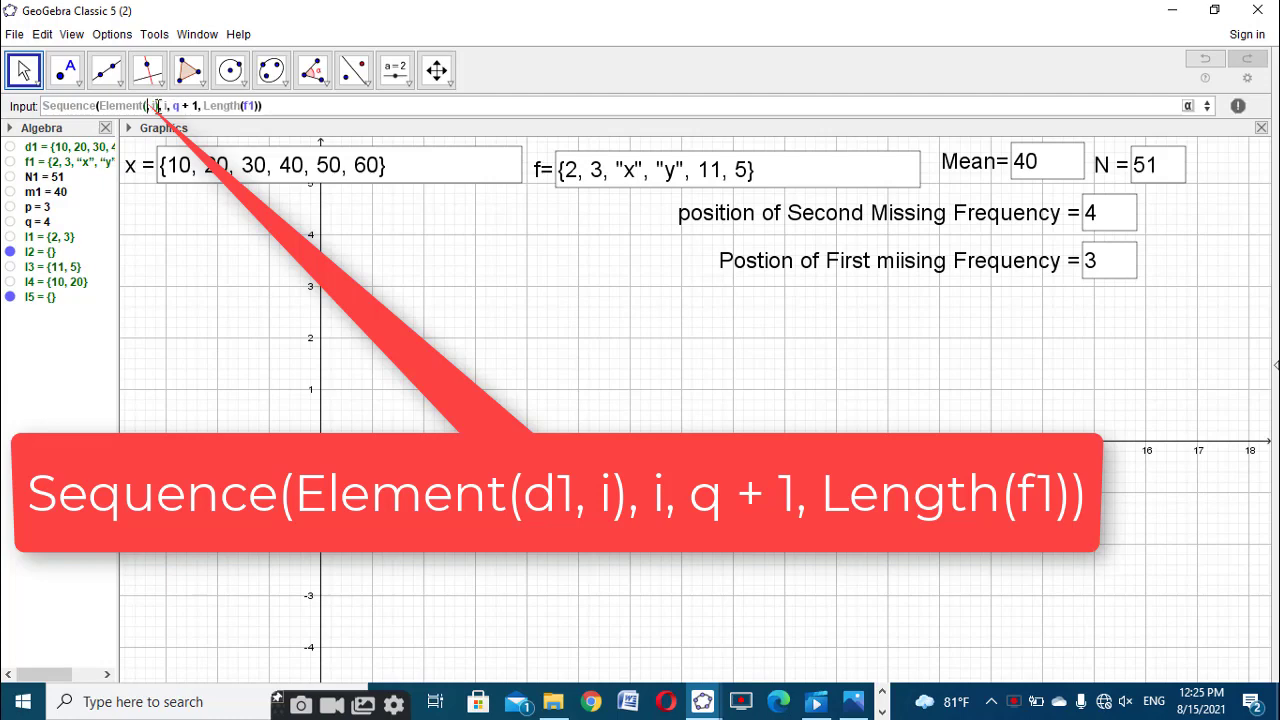
{"action": "type", "text": "d1"}
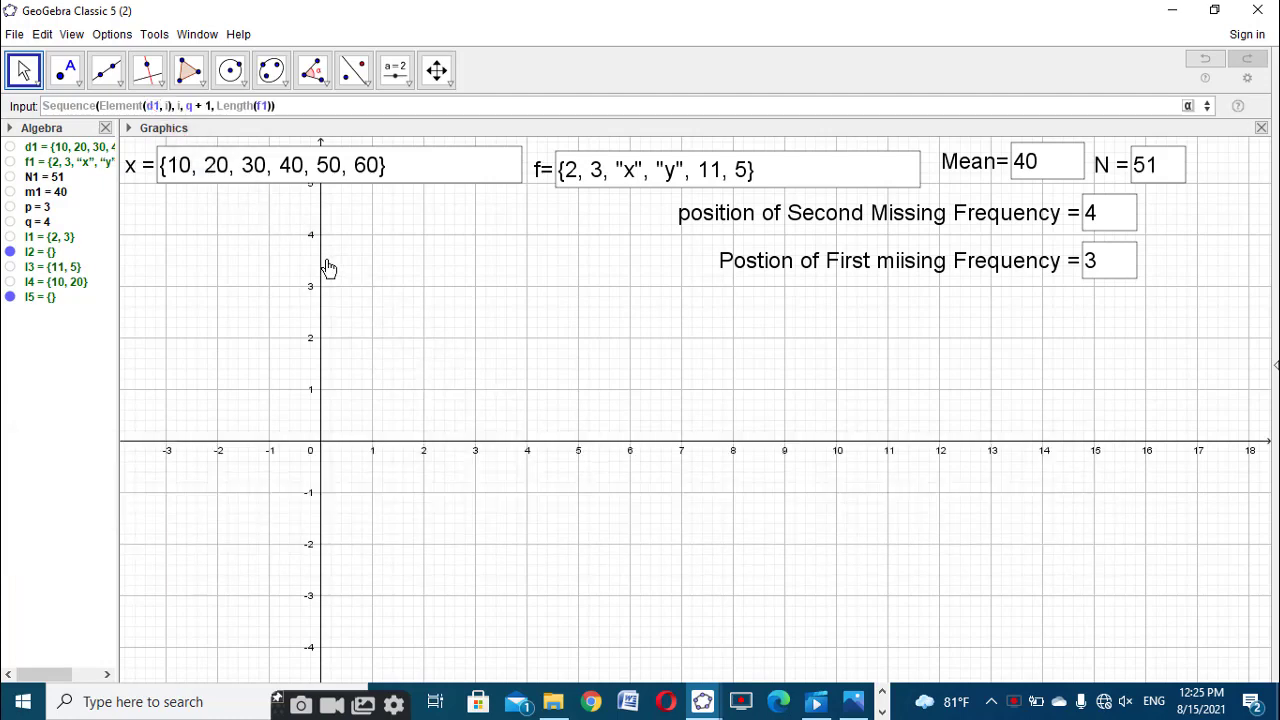
{"action": "key", "text": "Return"}
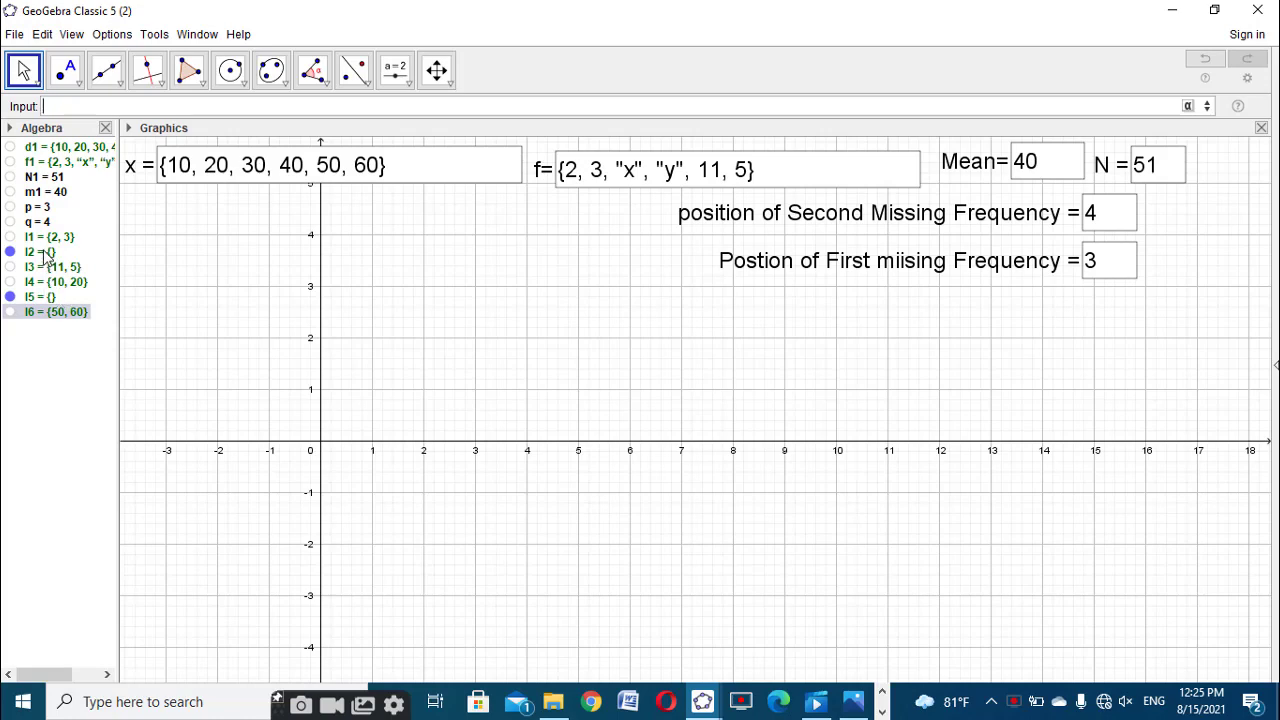
Create the product list l1*l4 from the frequencies and data values before the first missing position
{"action": "mouse_move", "coordinate": [45, 262]}
{"action": "type", "text": "l1"}
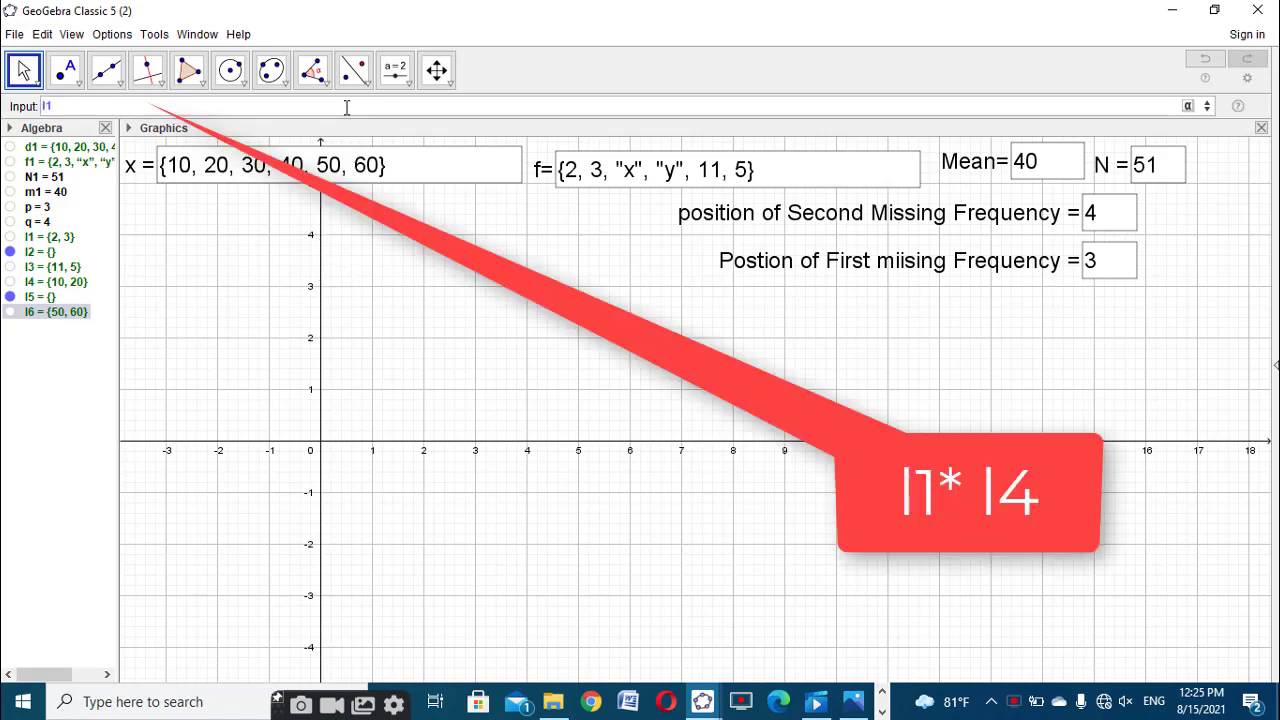
{"action": "type", "text": "*"}
{"action": "key", "text": "Return"}
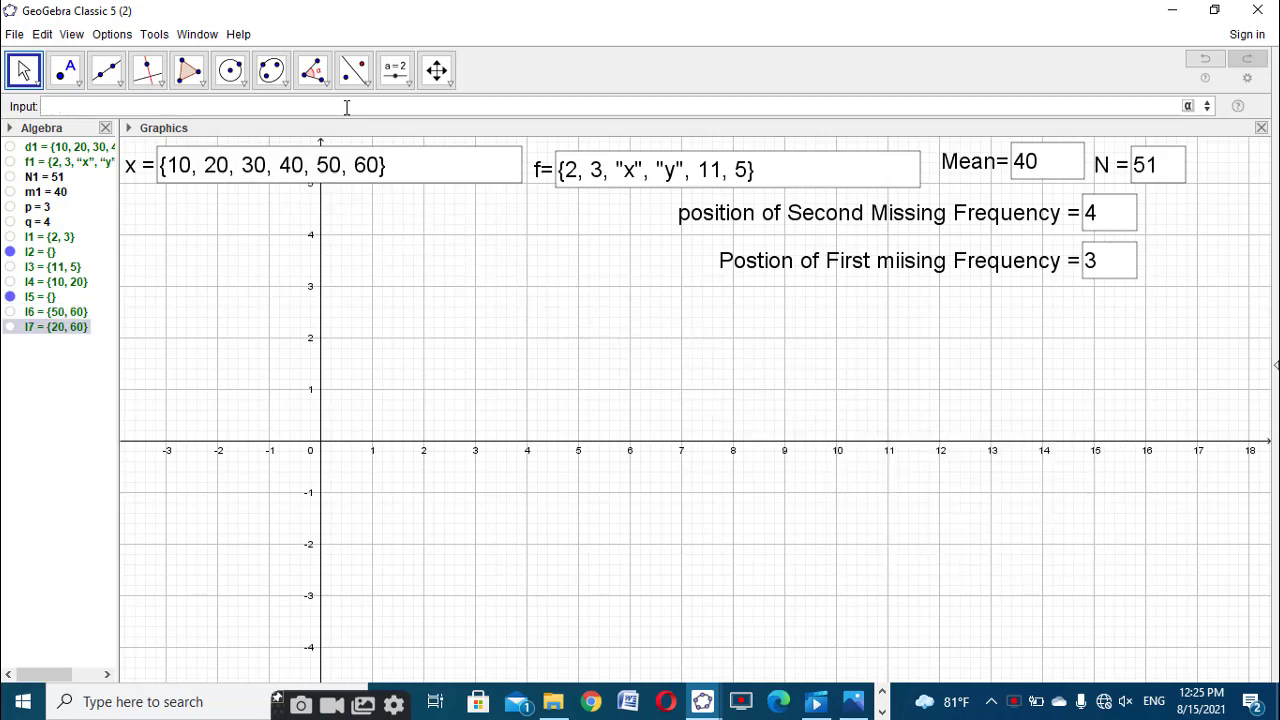
Create the product lists l2*l5 and l3*l6 for the remaining two segments of the data
{"action": "type", "text": "l2"}
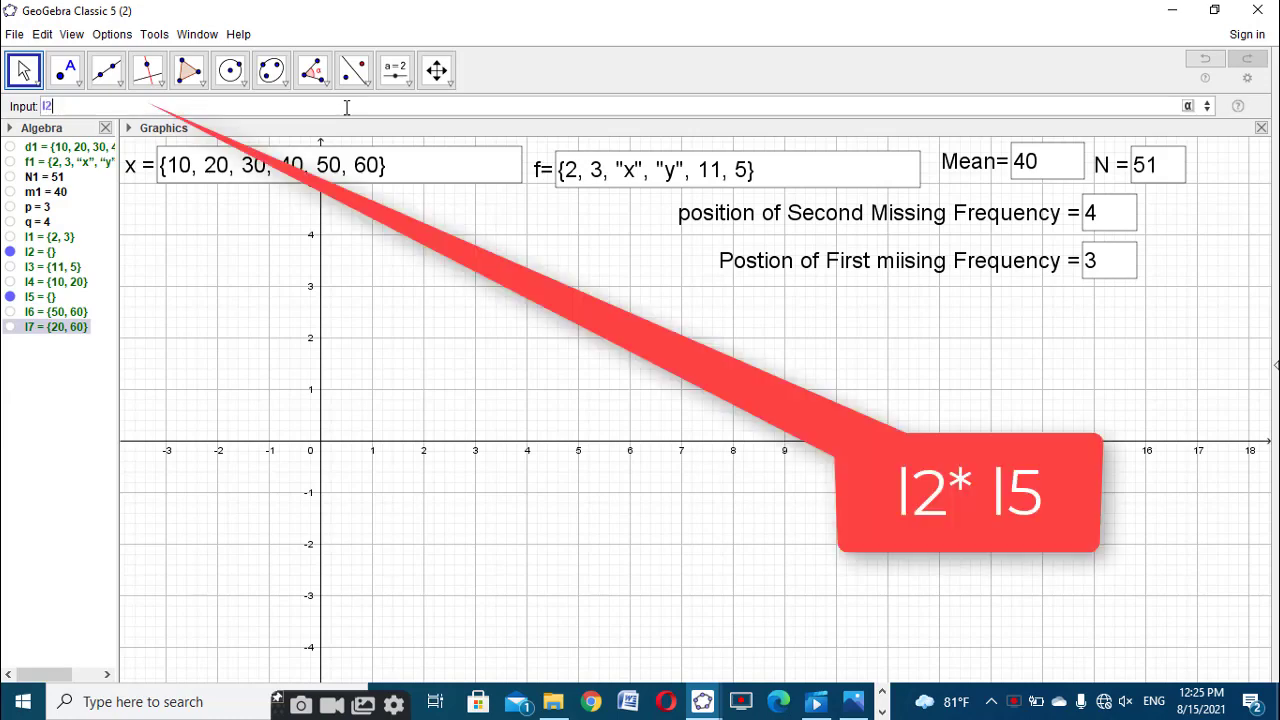
{"action": "type", "text": "*l5"}
{"action": "key", "text": "Return"}
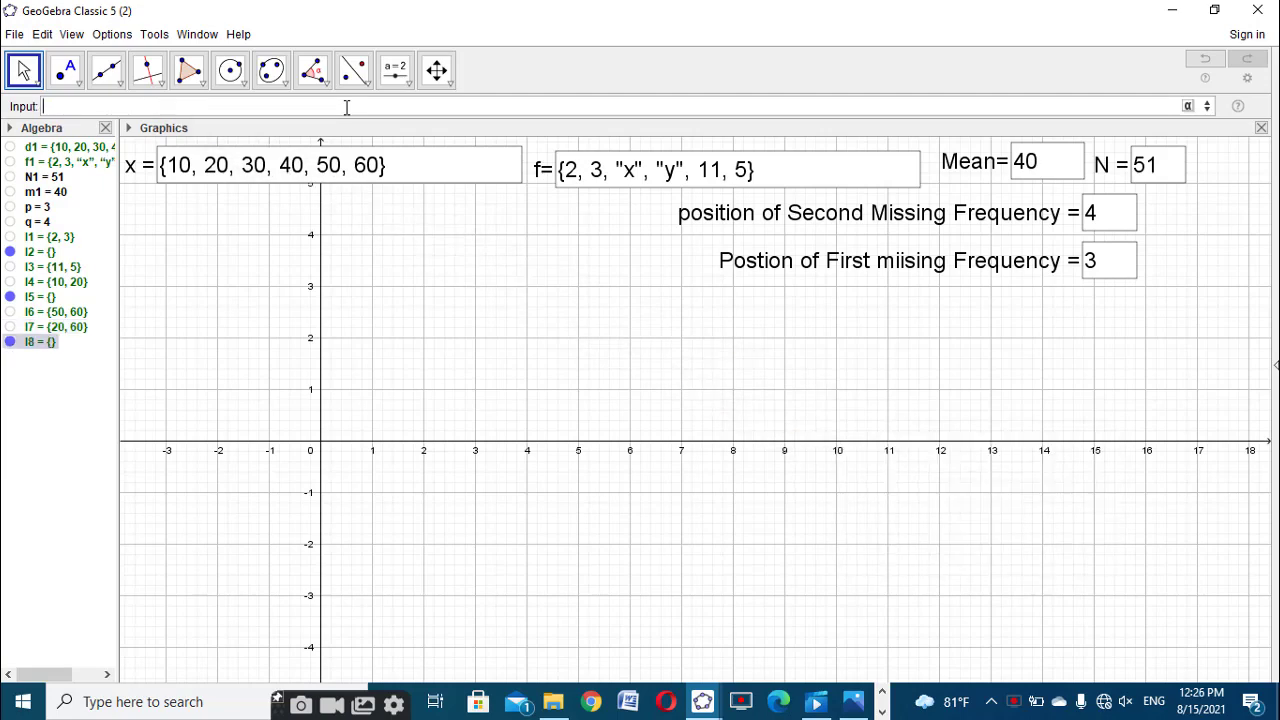
{"action": "type", "text": "l3"}
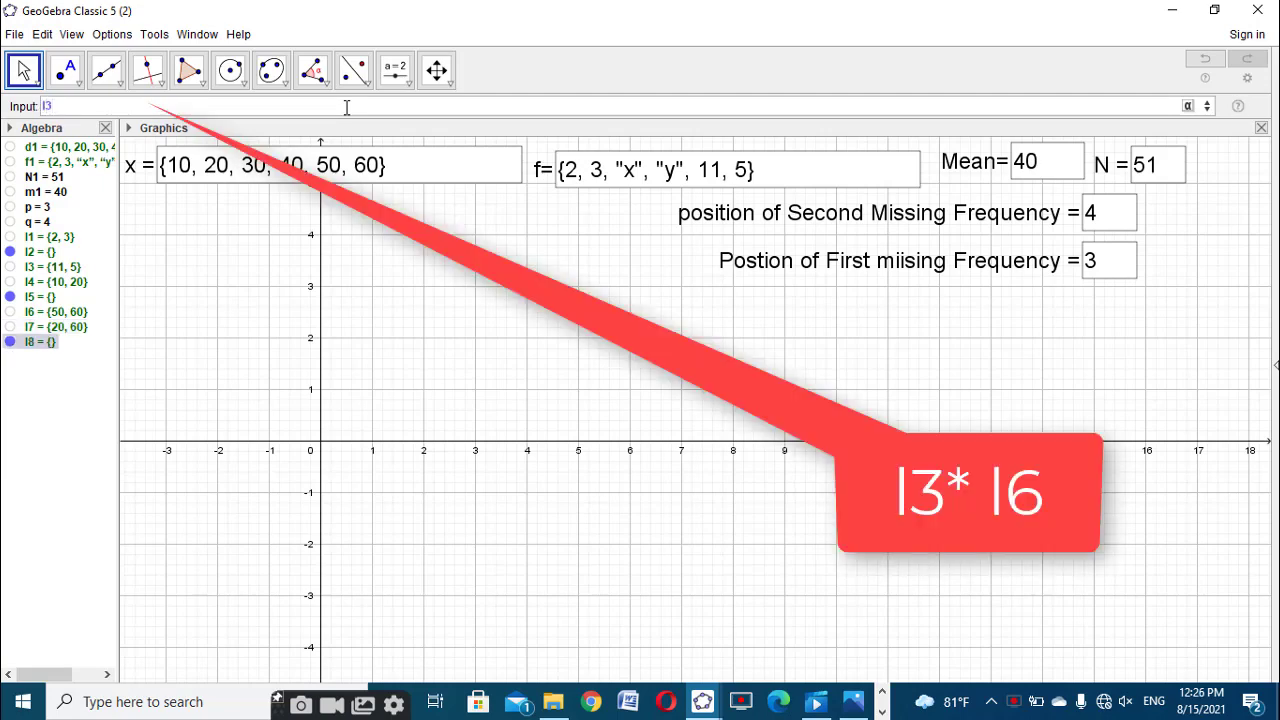
{"action": "type", "text": "*l6"}
{"action": "key", "text": "Return"}
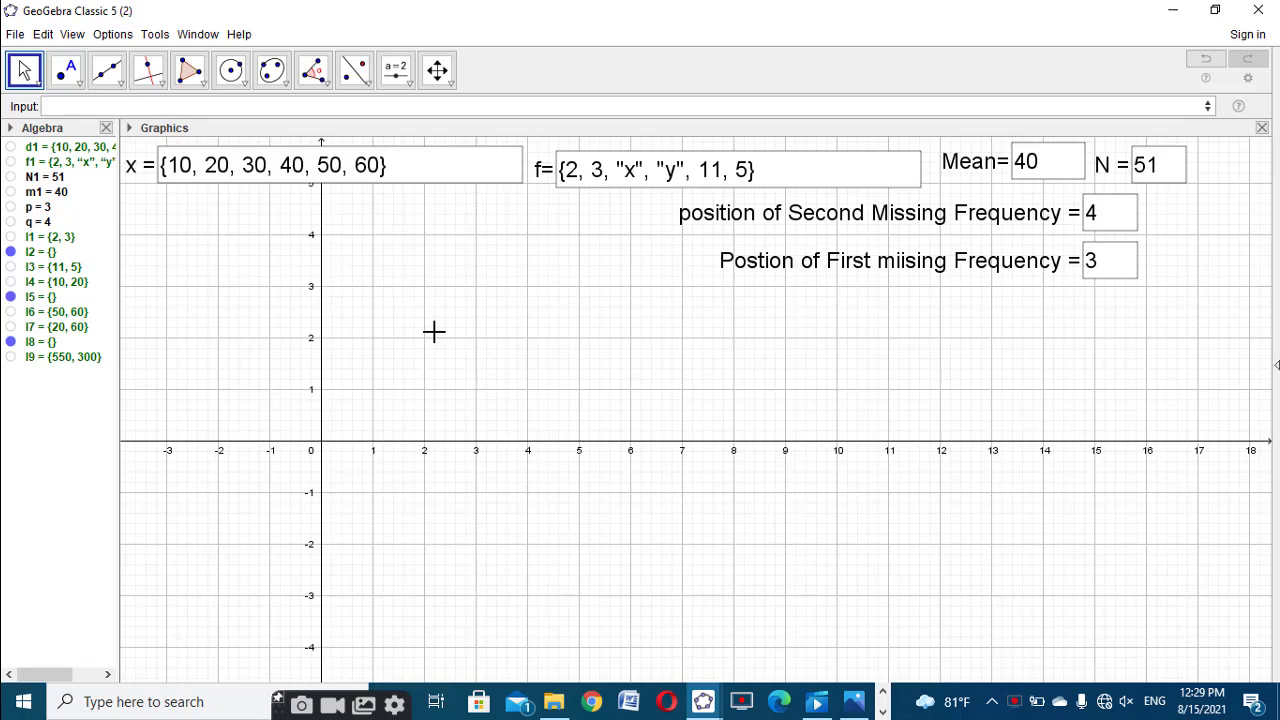
Create Element(f1, p) to extract the first missing frequency from the frequency list
{"action": "left_click", "coordinate": [506, 97]}
{"action": "type", "text": "elem"}
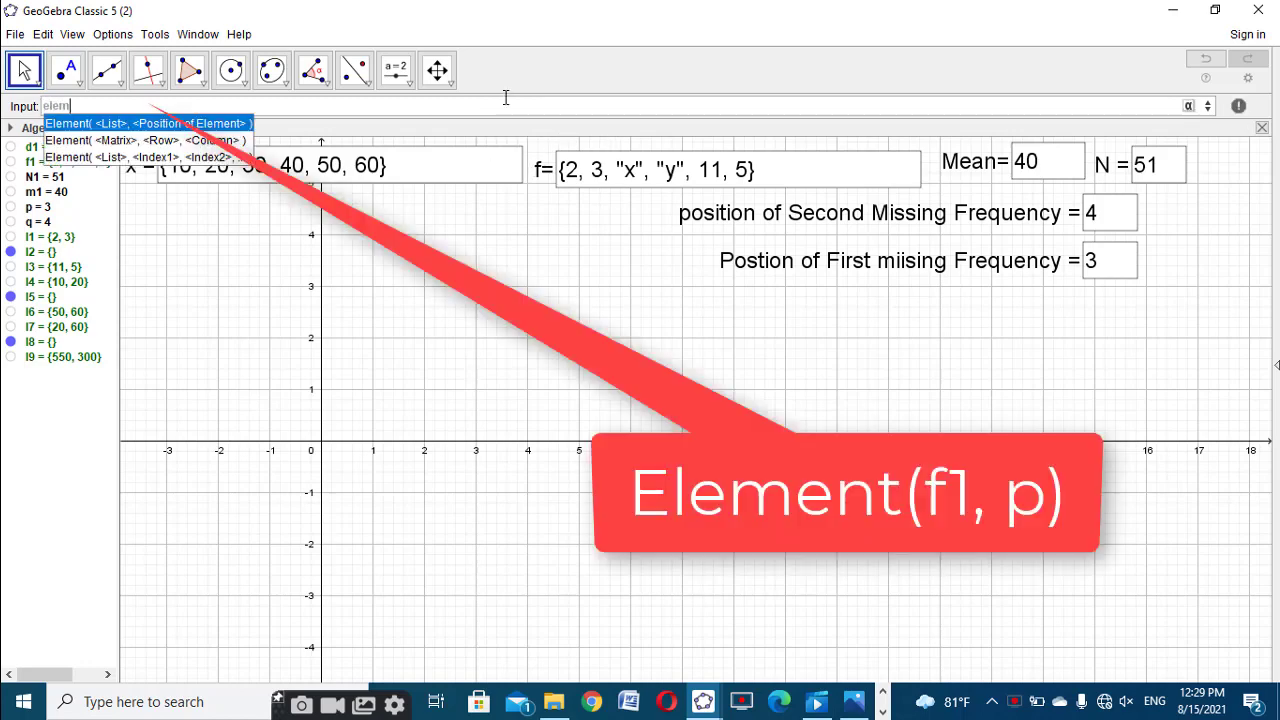
{"action": "left_click", "coordinate": [134, 124]}
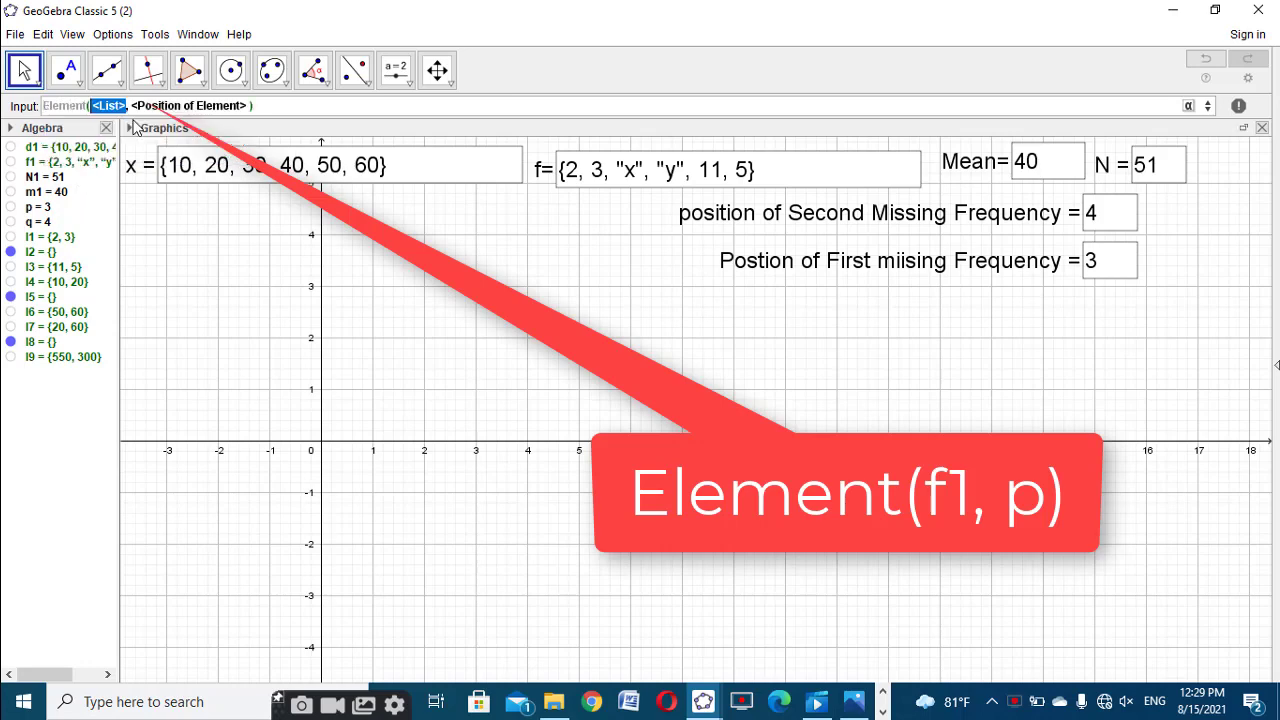
{"action": "type", "text": "f1"}
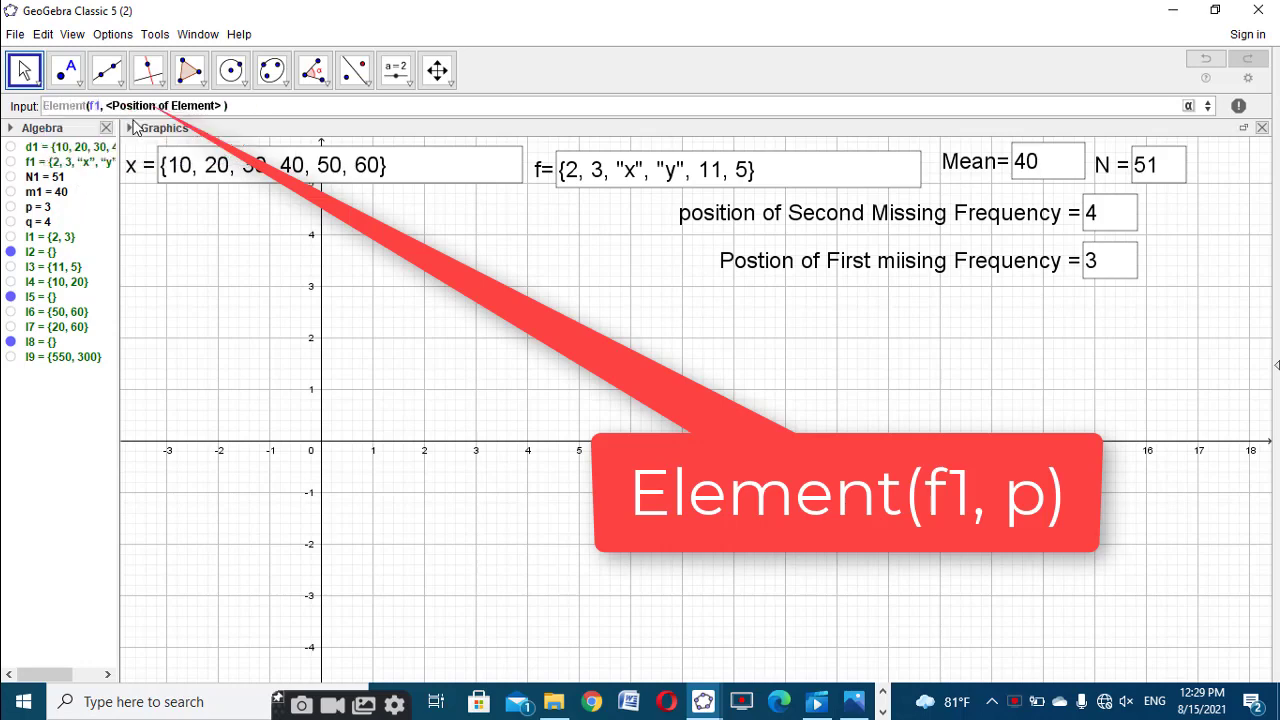
{"action": "key", "text": "Tab"}
{"action": "type", "text": "p"}
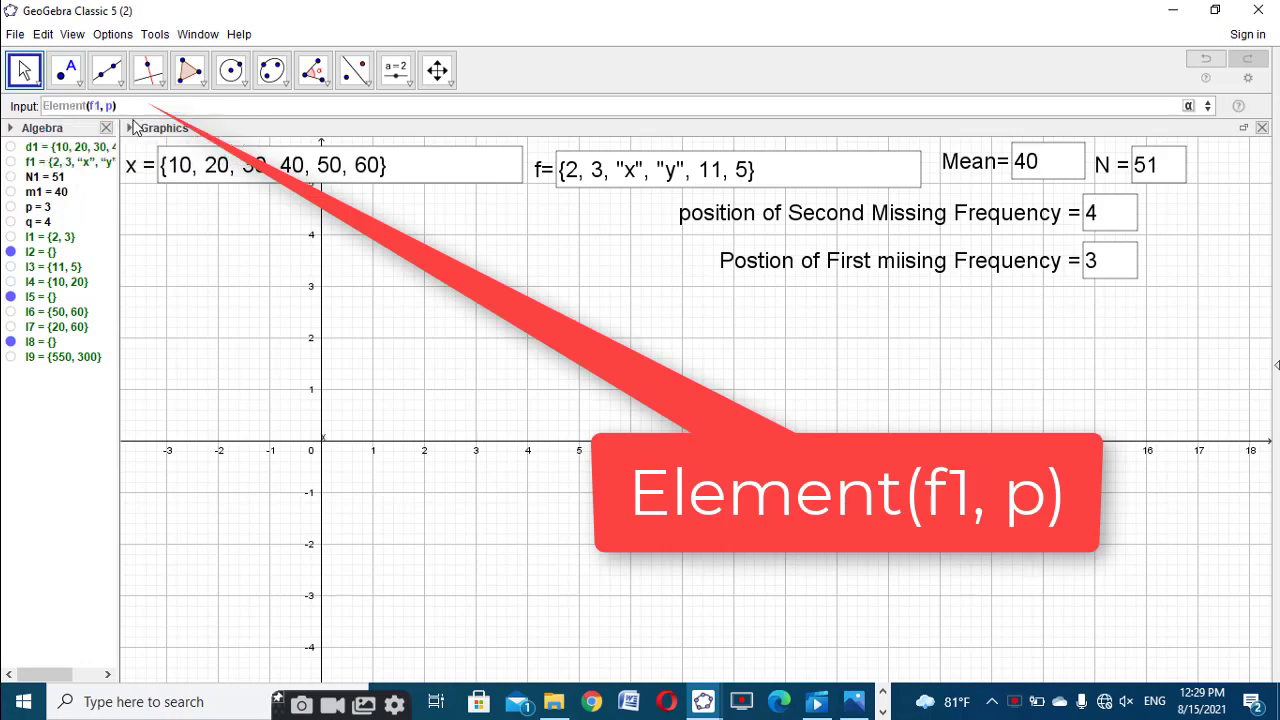
{"action": "key", "text": "Return"}
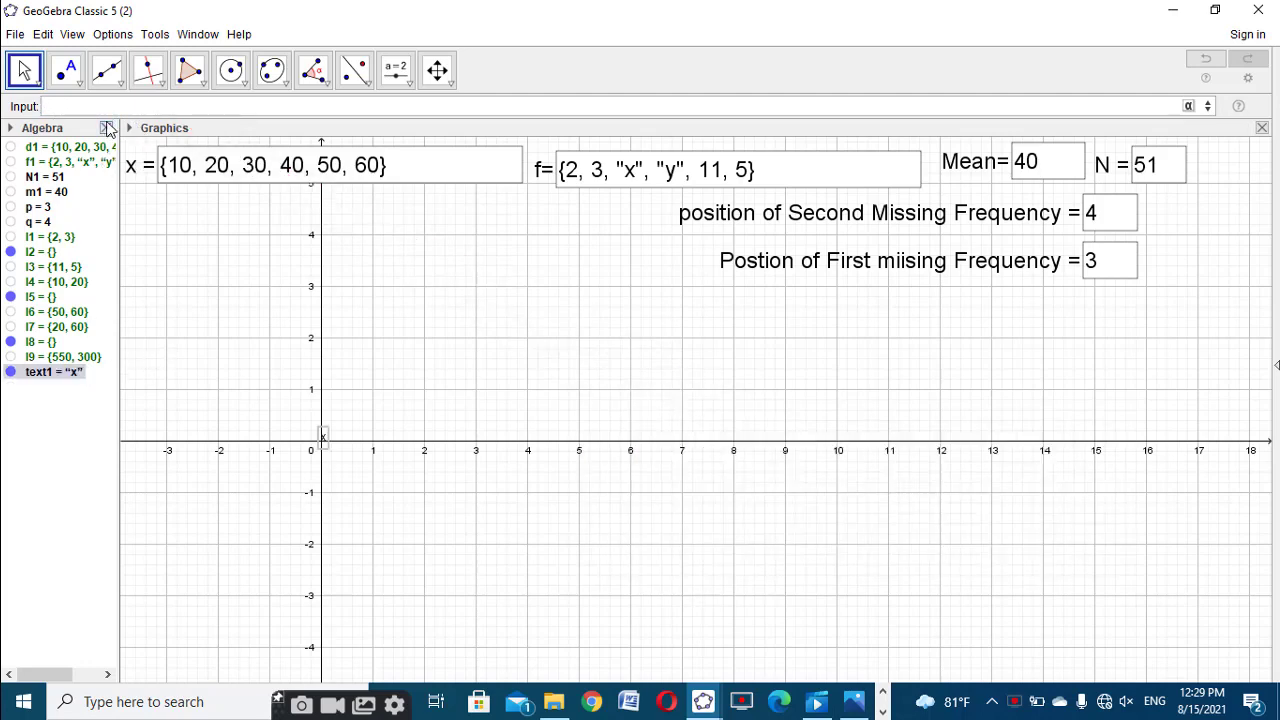
Create Element(f1, q) to extract the second missing frequency from the frequency list
{"action": "type", "text": "Element(f1, q)"}
{"action": "double_click", "coordinate": [109, 105]}
{"action": "type", "text": "p"}
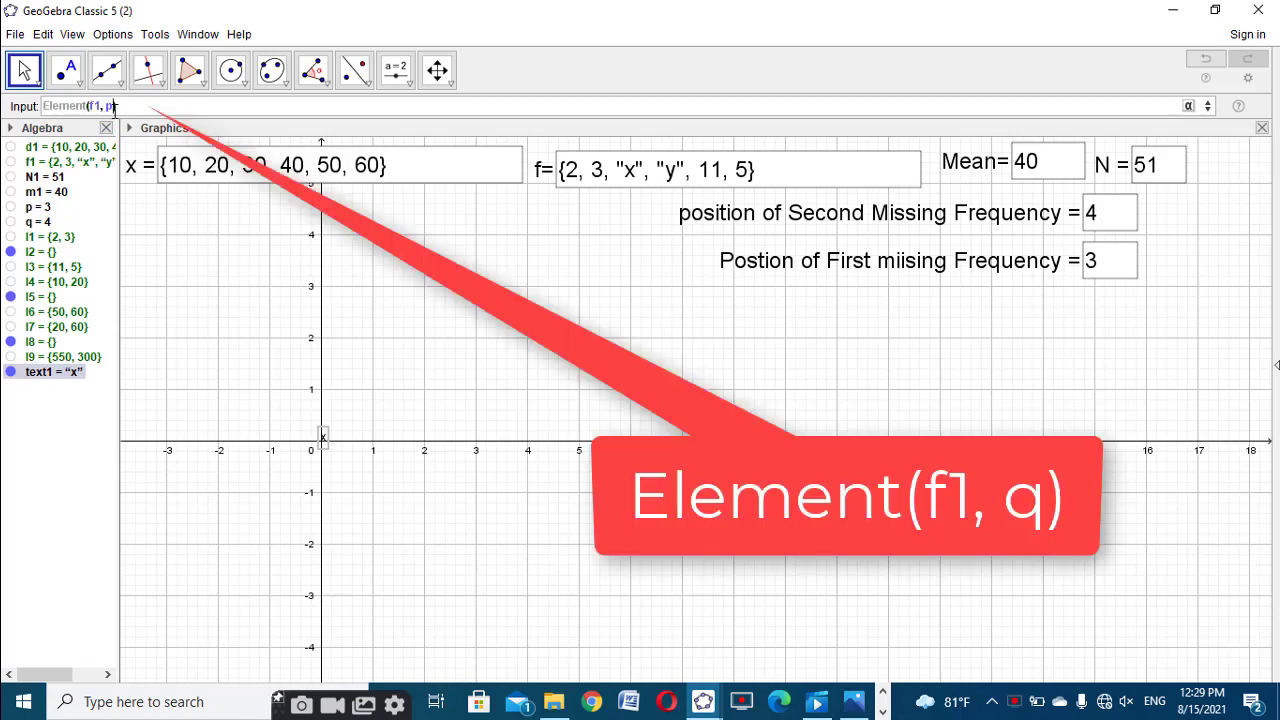
{"action": "key", "text": "BackSpace"}
{"action": "type", "text": "q"}
{"action": "key", "text": "Return"}
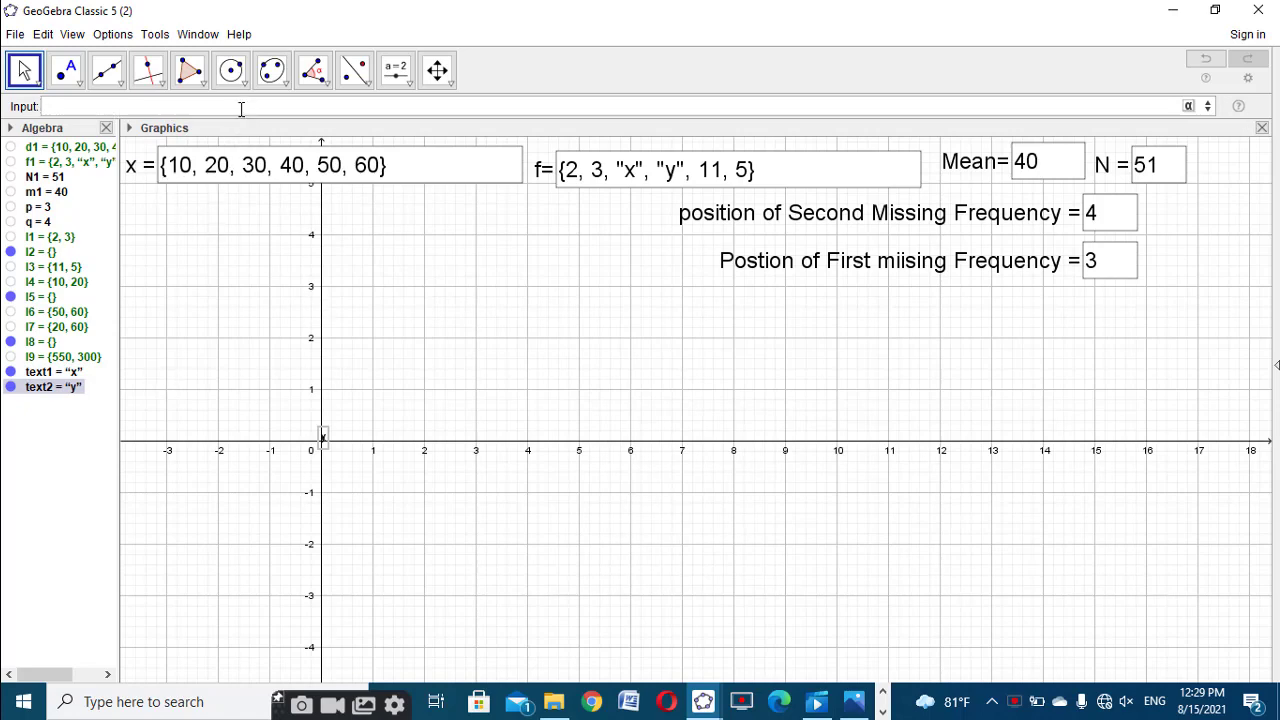
Reuse the Element(f1, p) definition to create Element(d1, p), replacing f1 with d1
{"action": "type", "text": "Element(f1, p)"}
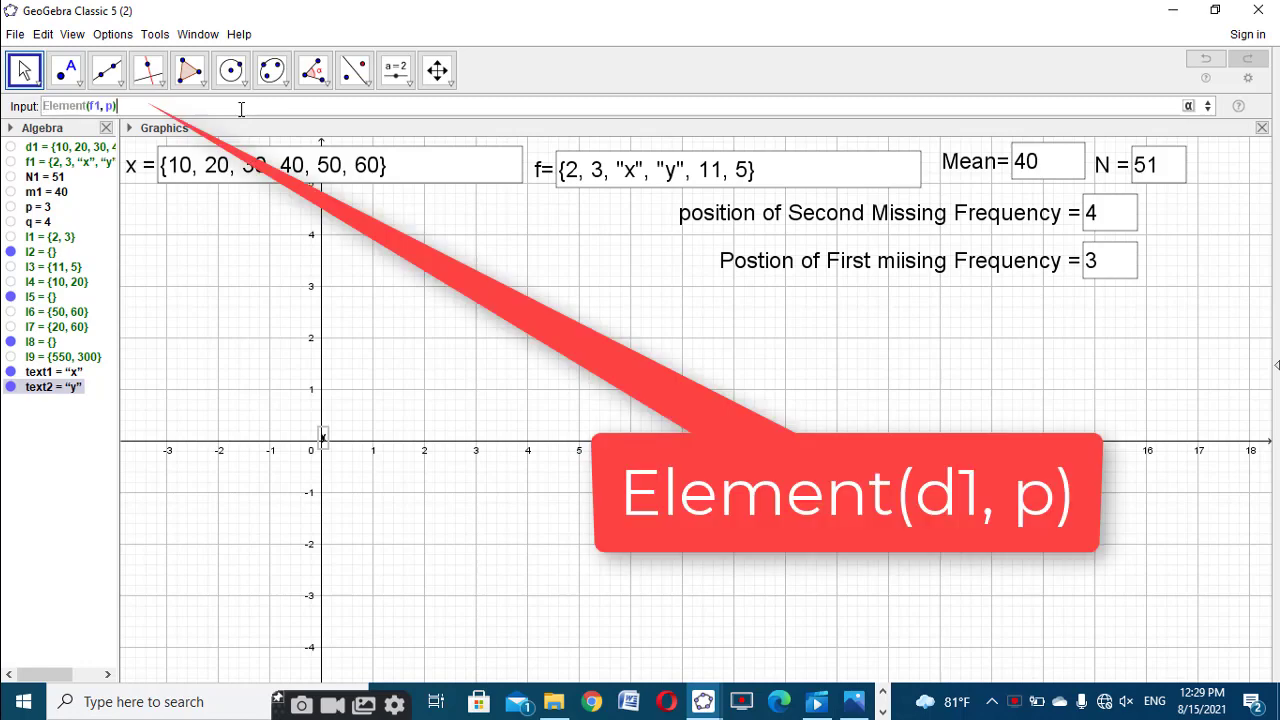
{"action": "left_click", "coordinate": [96, 105]}
{"action": "key", "text": "BackSpace"}
{"action": "type", "text": "d"}
{"action": "key", "text": "BackSpace"}
{"action": "type", "text": "d"}
{"action": "key", "text": "Return"}
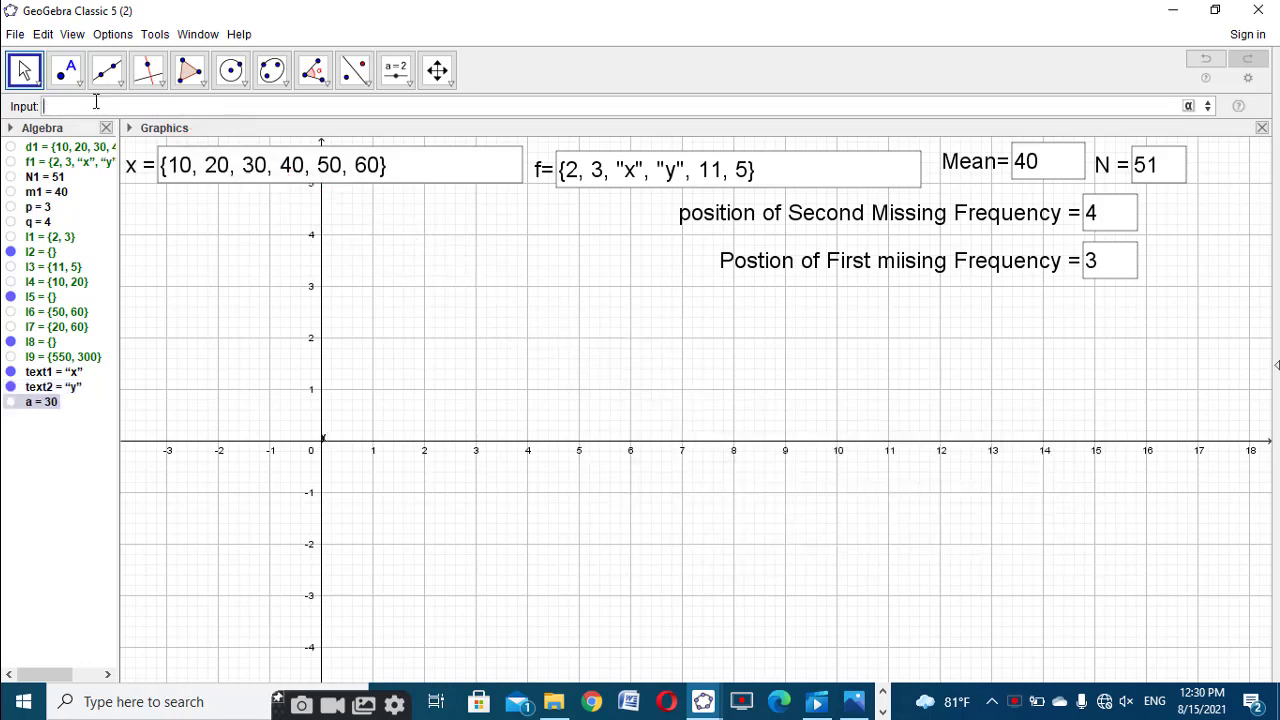
Rename the number a, the data value at the first missing position, as l10
{"action": "right_click", "coordinate": [48, 402]}
{"action": "left_click", "coordinate": [214, 330]}
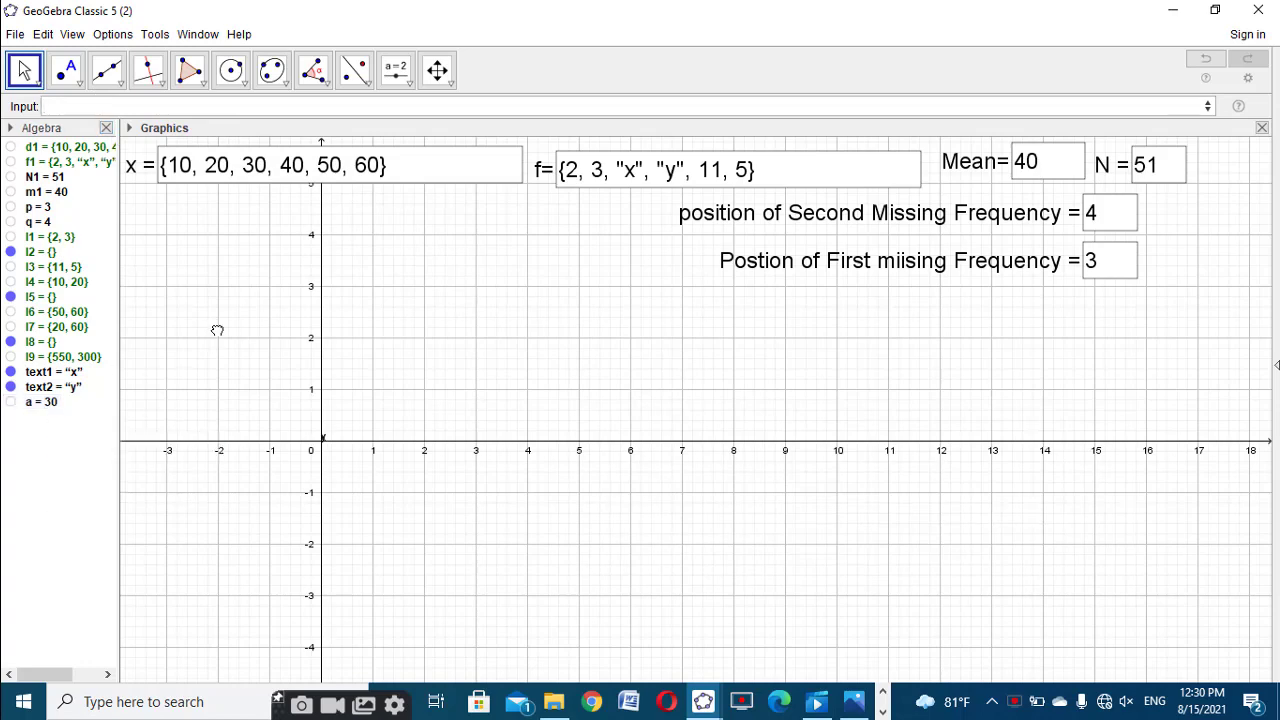
{"action": "right_click", "coordinate": [40, 404]}
{"action": "left_click", "coordinate": [89, 449]}
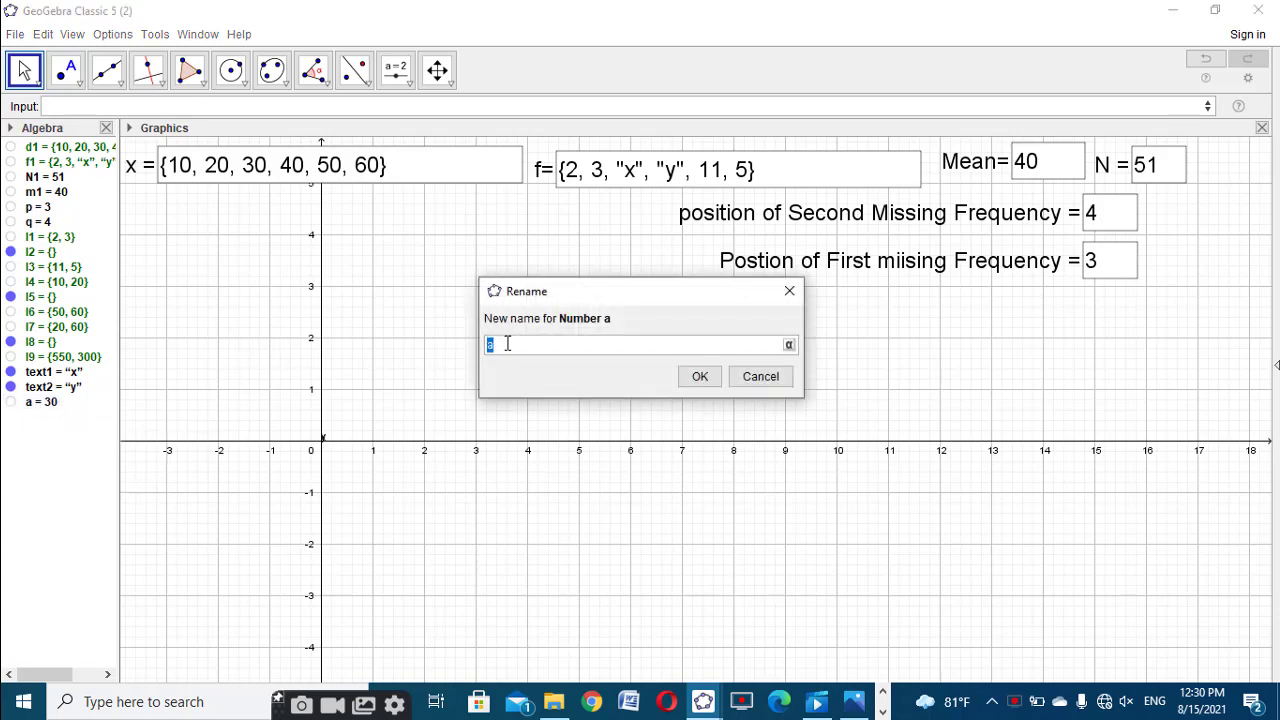
{"action": "key", "text": "BackSpace"}
{"action": "type", "text": "l10"}
{"action": "left_click", "coordinate": [699, 377]}
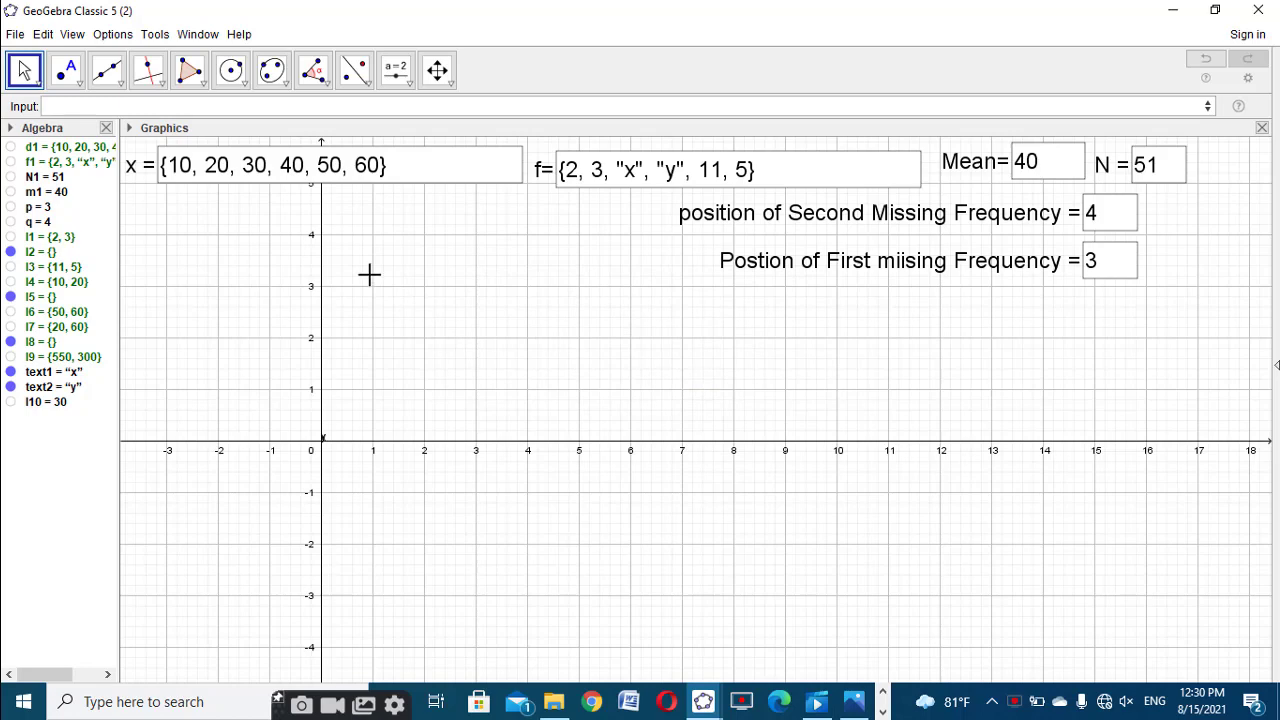
Create Element(d1, q) from the Element(f1, q) definition to extract the data value at the second missing position
{"action": "left_click", "coordinate": [261, 110]}
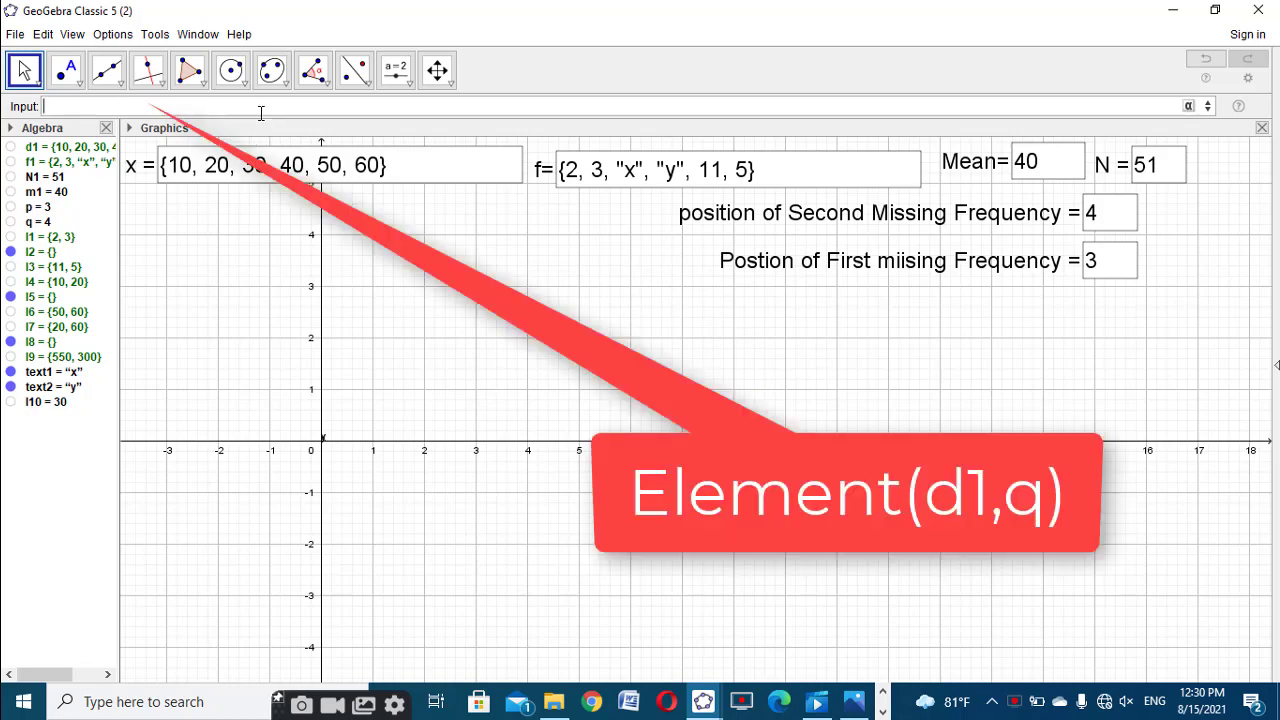
{"action": "type", "text": "Element(f1, q)"}
{"action": "left_click_drag", "start_coordinate": [110, 105], "coordinate": [92, 105]}
{"action": "type", "text": "d1,"}
{"action": "key", "text": "BackSpace"}
{"action": "type", "text": "q"}
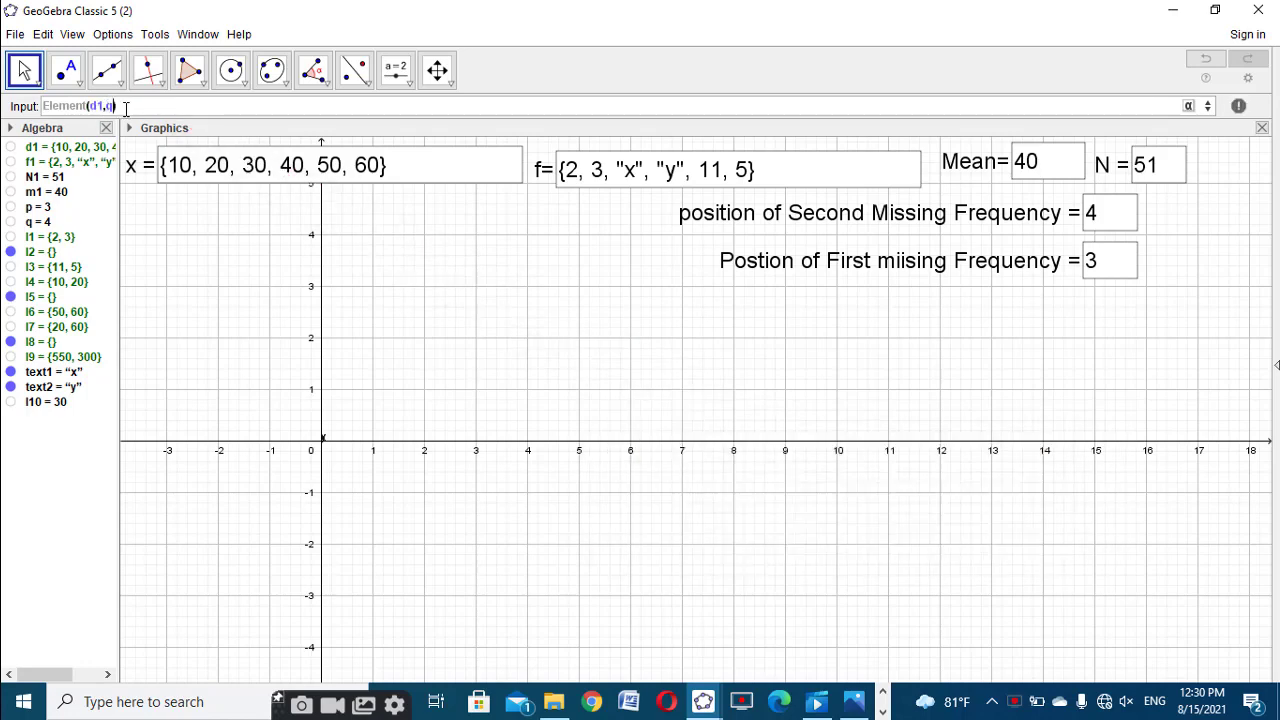
{"action": "key", "text": "Return"}
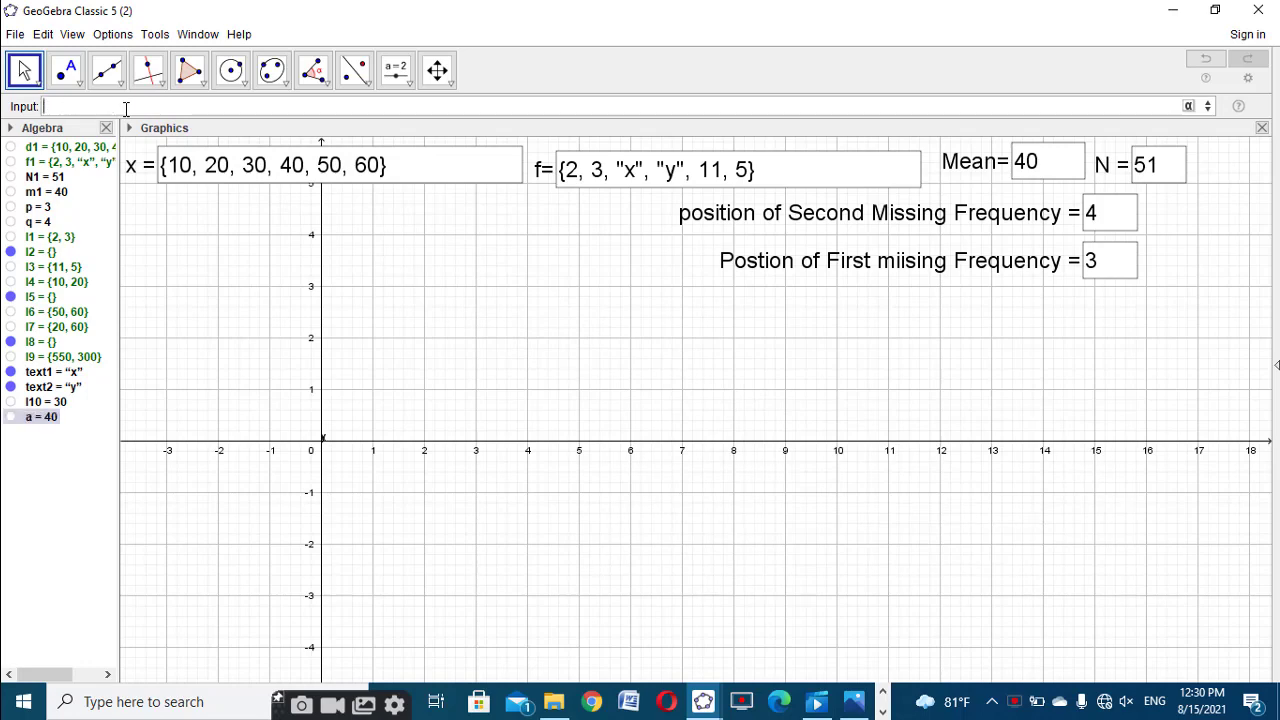
Rename the number a, the data value at the second missing position, as l11
{"action": "right_click", "coordinate": [46, 418]}
{"action": "left_click", "coordinate": [84, 461]}
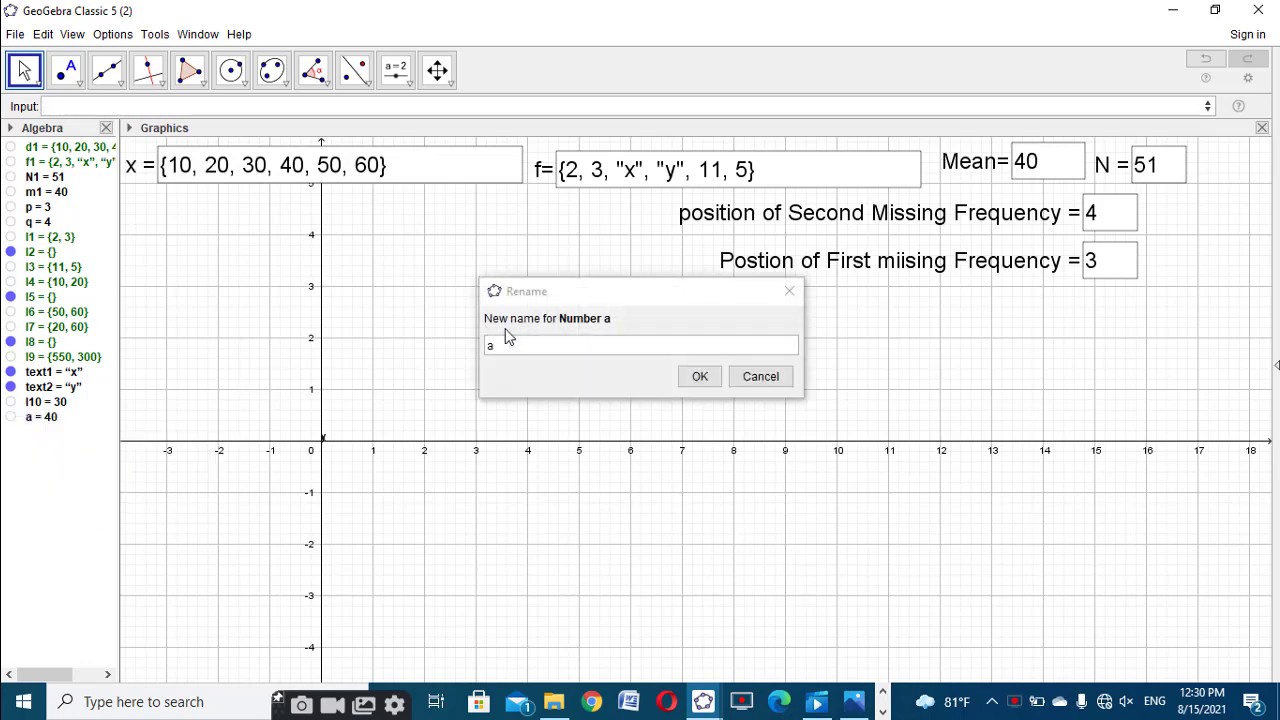
{"action": "type", "text": "l"}
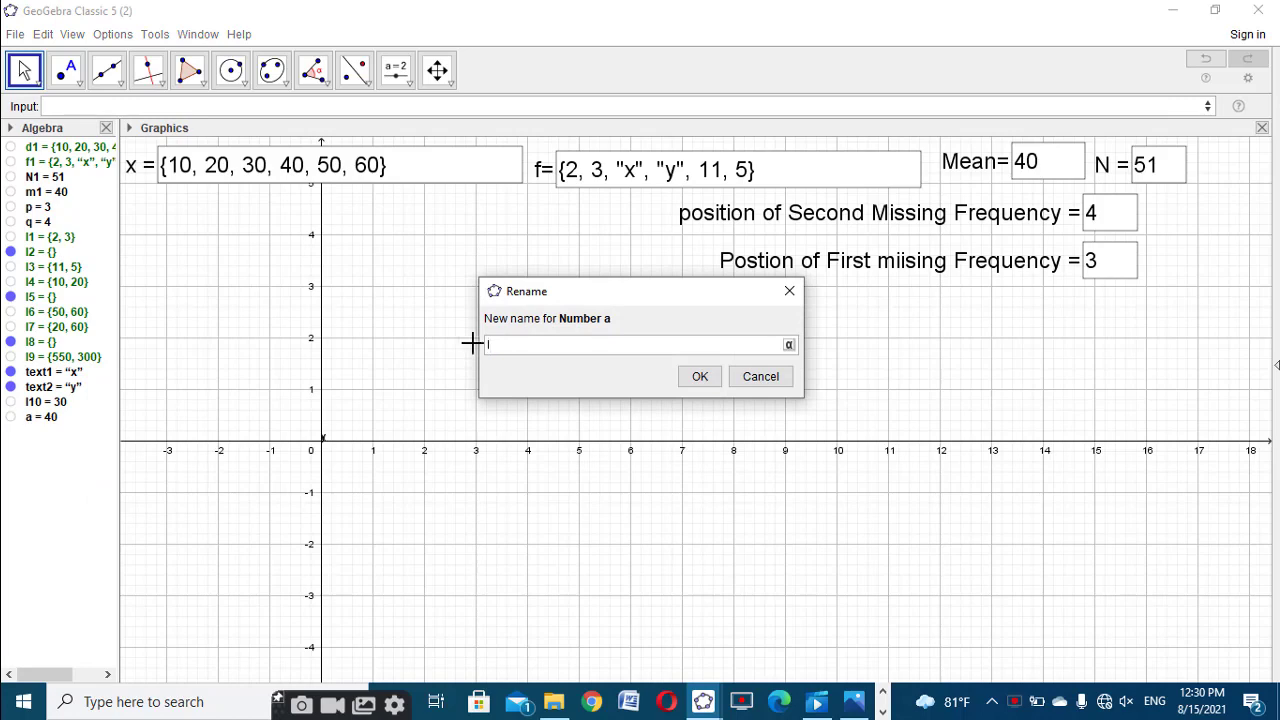
{"action": "type", "text": "11"}
{"action": "left_click", "coordinate": [698, 376]}
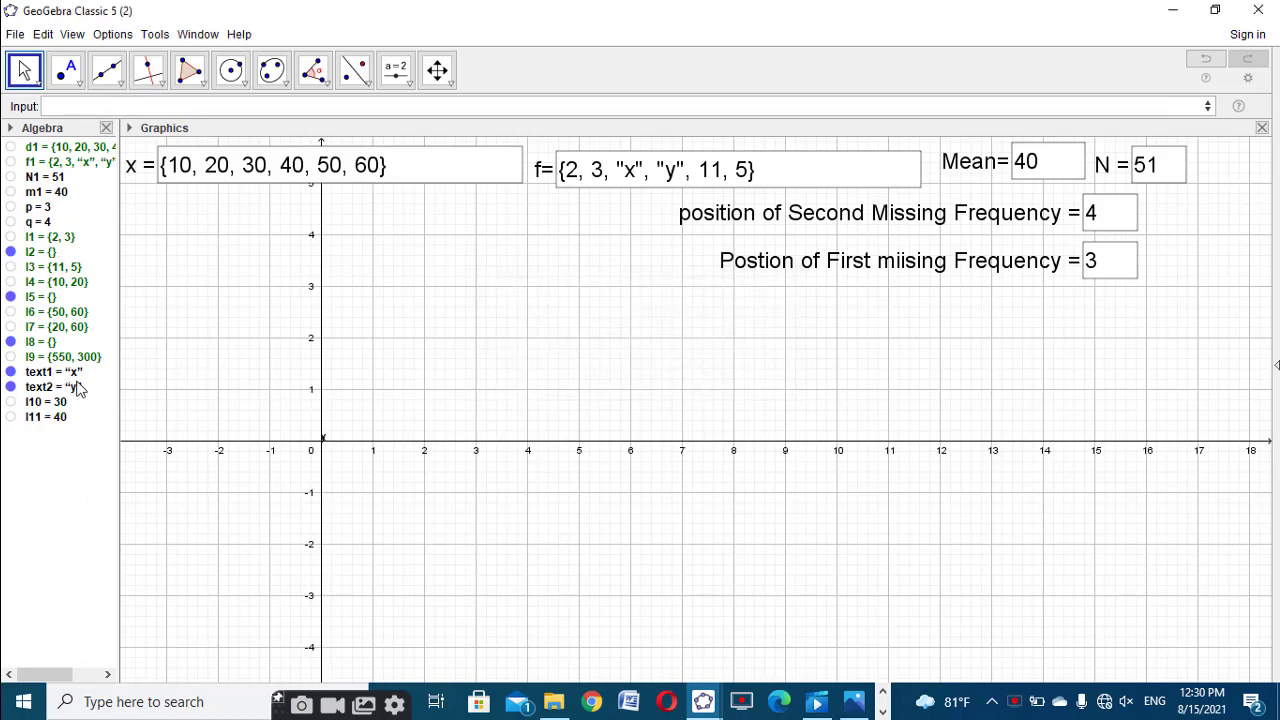
Begin a Join command on a list of lists, with Append(l7, l10 text1) as its first entry
{"action": "left_click", "coordinate": [167, 103]}
{"action": "type", "text": "Joi"}
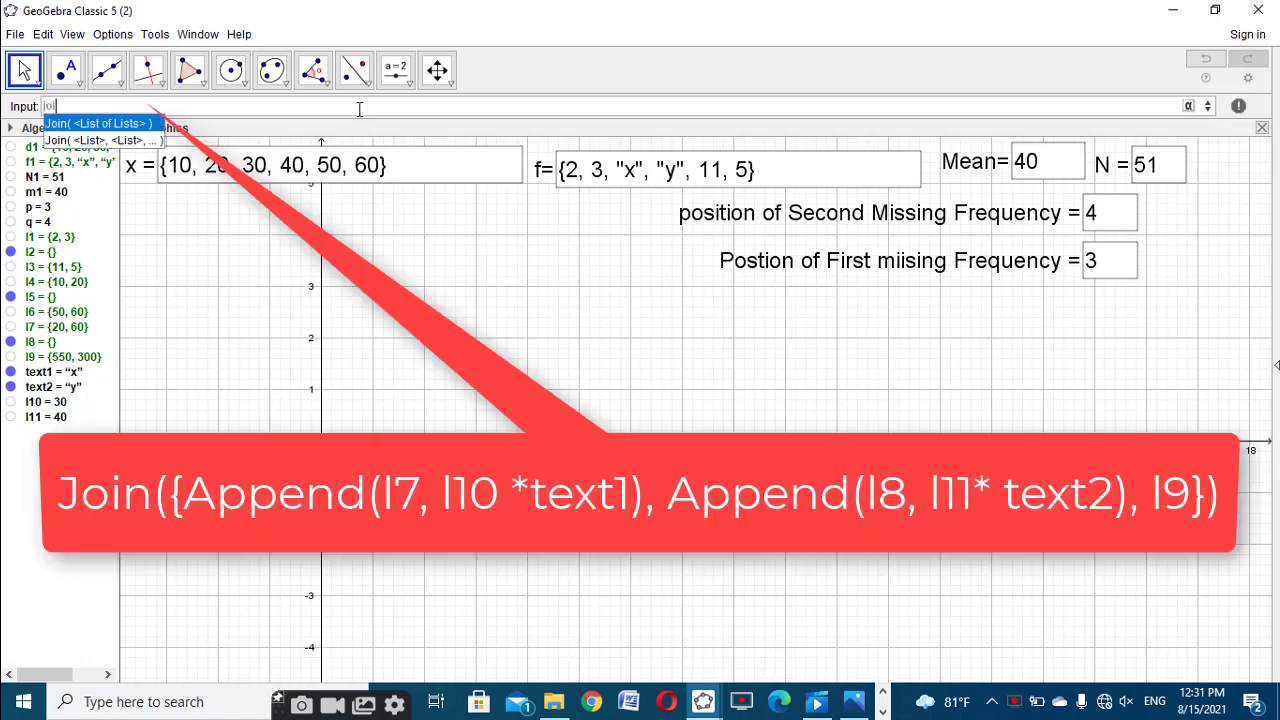
{"action": "left_click", "coordinate": [118, 123]}
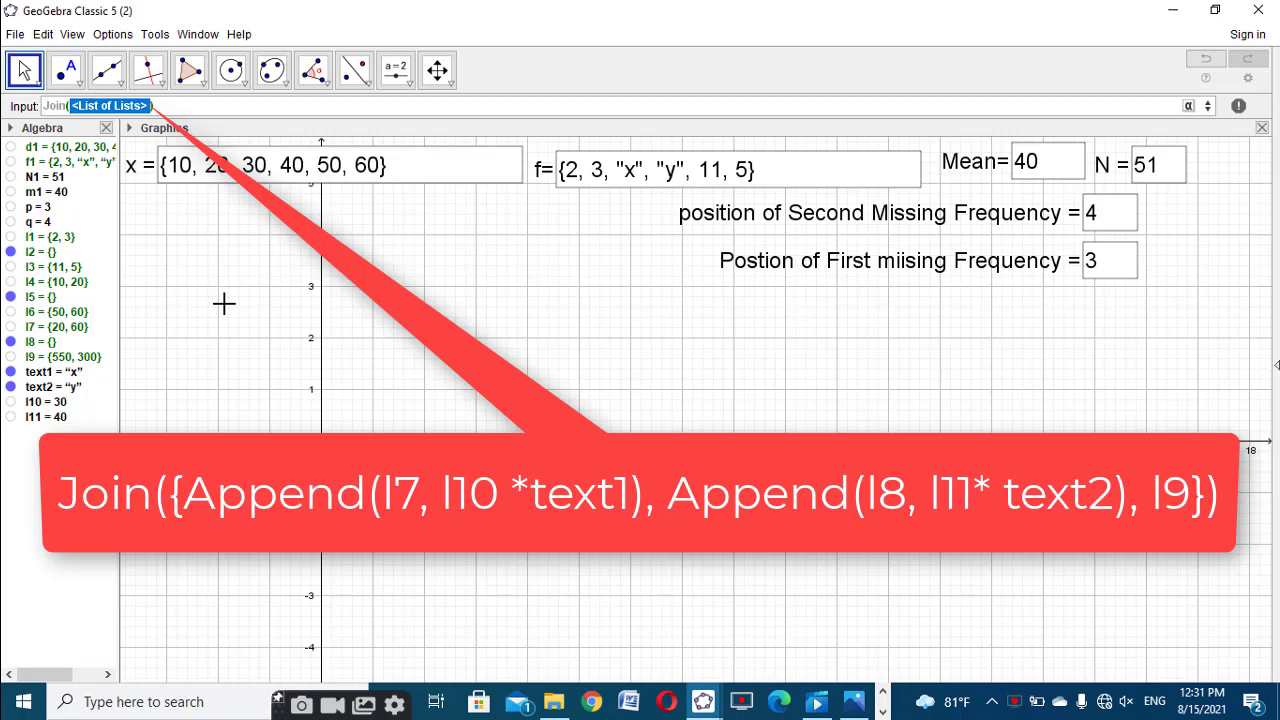
{"action": "type", "text": "{App"}
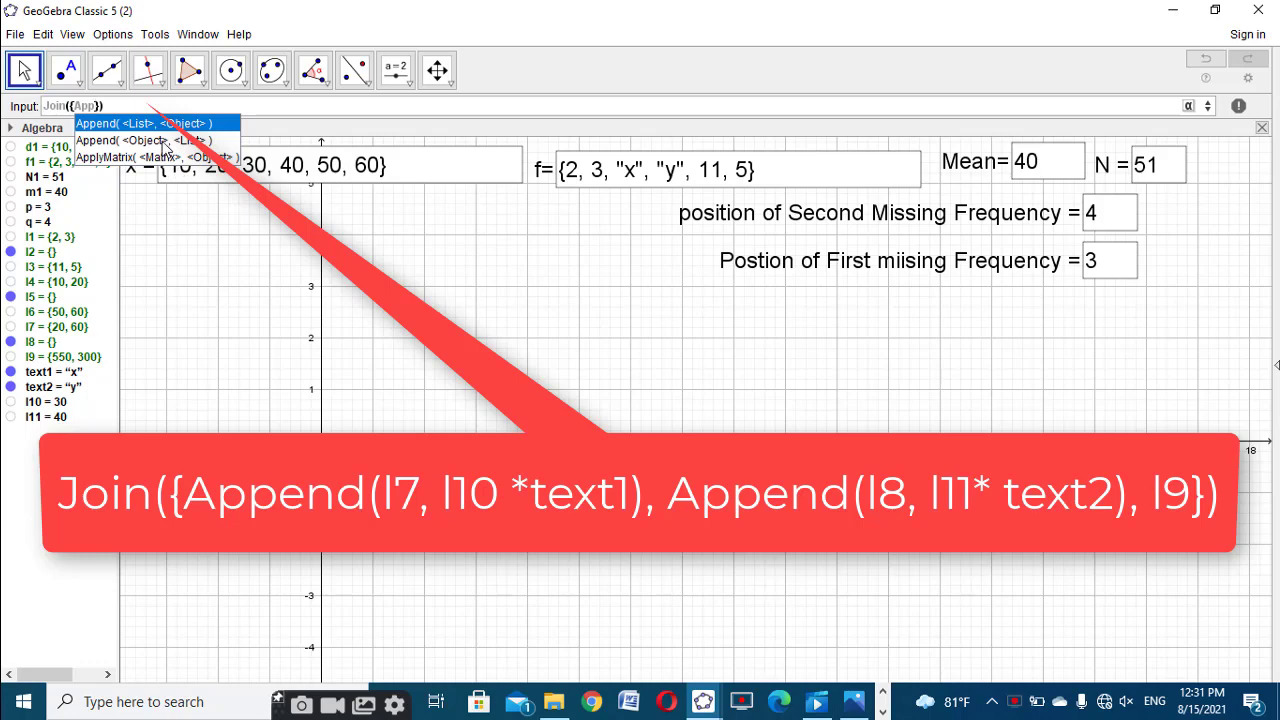
{"action": "left_click", "coordinate": [157, 123]}
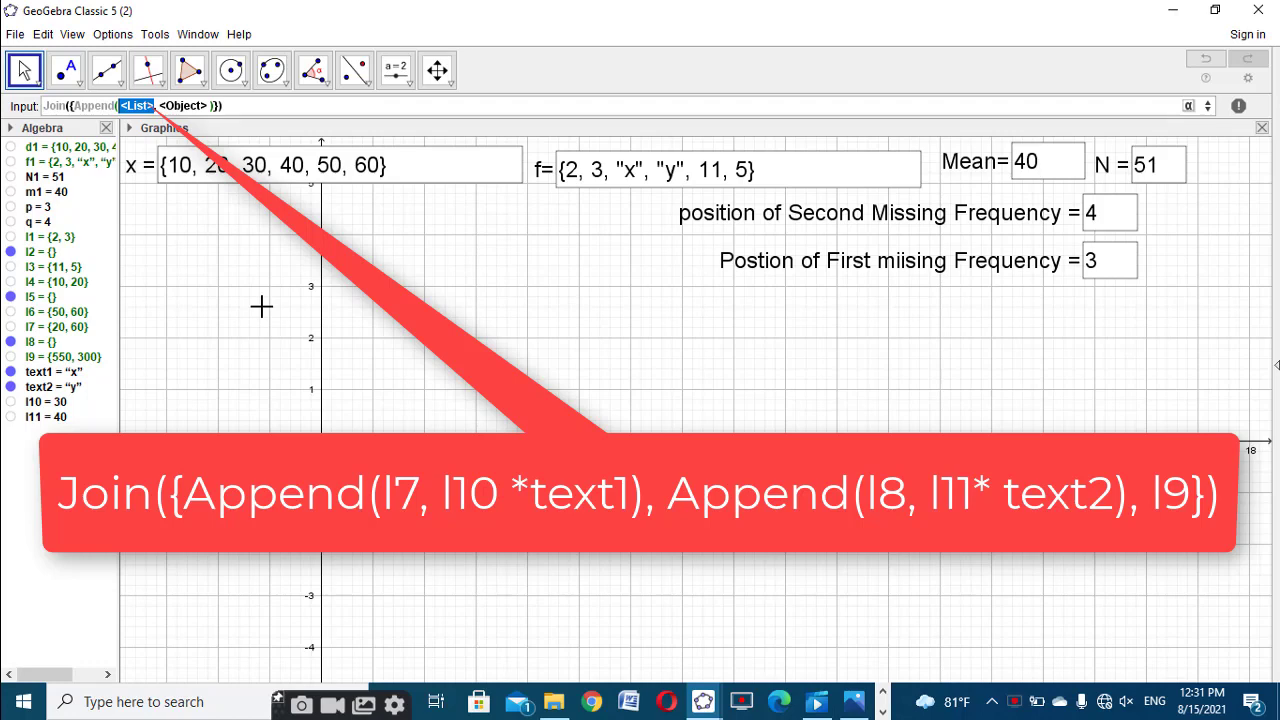
{"action": "type", "text": "l7"}
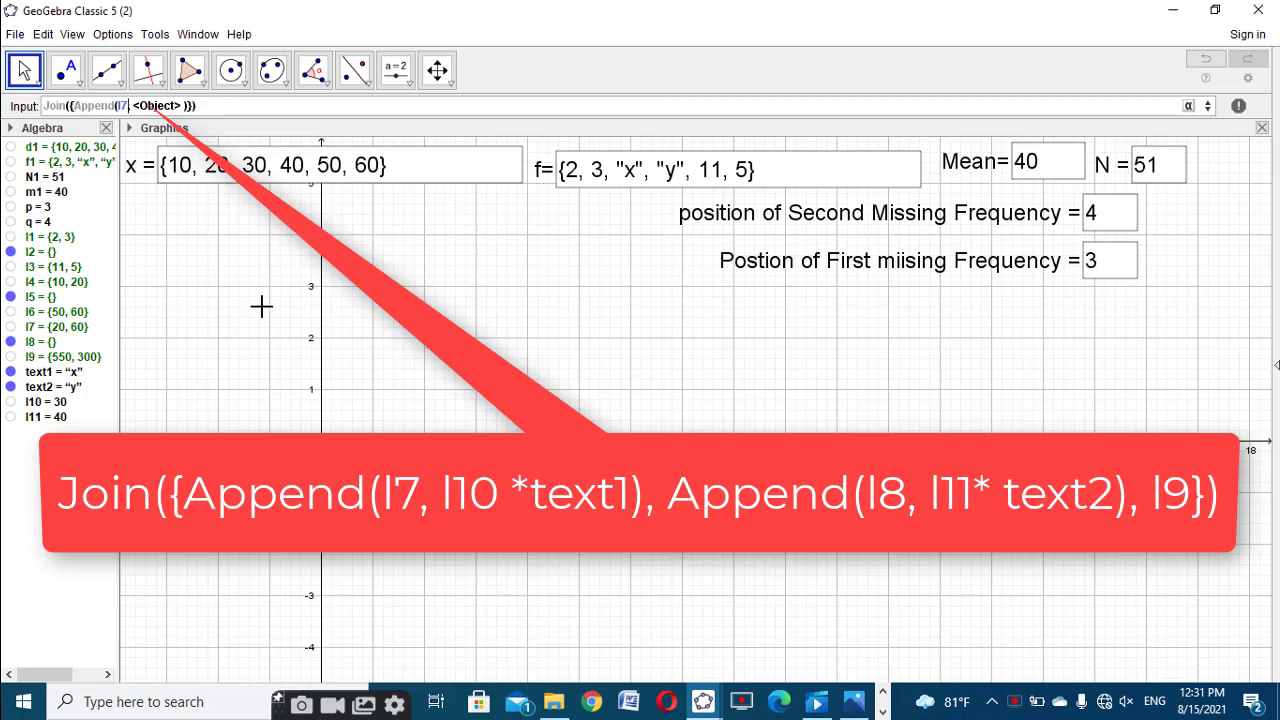
{"action": "type", "text": ", l10 *text1"}
Complete the Join command by adding Append(l8, l11 text2) and l9 to its list, and create the joined list
{"action": "type", "text": ",App"}
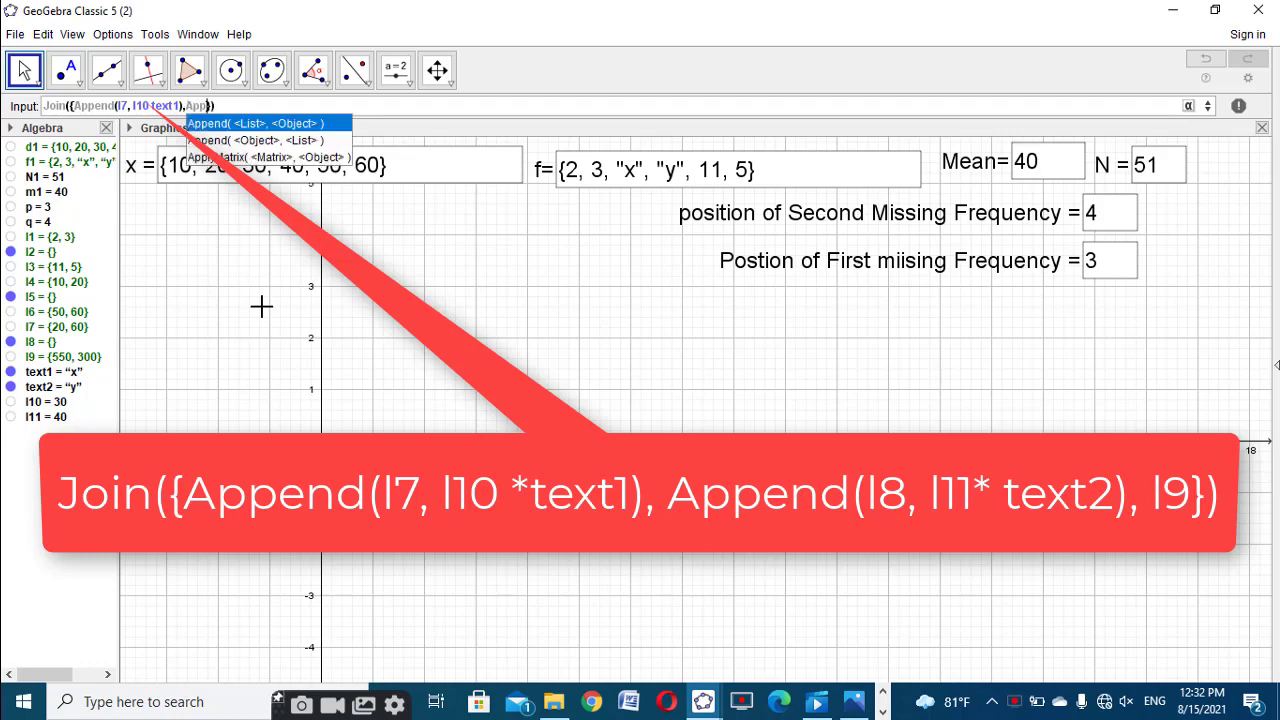
{"action": "key", "text": "Return"}
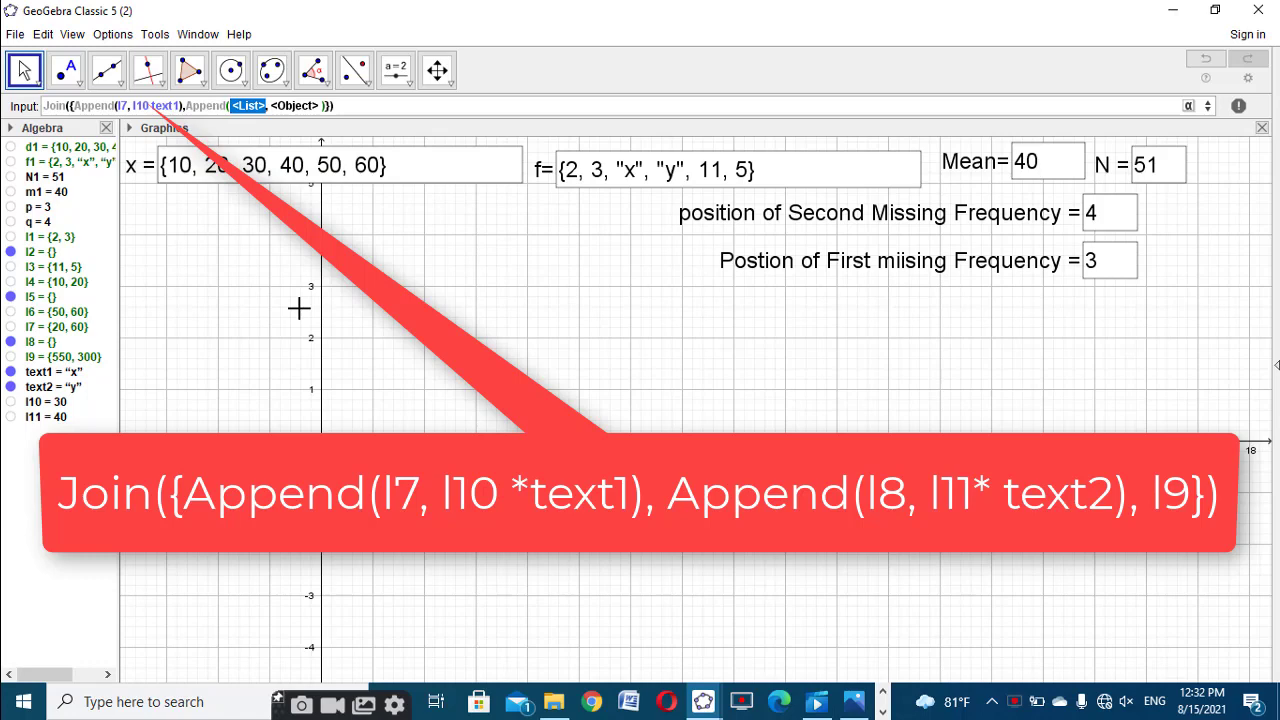
{"action": "type", "text": "l8"}
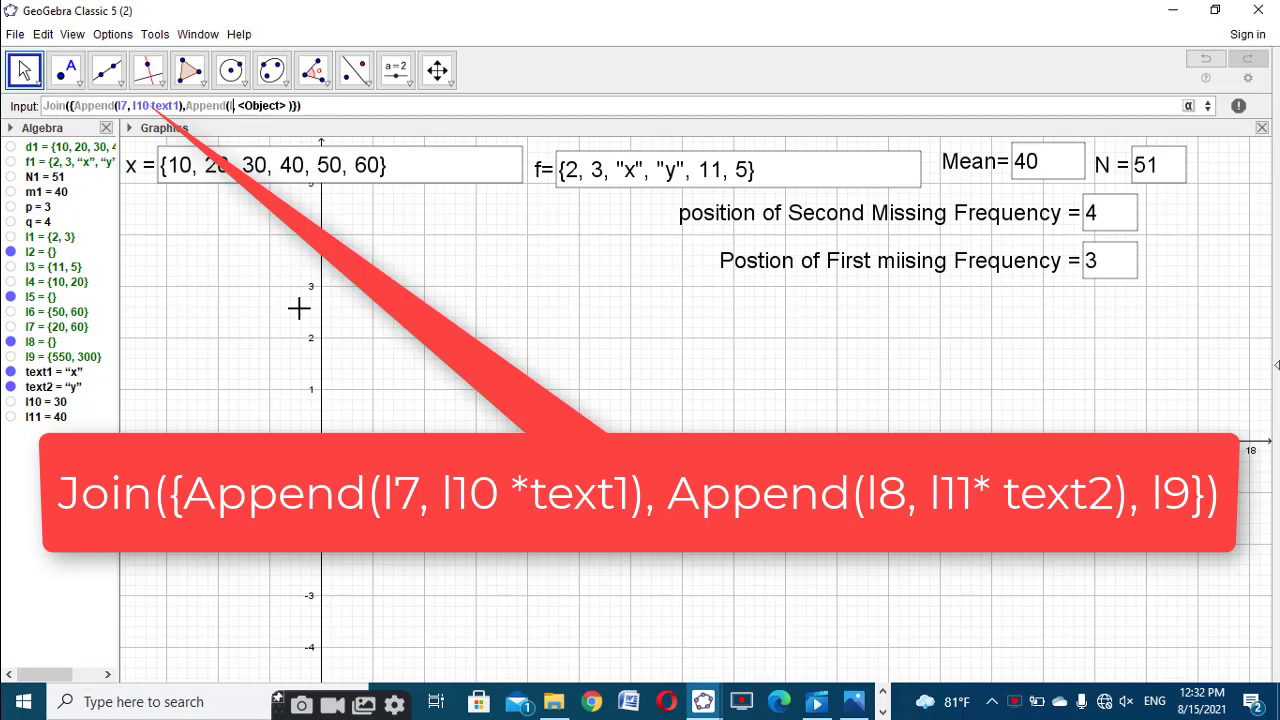
{"action": "key", "text": "Tab"}
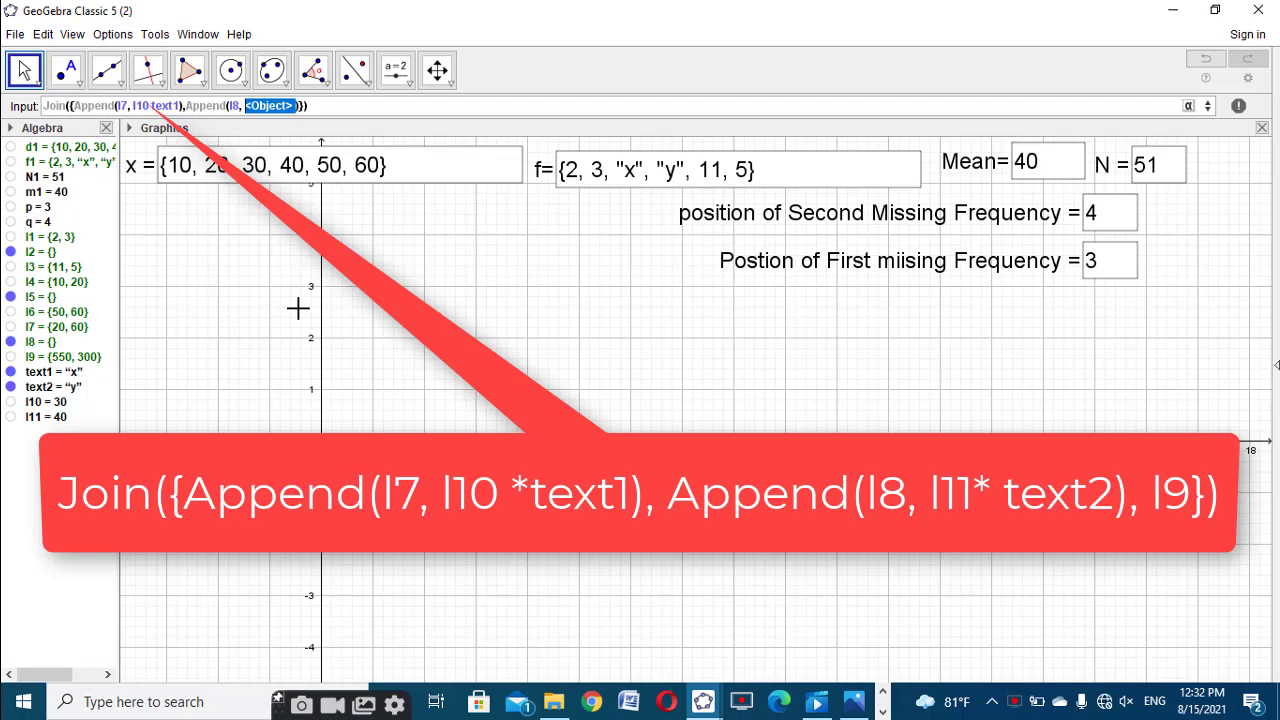
{"action": "type", "text": "l11"}
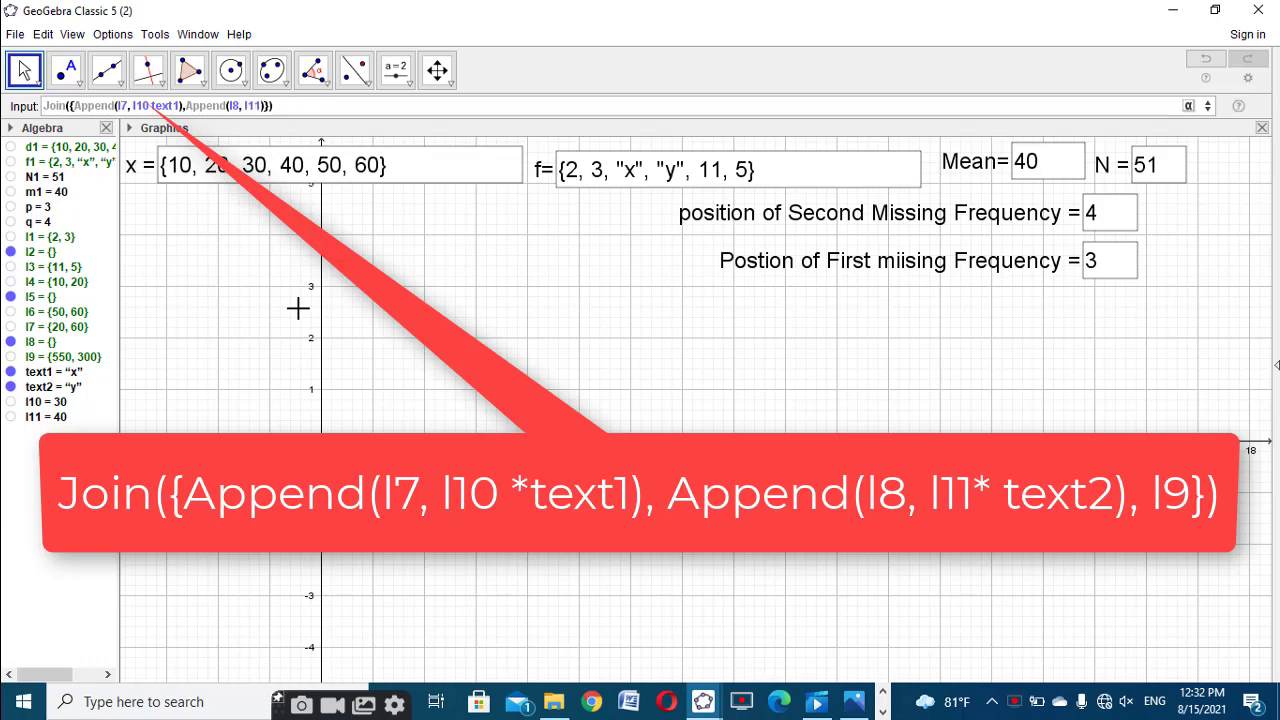
{"action": "type", "text": " text2),"}
{"action": "type", "text": "l9"}
{"action": "key", "text": "Return"}
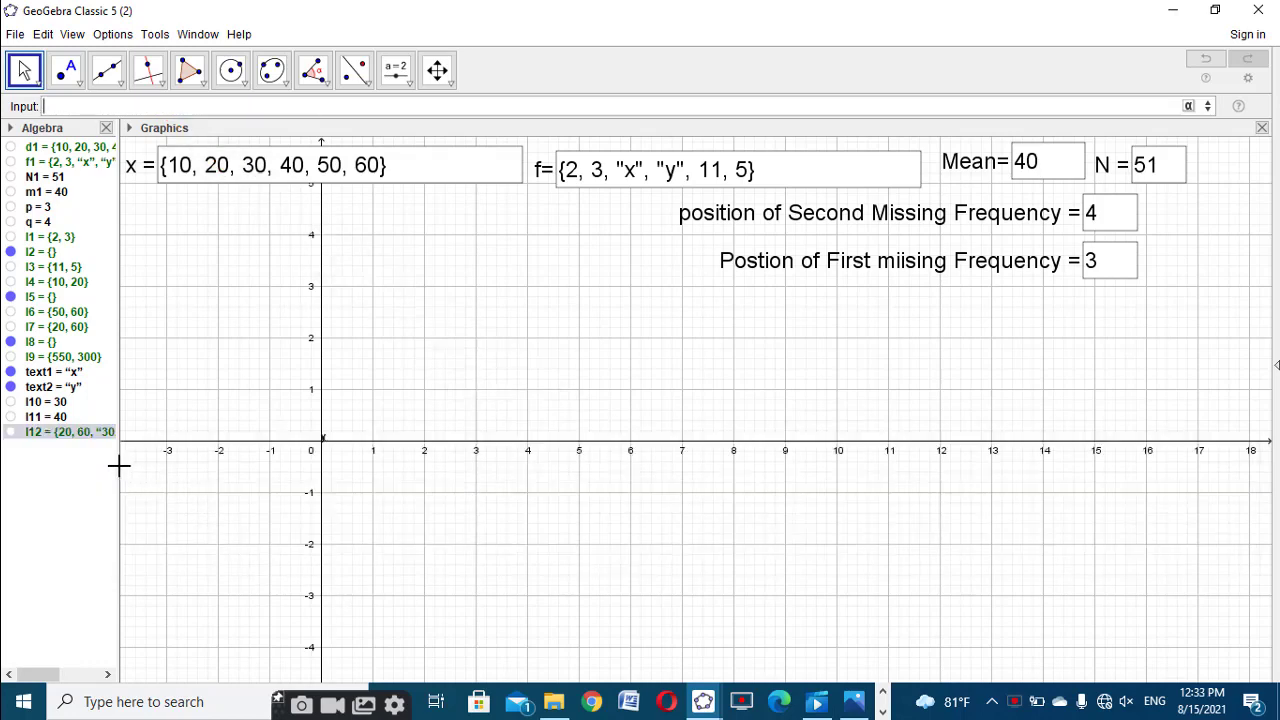
Widen the Algebra view and move "y" to the end of the frequency list, making it {2, 3, "x", 11, 5, "y"}
{"action": "left_click_drag", "start_coordinate": [118, 465], "coordinate": [330, 472]}
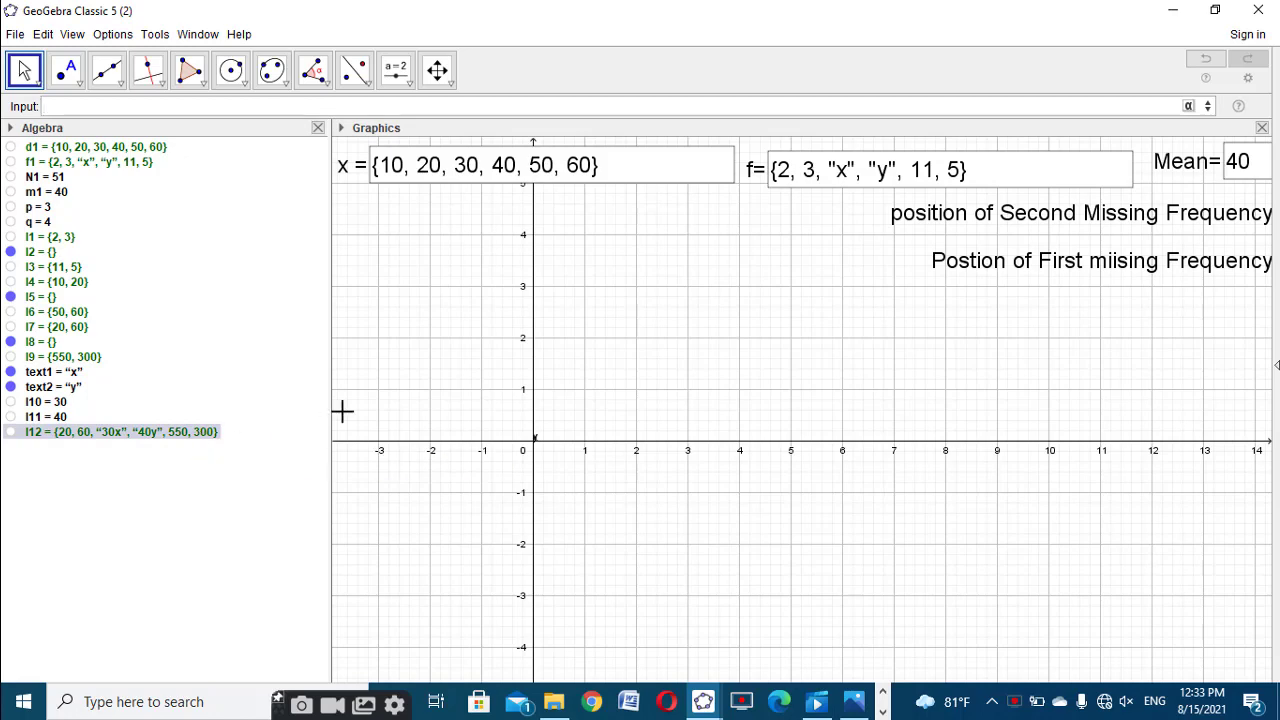
{"action": "left_click_drag", "start_coordinate": [332, 408], "coordinate": [224, 403]}
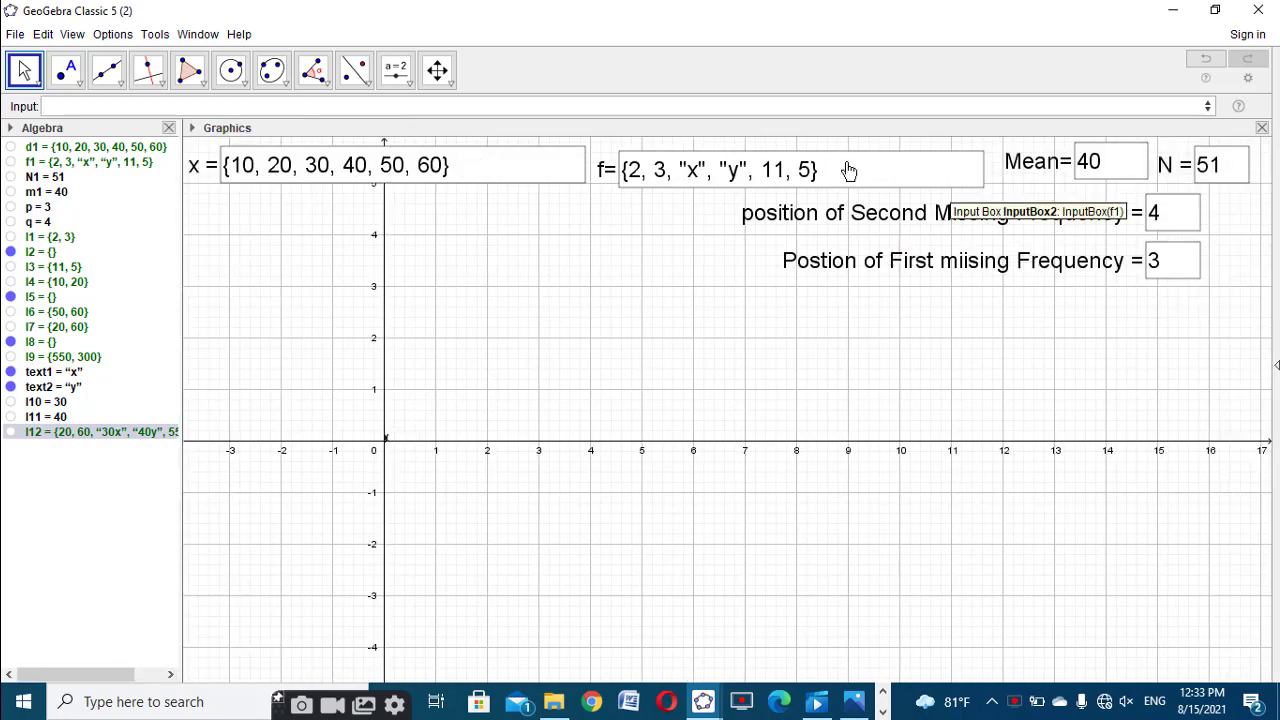
{"action": "left_click", "coordinate": [795, 174]}
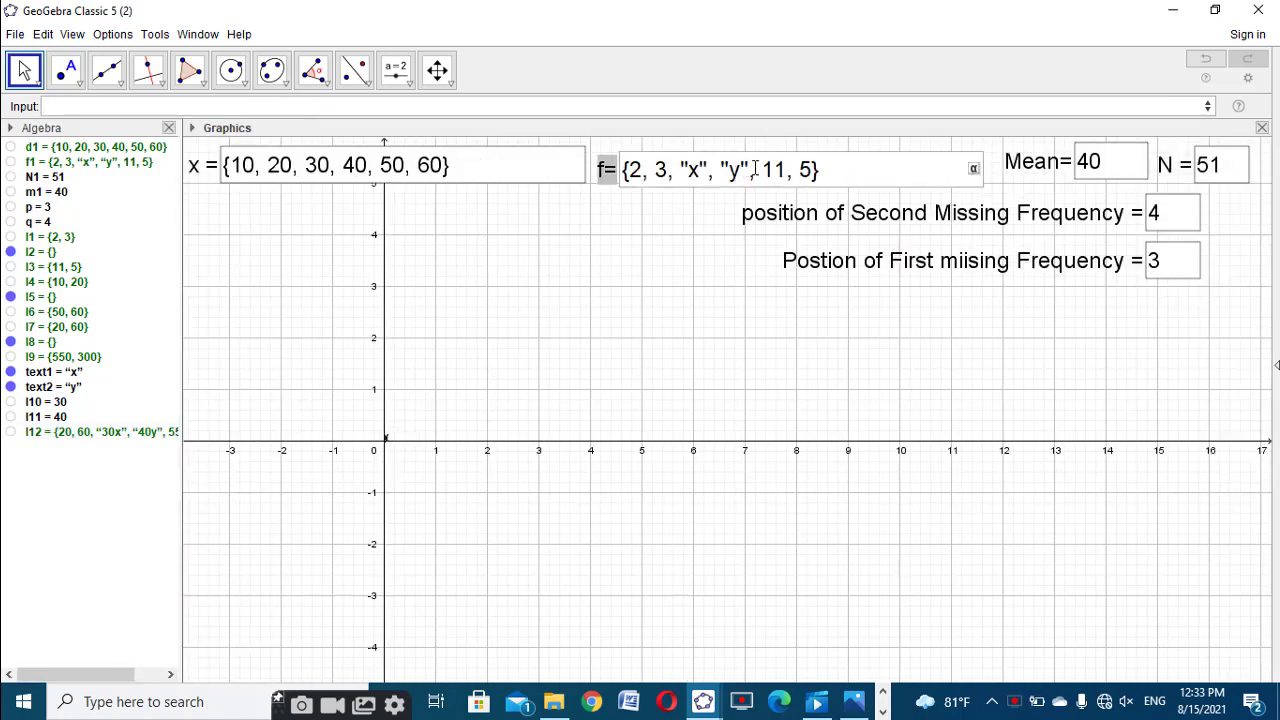
{"action": "left_click_drag", "start_coordinate": [756, 168], "coordinate": [720, 170]}
{"action": "key", "text": "BackSpace"}
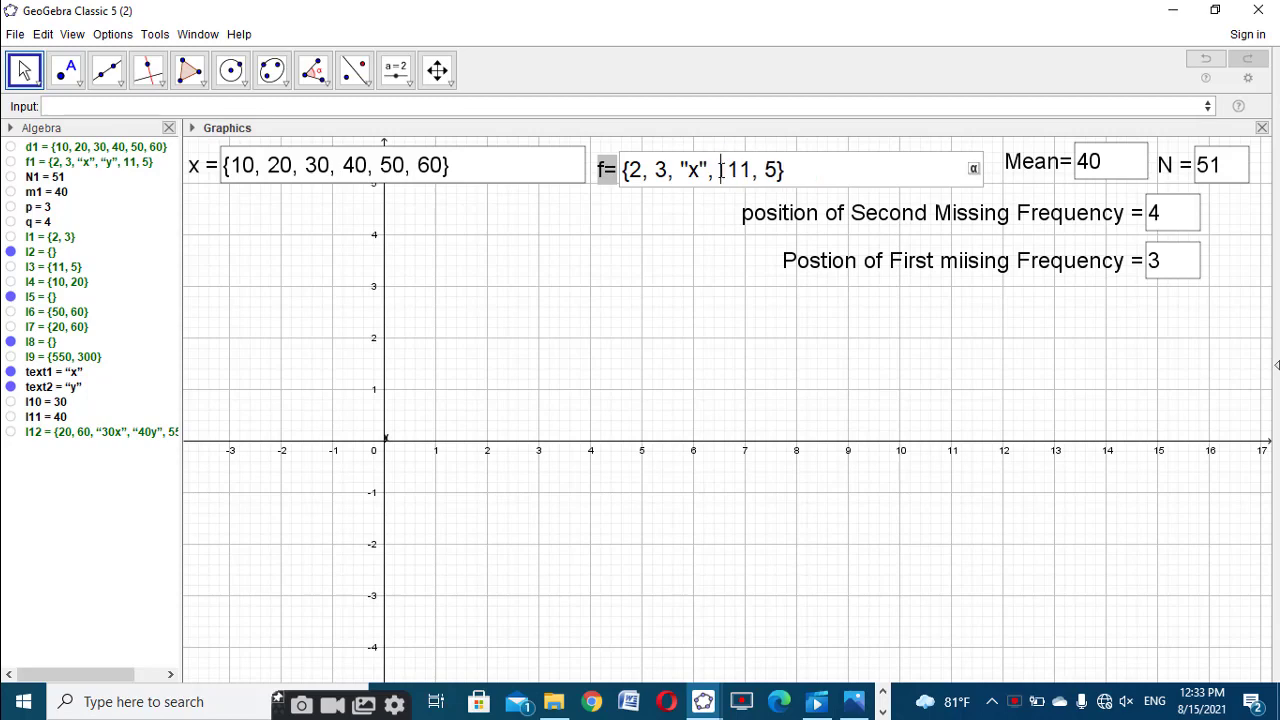
{"action": "key", "text": "BackSpace"}
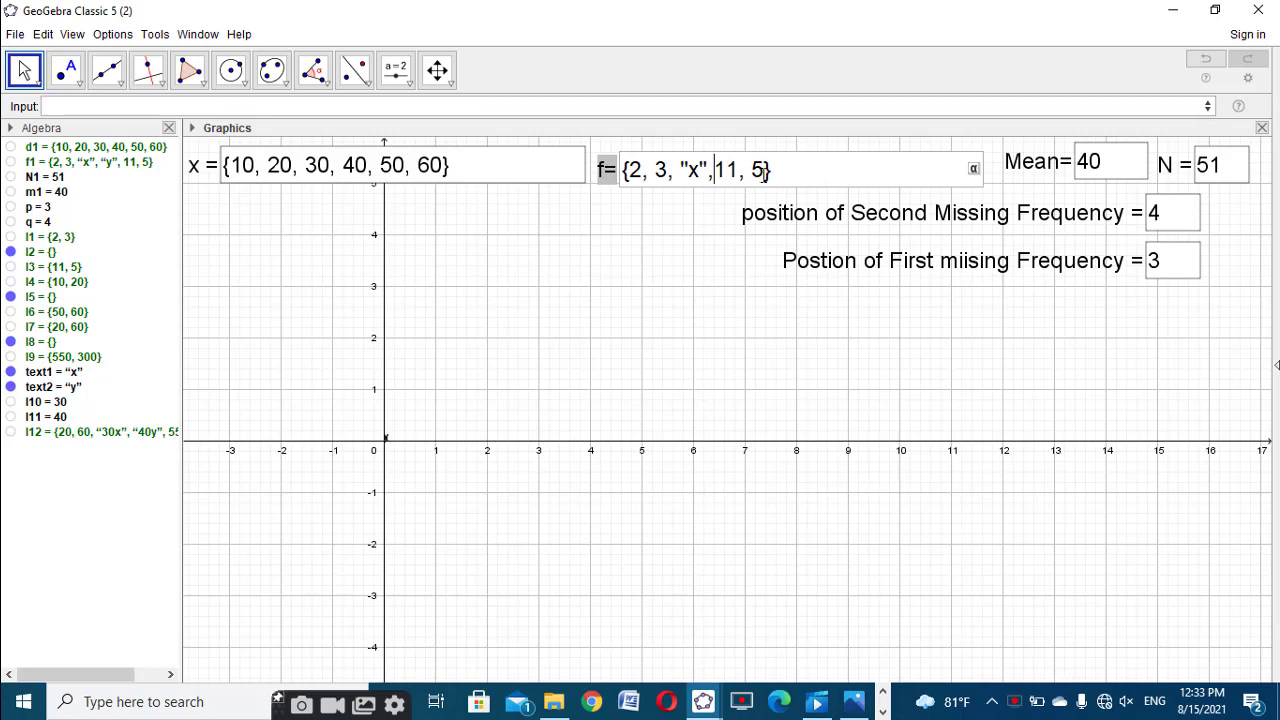
{"action": "type", "text": ",\"y\""}
{"action": "key", "text": "Return"}
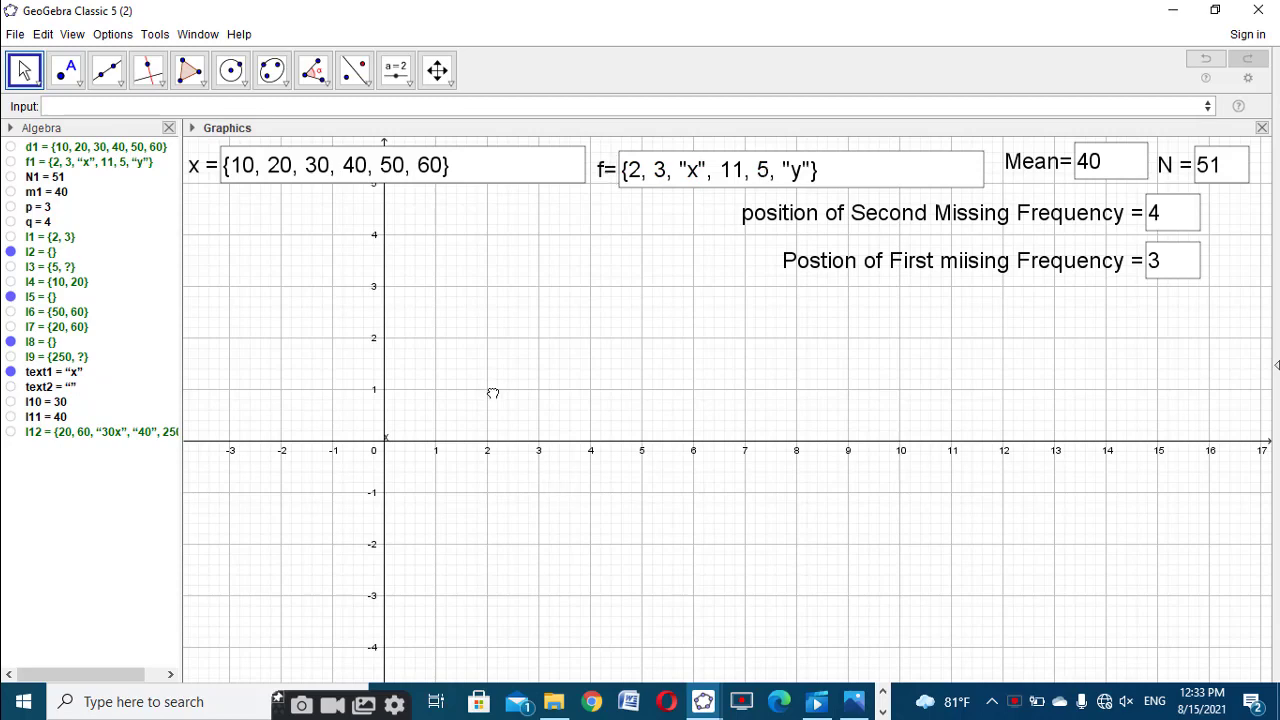
Rearrange the two position input fields so the first missing frequency's field sits above the second's, below Mean and N
{"action": "left_click_drag", "start_coordinate": [183, 328], "coordinate": [343, 360]}
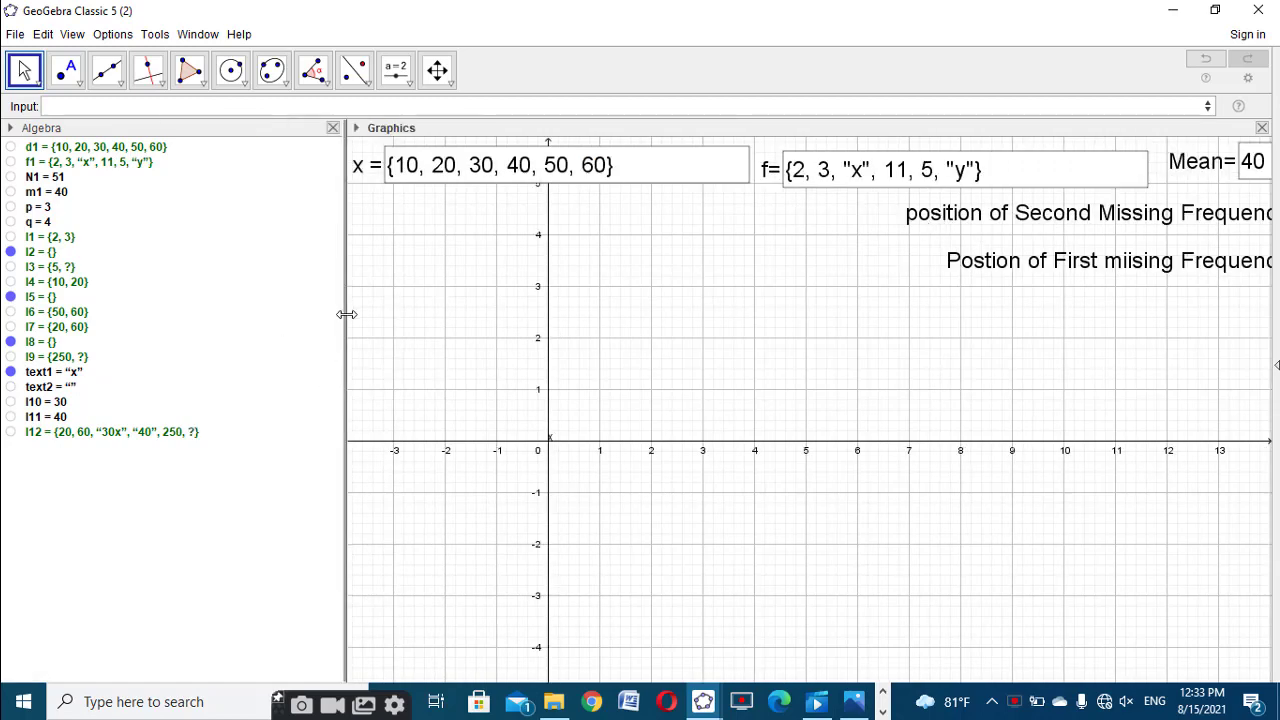
{"action": "left_click_drag", "start_coordinate": [346, 314], "coordinate": [133, 316]}
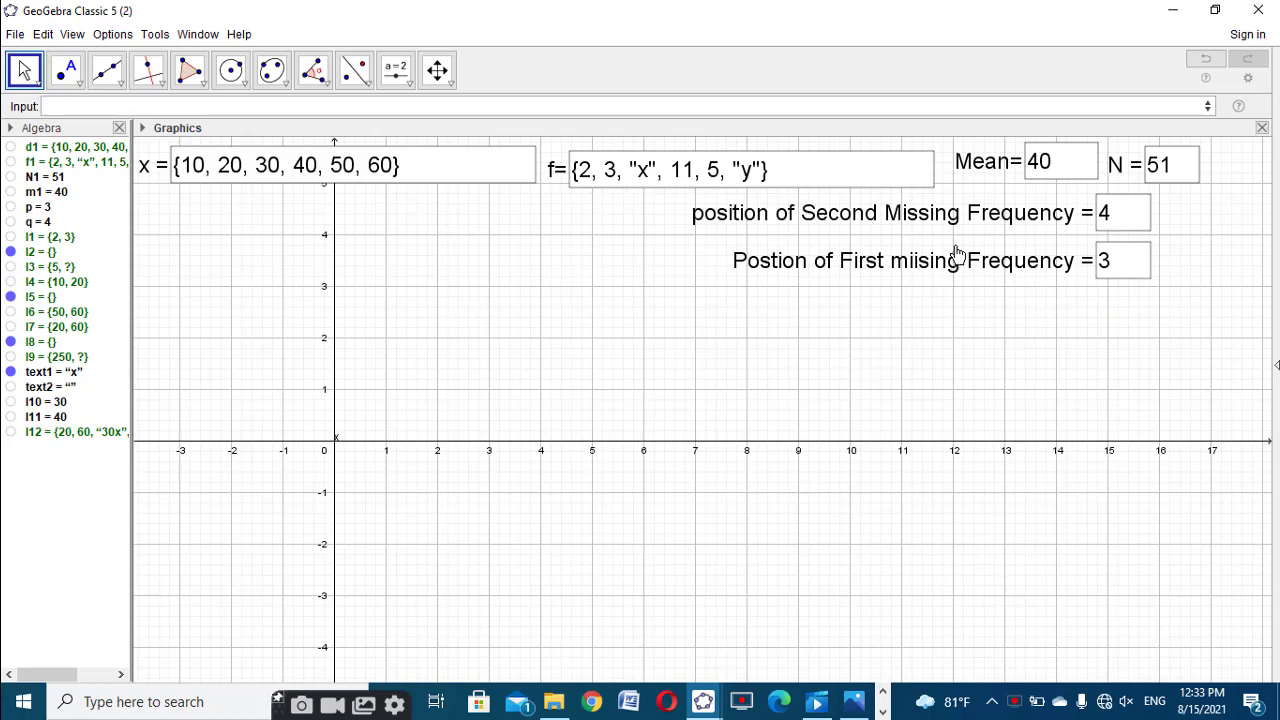
{"action": "left_click_drag", "start_coordinate": [950, 214], "coordinate": [989, 331]}
{"action": "left_click_drag", "start_coordinate": [991, 263], "coordinate": [1007, 223]}
{"action": "left_click_drag", "start_coordinate": [1020, 320], "coordinate": [1008, 292]}
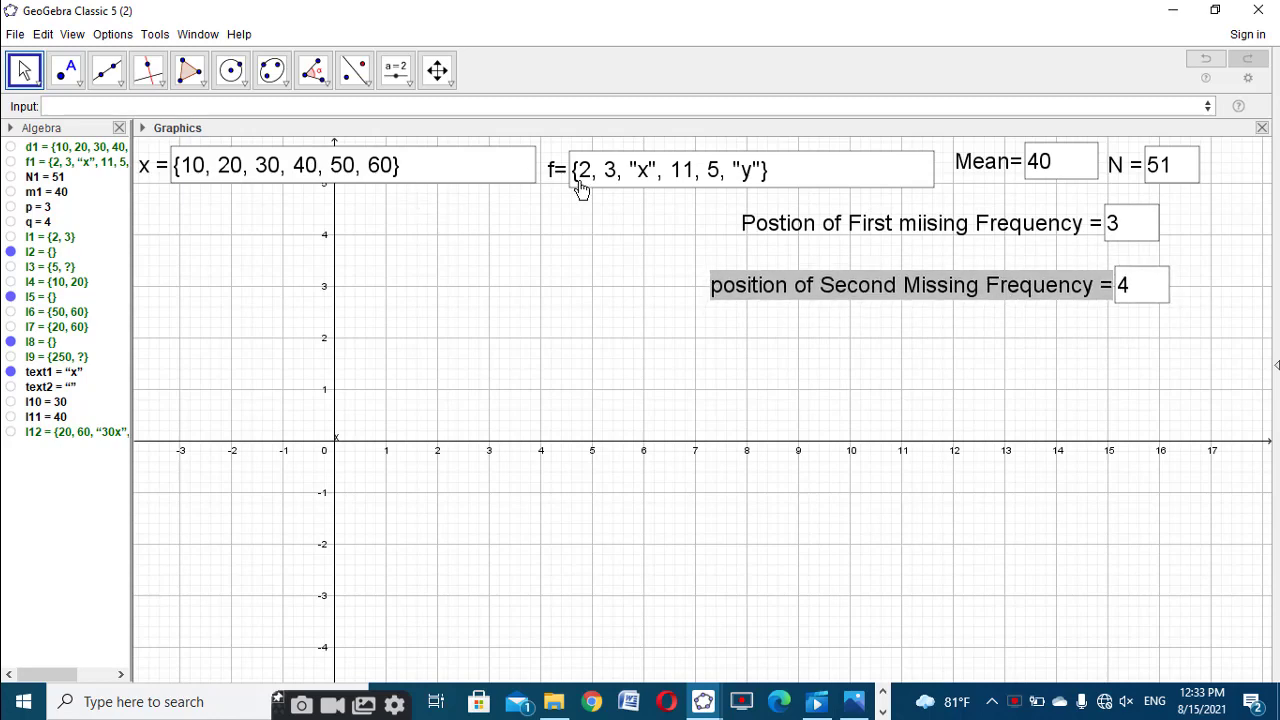
Set the position of the second missing frequency to 6 and check the full joined product list in the Algebra view
{"action": "left_click", "coordinate": [1137, 282]}
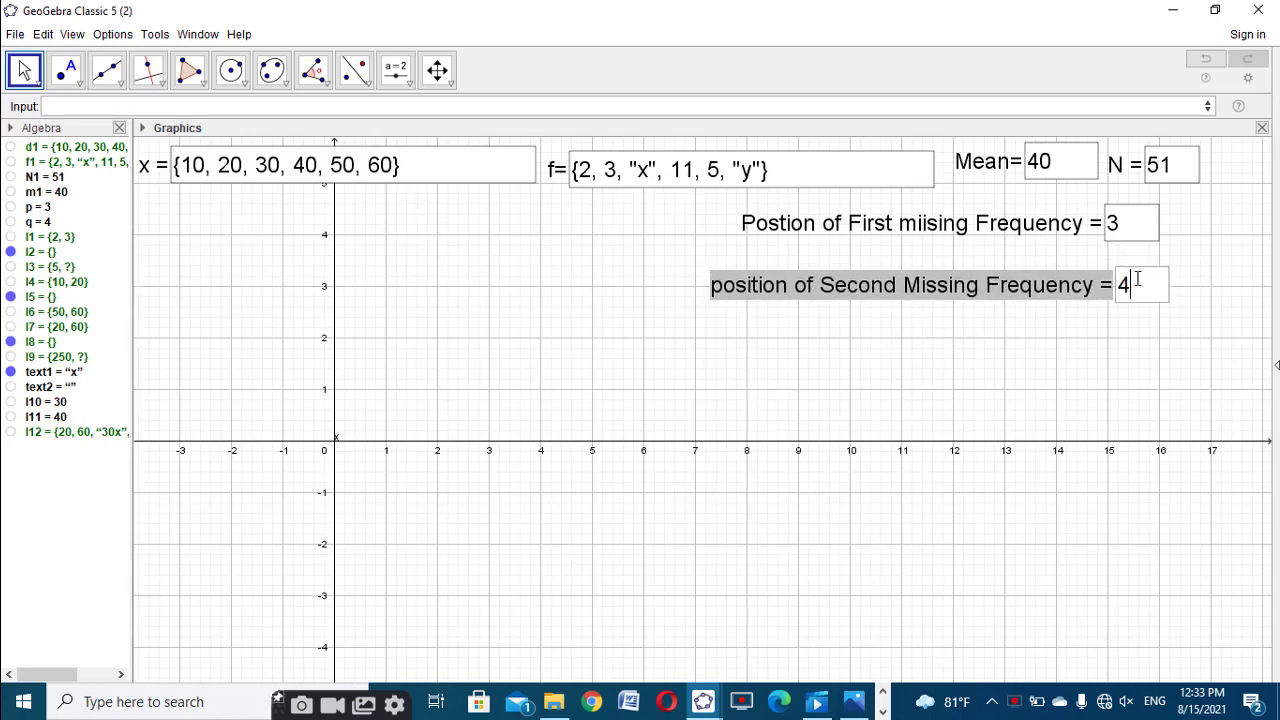
{"action": "key", "text": "BackSpace"}
{"action": "type", "text": "6"}
{"action": "key", "text": "Return"}
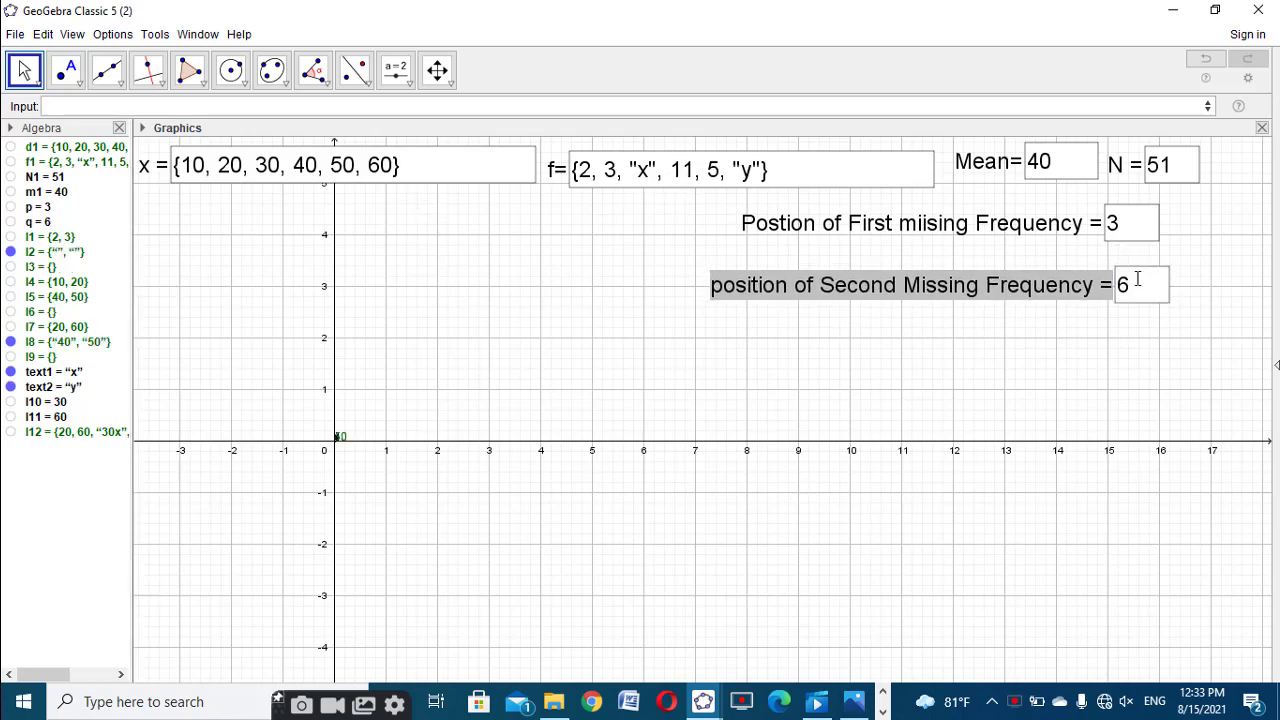
{"action": "left_click_drag", "start_coordinate": [131, 461], "coordinate": [338, 508]}
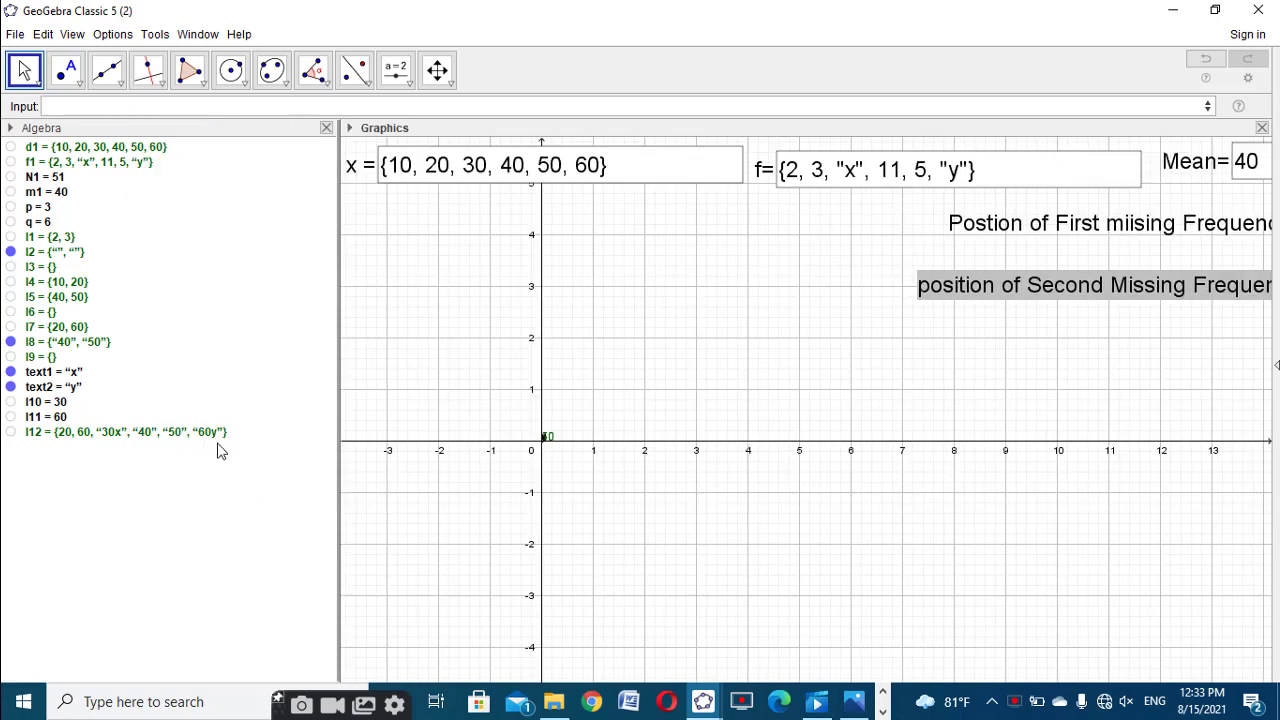
{"action": "left_click_drag", "start_coordinate": [341, 470], "coordinate": [98, 470]}
Move 11 and 5 behind "y" in the frequency list, making it {2, 3, "x", "y", 11, 5}
{"action": "left_click", "coordinate": [694, 175]}
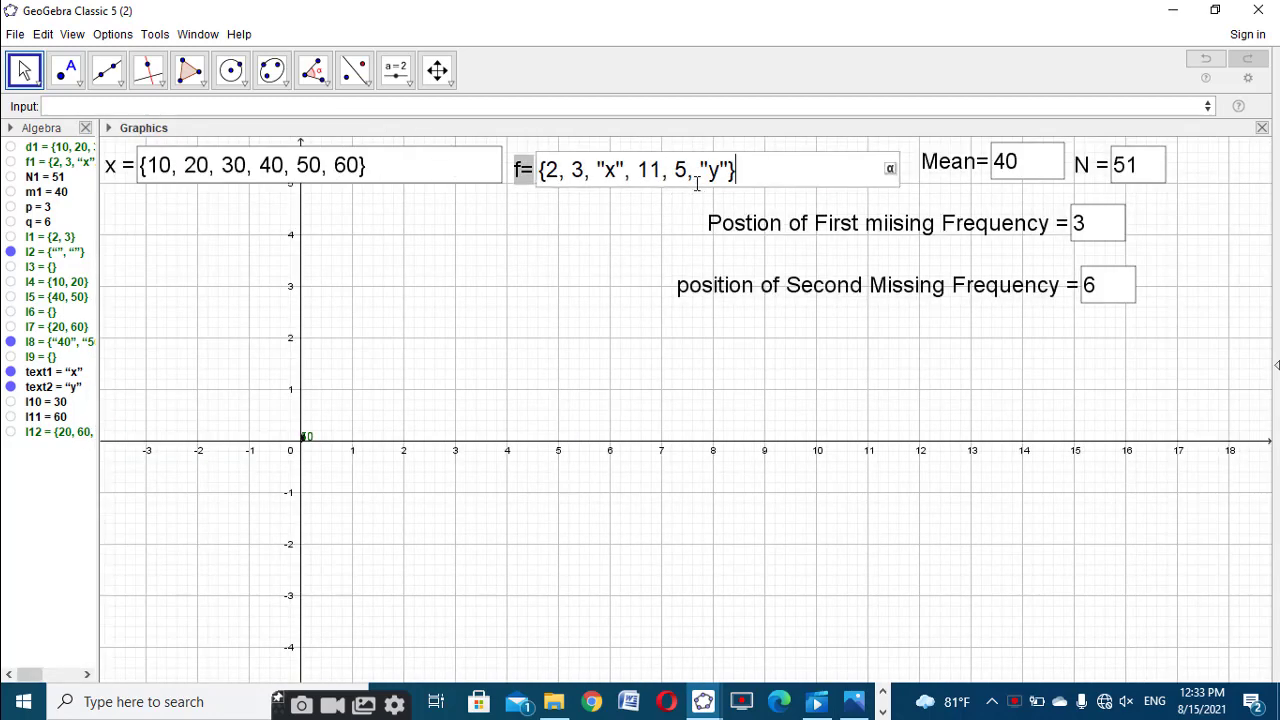
{"action": "left_click_drag", "start_coordinate": [694, 172], "coordinate": [633, 180]}
{"action": "key", "text": "ctrl+c"}
{"action": "key", "text": "BackSpace"}
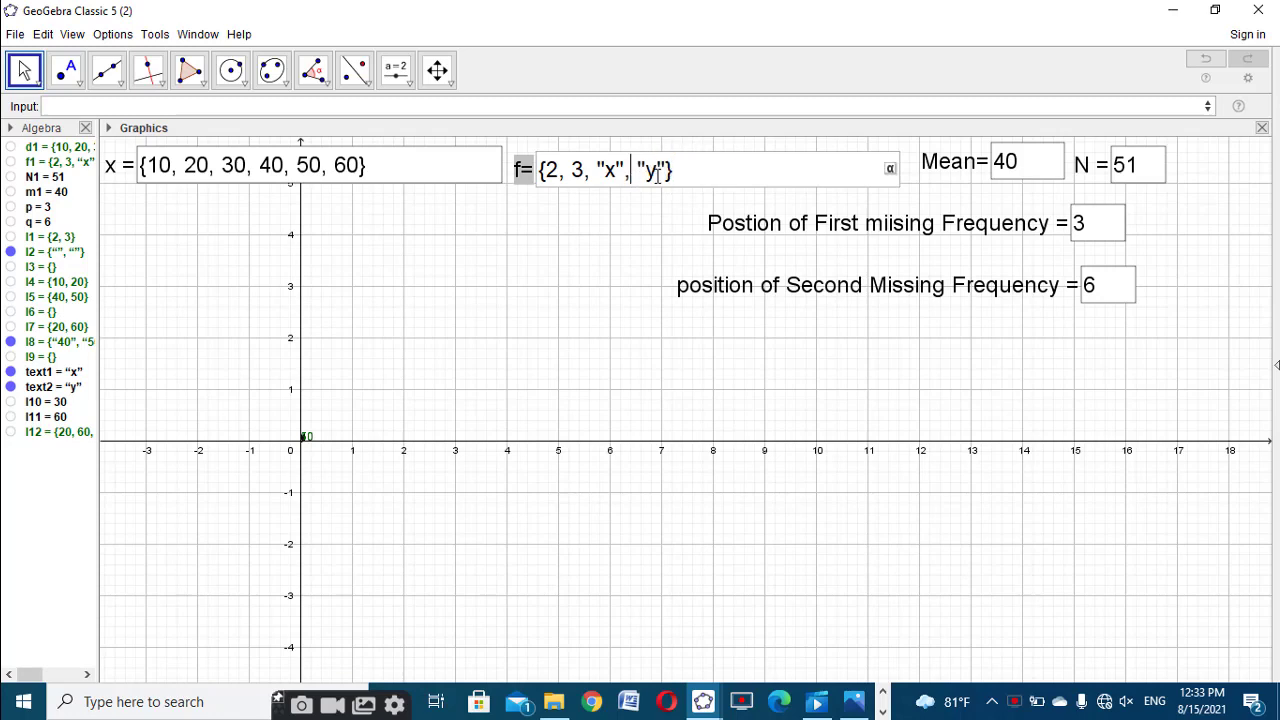
{"action": "type", "text": ","}
{"action": "key", "text": "ctrl+v"}
{"action": "key", "text": "BackSpace"}
{"action": "key", "text": "Return"}
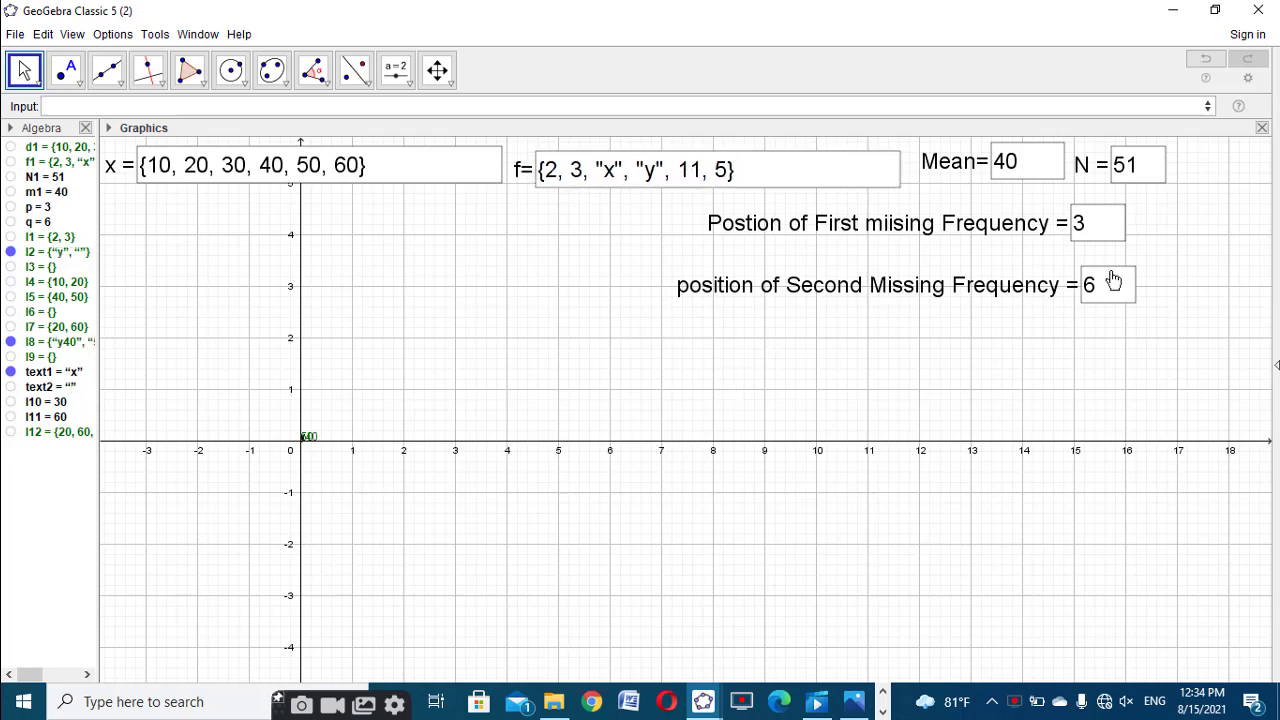
Set the position of the second missing frequency to 4
{"action": "left_click", "coordinate": [1110, 288]}
{"action": "key", "text": "BackSpace"}
{"action": "type", "text": "4"}
{"action": "key", "text": "Return"}
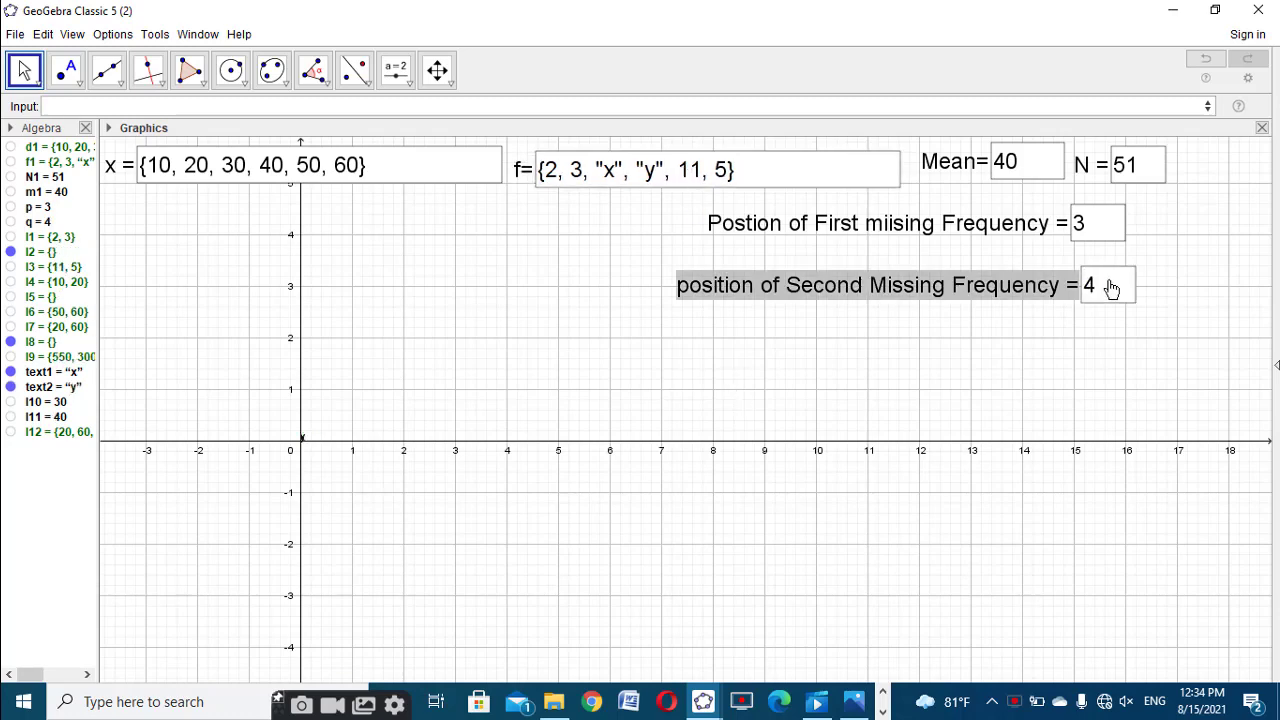
{"action": "left_click", "coordinate": [520, 401]}
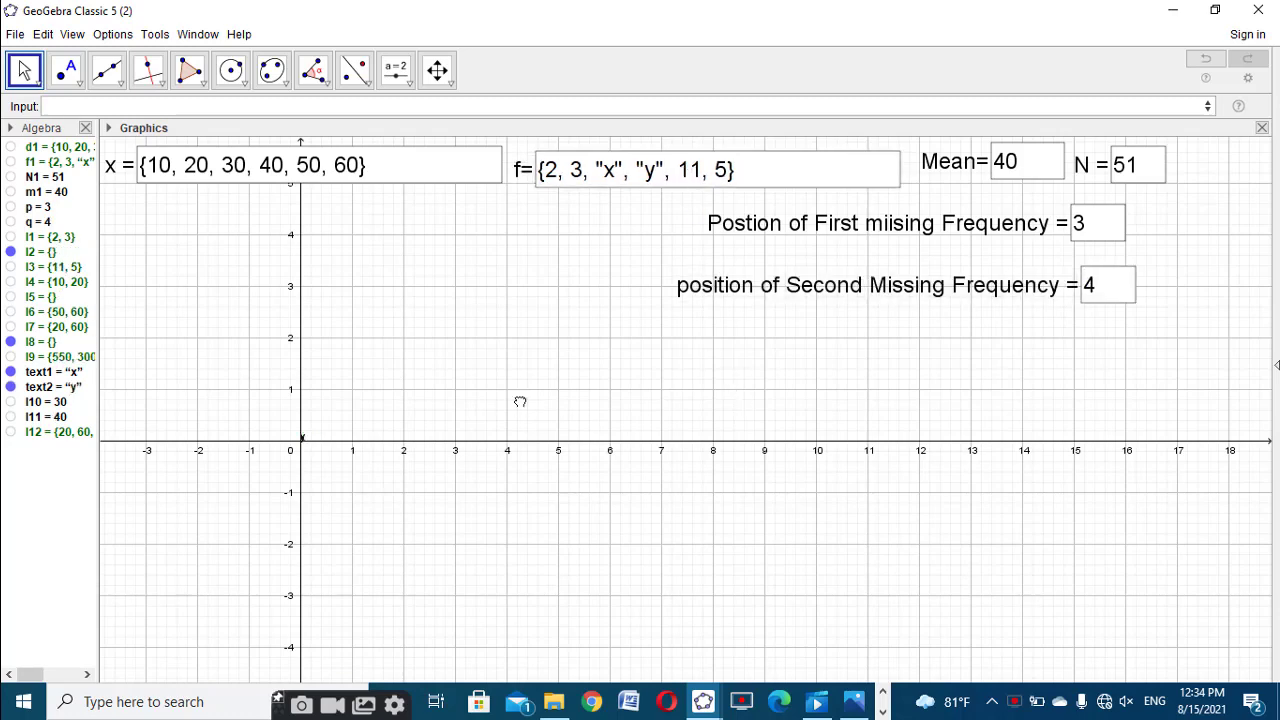
Rename the joined product list l12 as fx
{"action": "right_click", "coordinate": [57, 441]}
{"action": "left_click", "coordinate": [99, 480]}
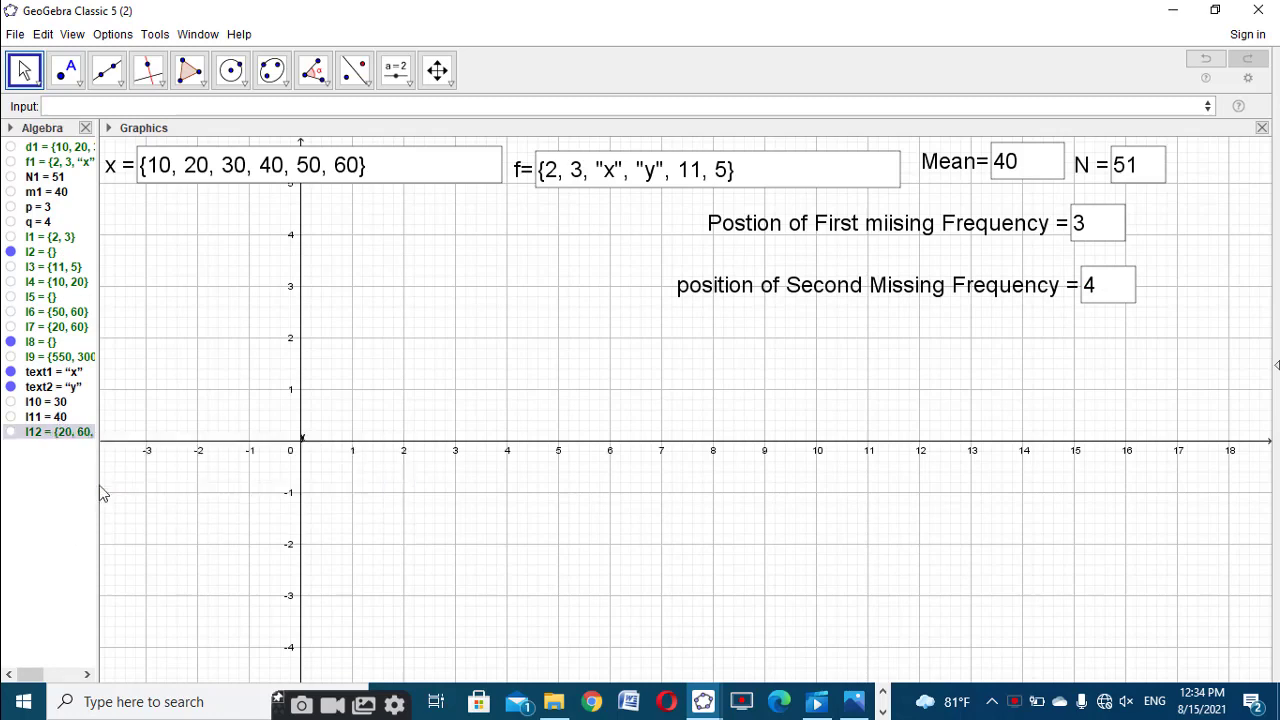
{"action": "type", "text": "fx"}
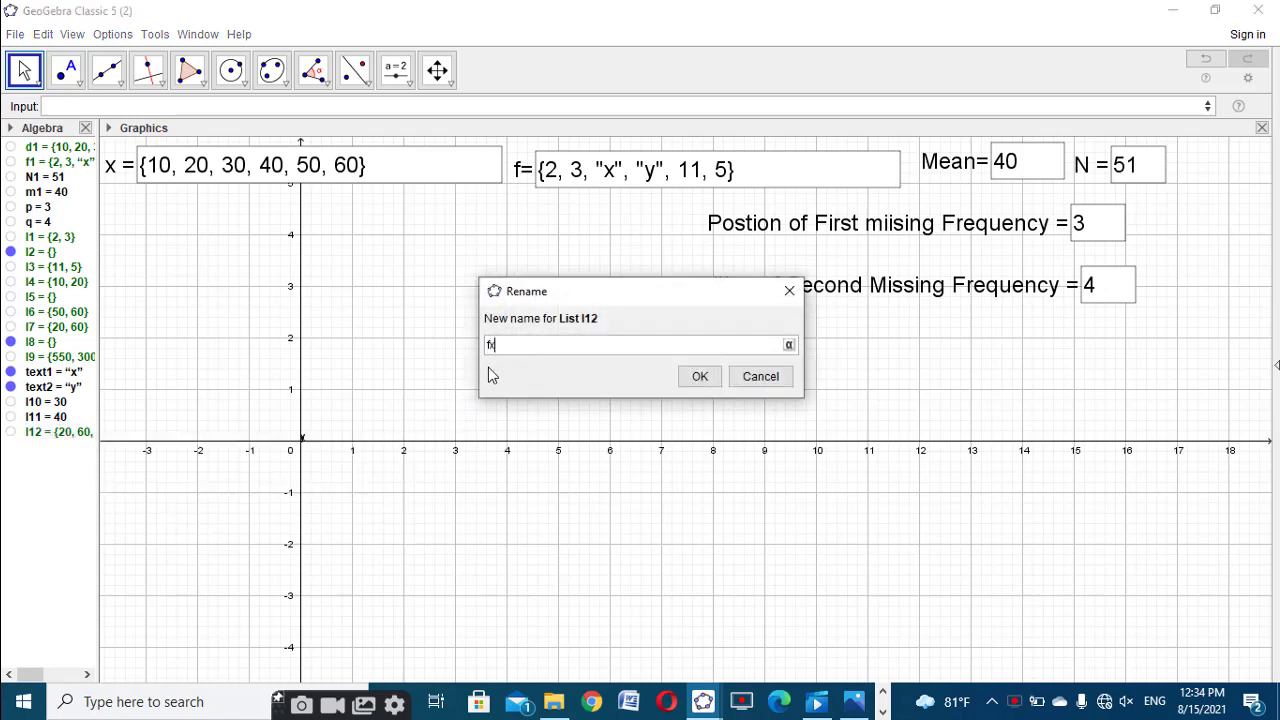
{"action": "left_click", "coordinate": [688, 378]}
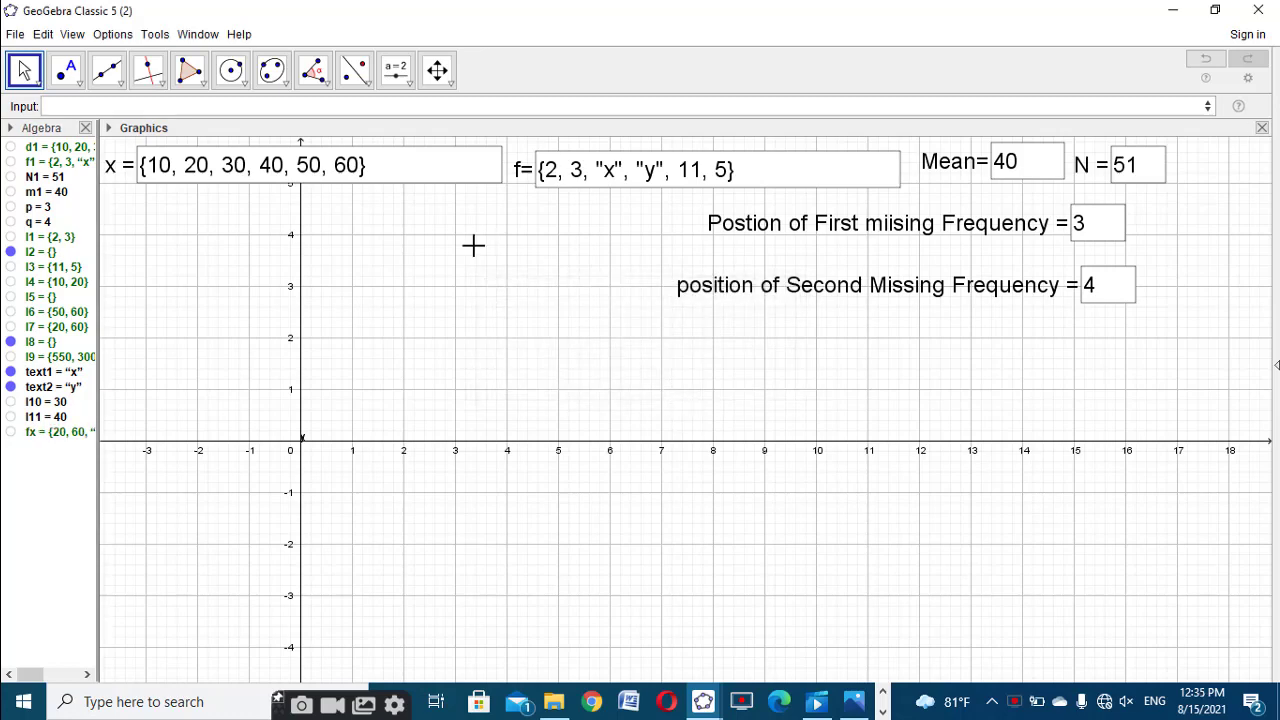
Examine the worked solution in the other GeoGebra window, "double missing frequency of mean descrte series", and return to the new worksheet
{"action": "left_click", "coordinate": [703, 701]}
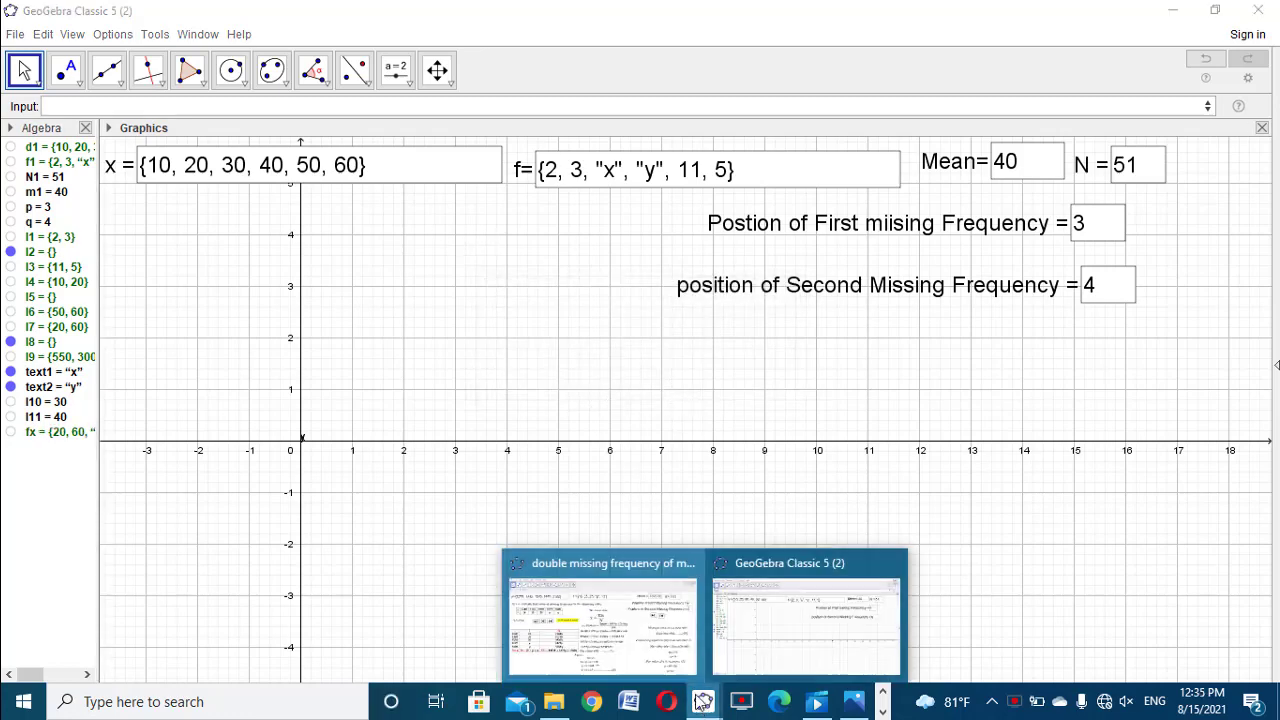
{"action": "left_click", "coordinate": [629, 622]}
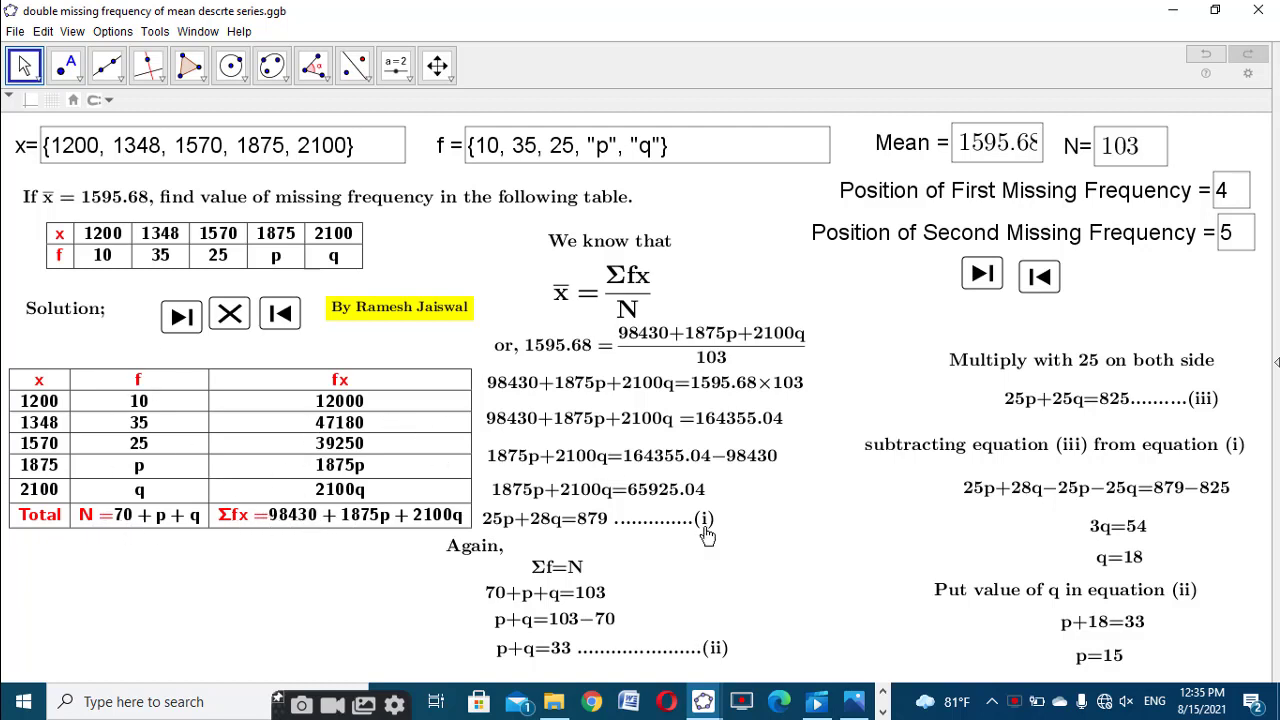
{"action": "mouse_move", "coordinate": [703, 700]}
{"action": "left_click", "coordinate": [771, 625]}
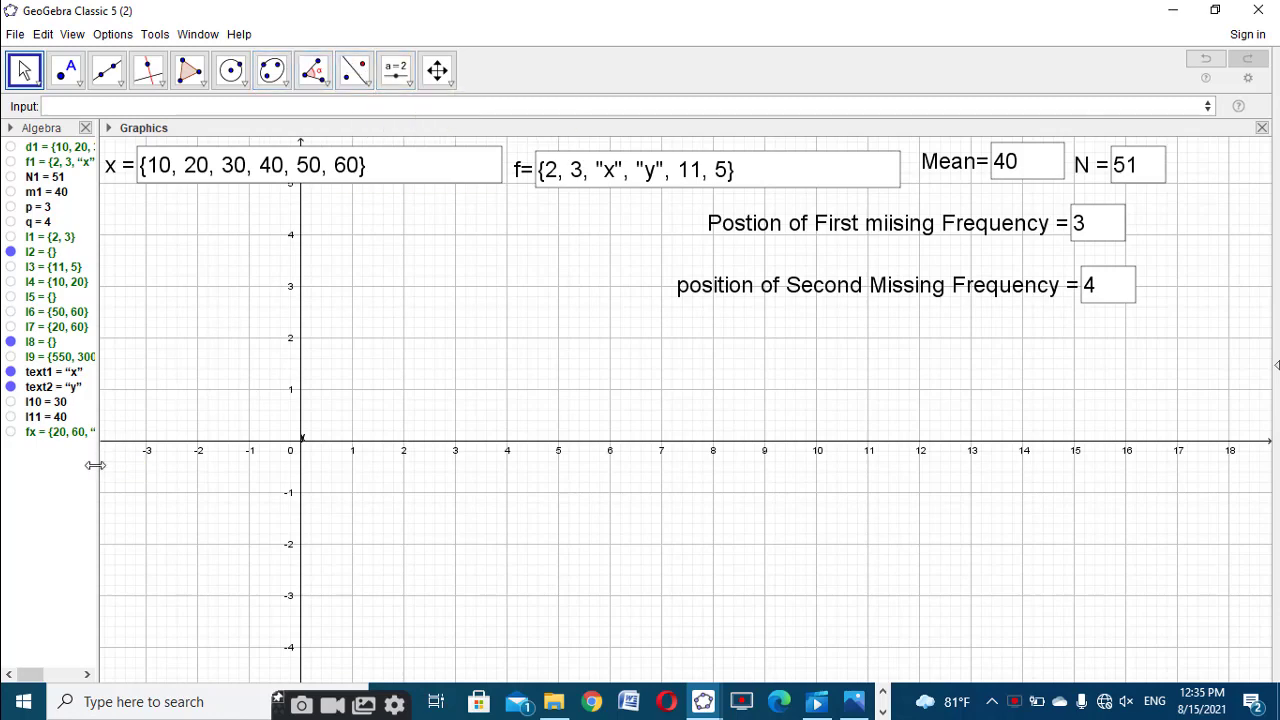
Widen the Algebra view and create a list with Join that combines the known frequency segments l1, l2 and l3
{"action": "left_click_drag", "start_coordinate": [100, 462], "coordinate": [213, 492]}
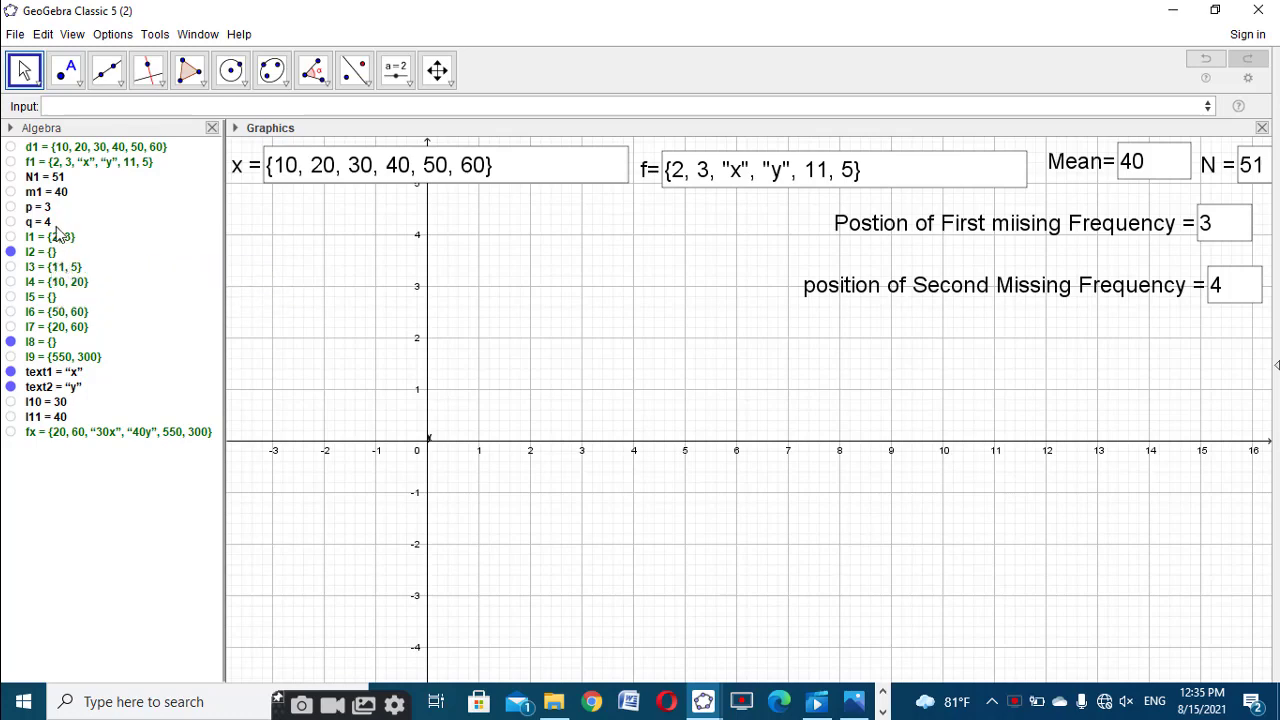
{"action": "left_click", "coordinate": [115, 107]}
{"action": "type", "text": "join"}
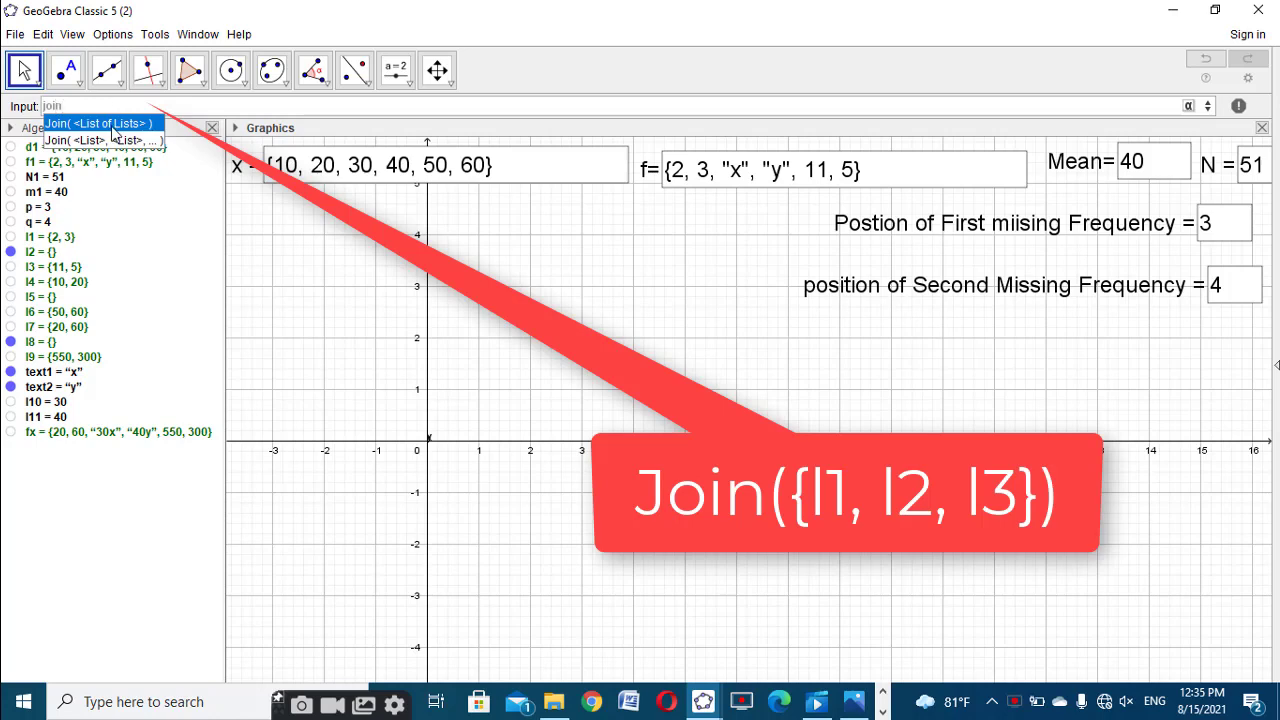
{"action": "left_click", "coordinate": [113, 127]}
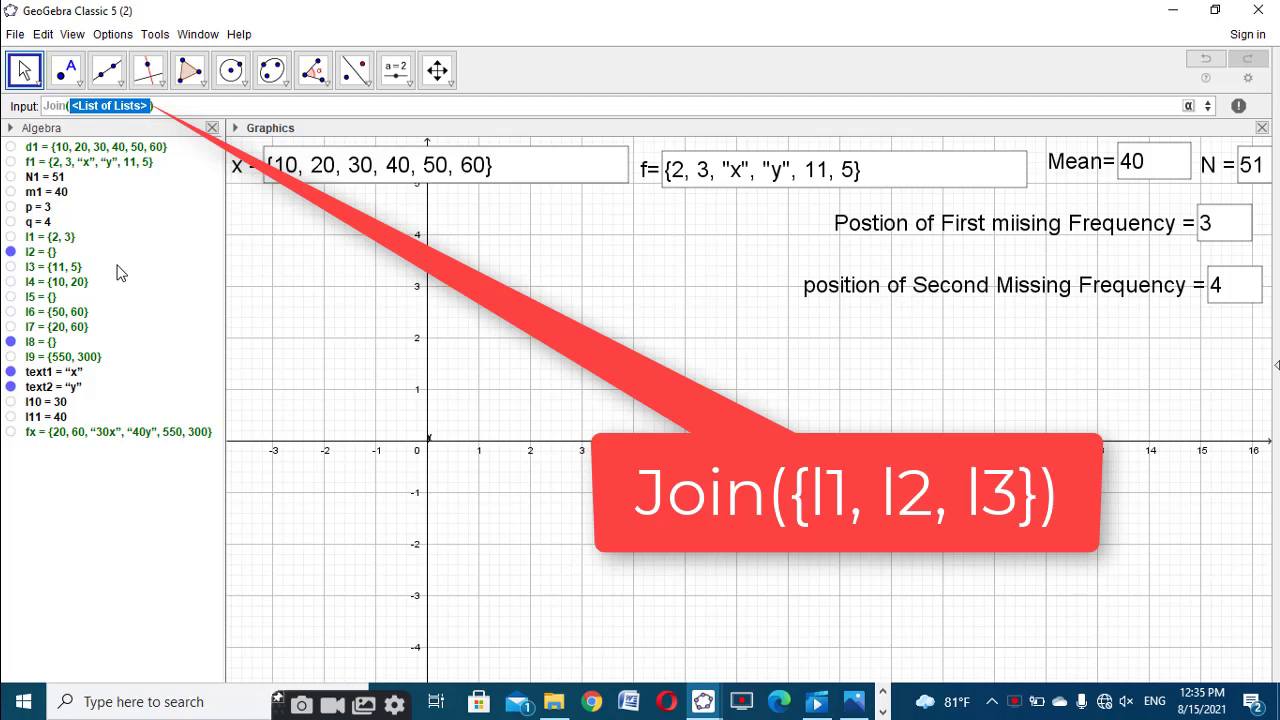
{"action": "type", "text": "l1"}
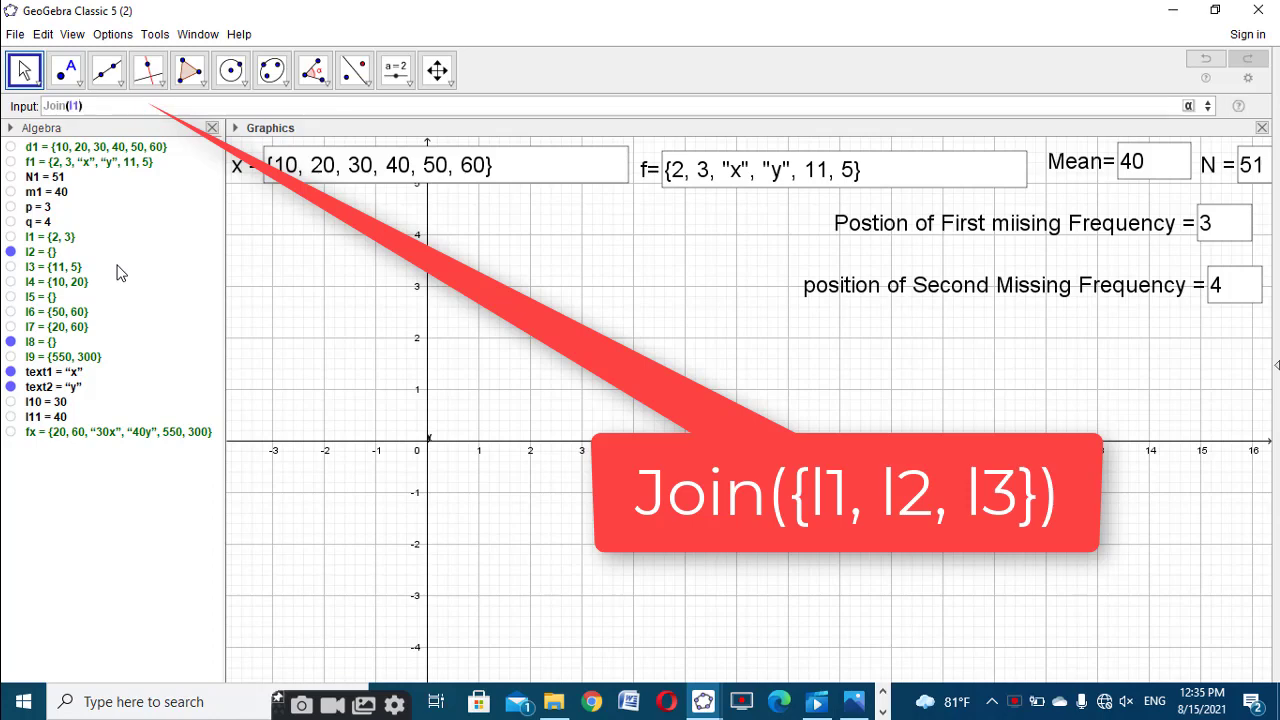
{"action": "type", "text": ",l2,l3"}
{"action": "key", "text": "Return"}
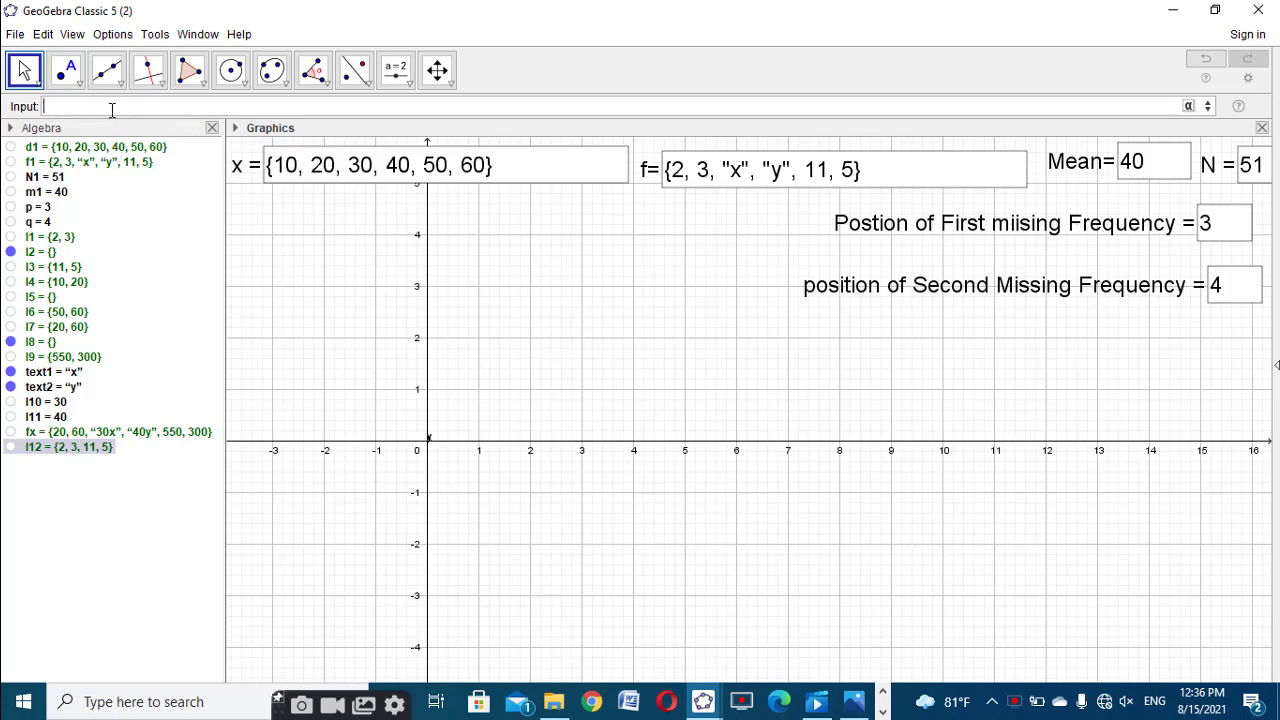
Compute the total of the known frequencies with Sum(l12)
{"action": "type", "text": "sum"}
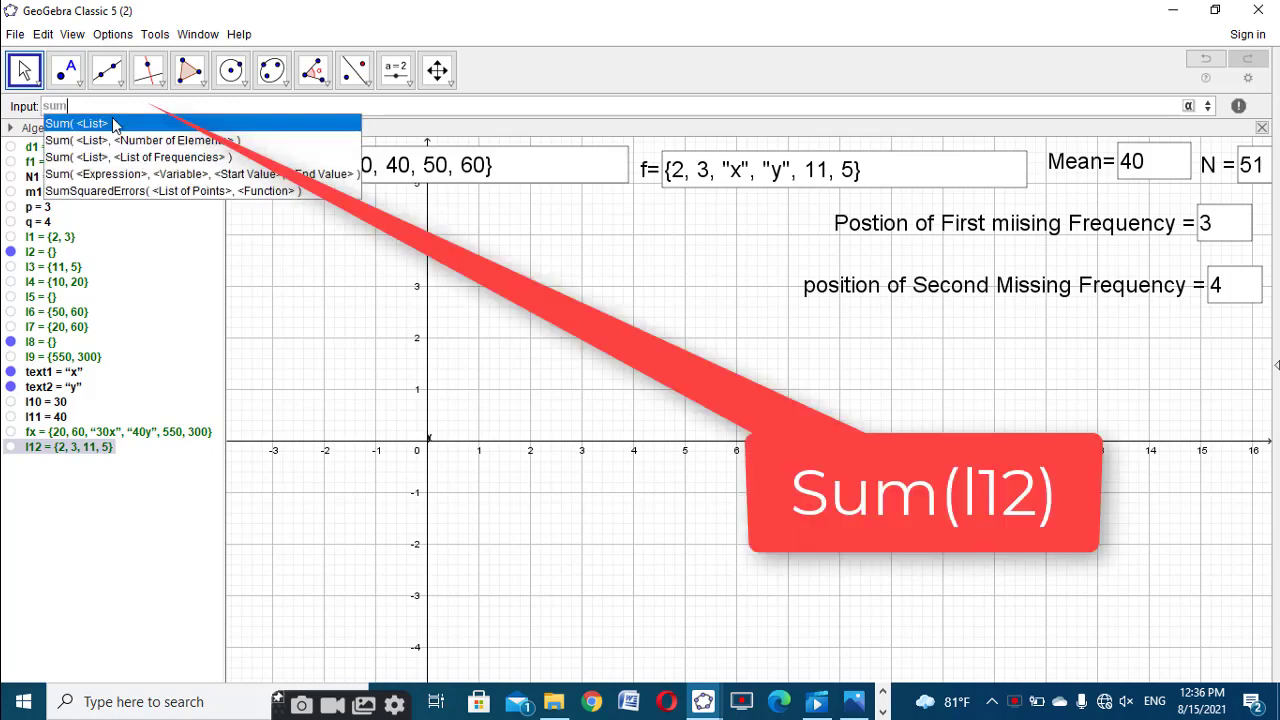
{"action": "left_click", "coordinate": [115, 124]}
{"action": "type", "text": "l12"}
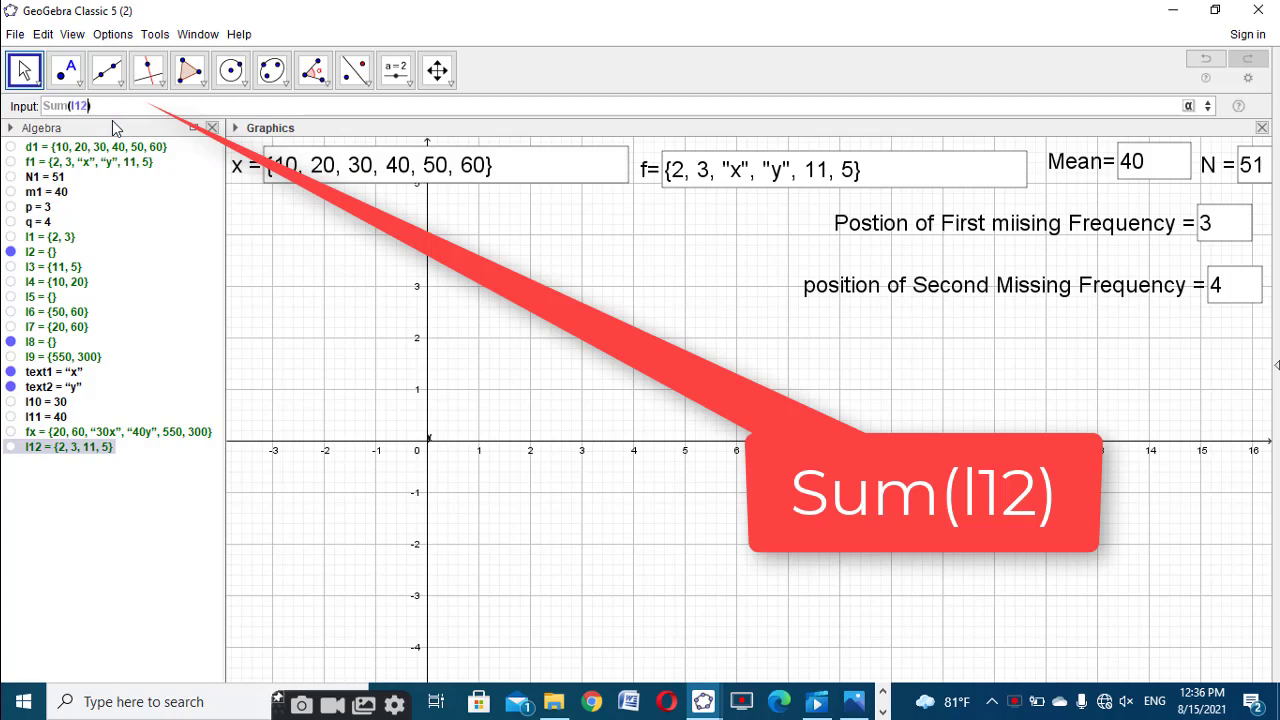
{"action": "key", "text": "Return"}
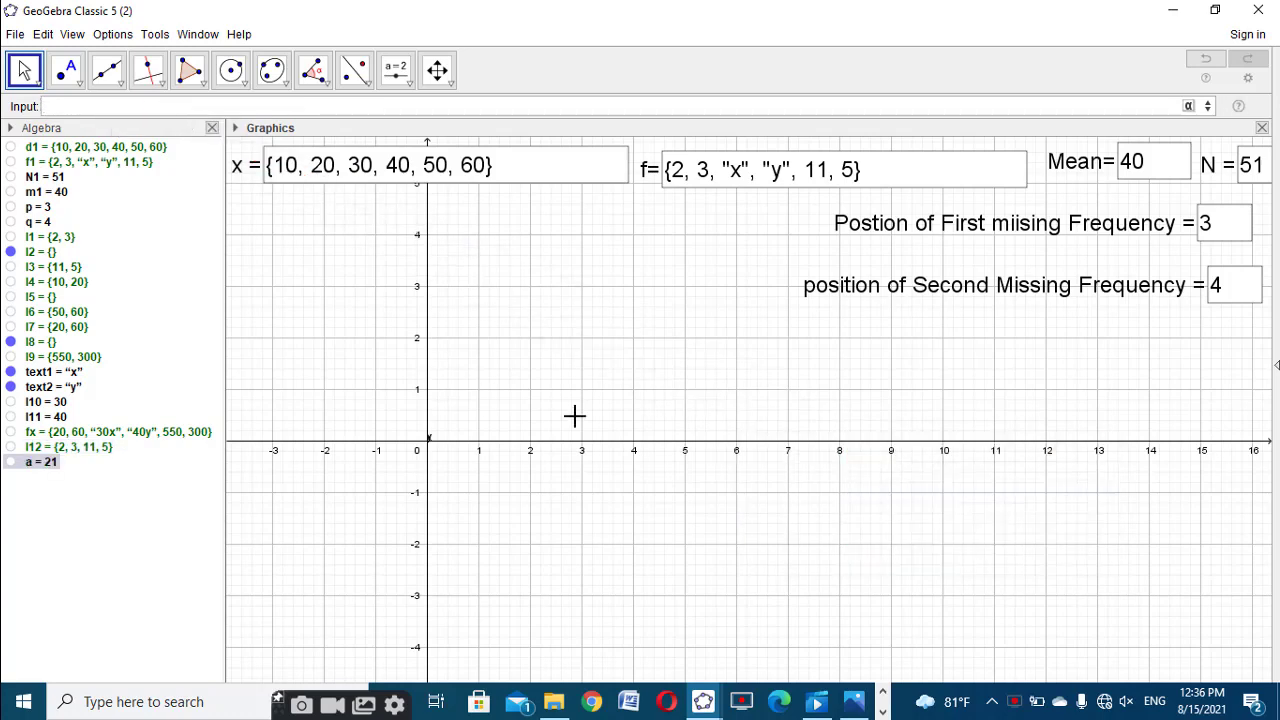
Rename the number a, the sum of the known frequencies, as n1
{"action": "right_click", "coordinate": [62, 470]}
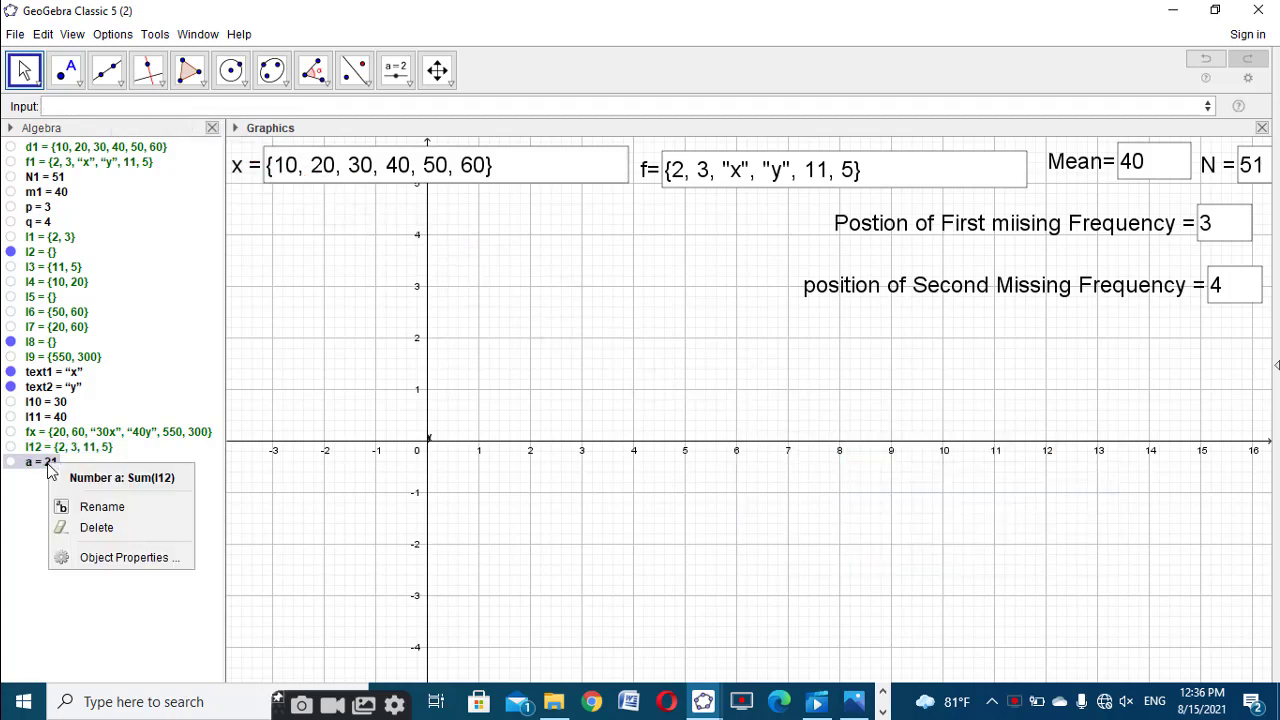
{"action": "left_click", "coordinate": [80, 508]}
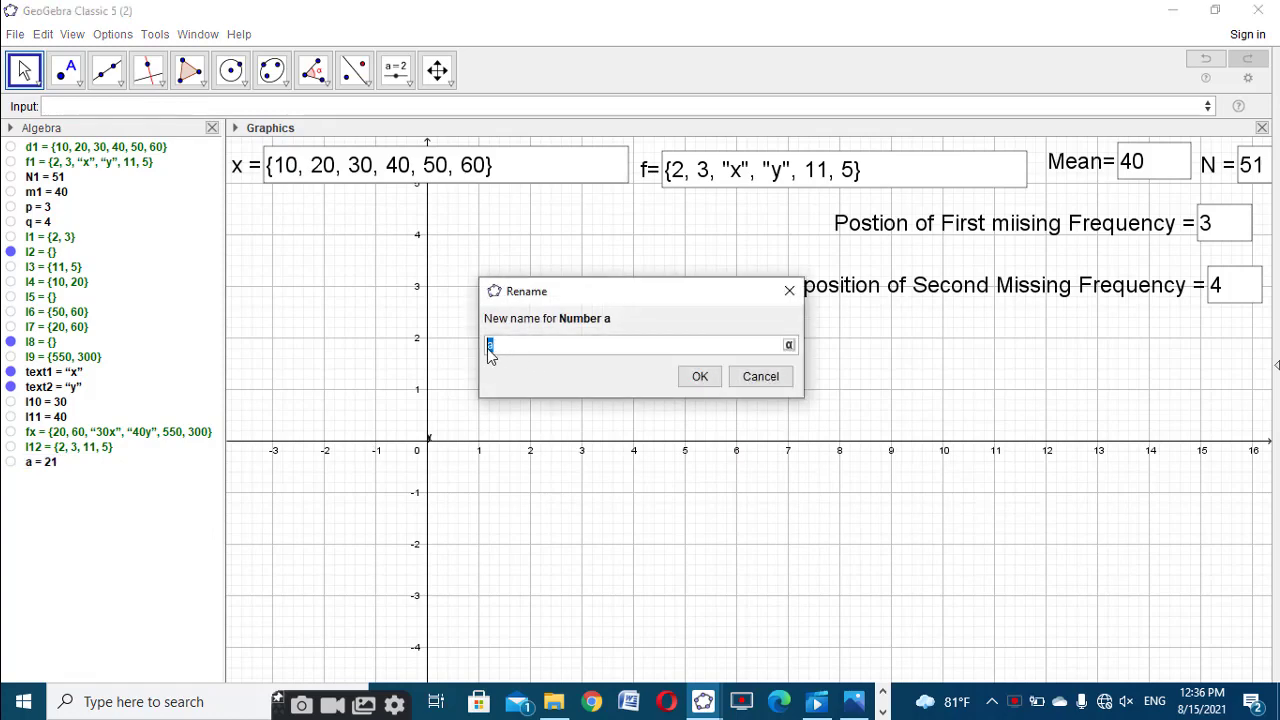
{"action": "type", "text": "n1"}
{"action": "left_click", "coordinate": [698, 376]}
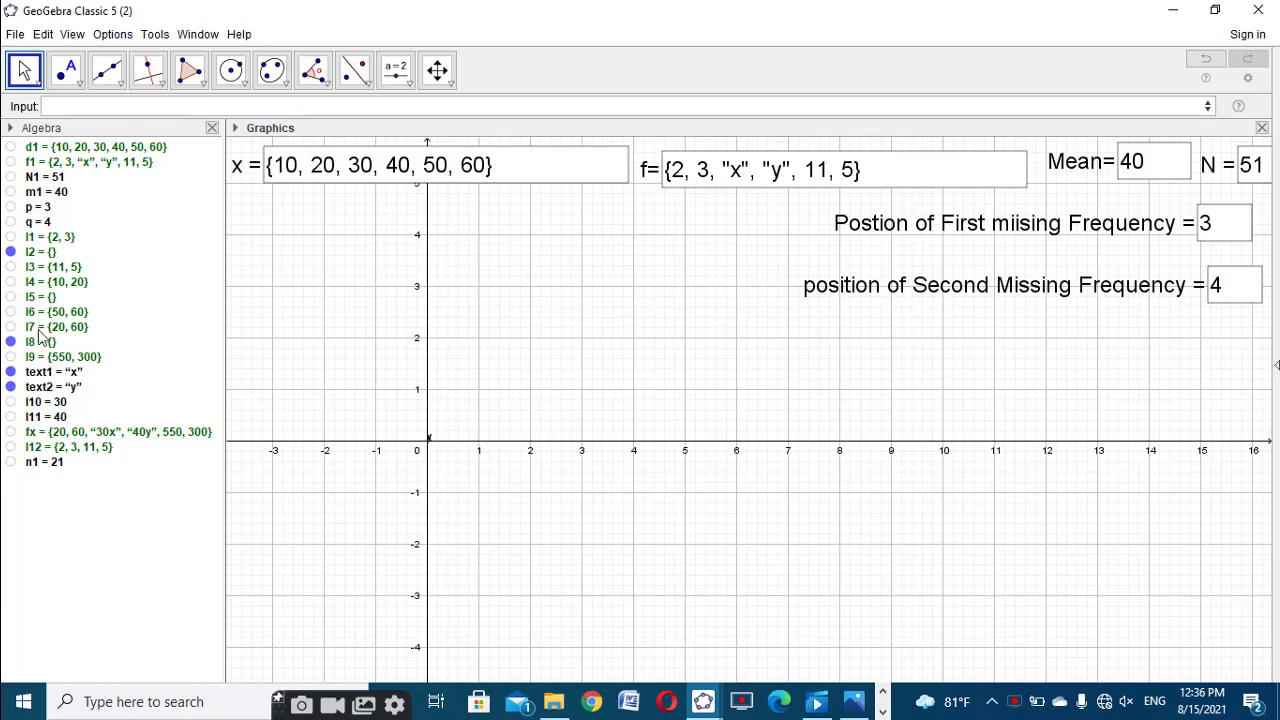
Create a list with Join that combines the known product segments l7, l8 and l9
{"action": "left_click", "coordinate": [115, 110]}
{"action": "type", "text": "joi"}
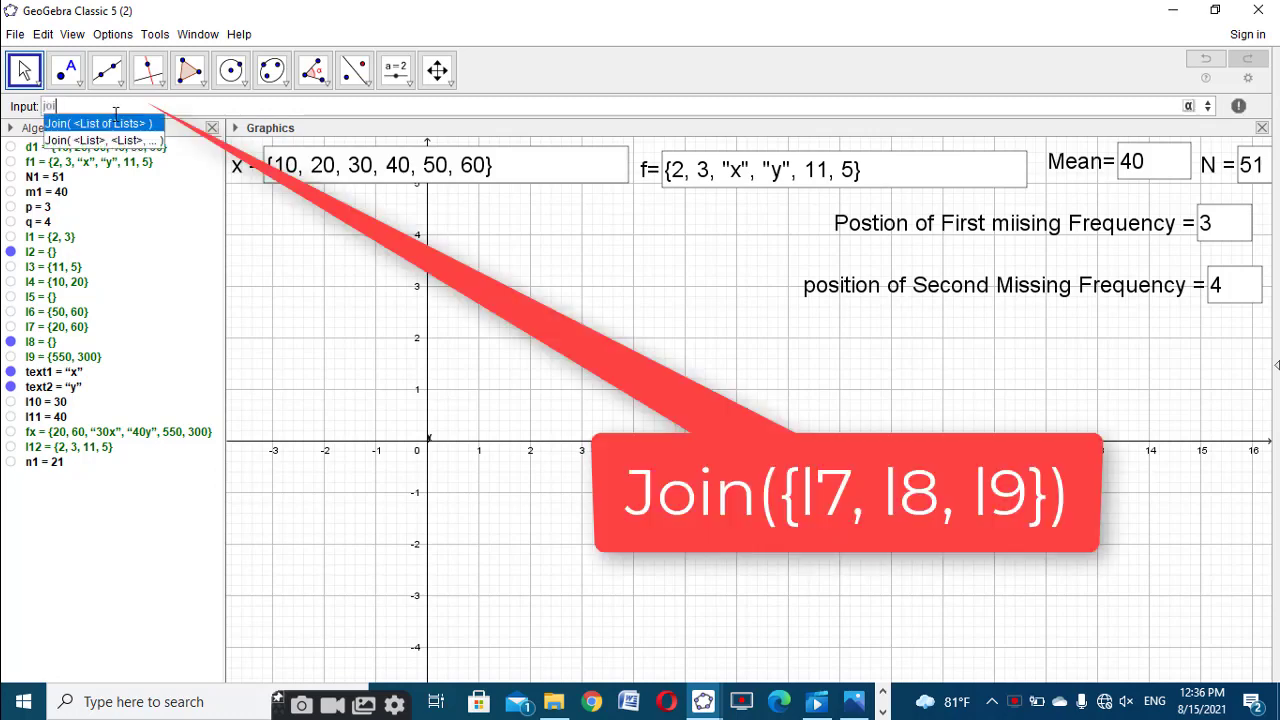
{"action": "type", "text": "n"}
{"action": "left_click", "coordinate": [124, 124]}
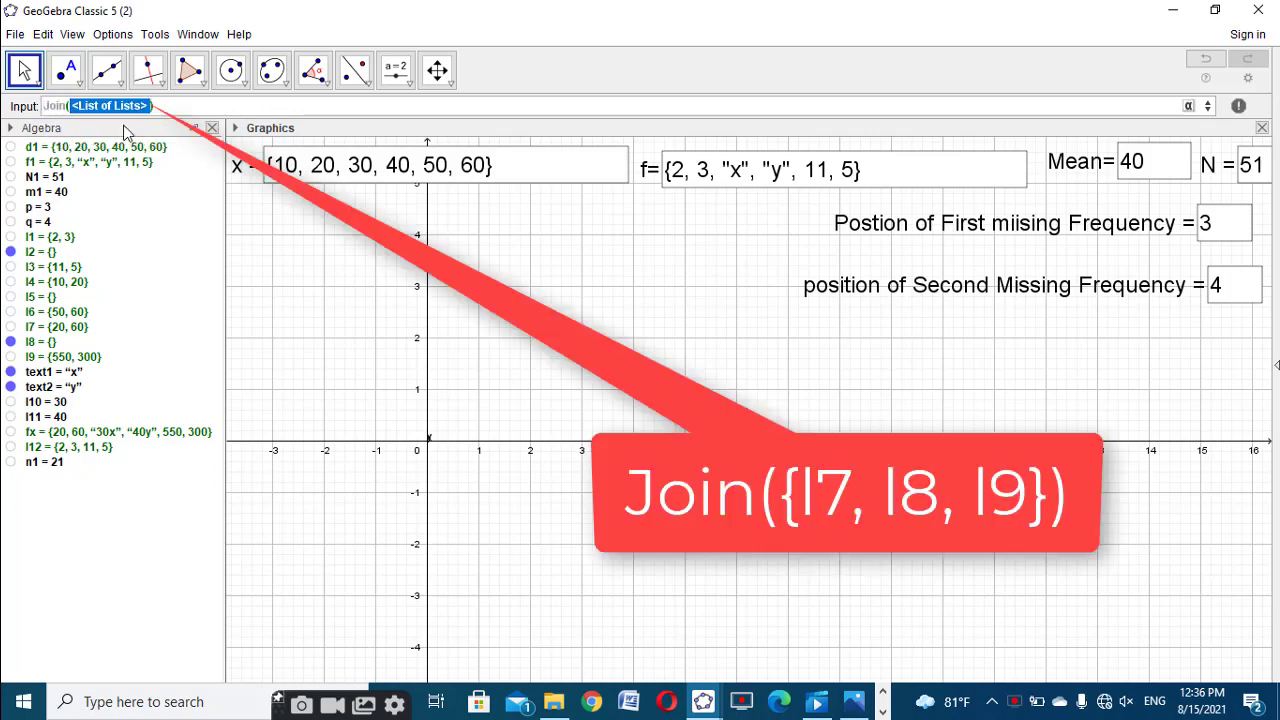
{"action": "key", "text": "BackSpace"}
{"action": "type", "text": "{l7,"}
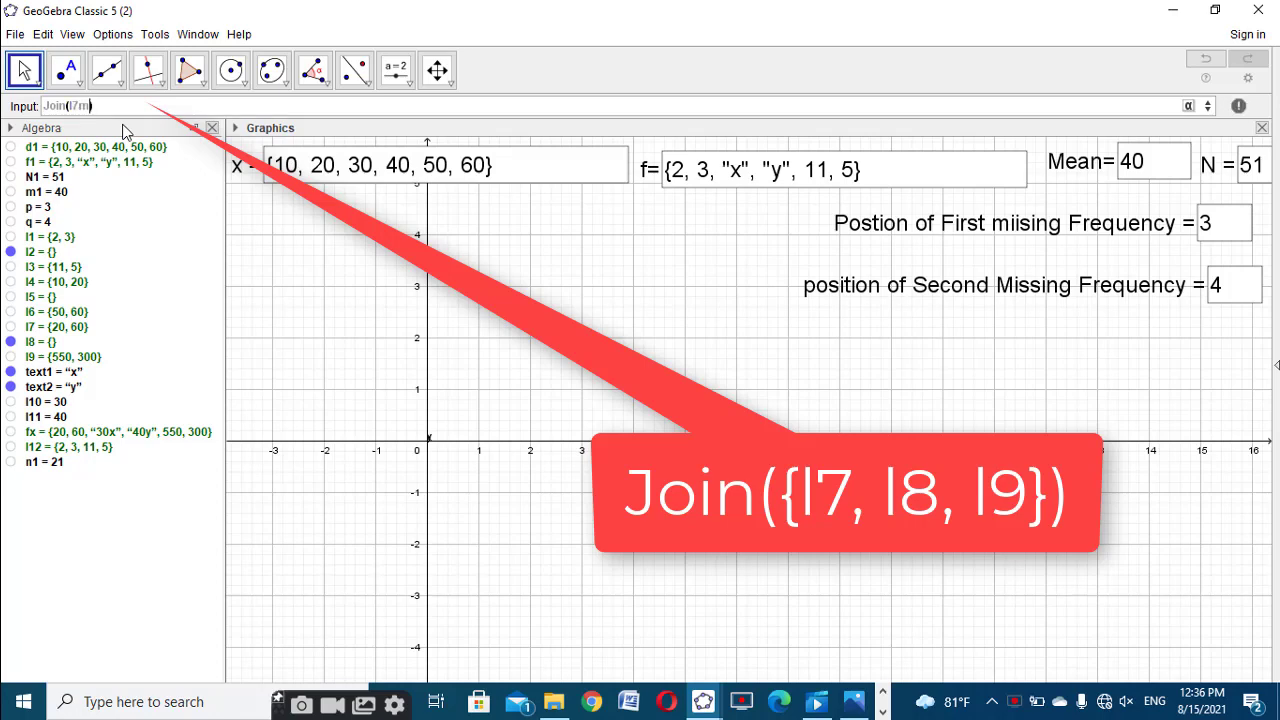
{"action": "type", "text": "8,l9"}
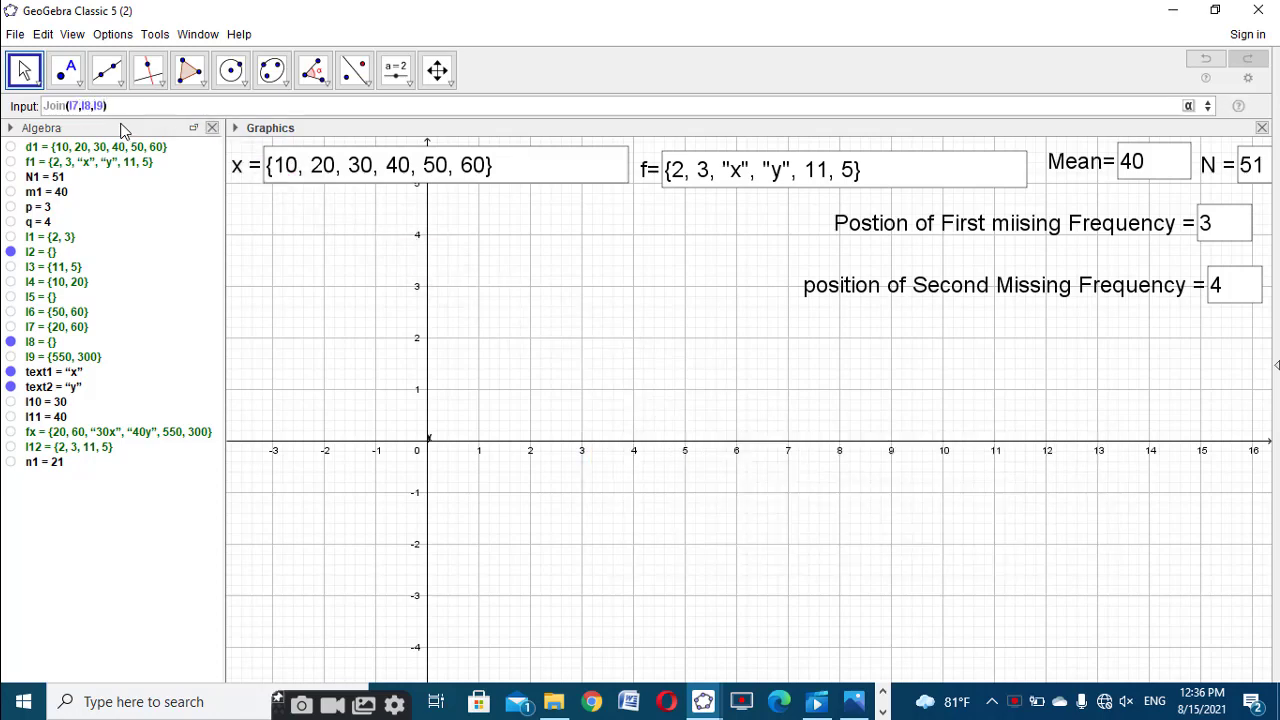
{"action": "key", "text": "Return"}
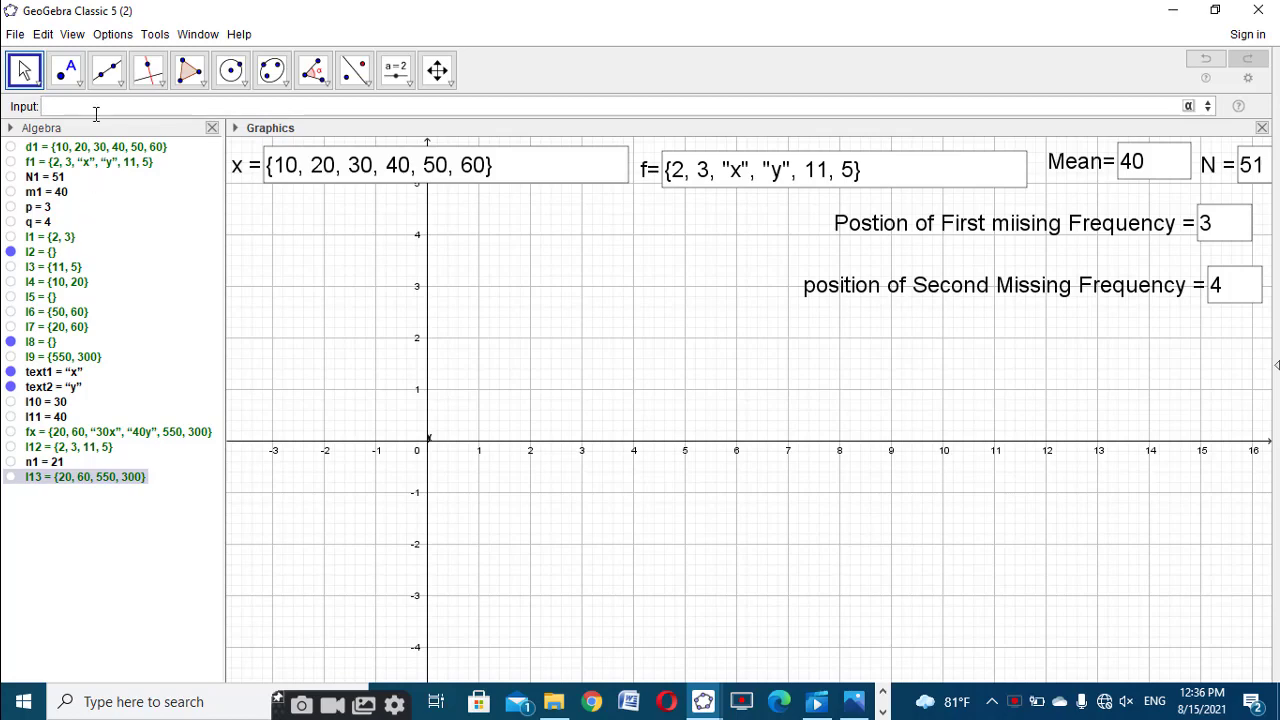
Compute the total of the known products with Sum(l13)
{"action": "type", "text": "sum"}
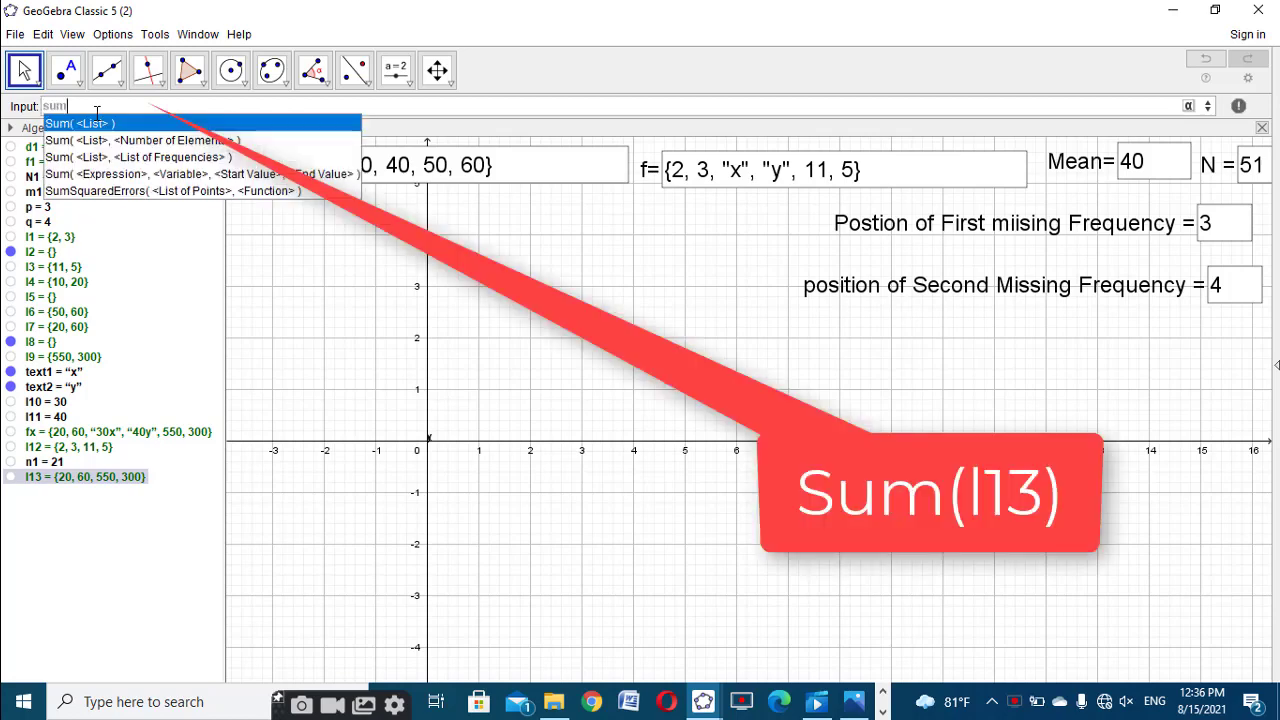
{"action": "left_click", "coordinate": [100, 121]}
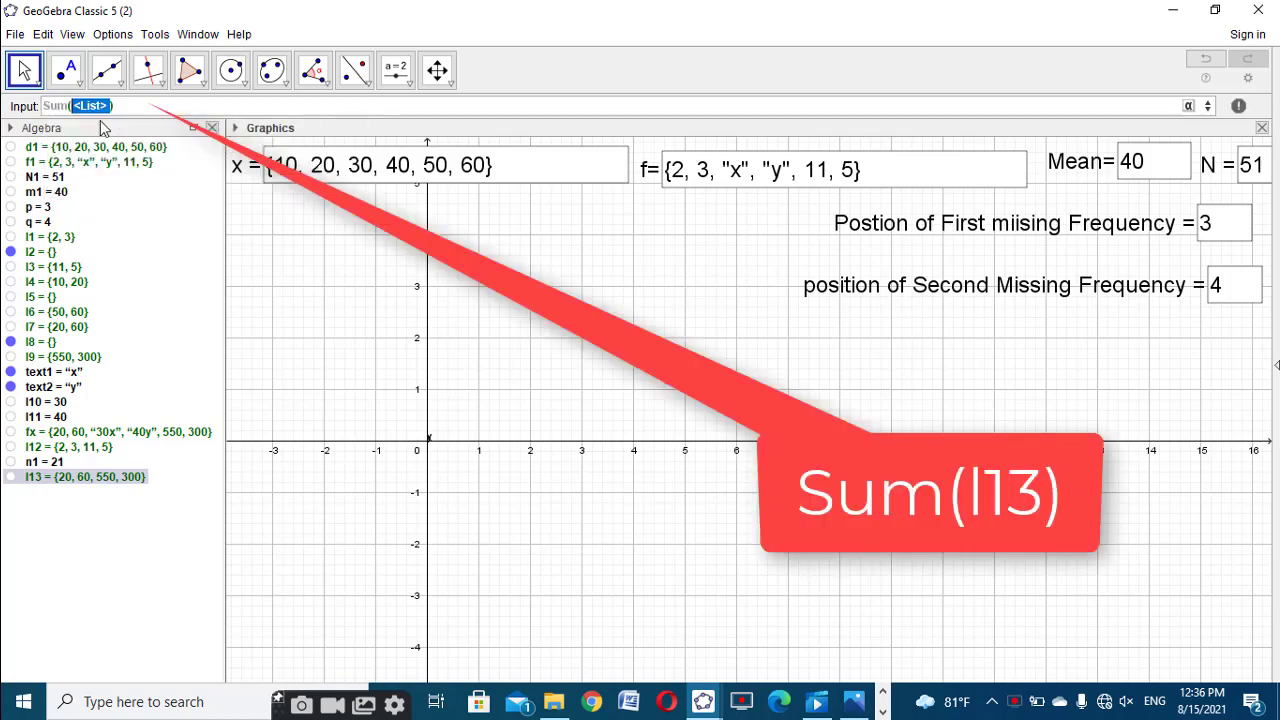
{"action": "type", "text": "l13"}
{"action": "key", "text": "Return"}
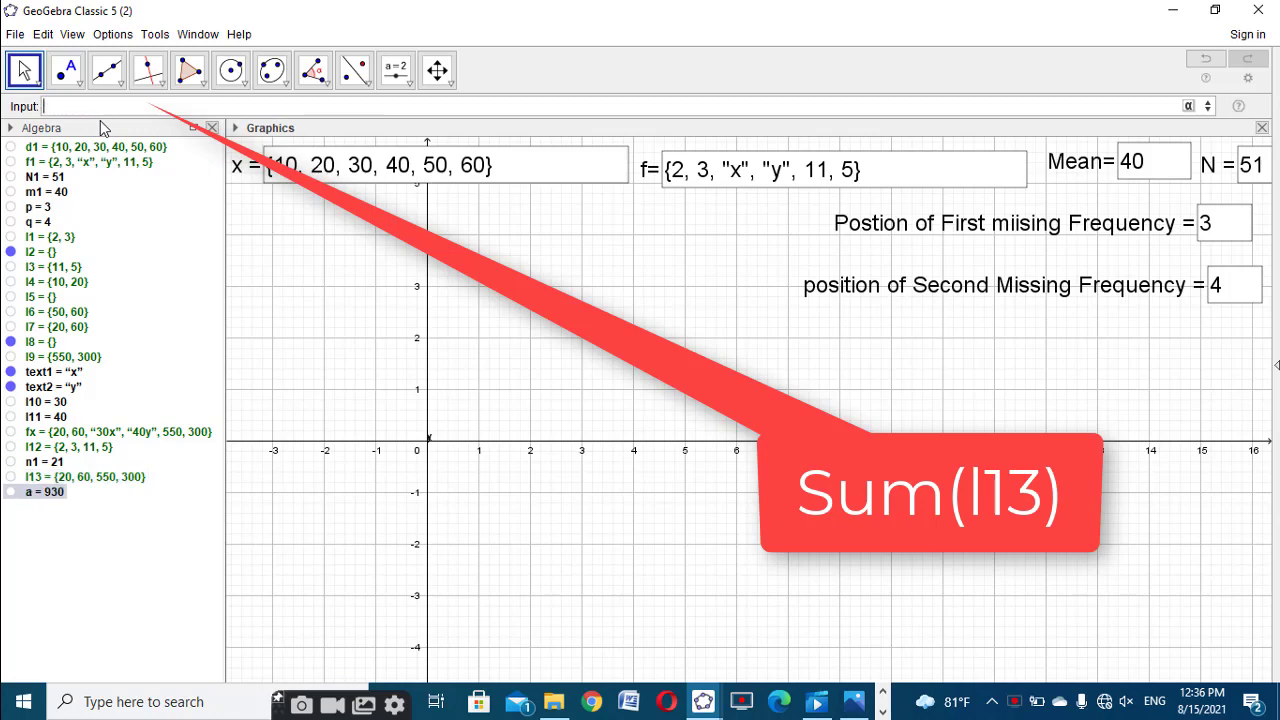
Rename the number a, the sum of the known products, as sfx
{"action": "right_click", "coordinate": [43, 491]}
{"action": "left_click", "coordinate": [90, 534]}
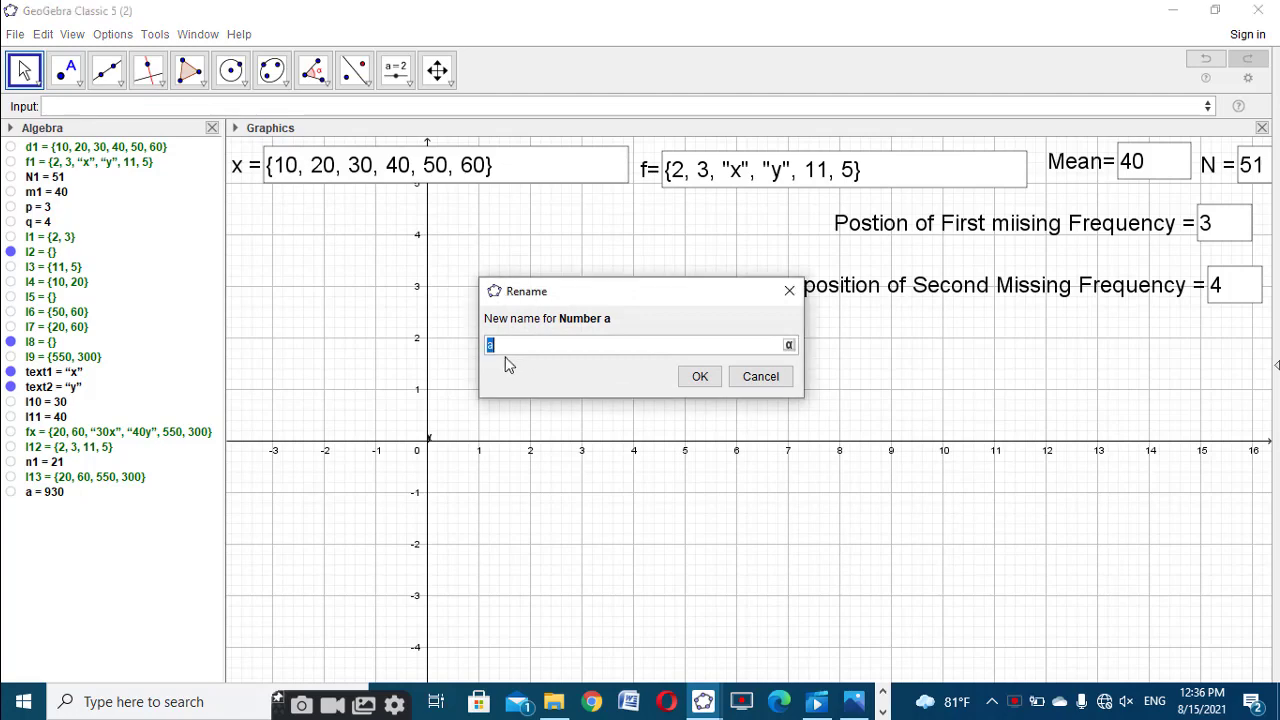
{"action": "type", "text": "sfx"}
{"action": "left_click", "coordinate": [690, 377]}
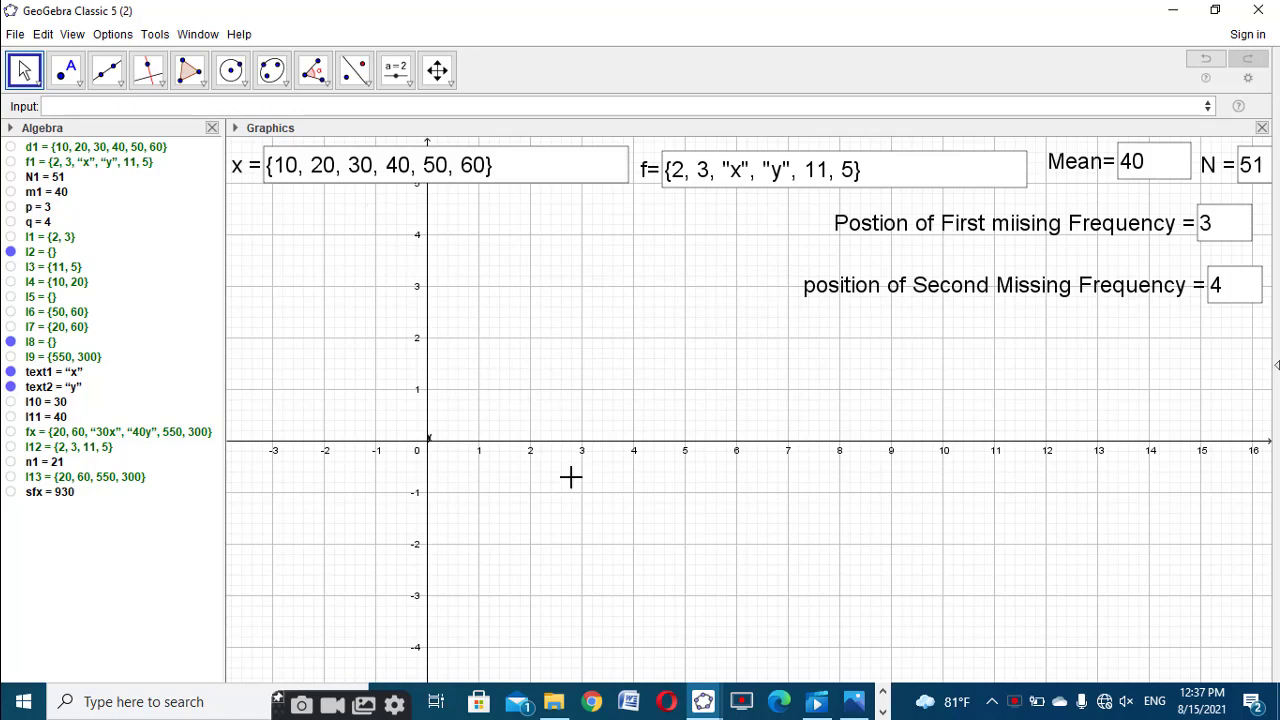
Consult the finished double missing frequency worksheet and add a number slider n from 0 to length(d1)+2 above the x-axis in the new one
{"action": "mouse_move", "coordinate": [703, 701]}
{"action": "left_click", "coordinate": [600, 620]}
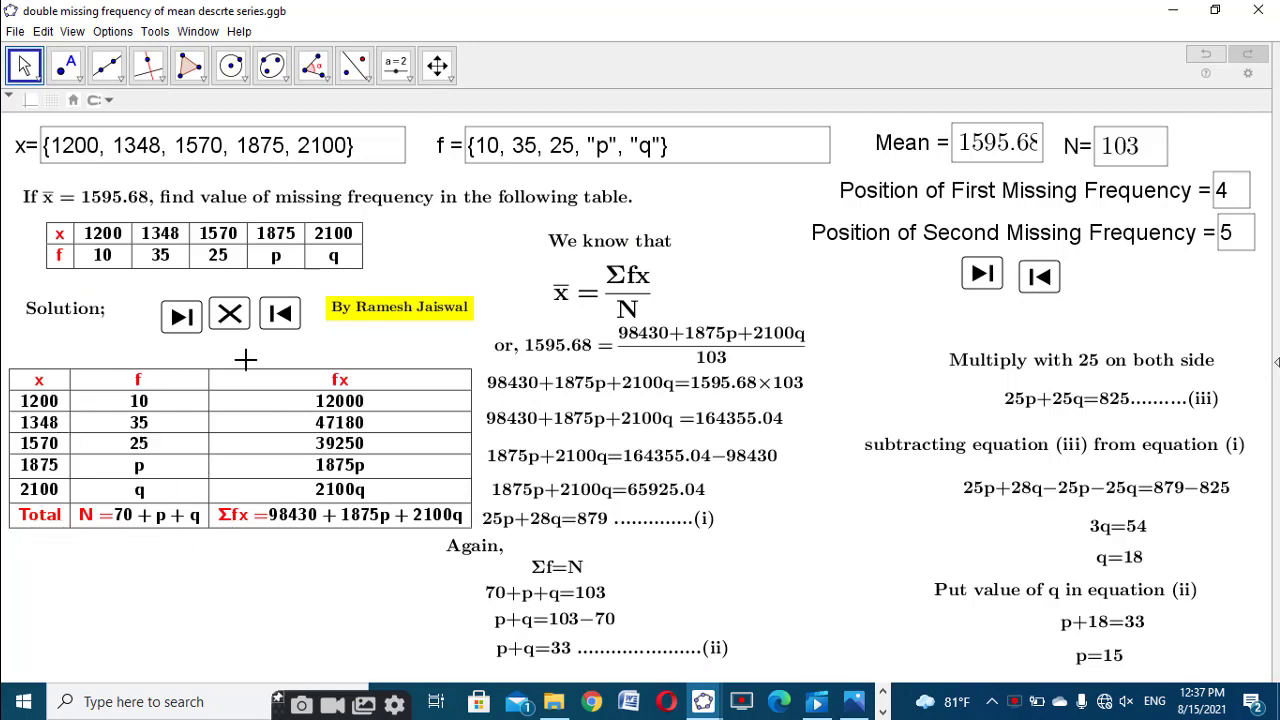
{"action": "left_click", "coordinate": [706, 703]}
{"action": "left_click", "coordinate": [762, 628]}
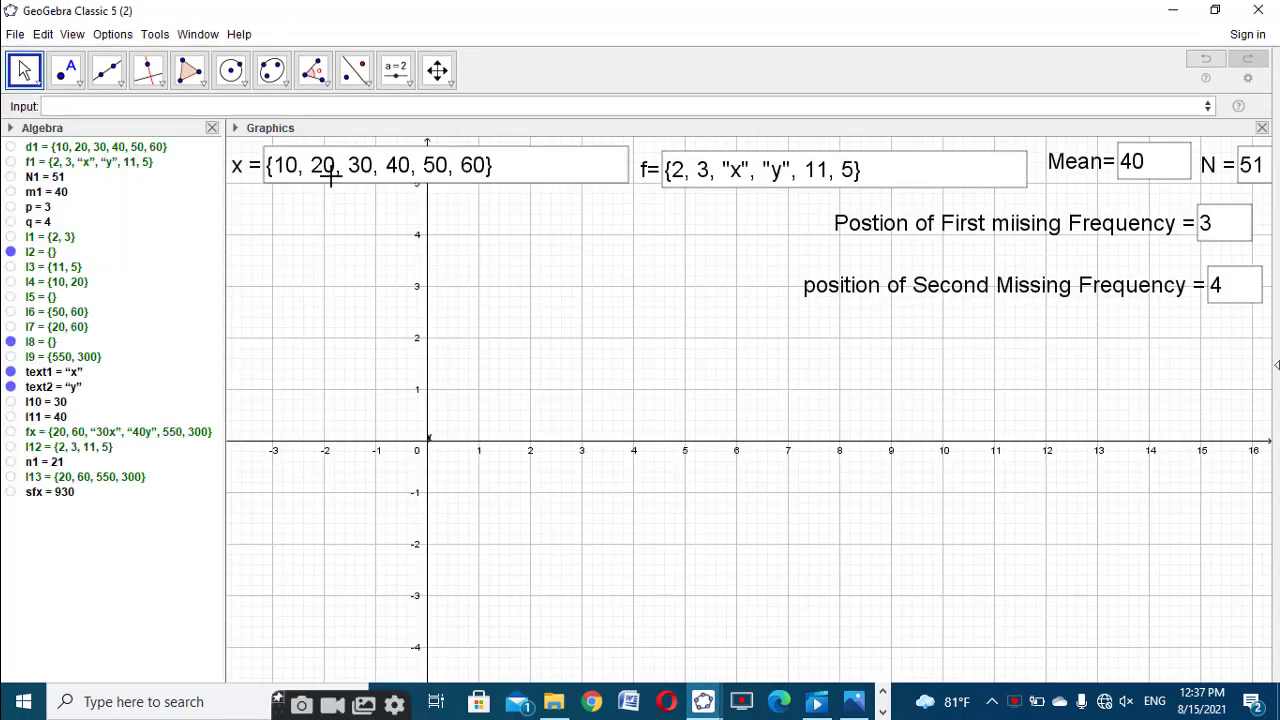
{"action": "left_click", "coordinate": [417, 86]}
{"action": "left_click", "coordinate": [420, 110]}
{"action": "left_click", "coordinate": [463, 343]}
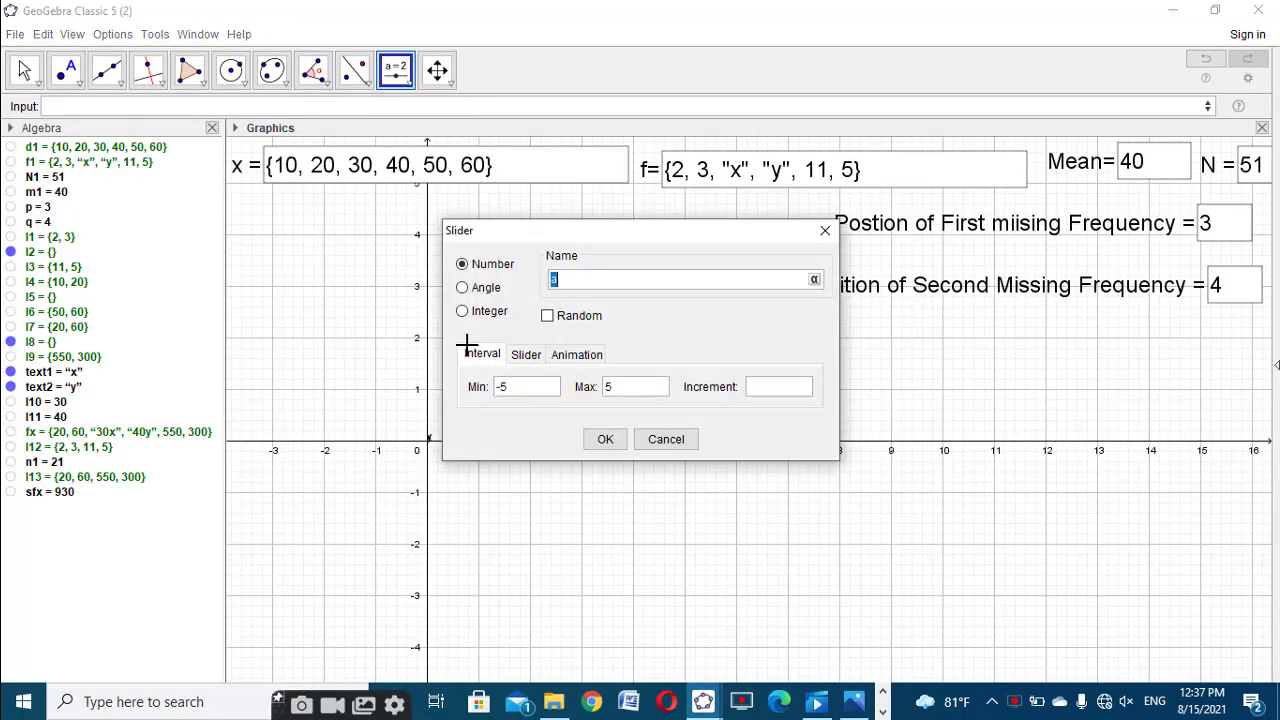
{"action": "type", "text": "n"}
{"action": "left_click", "coordinate": [497, 388]}
{"action": "type", "text": "0"}
{"action": "left_click", "coordinate": [612, 387]}
{"action": "type", "text": "leng"}
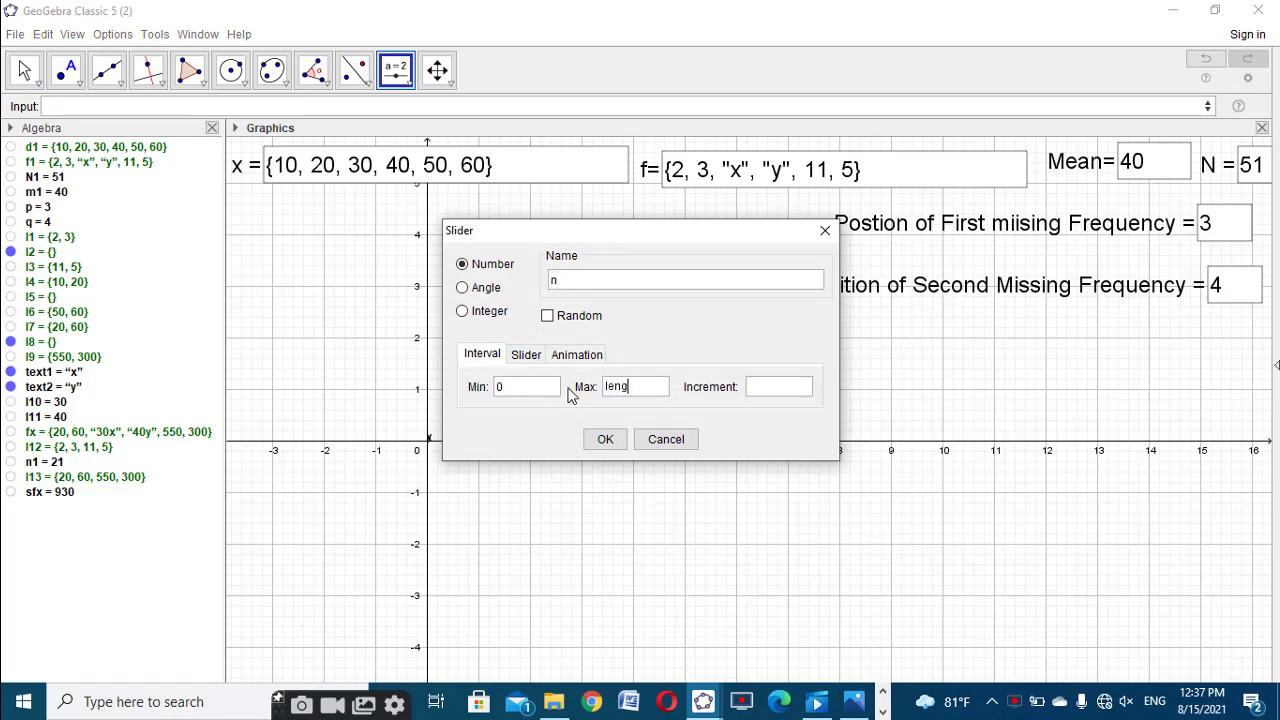
{"action": "type", "text": "th(d1)+2"}
{"action": "left_click", "coordinate": [767, 389]}
{"action": "left_click", "coordinate": [605, 439]}
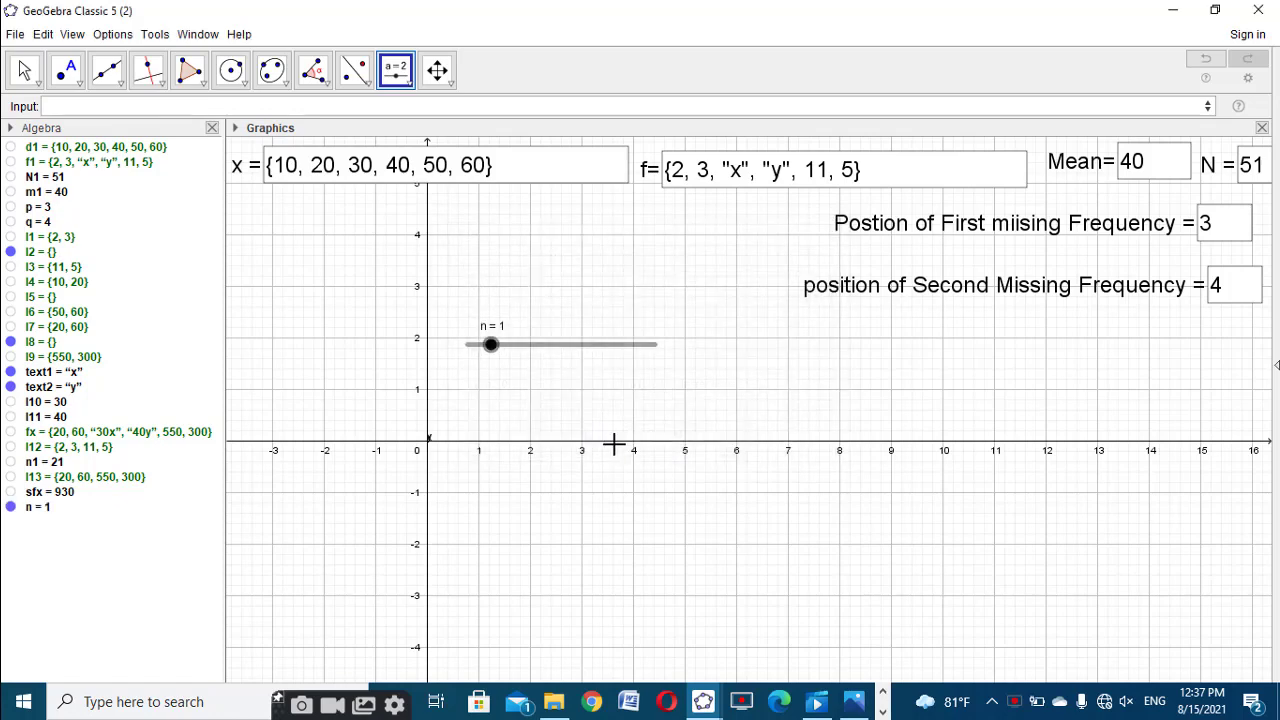
{"action": "left_click_drag", "start_coordinate": [627, 352], "coordinate": [654, 346]}
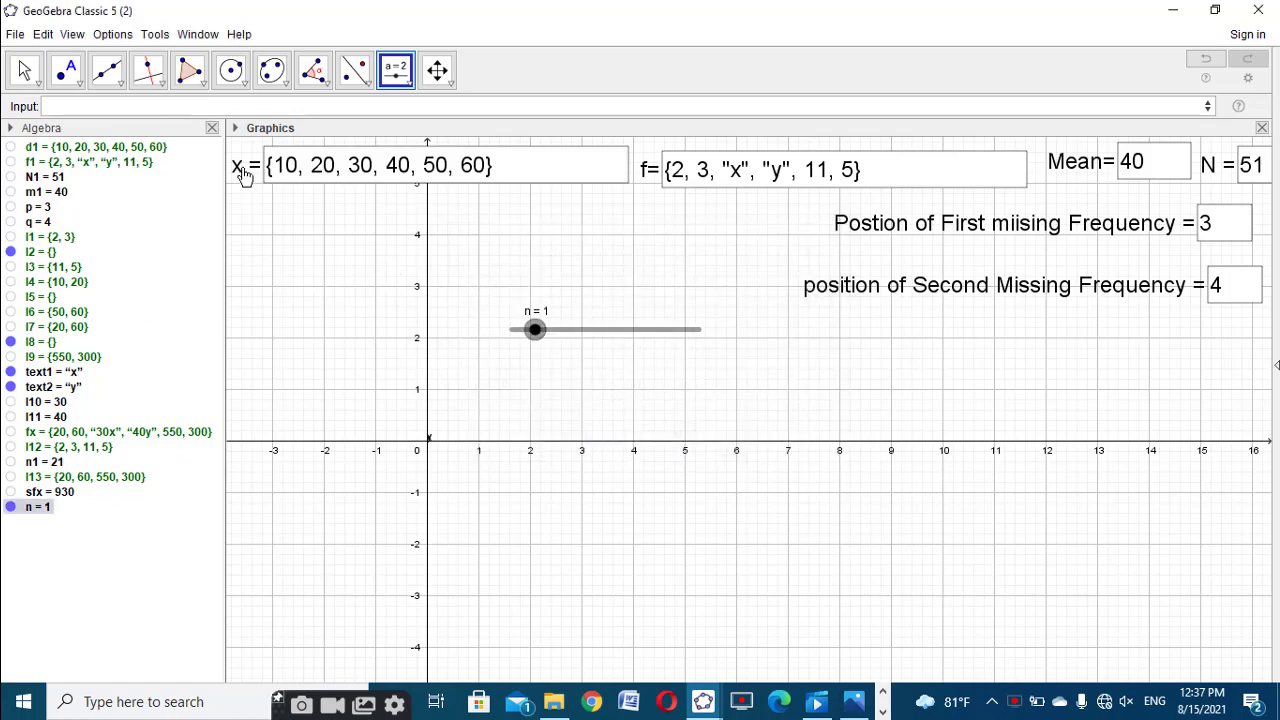
Consult the finished worksheet's table again and create a list in the new one with Append(d1, "\textcolor{red}{Total}")
{"action": "left_click", "coordinate": [352, 106]}
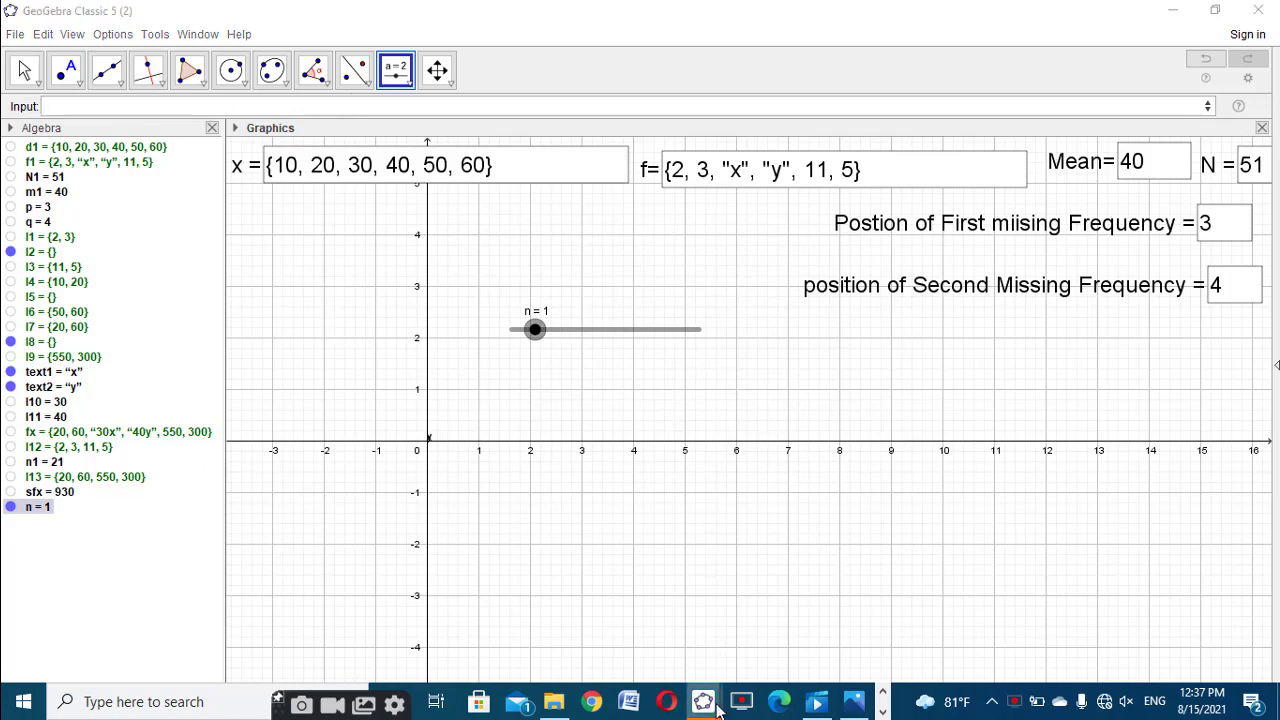
{"action": "mouse_move", "coordinate": [704, 701]}
{"action": "left_click", "coordinate": [605, 615]}
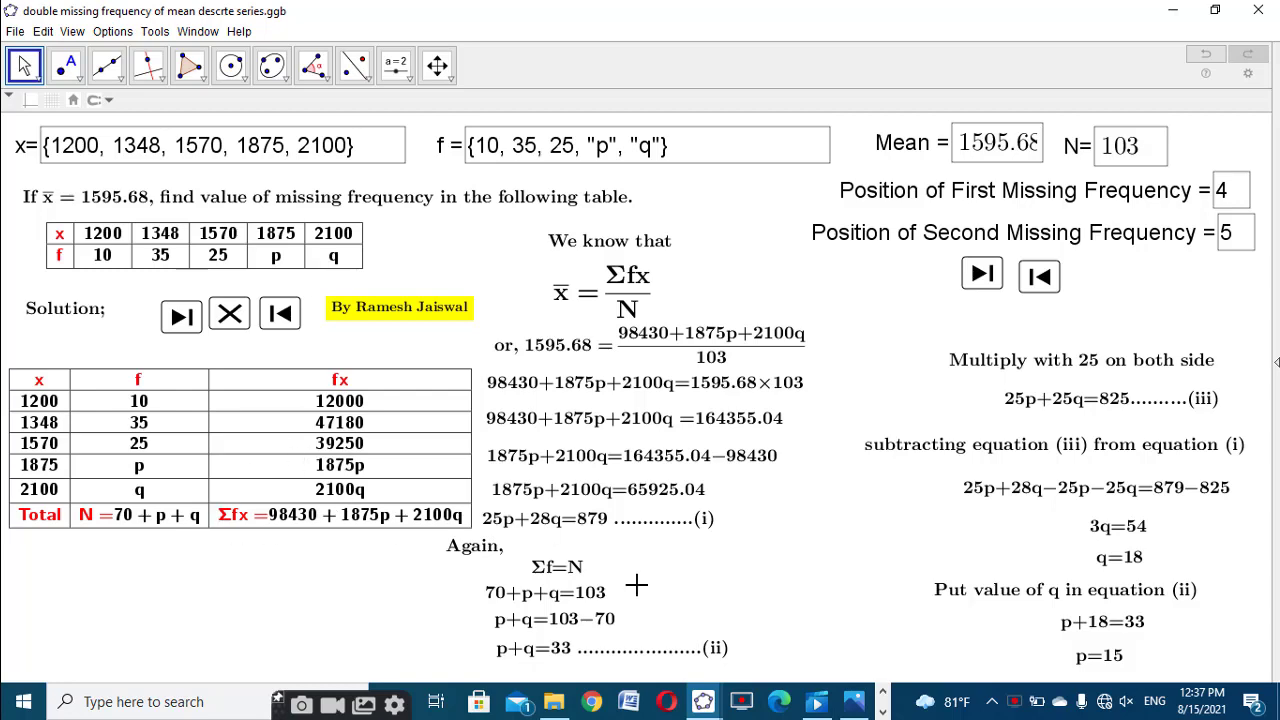
{"action": "left_click", "coordinate": [703, 701]}
{"action": "left_click", "coordinate": [754, 627]}
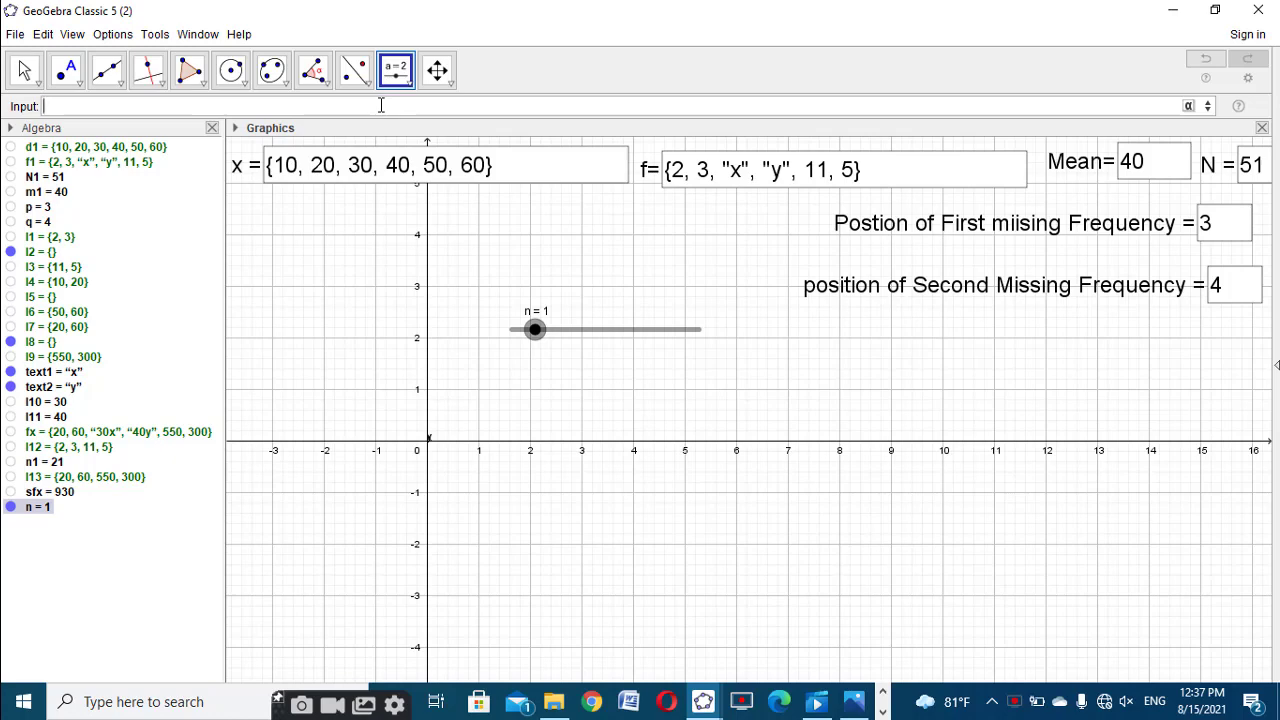
{"action": "type", "text": "App"}
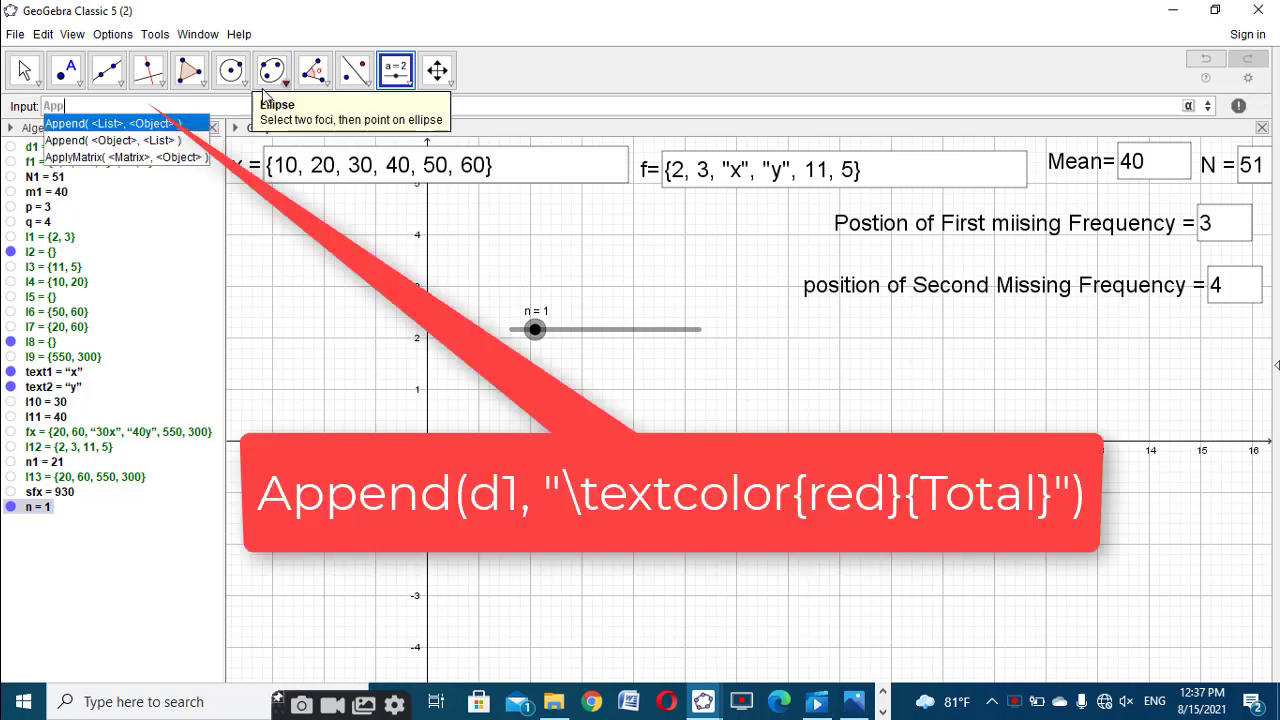
{"action": "left_click", "coordinate": [146, 124]}
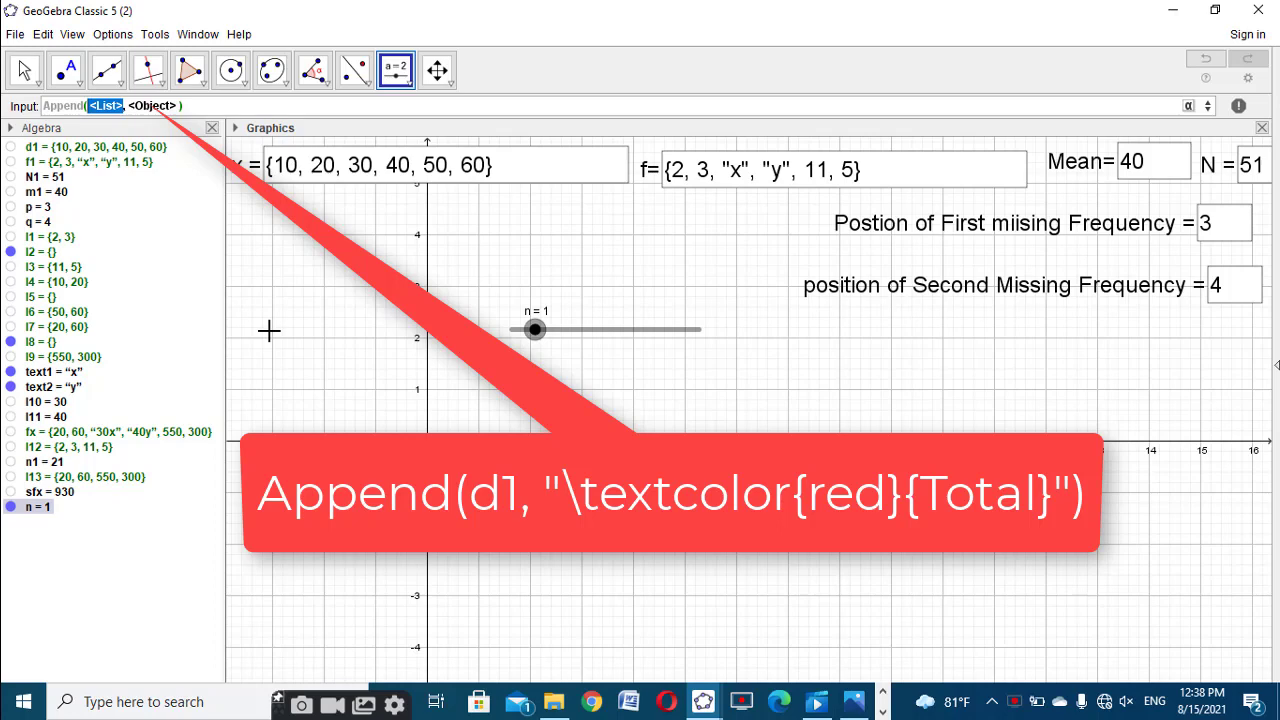
{"action": "type", "text": "d1"}
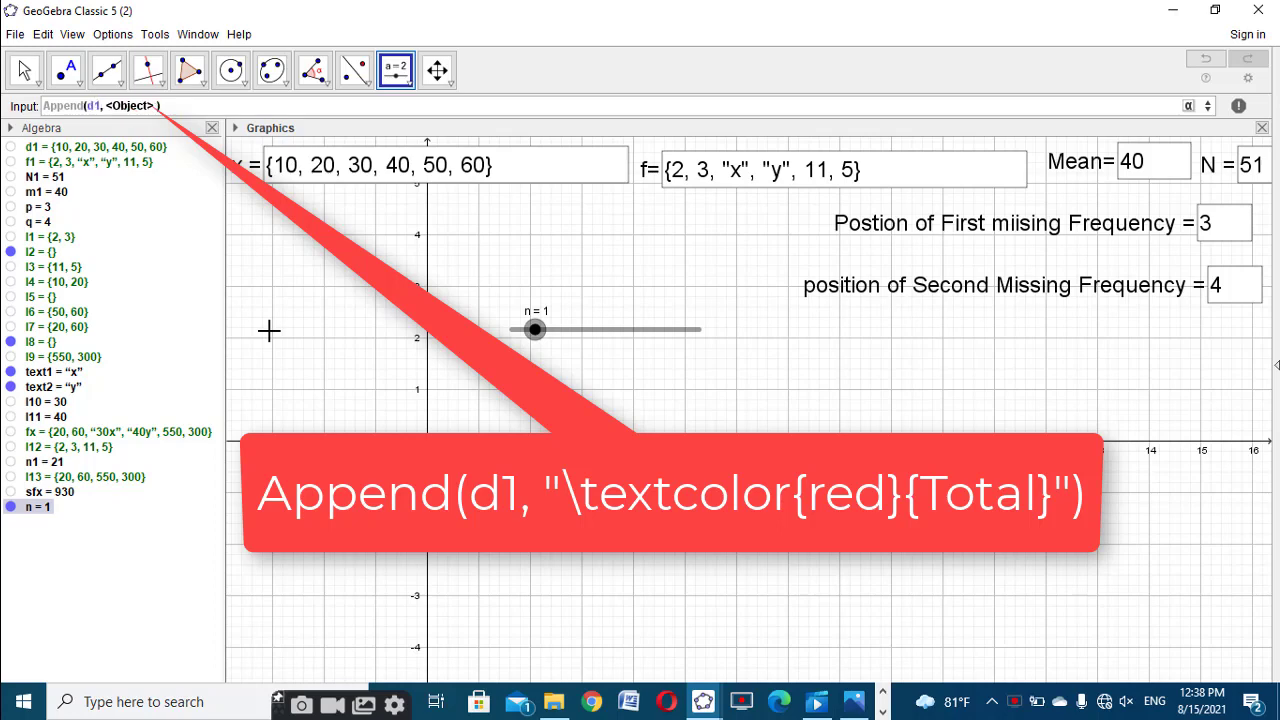
{"action": "key", "text": "Tab"}
{"action": "type", "text": "\"\\textcolor{red}"}
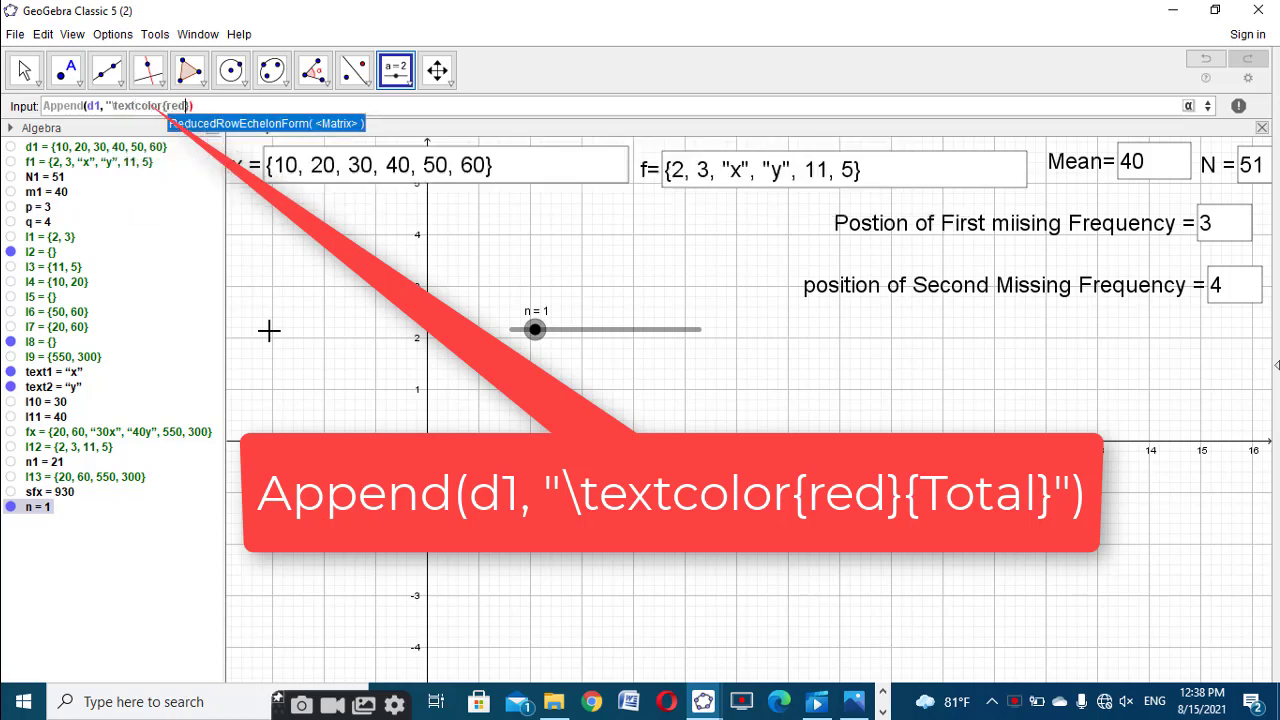
{"action": "type", "text": "{"}
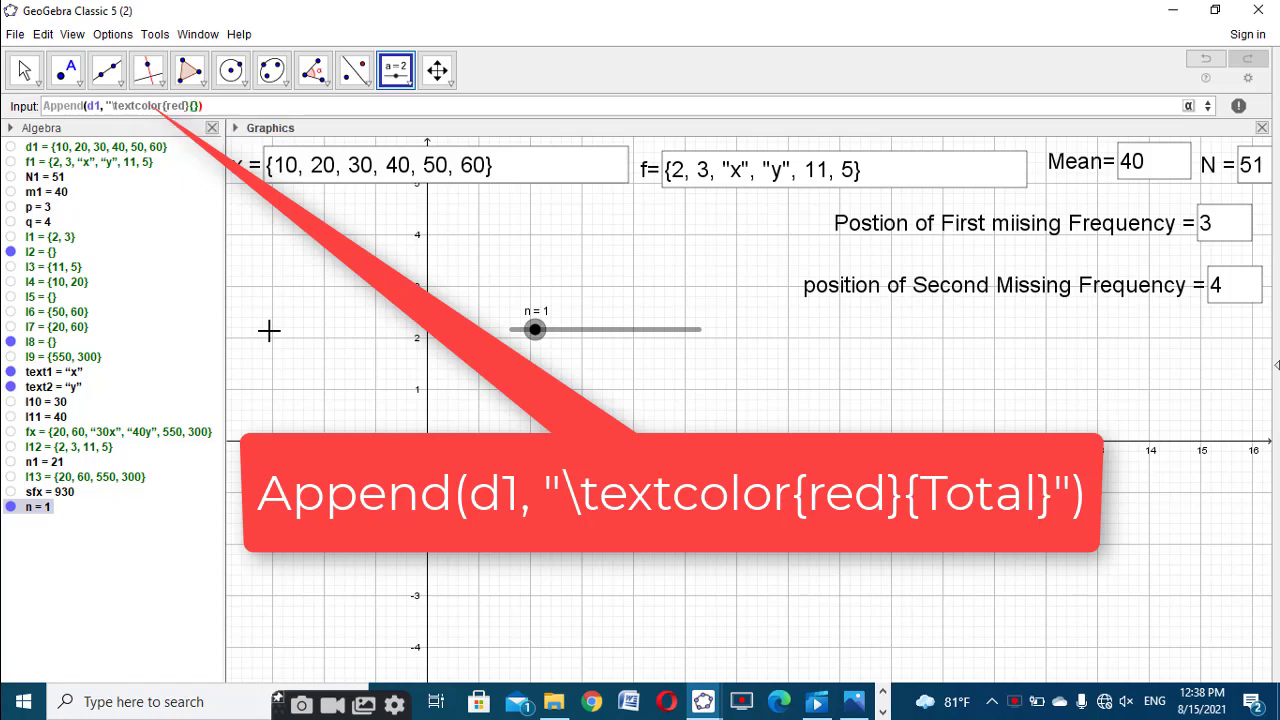
{"action": "type", "text": "Total"}
{"action": "key", "text": "Return"}
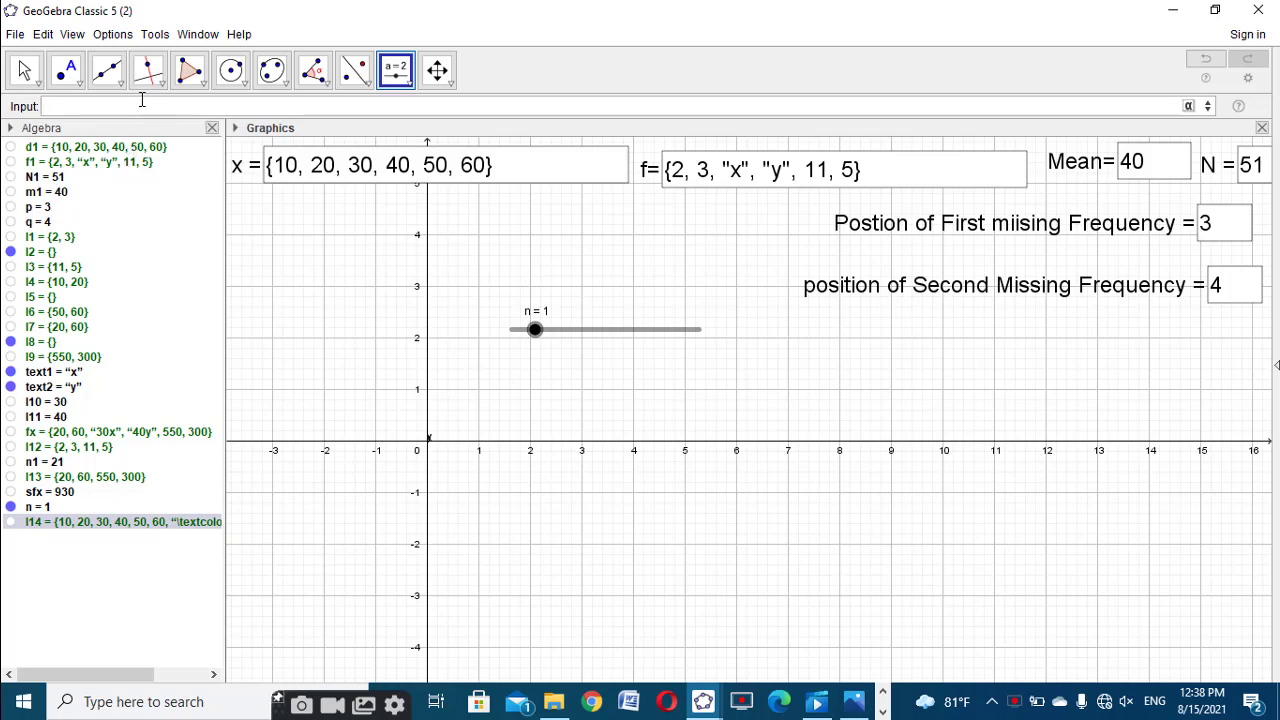
Create the frequency column list with Append(f1, "\textcolor{red}{N=}"n1"+"text1"+"text2)
{"action": "type", "text": "Appe"}
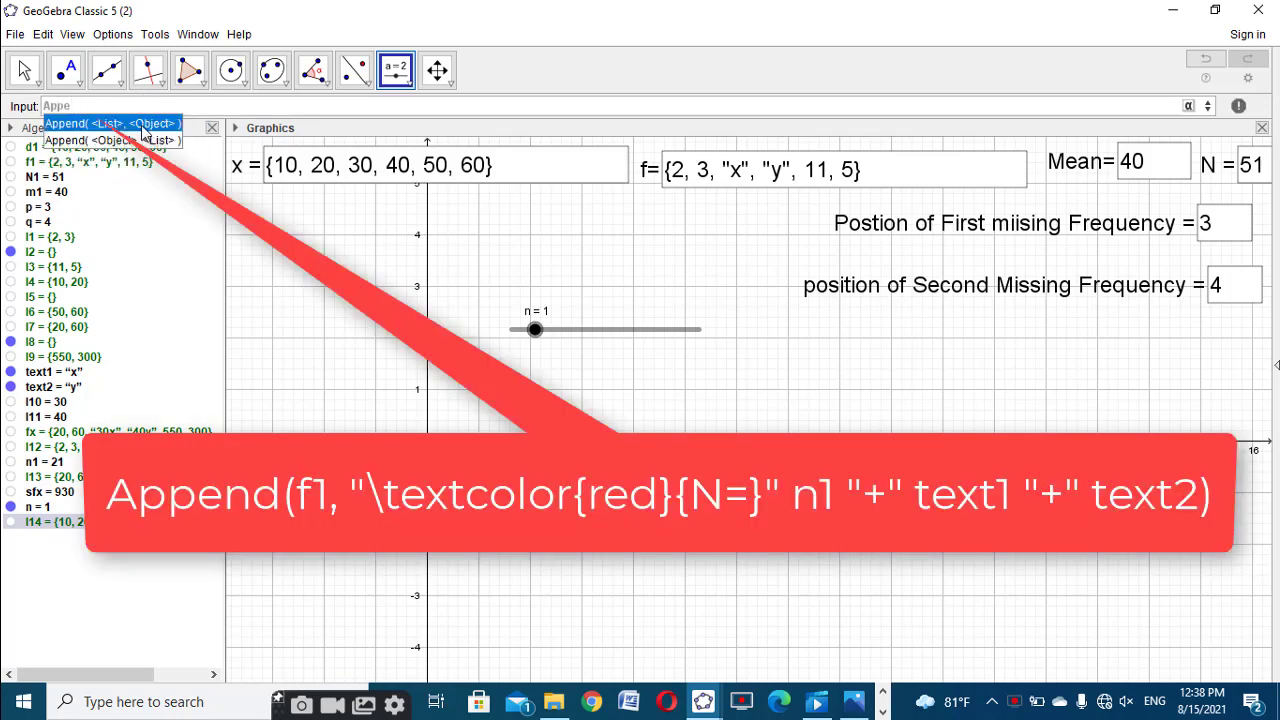
{"action": "left_click", "coordinate": [147, 125]}
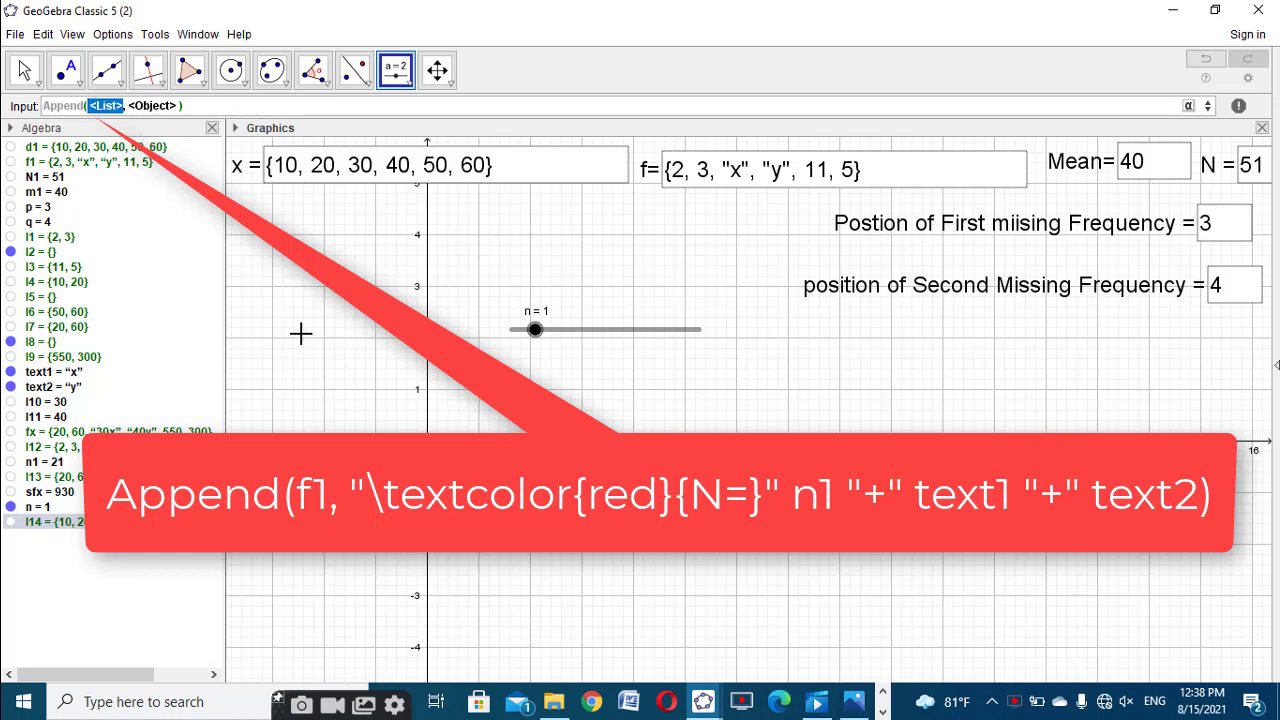
{"action": "type", "text": "f1"}
{"action": "key", "text": "Tab"}
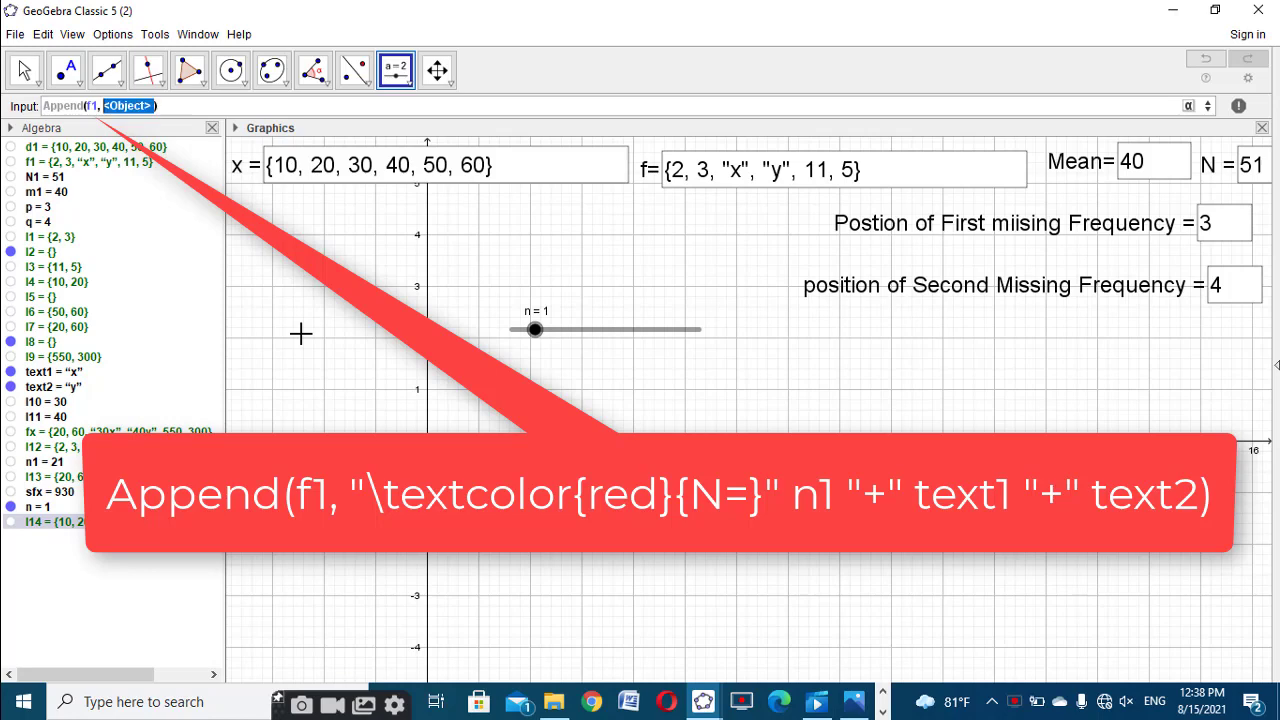
{"action": "type", "text": "\"\\textcolor{red}"}
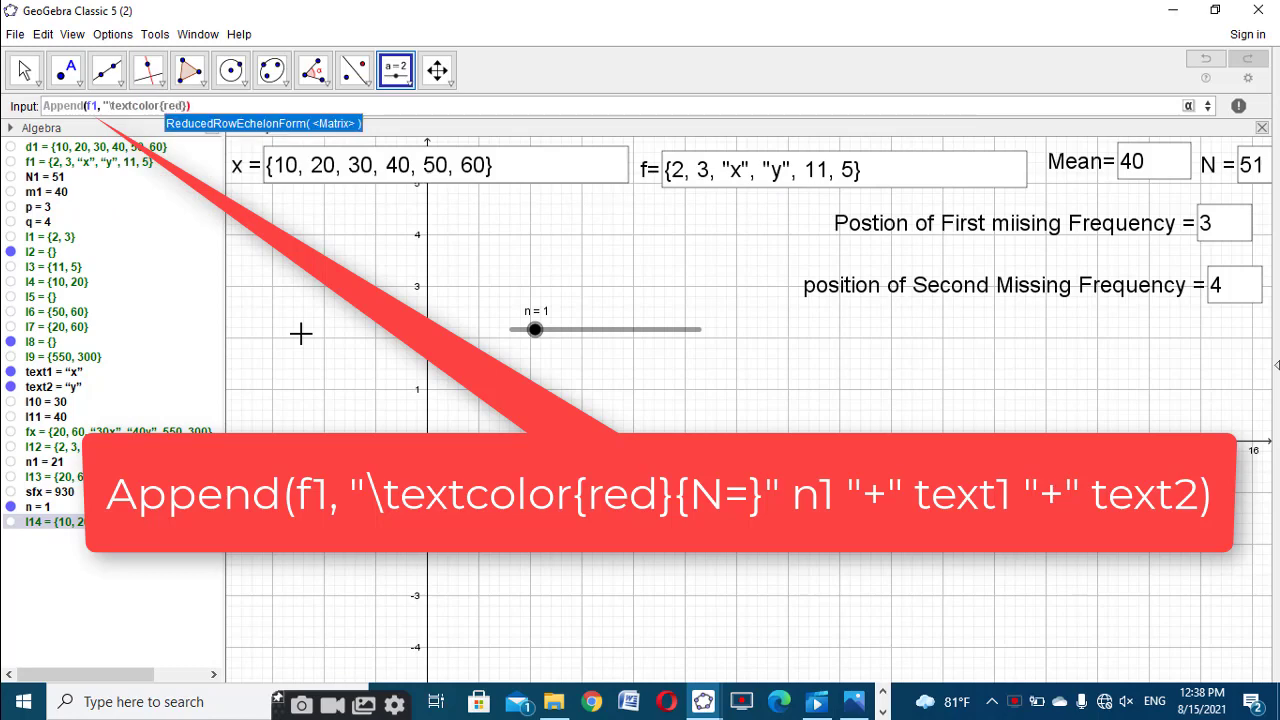
{"action": "type", "text": "{"}
{"action": "type", "text": "N="}
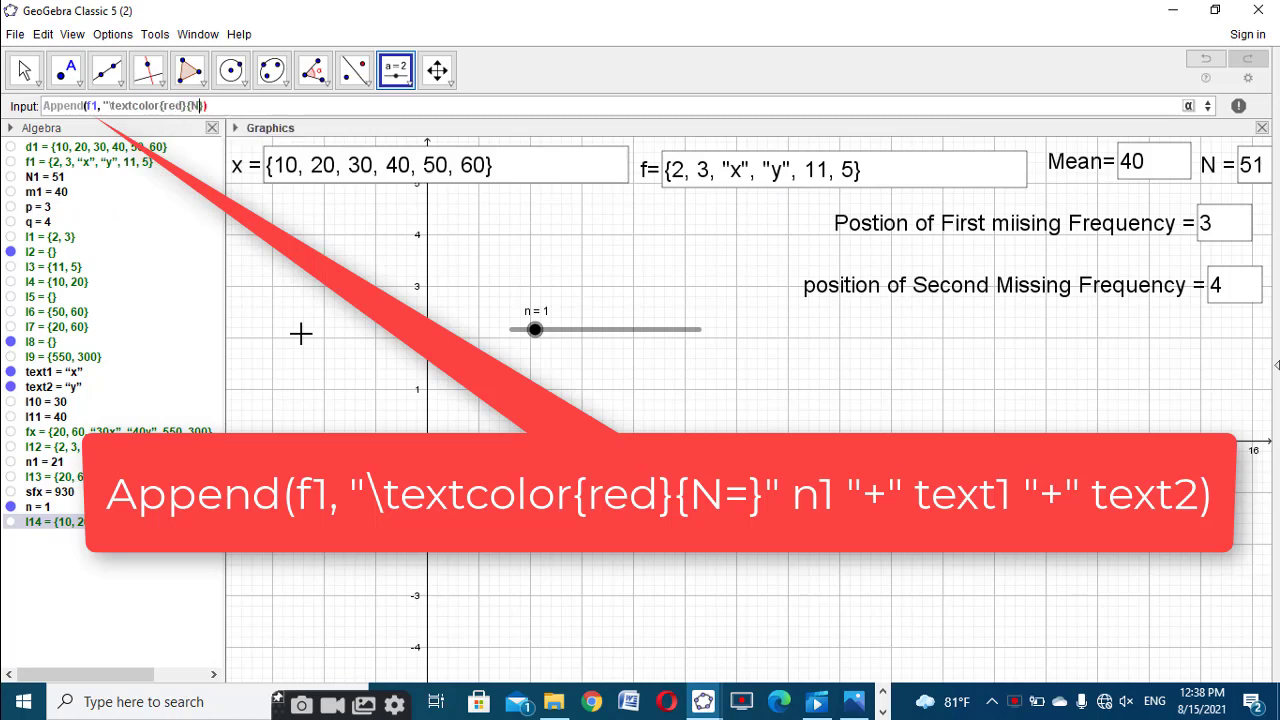
{"action": "type", "text": "}\"n1+"}
{"action": "key", "text": "BackSpace"}
{"action": "type", "text": "\"+\"text1\"+\""}
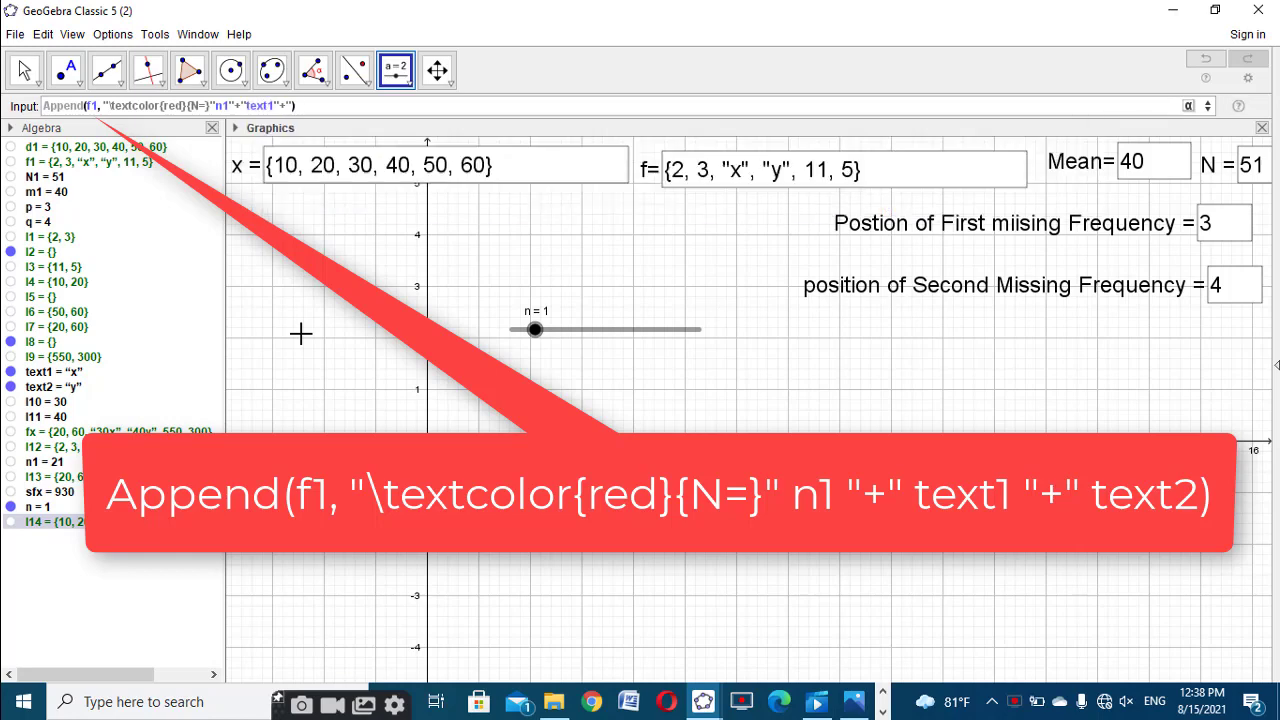
{"action": "type", "text": "text2"}
{"action": "key", "text": "Return"}
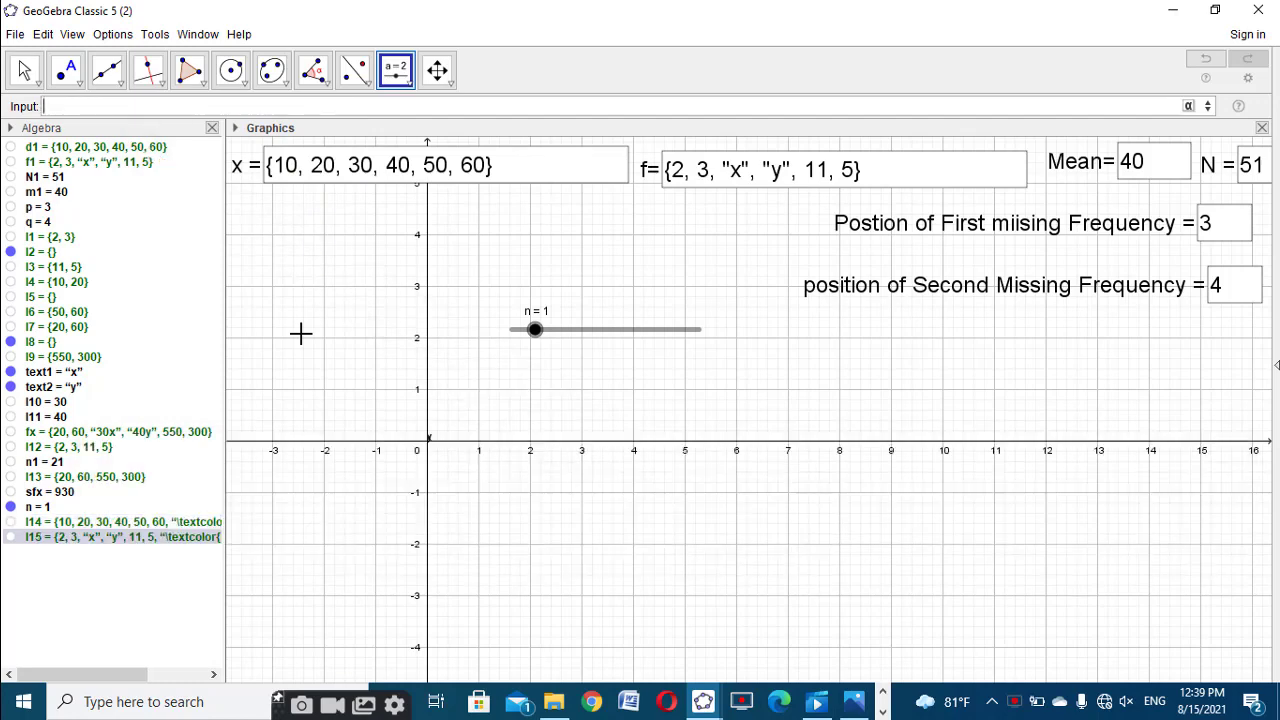
Create the fx column list with Append(fx, "\textcolor{red}{Σfx=}"sfx"+"l10 text1"+"l11 text2)
{"action": "type", "text": "app"}
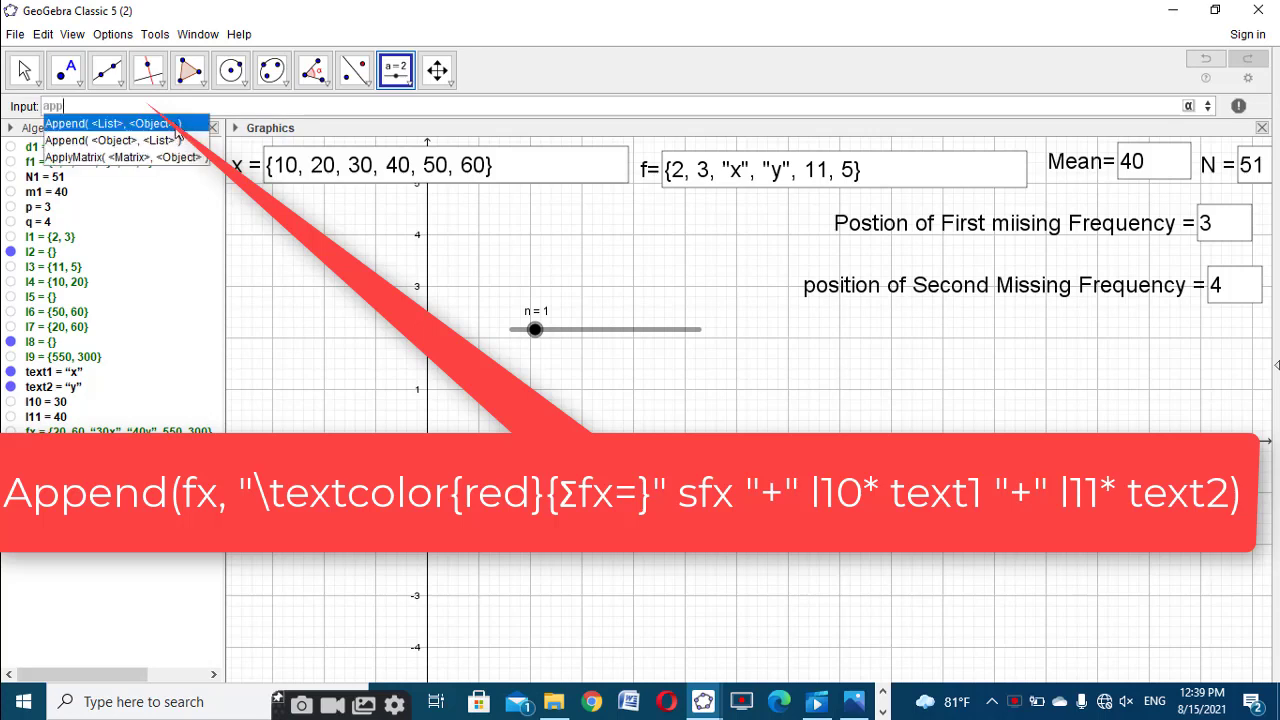
{"action": "left_click", "coordinate": [178, 126]}
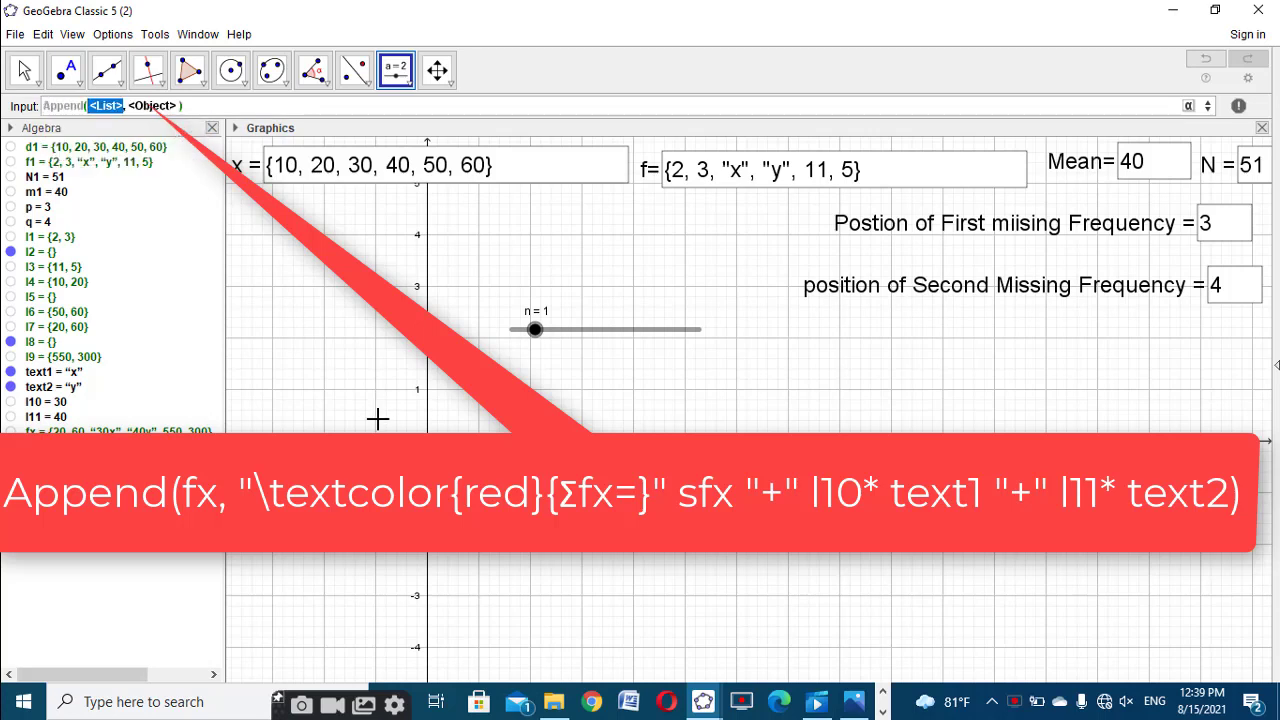
{"action": "type", "text": "fx"}
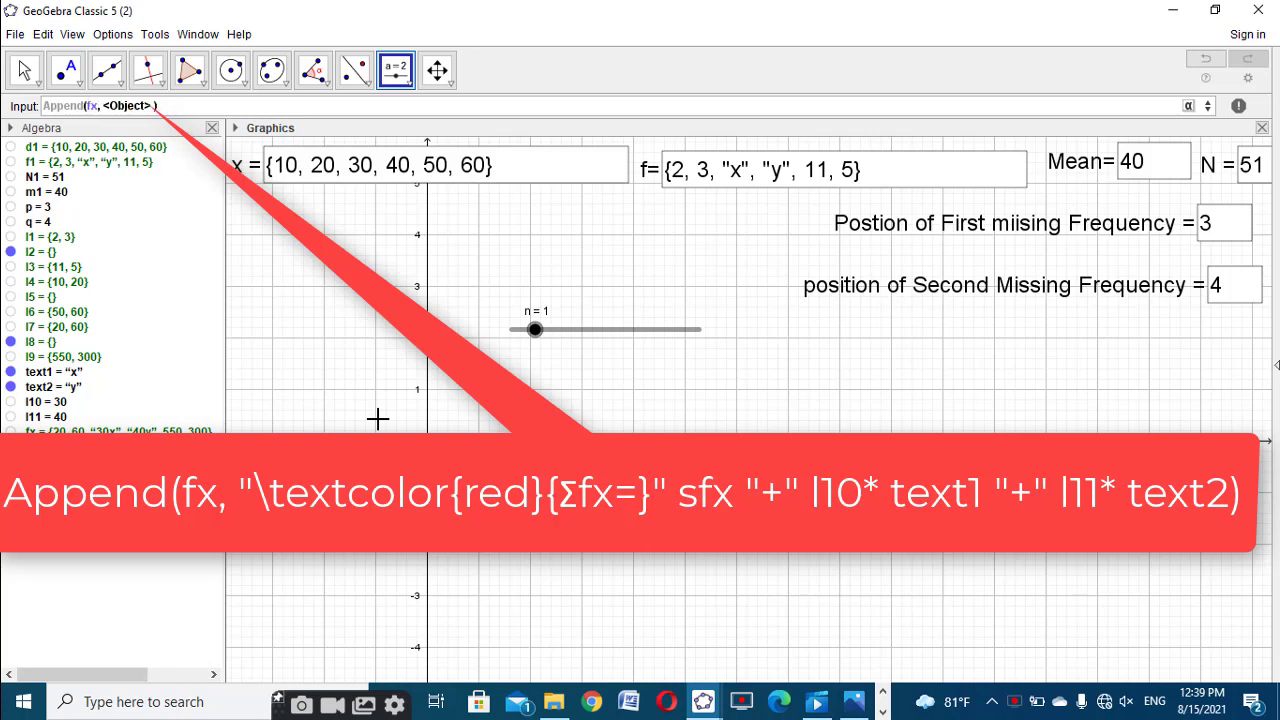
{"action": "key", "text": "Tab"}
{"action": "type", "text": "\"\\textcolor{red}{"}
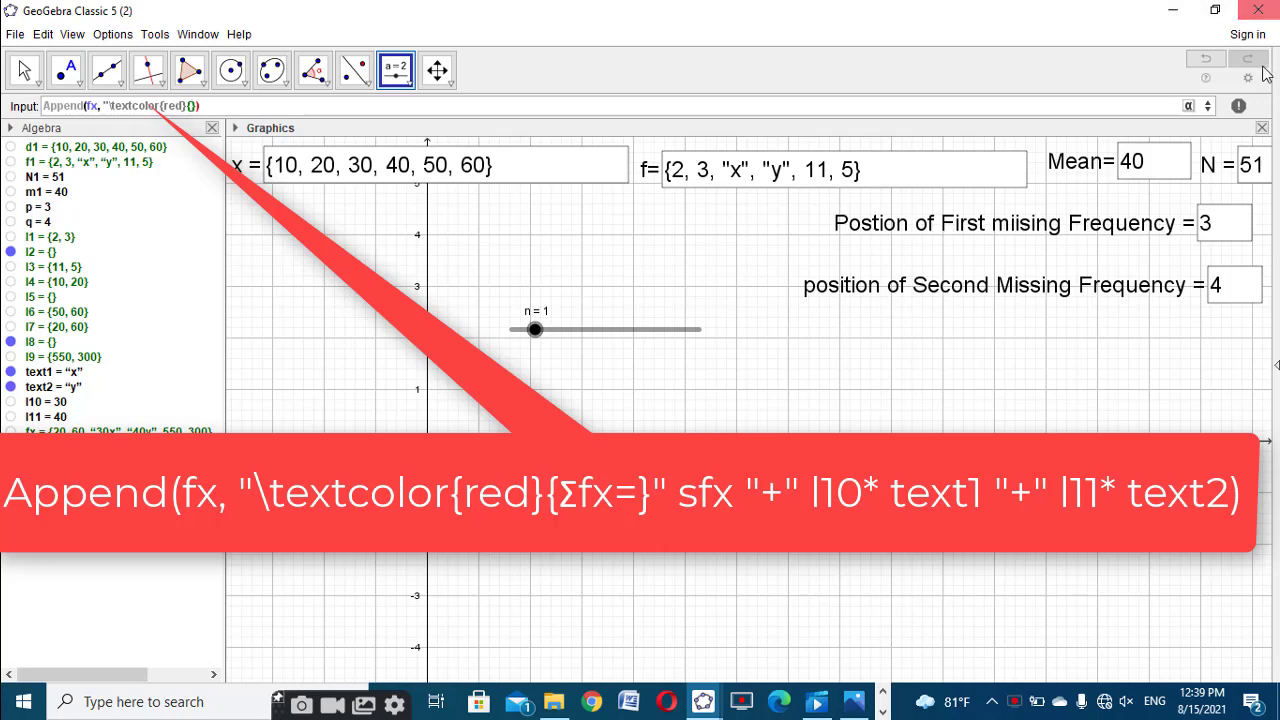
{"action": "left_click", "coordinate": [1188, 107]}
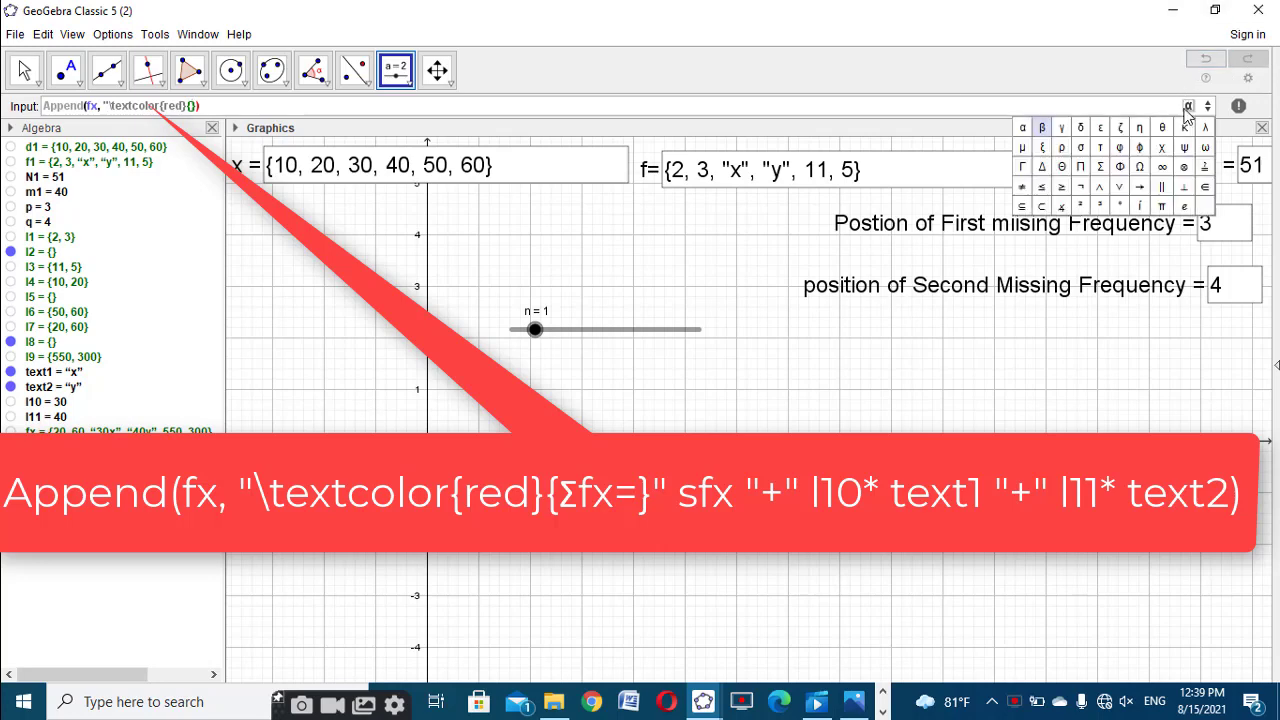
{"action": "left_click", "coordinate": [1100, 166]}
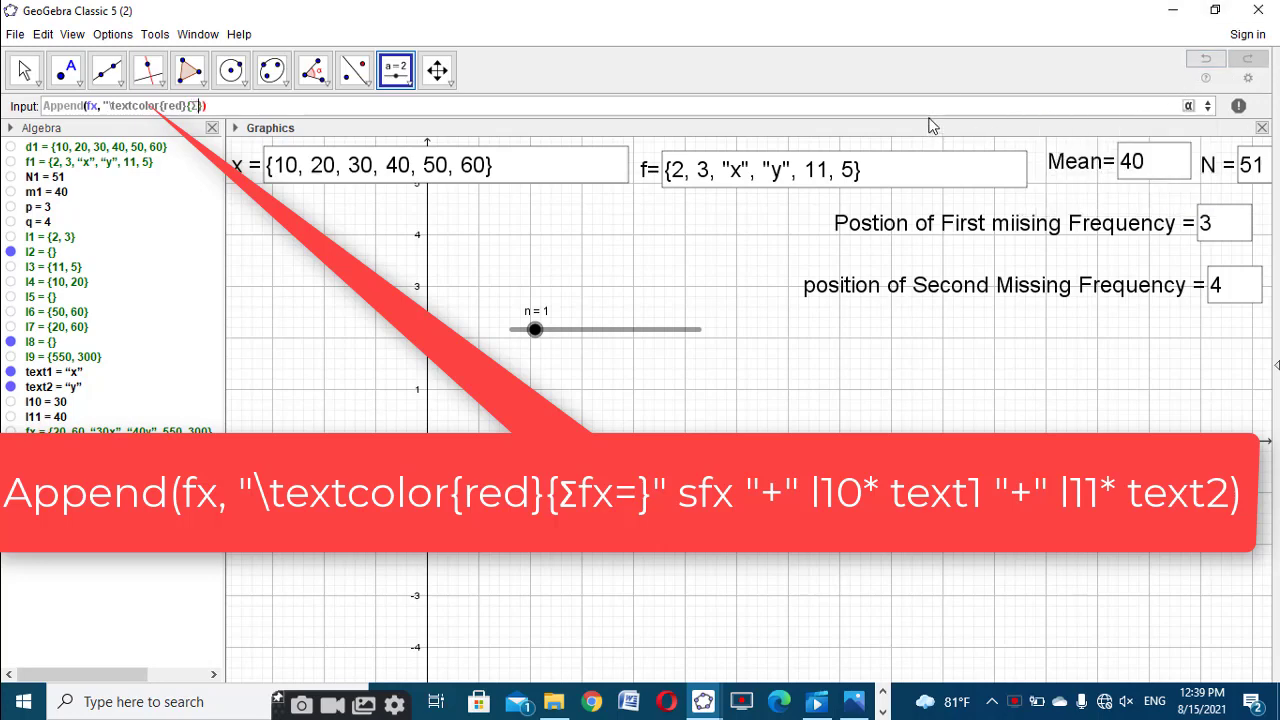
{"action": "type", "text": "fx=}\"sfx\"+\"l10 text1"}
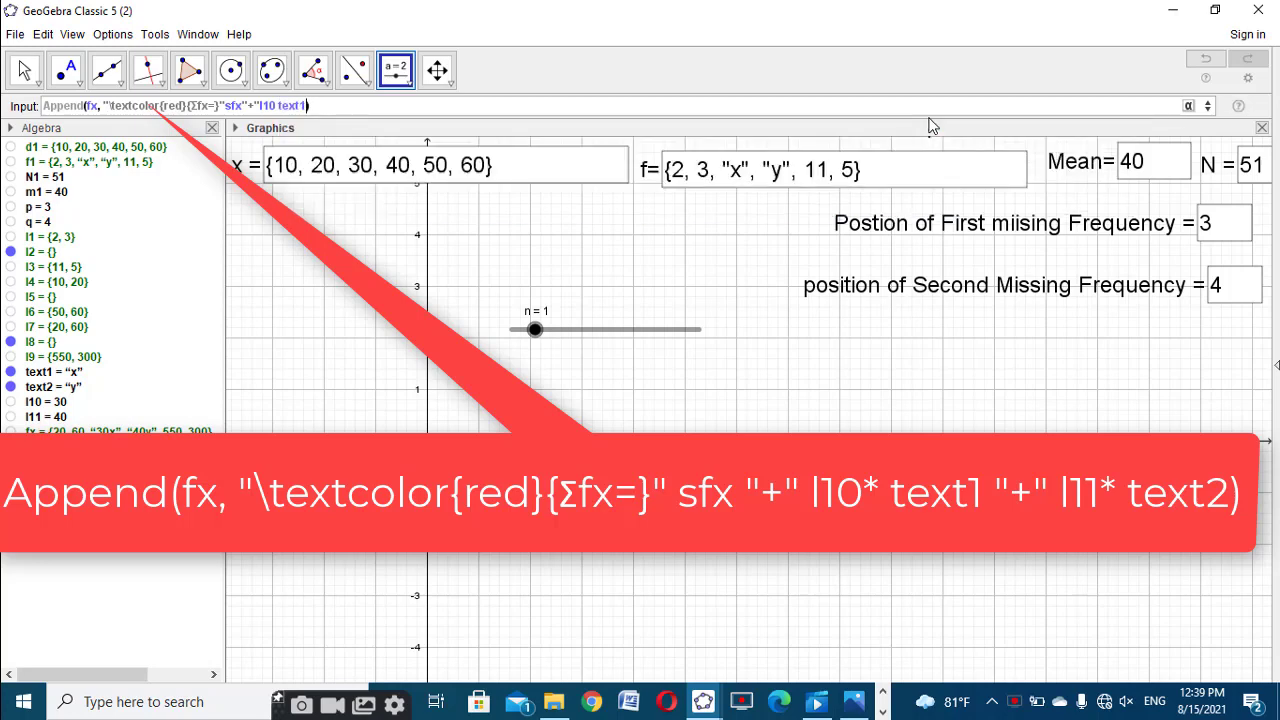
{"action": "type", "text": "\"+\""}
{"action": "type", "text": "l11"}
{"action": "type", "text": " text2"}
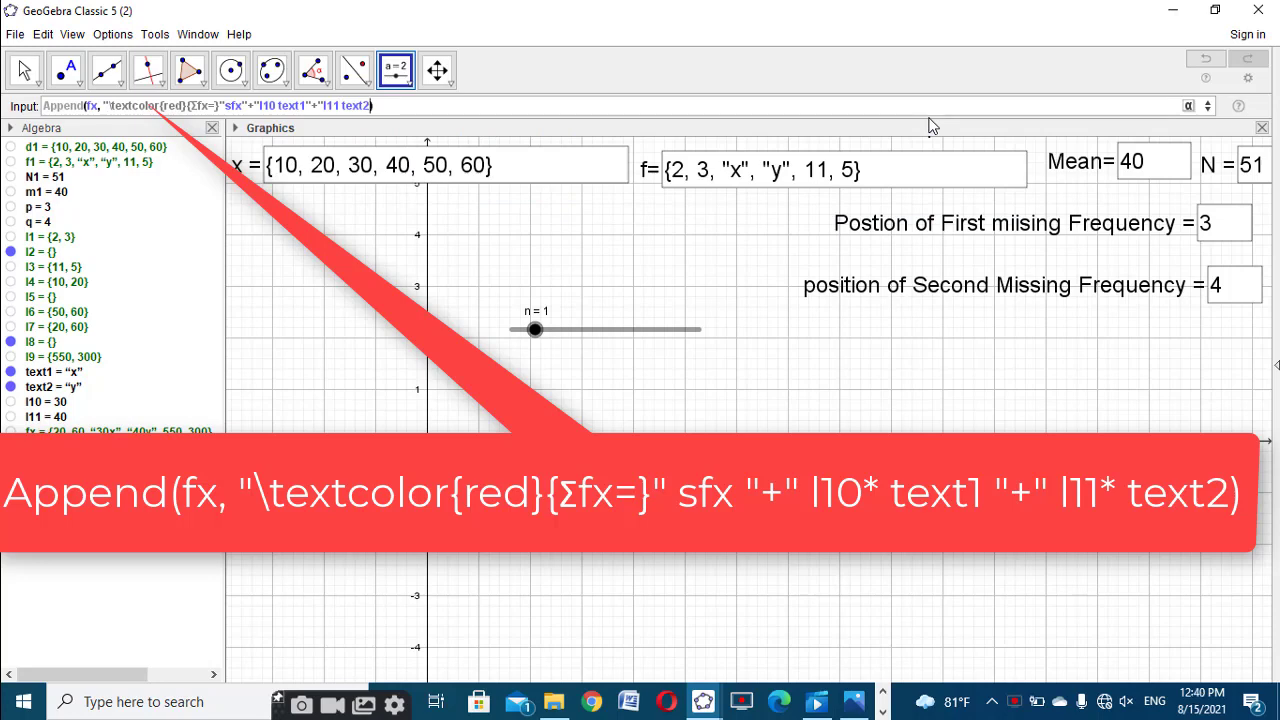
{"action": "key", "text": "Return"}
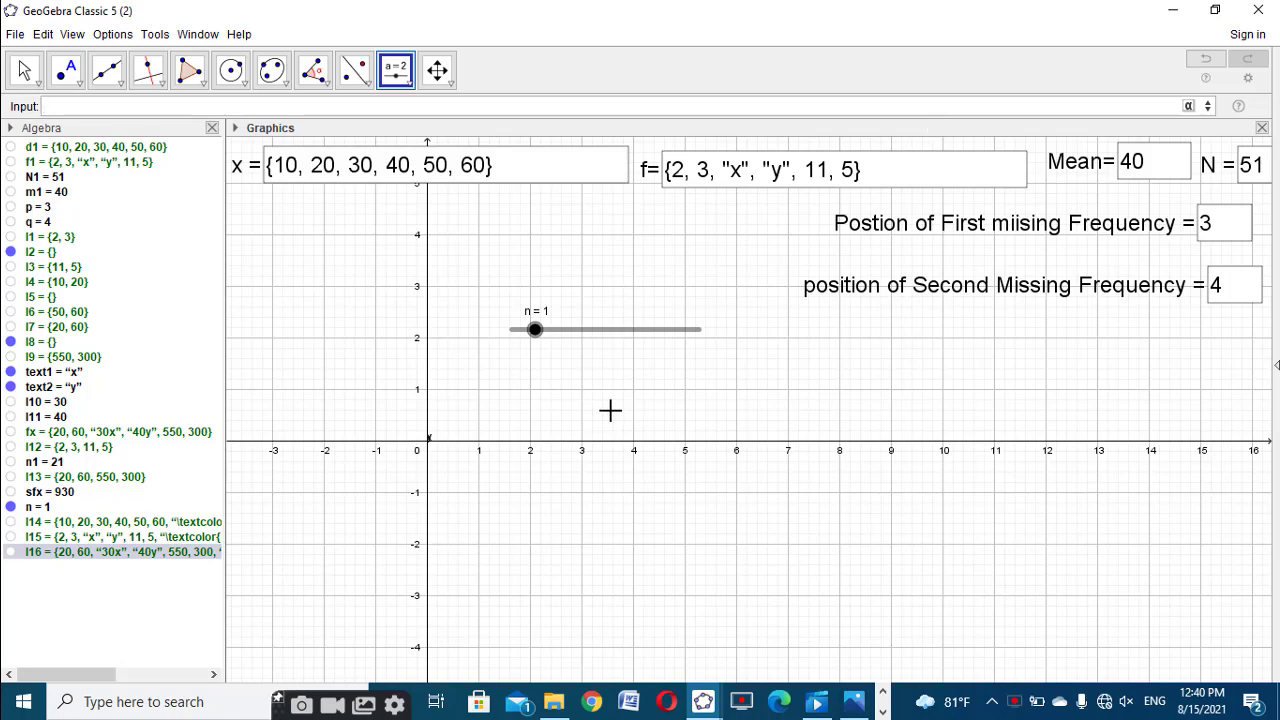
Set slider n to 0 and begin a TableText formula with First(Append("\textcolor{red}{X}", l14), n) as its first column
{"action": "left_click_drag", "start_coordinate": [533, 334], "coordinate": [452, 363]}
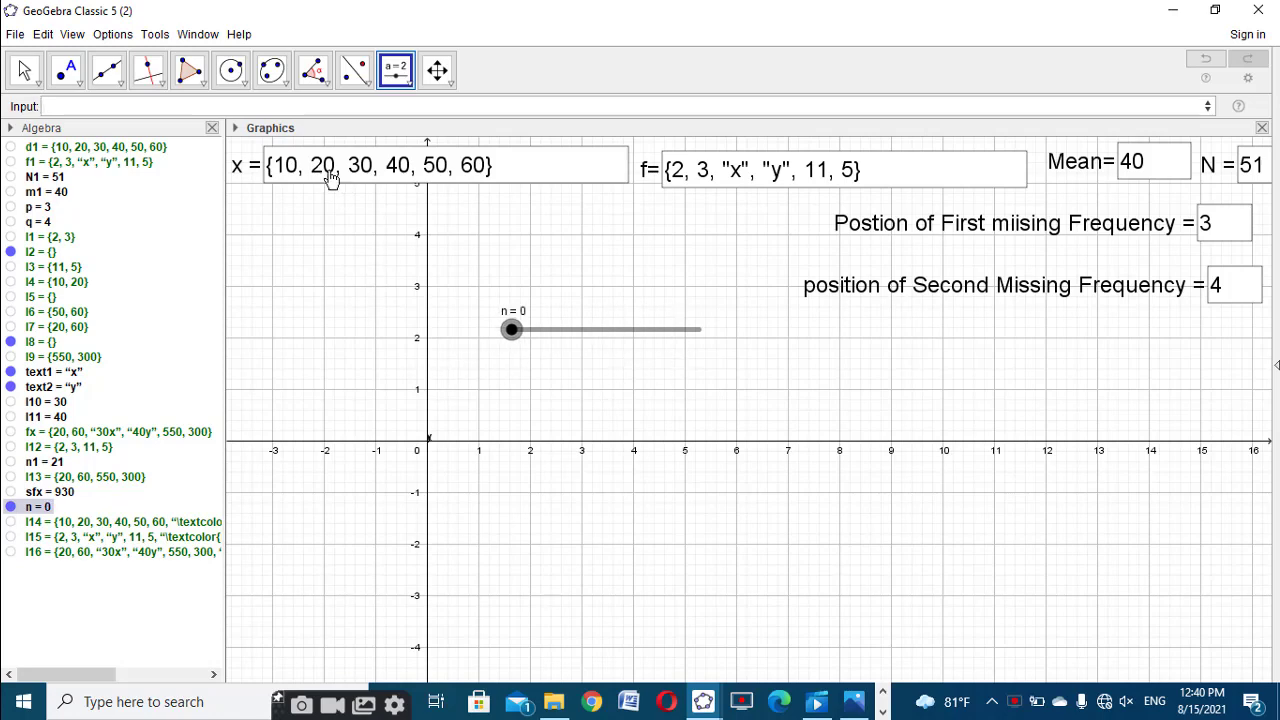
{"action": "type", "text": "t"}
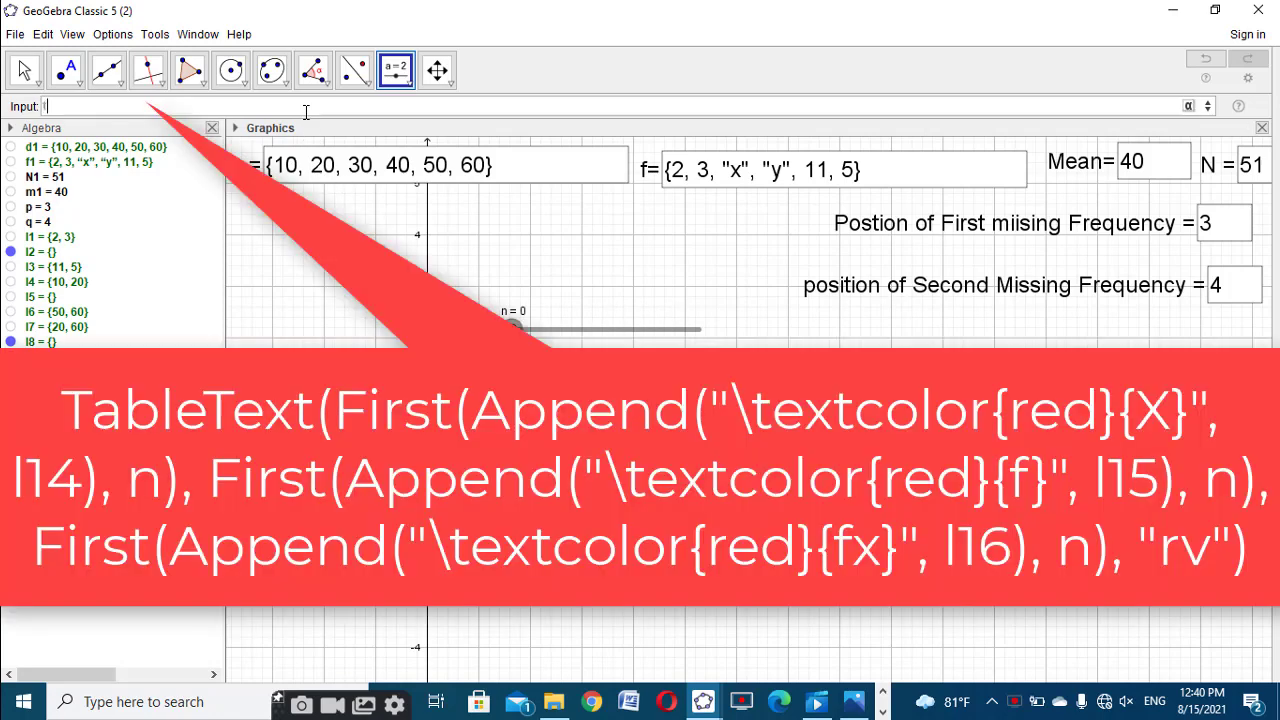
{"action": "type", "text": "abletext"}
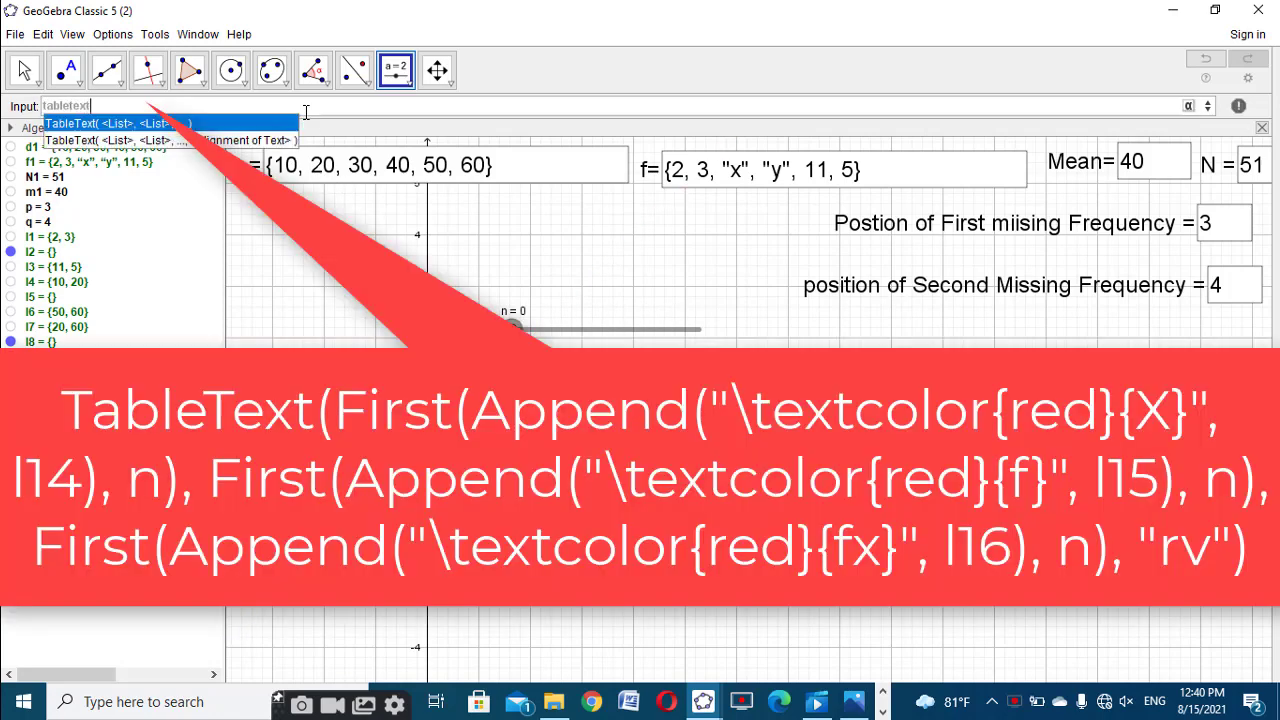
{"action": "left_click", "coordinate": [276, 126]}
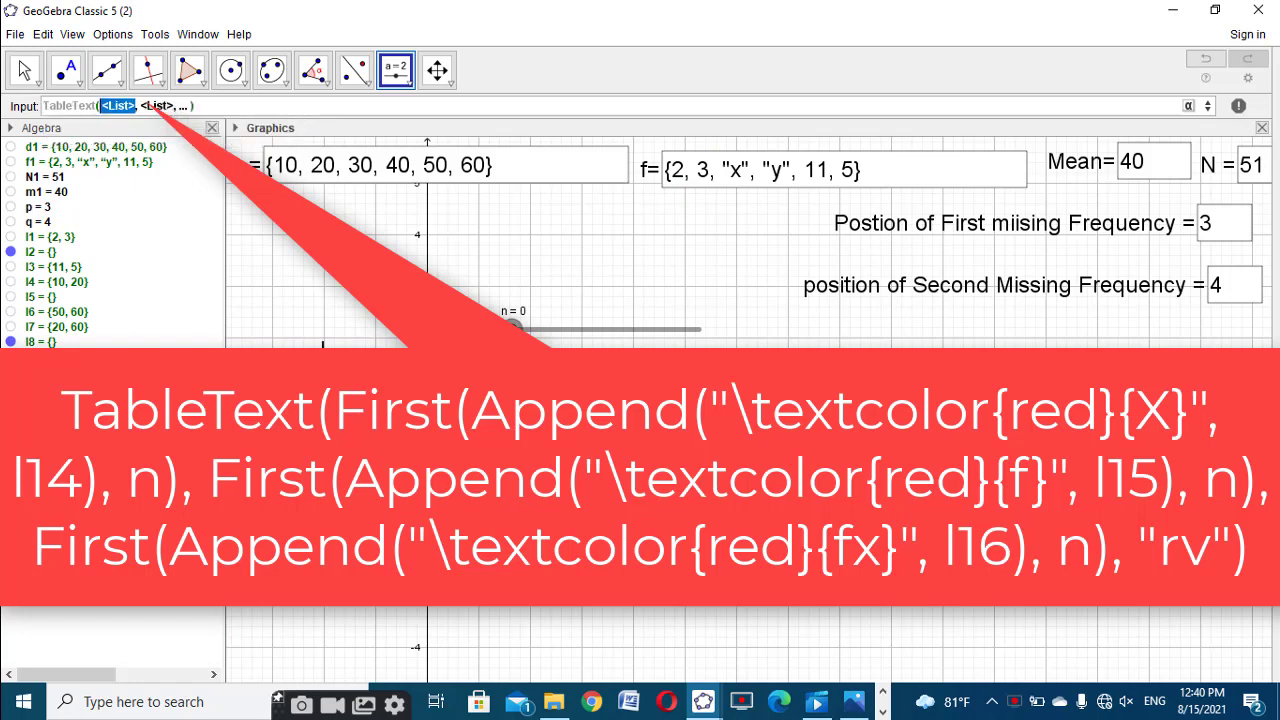
{"action": "type", "text": "first"}
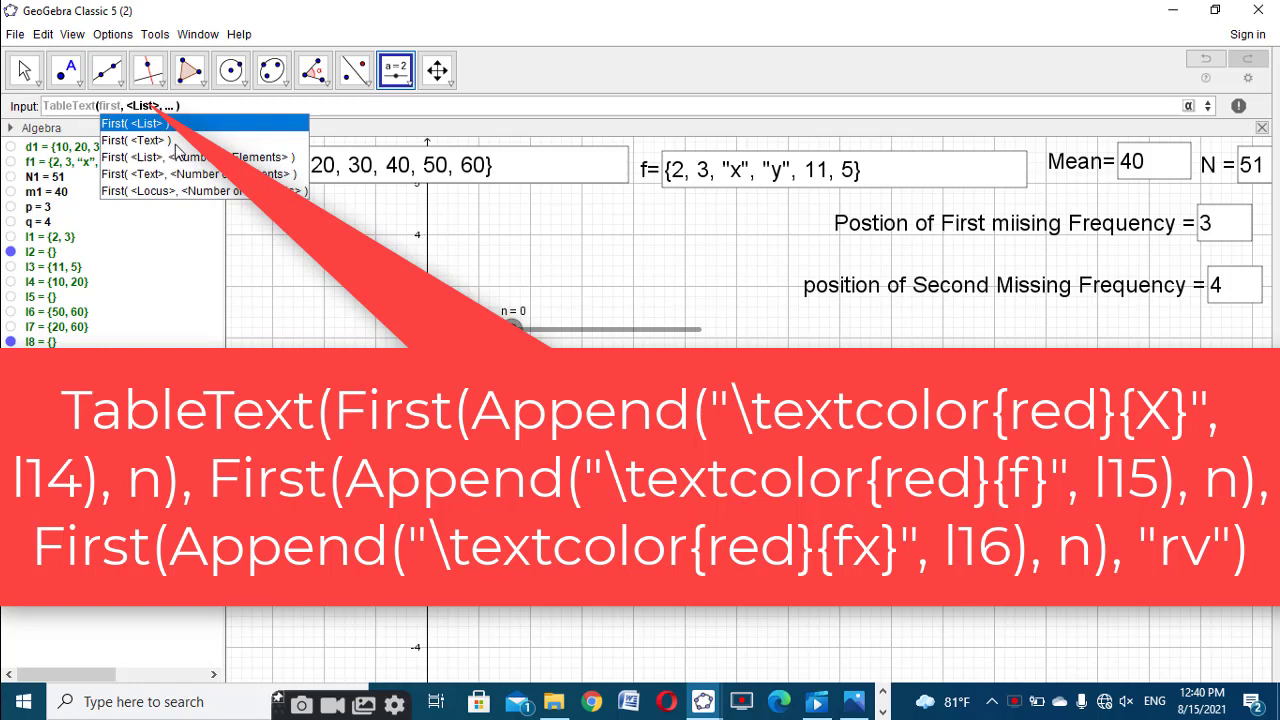
{"action": "left_click", "coordinate": [184, 158]}
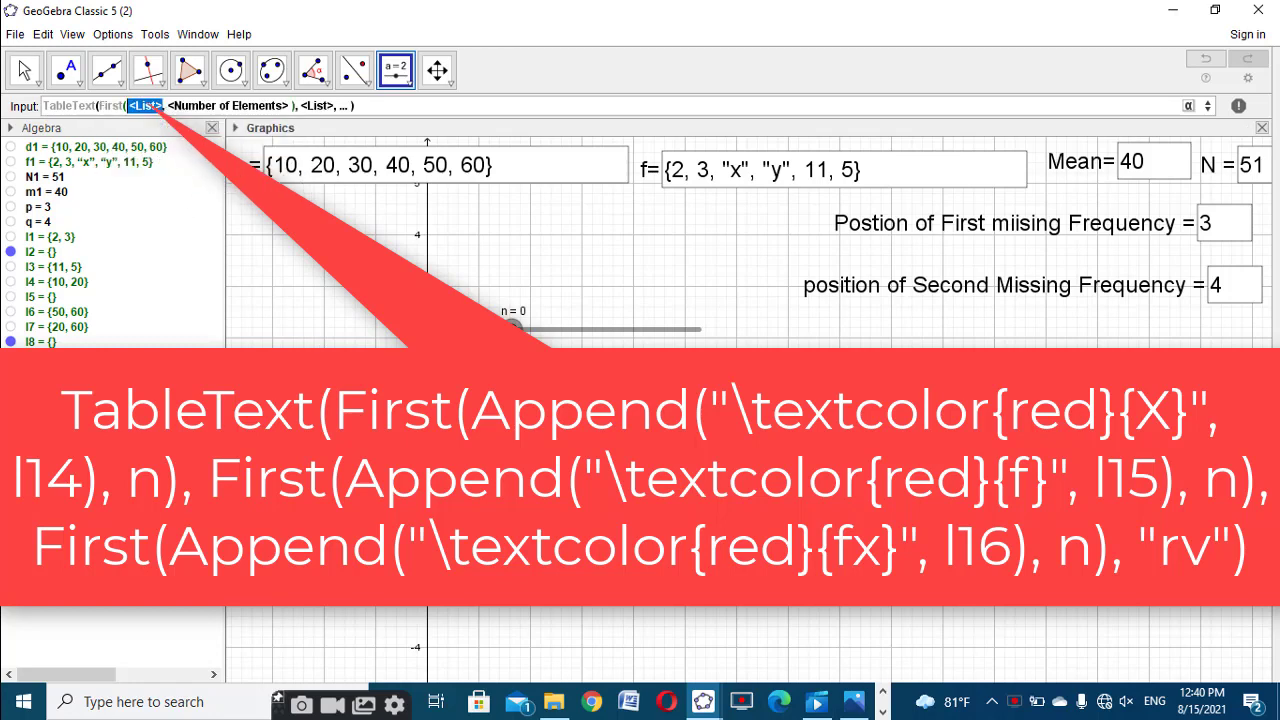
{"action": "type", "text": "App"}
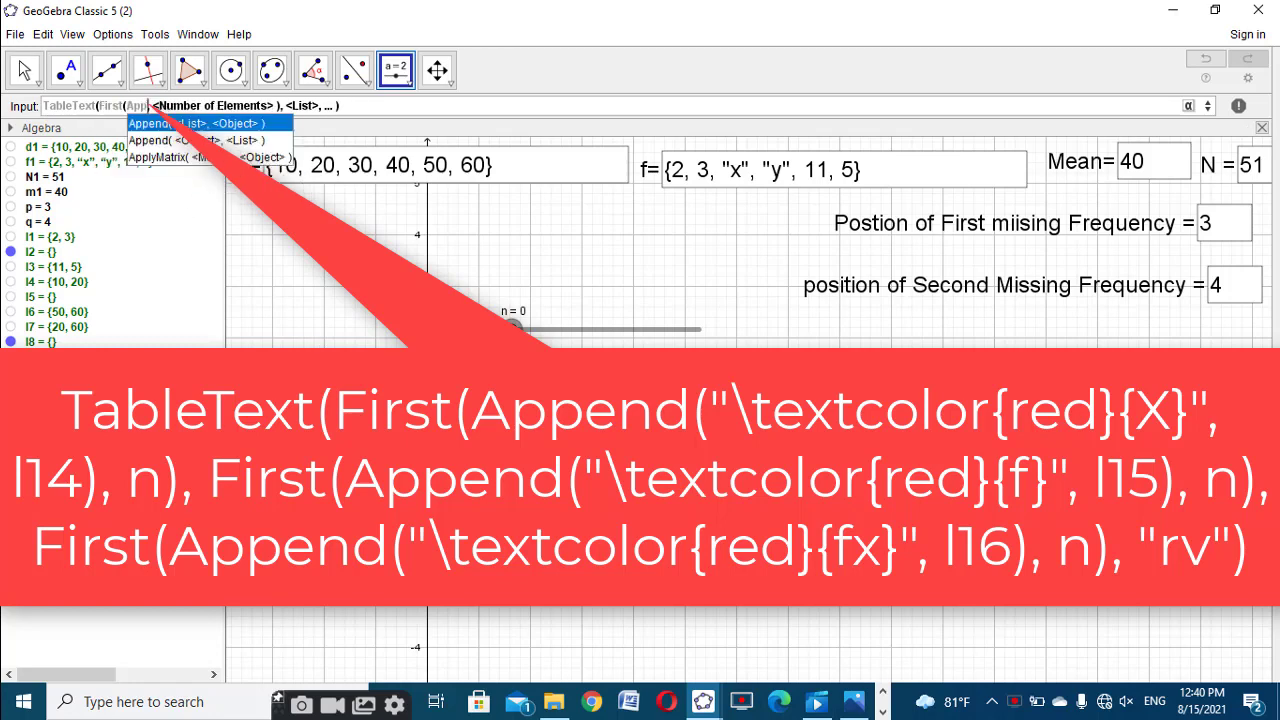
{"action": "left_click", "coordinate": [240, 141]}
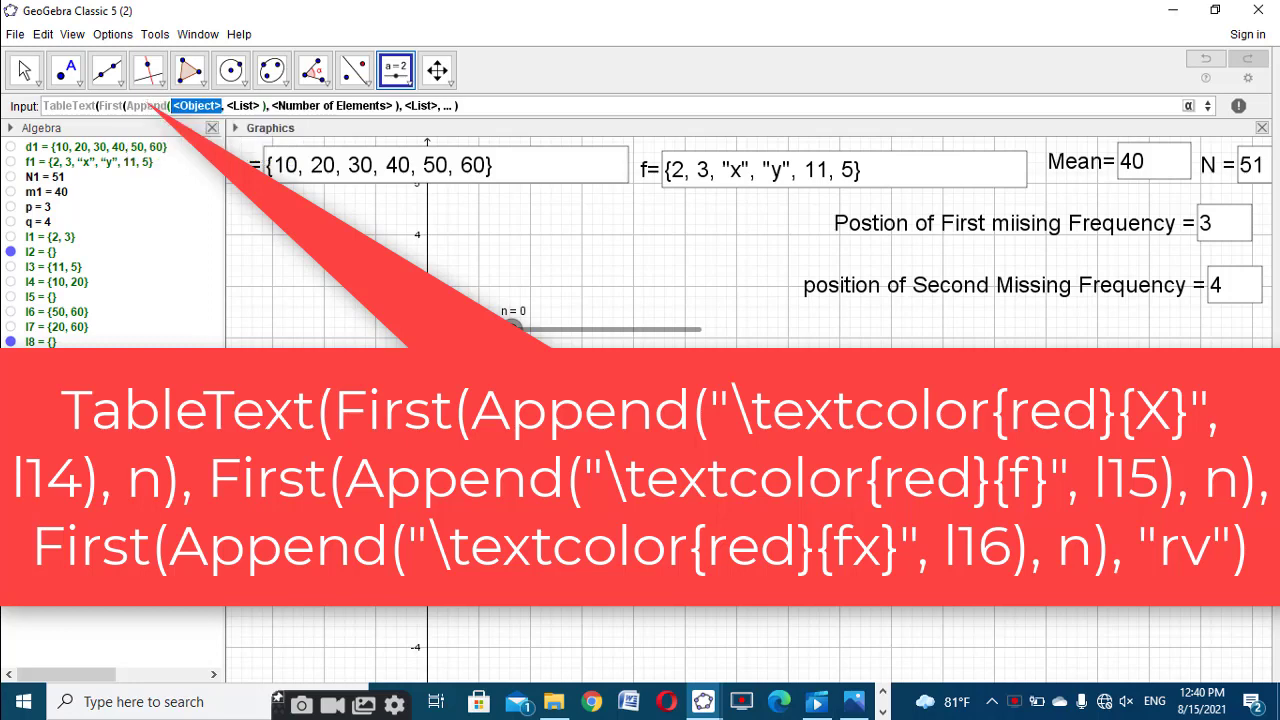
{"action": "type", "text": "\""}
{"action": "type", "text": "\\textc"}
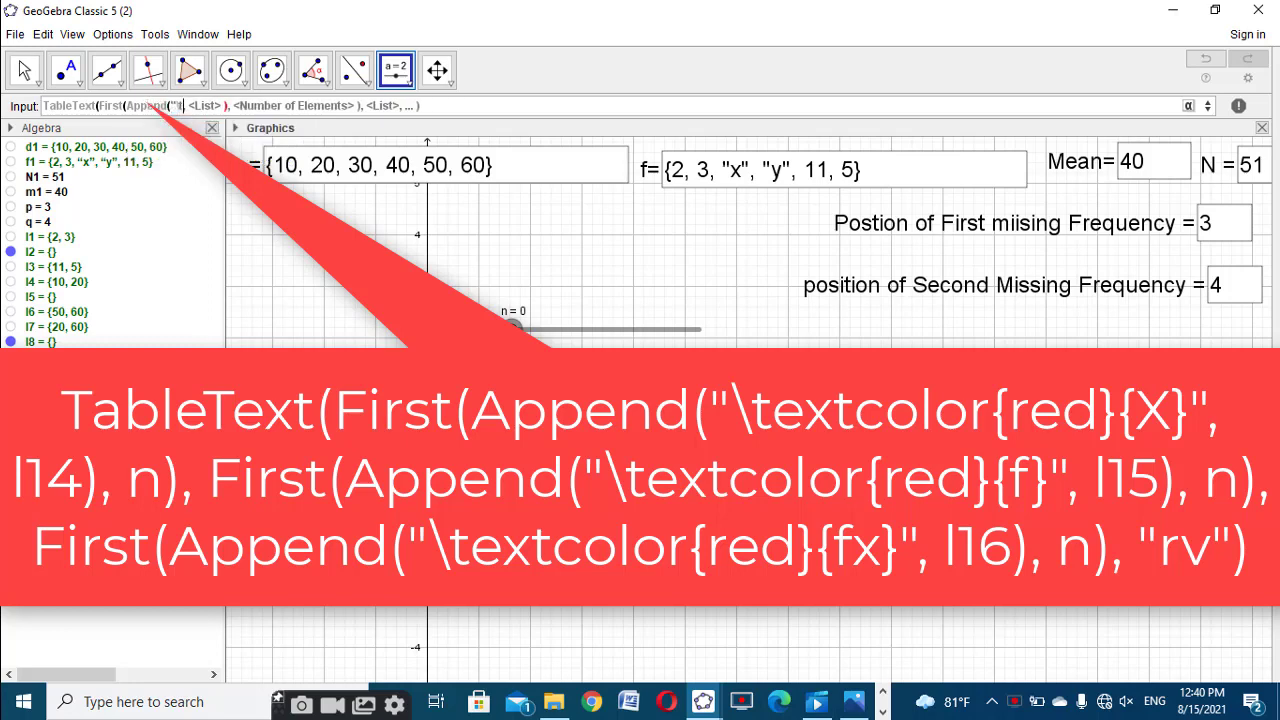
{"action": "type", "text": "olor"}
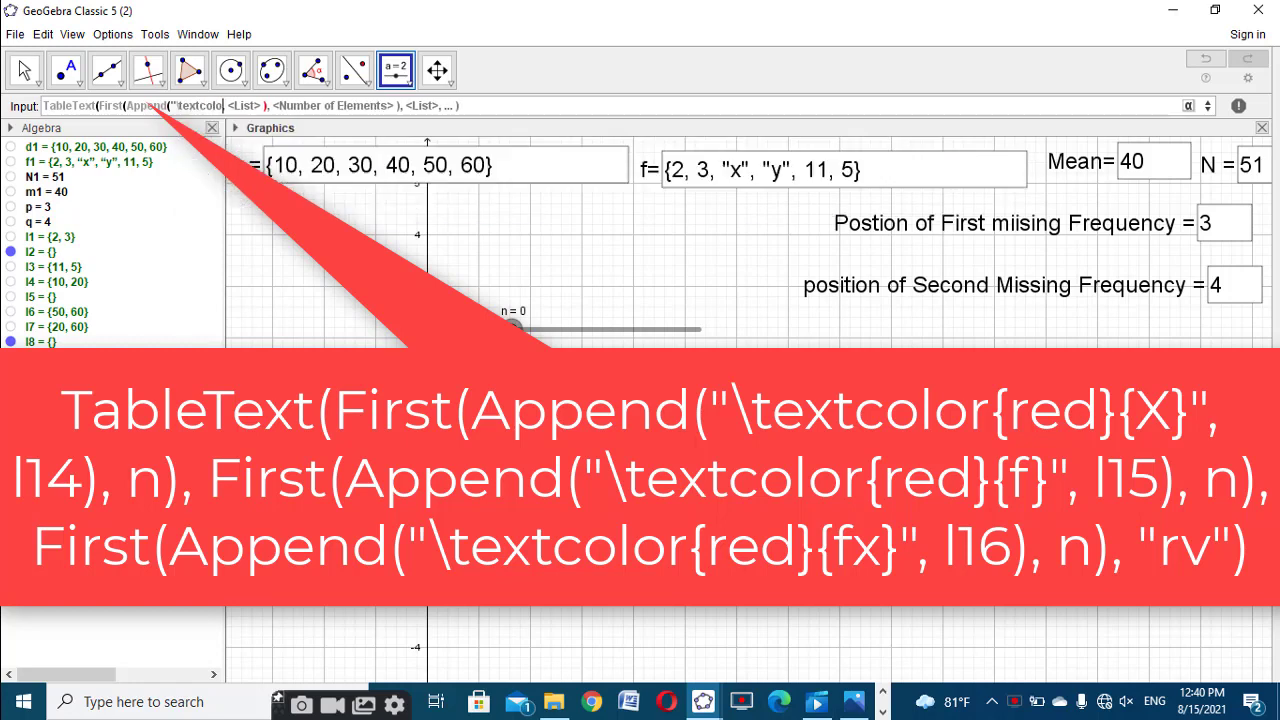
{"action": "type", "text": "{red"}
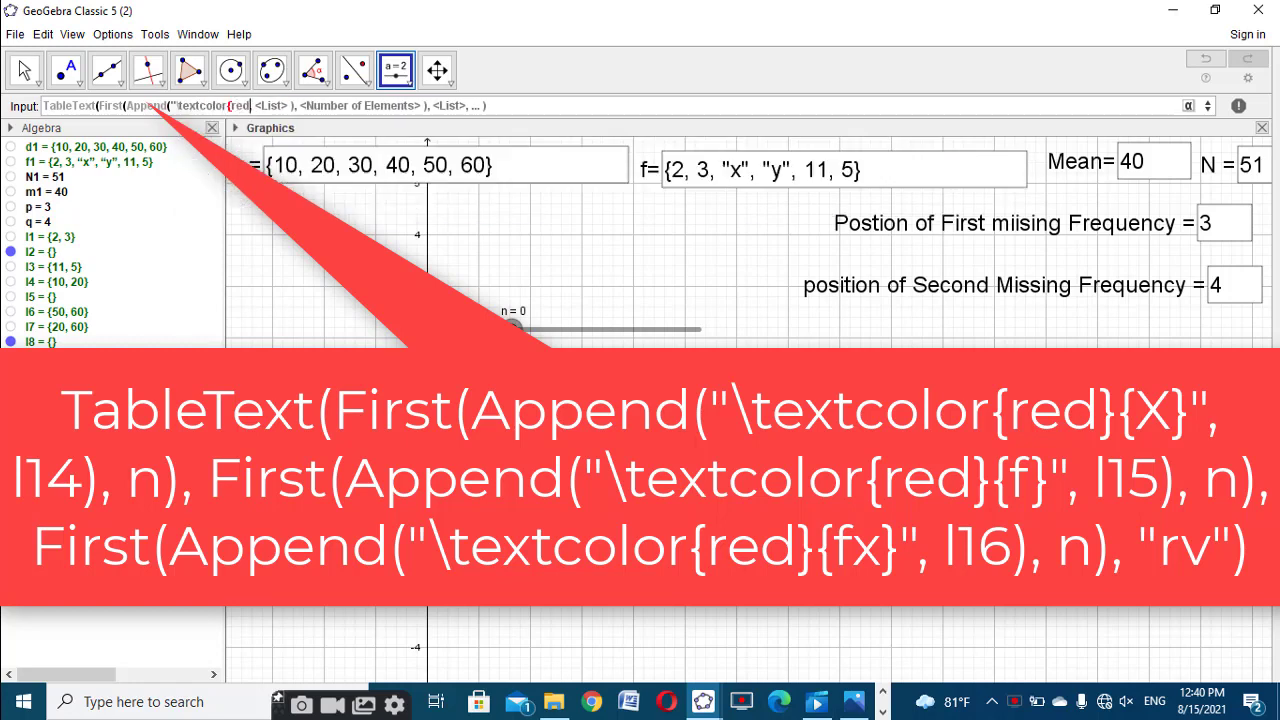
{"action": "type", "text": "}{"}
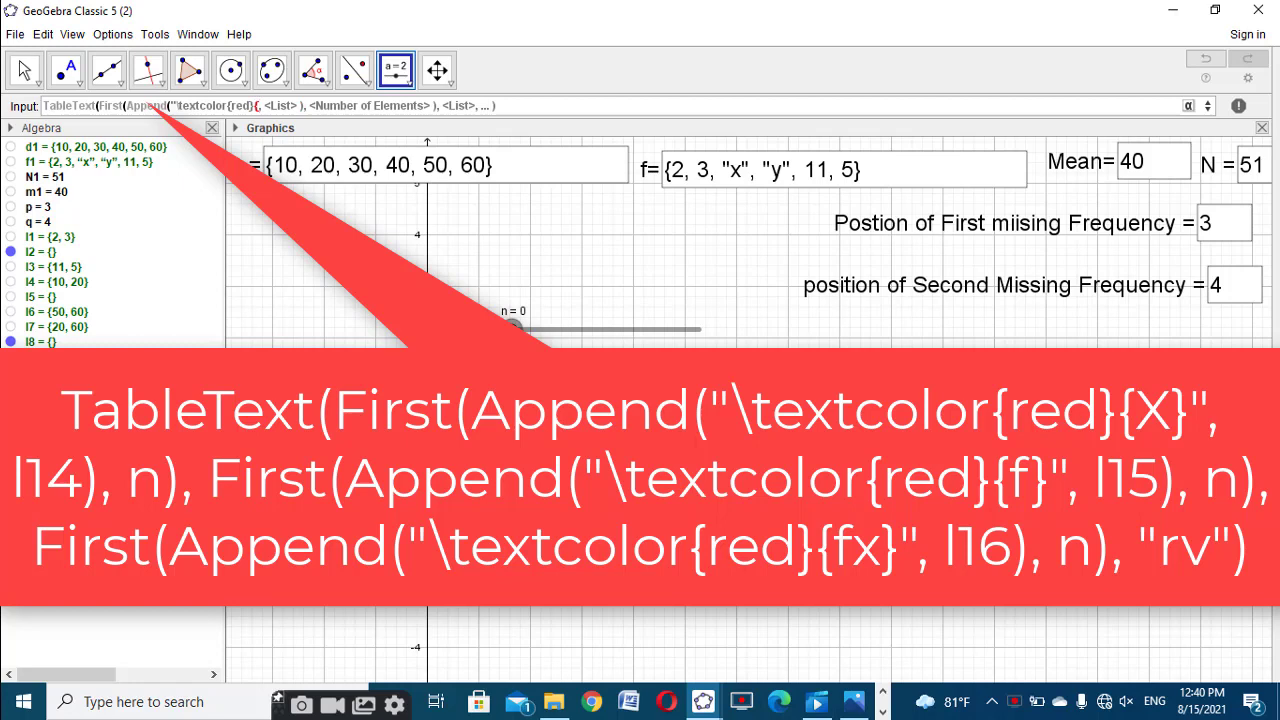
{"action": "type", "text": "X"}
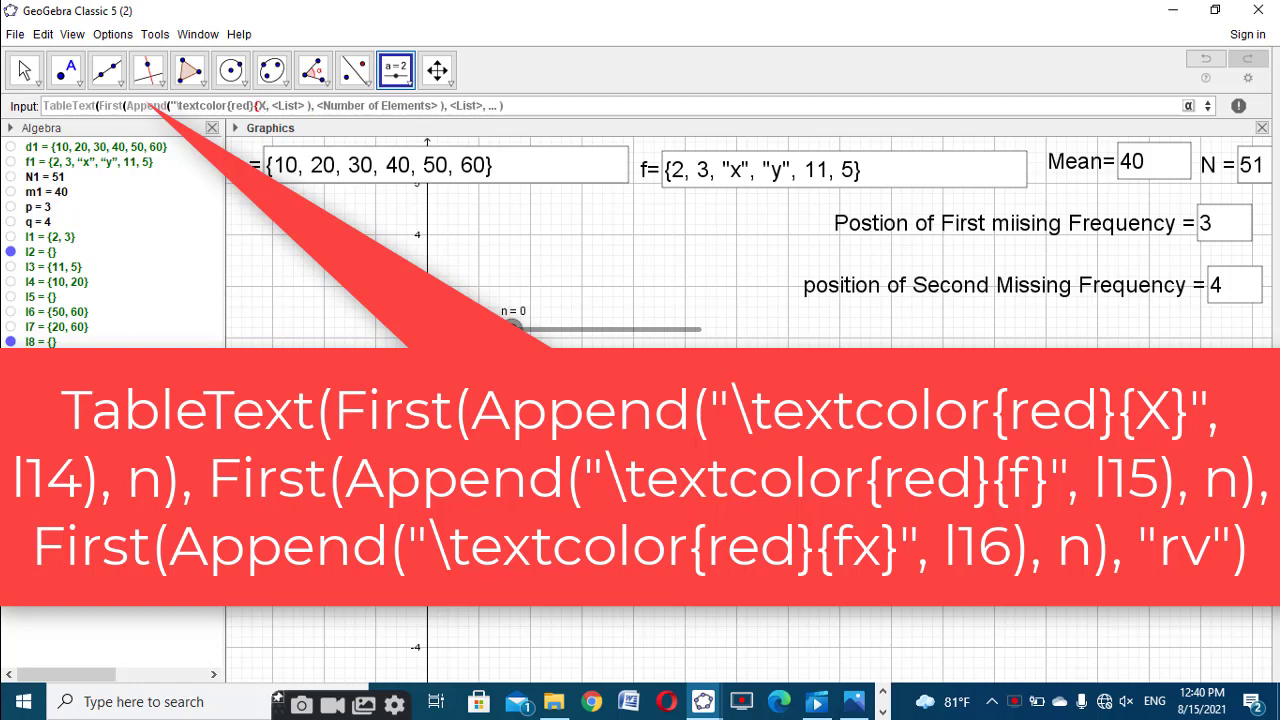
{"action": "type", "text": "}\", "}
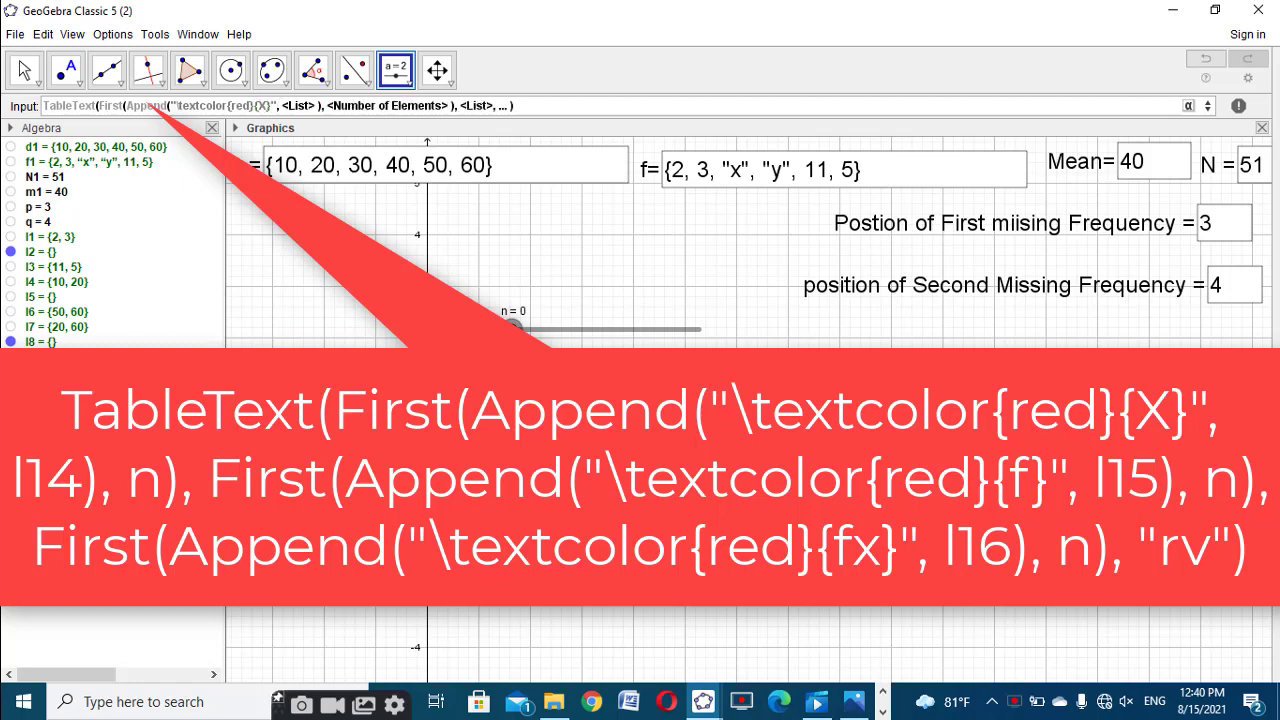
{"action": "type", "text": "l1"}
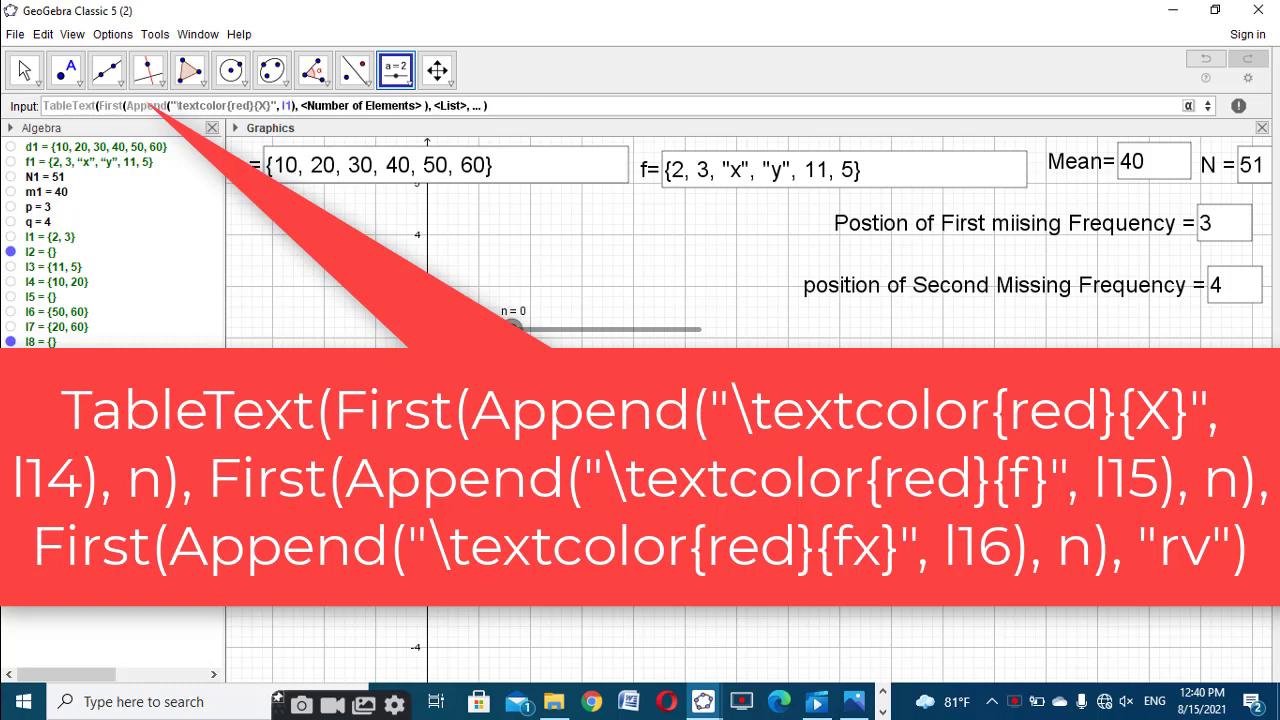
{"action": "type", "text": "4"}
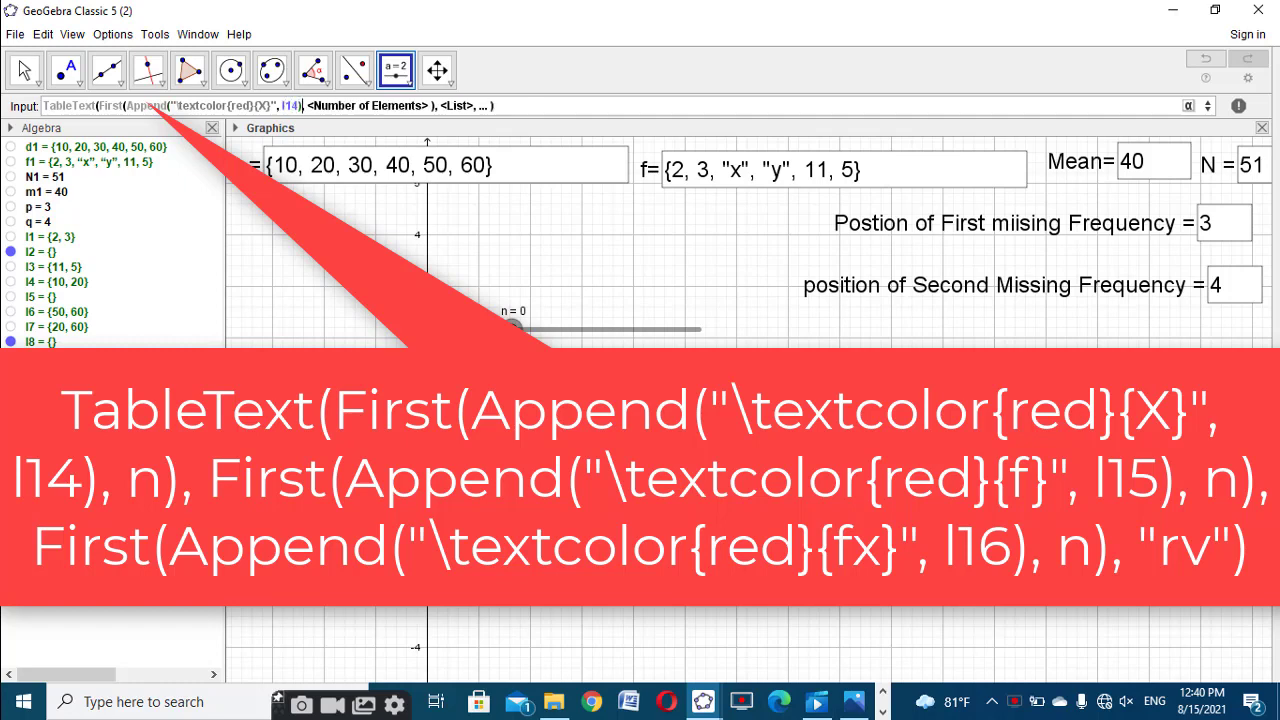
{"action": "key", "text": "Tab"}
{"action": "type", "text": "n"}
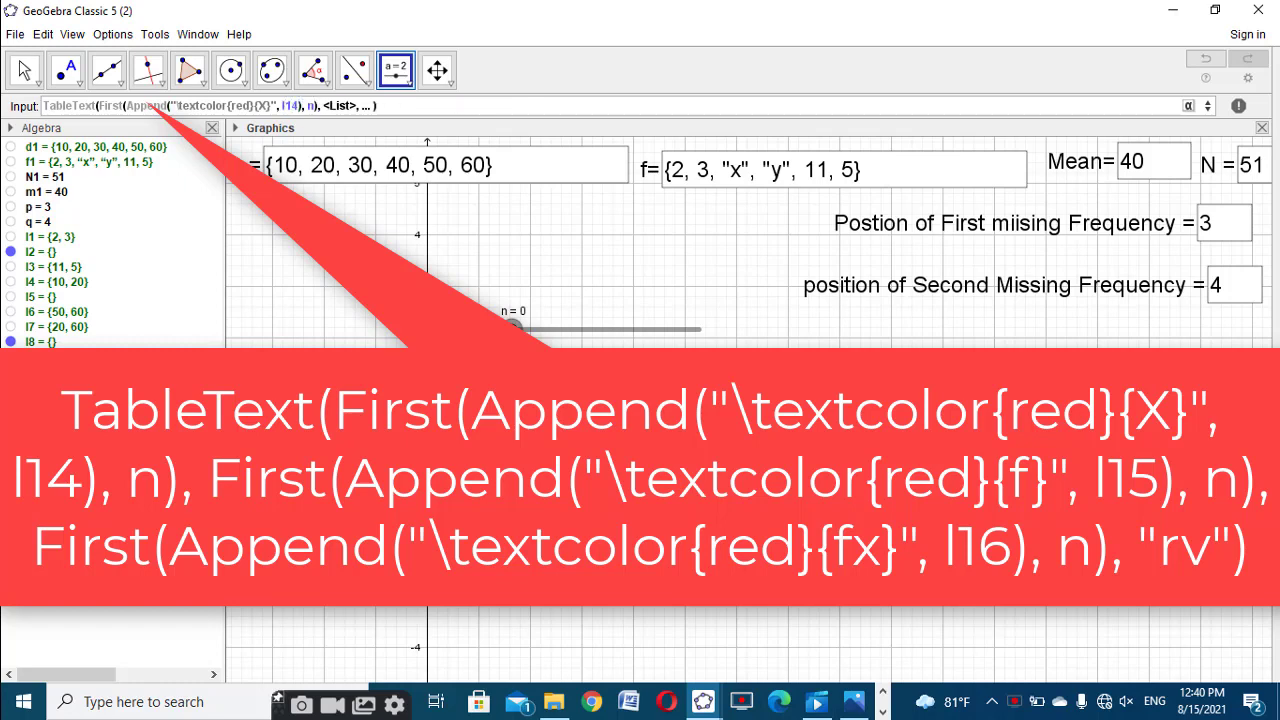
Add First(Append("\textcolor{red}{f}", l15), n) as the second column of the TableText formula
{"action": "key", "text": "Tab"}
{"action": "type", "text": "first"}
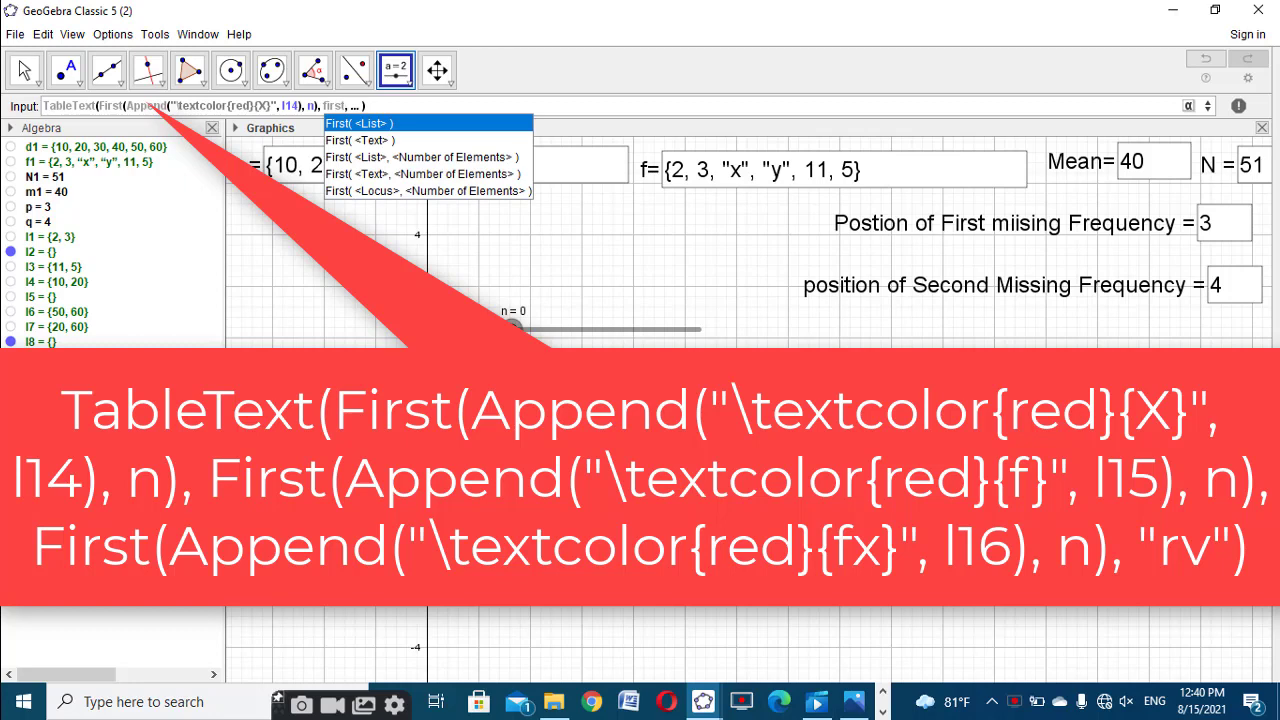
{"action": "left_click", "coordinate": [455, 158]}
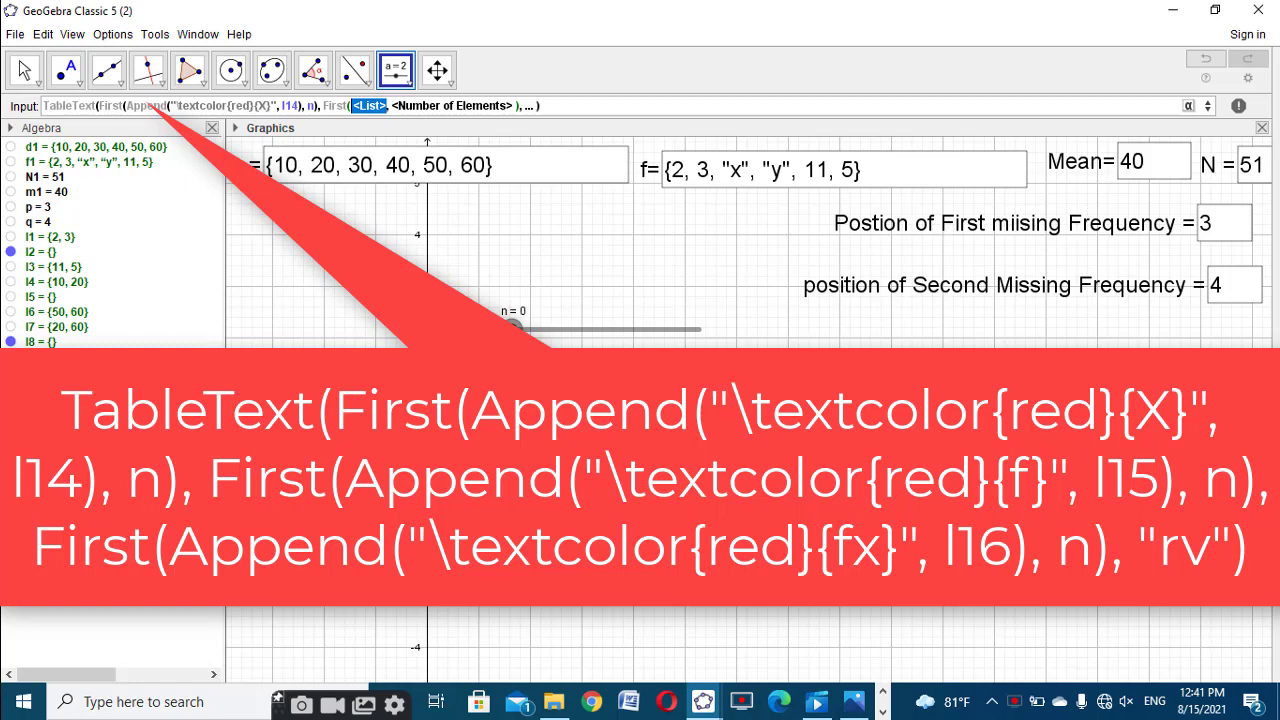
{"action": "type", "text": "A"}
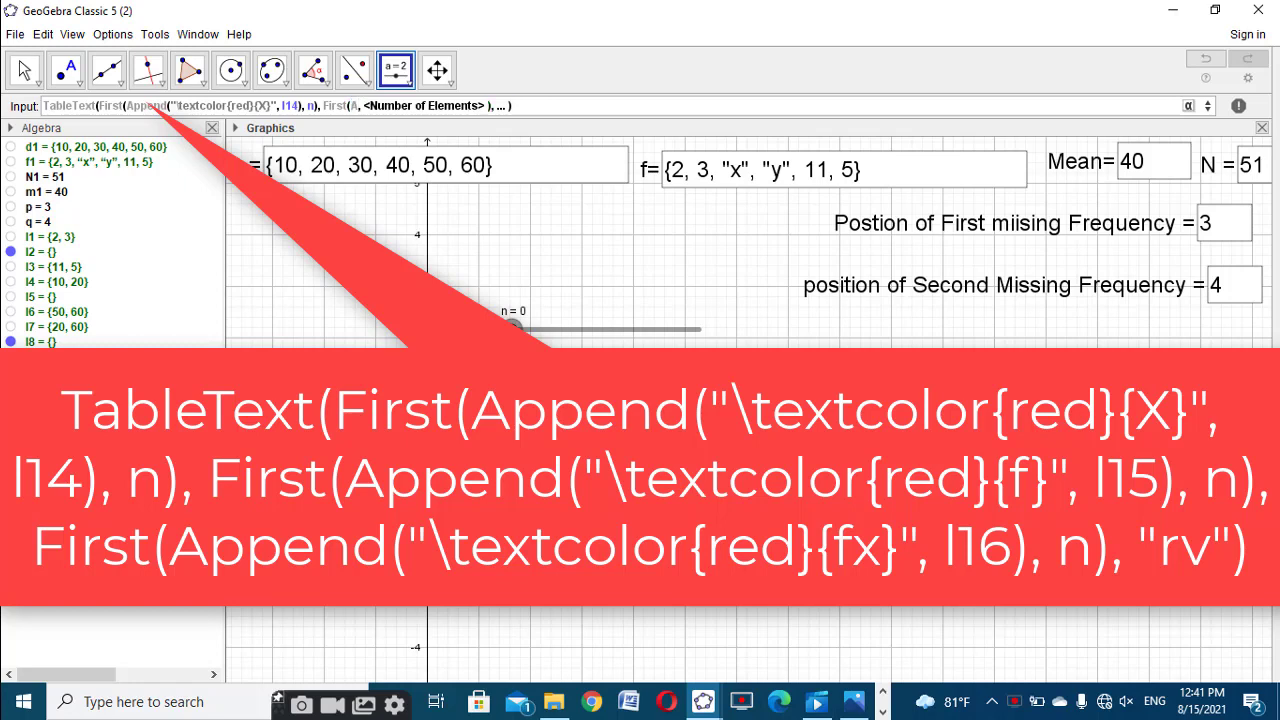
{"action": "type", "text": "pp"}
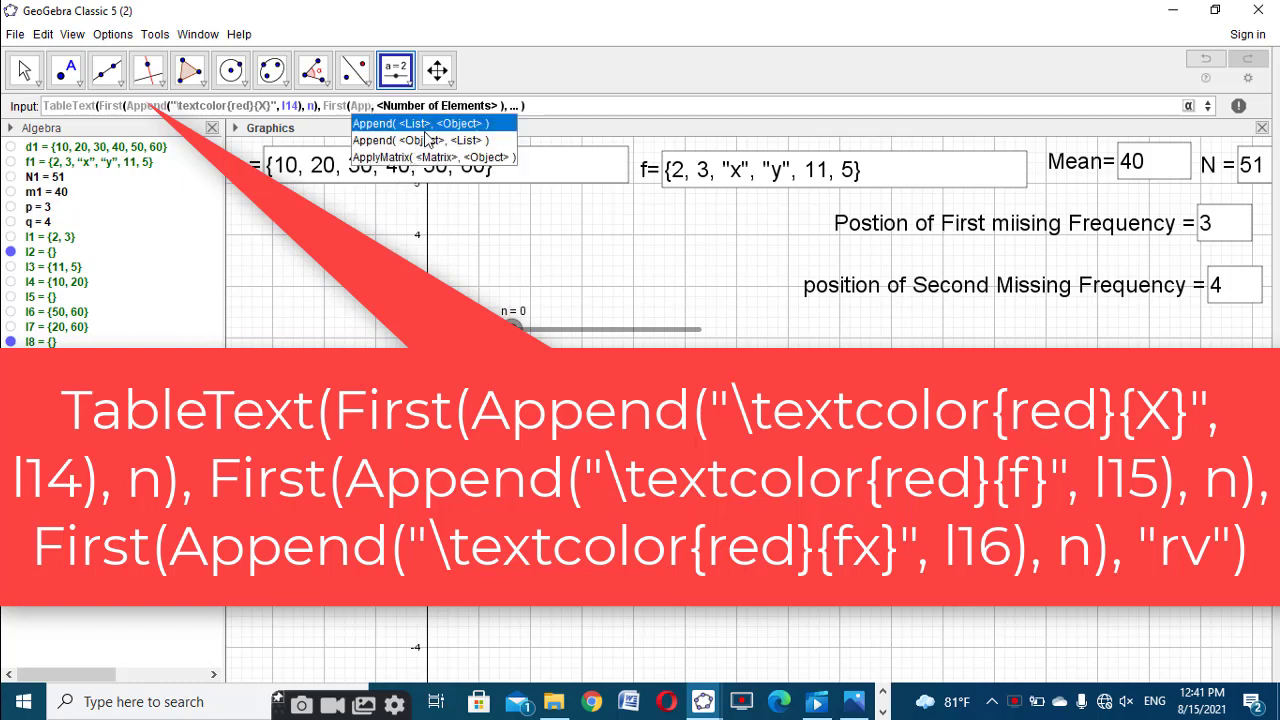
{"action": "left_click", "coordinate": [428, 141]}
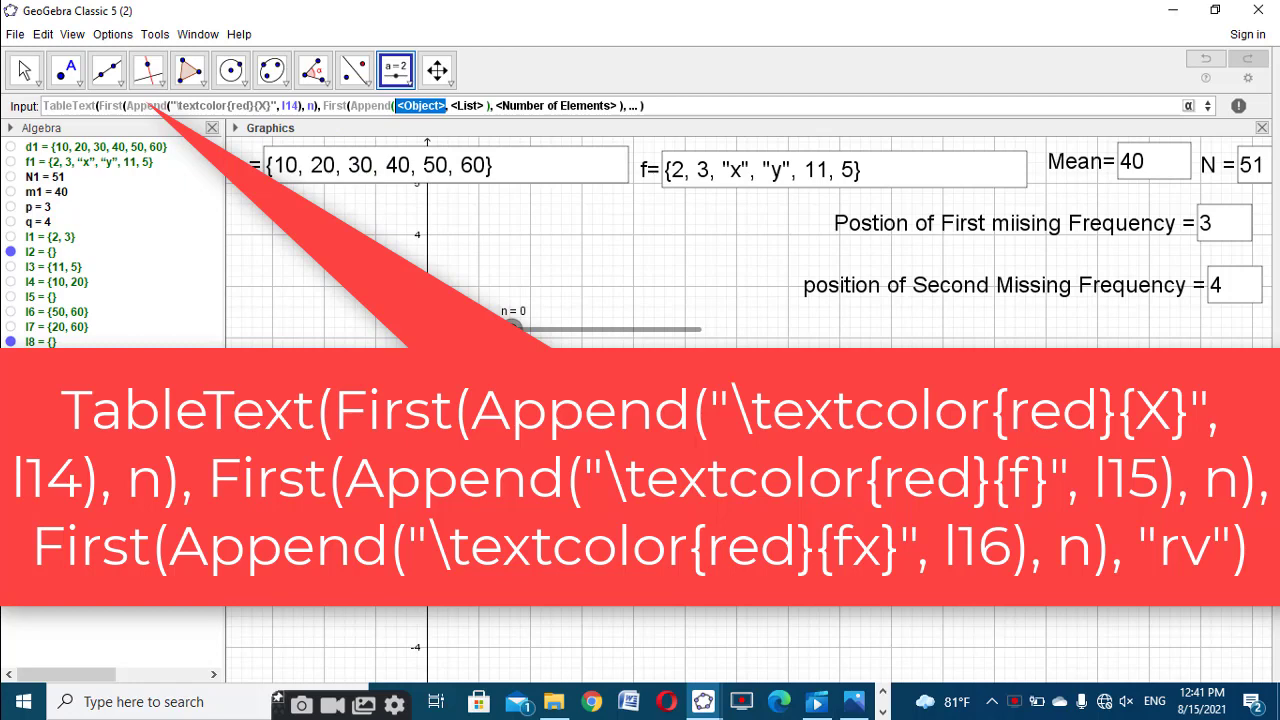
{"action": "type", "text": "\"\\textc"}
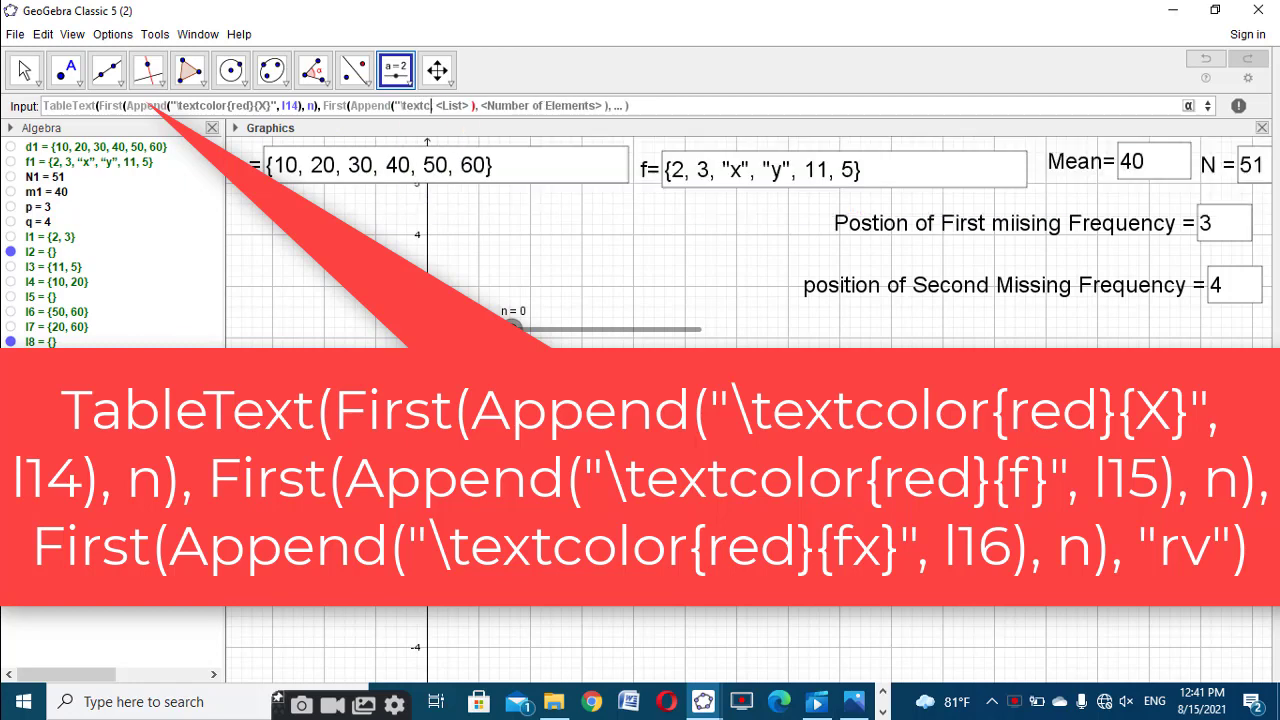
{"action": "type", "text": "olor"}
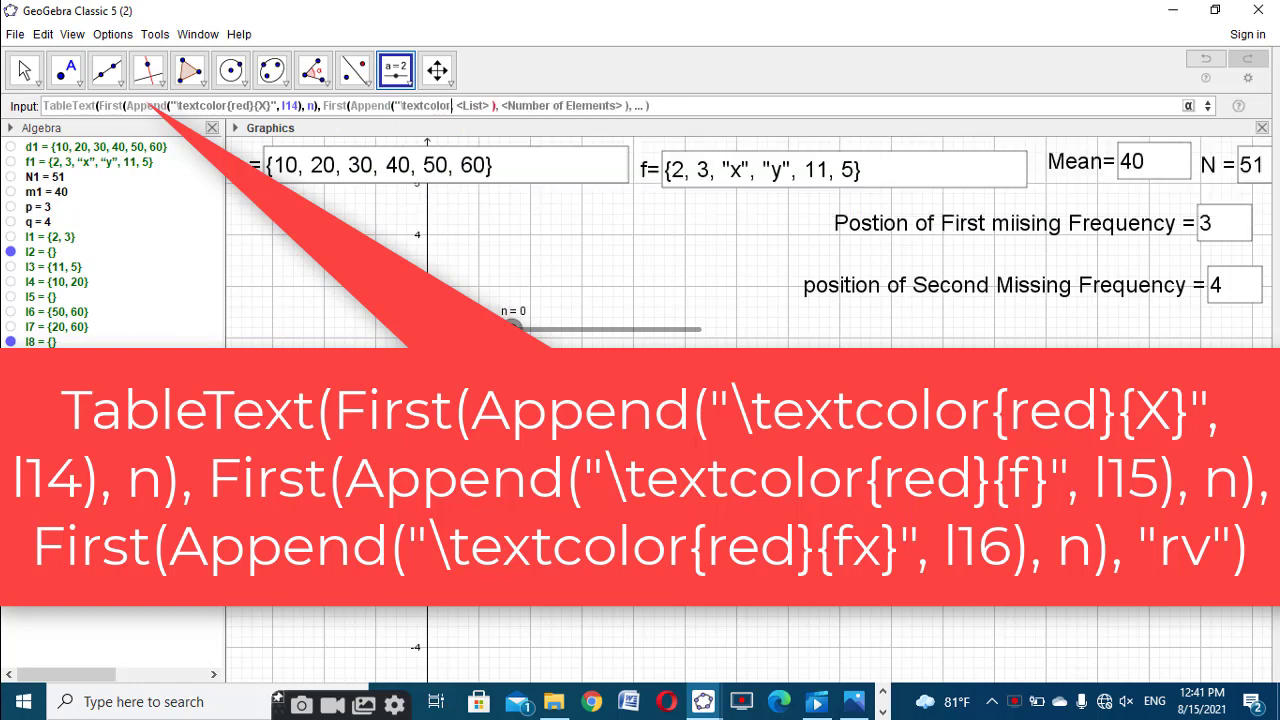
{"action": "type", "text": "{red"}
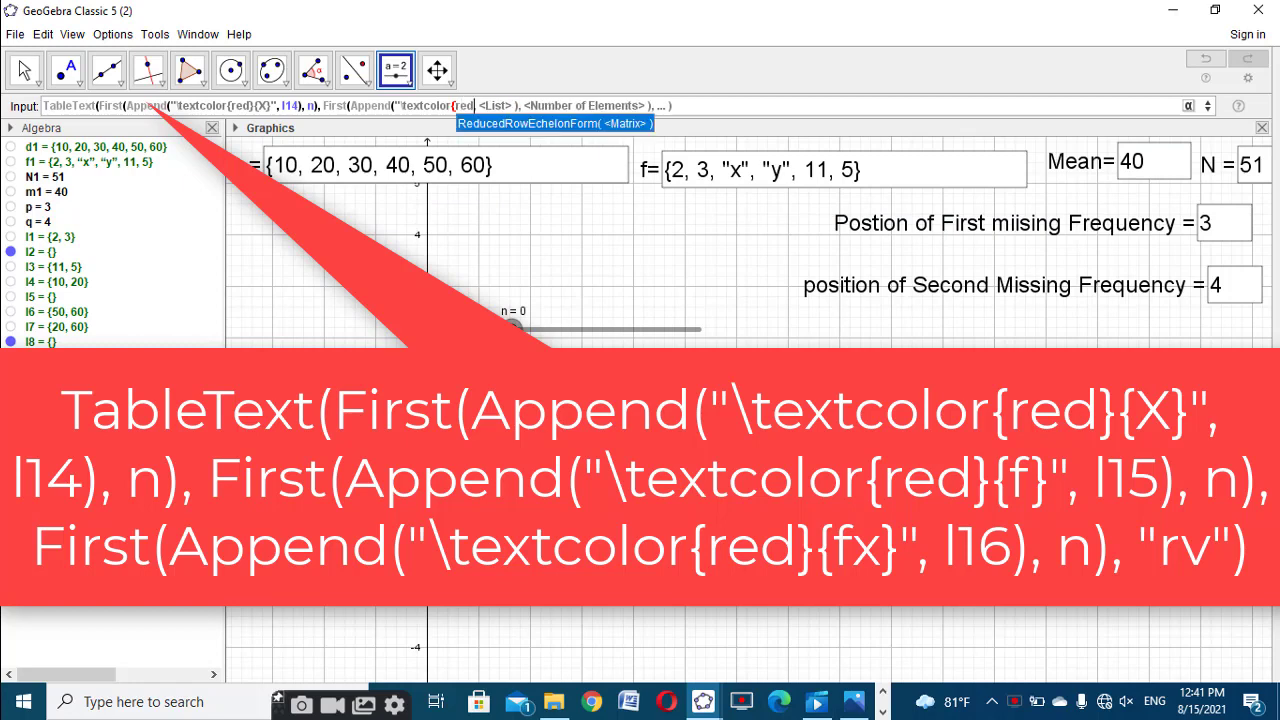
{"action": "type", "text": "}{"}
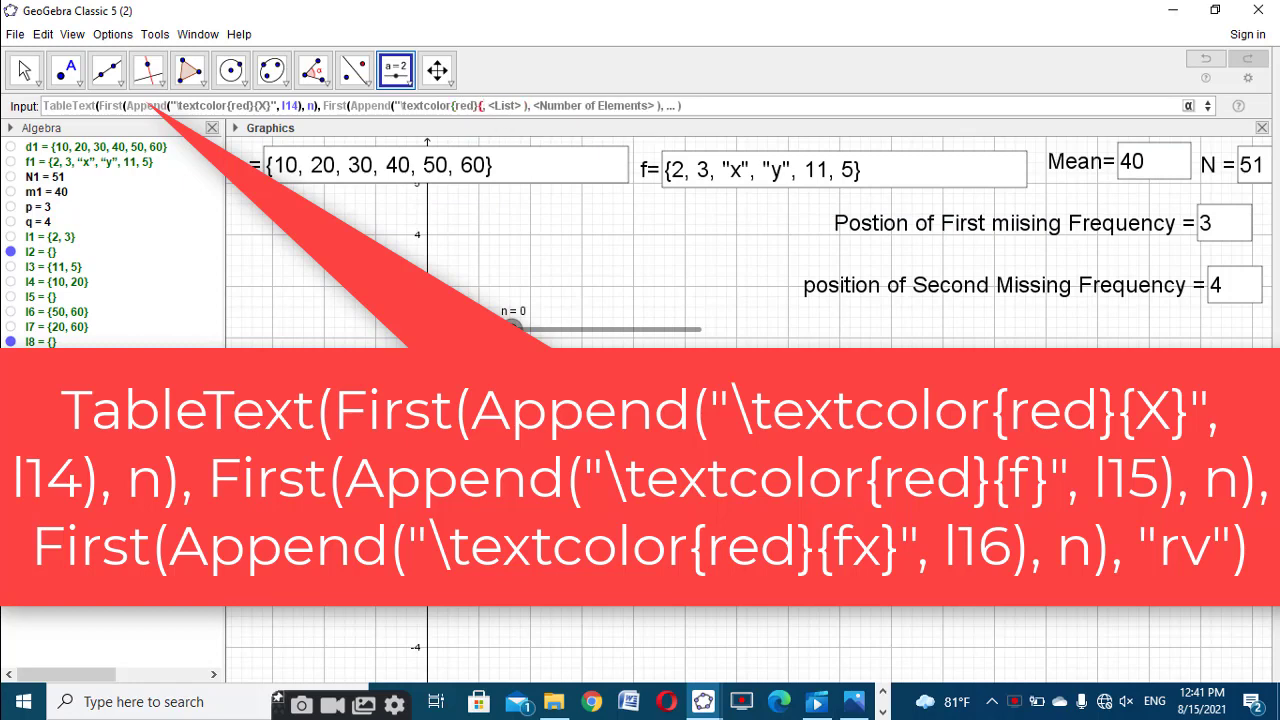
{"action": "type", "text": "f}\""}
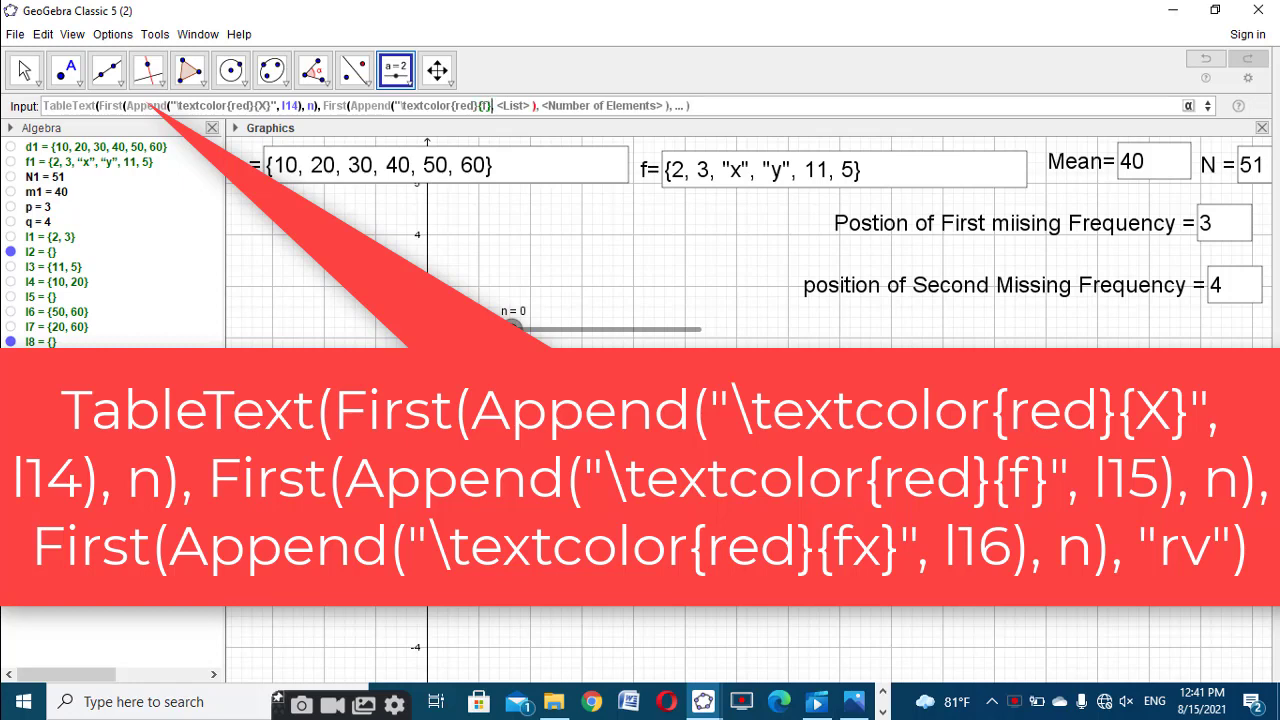
{"action": "key", "text": "Tab"}
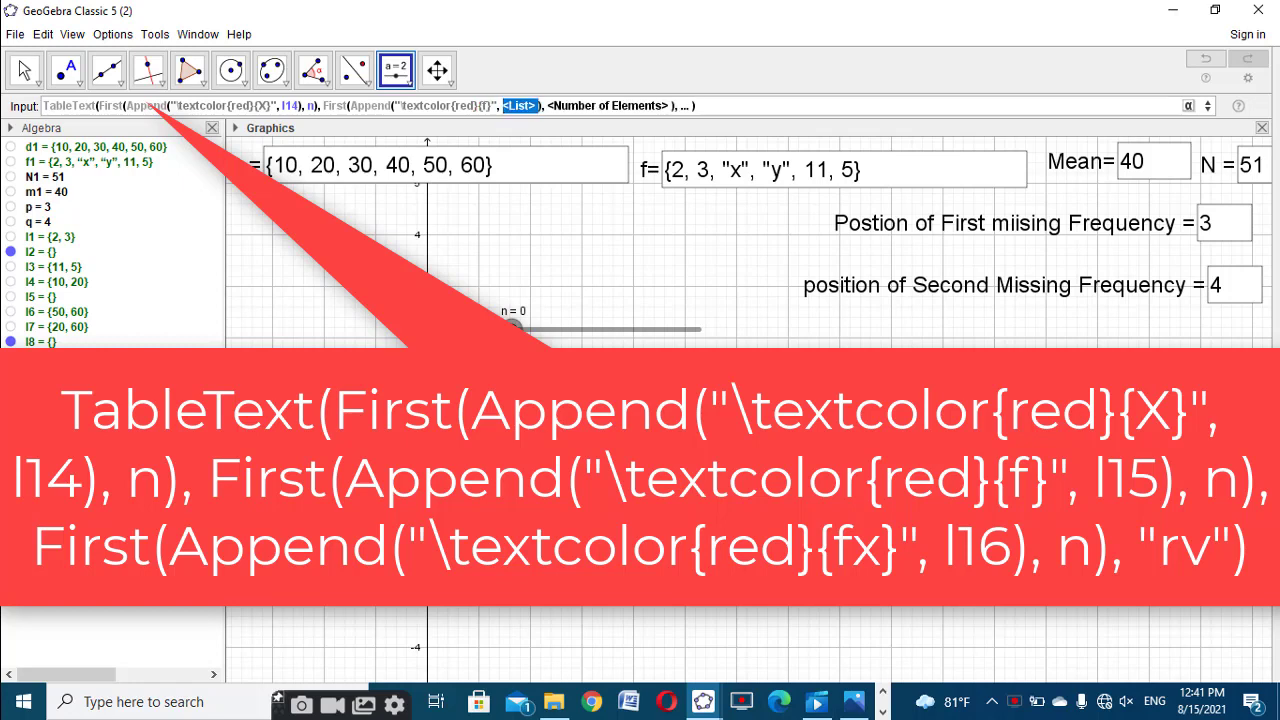
{"action": "type", "text": "l15"}
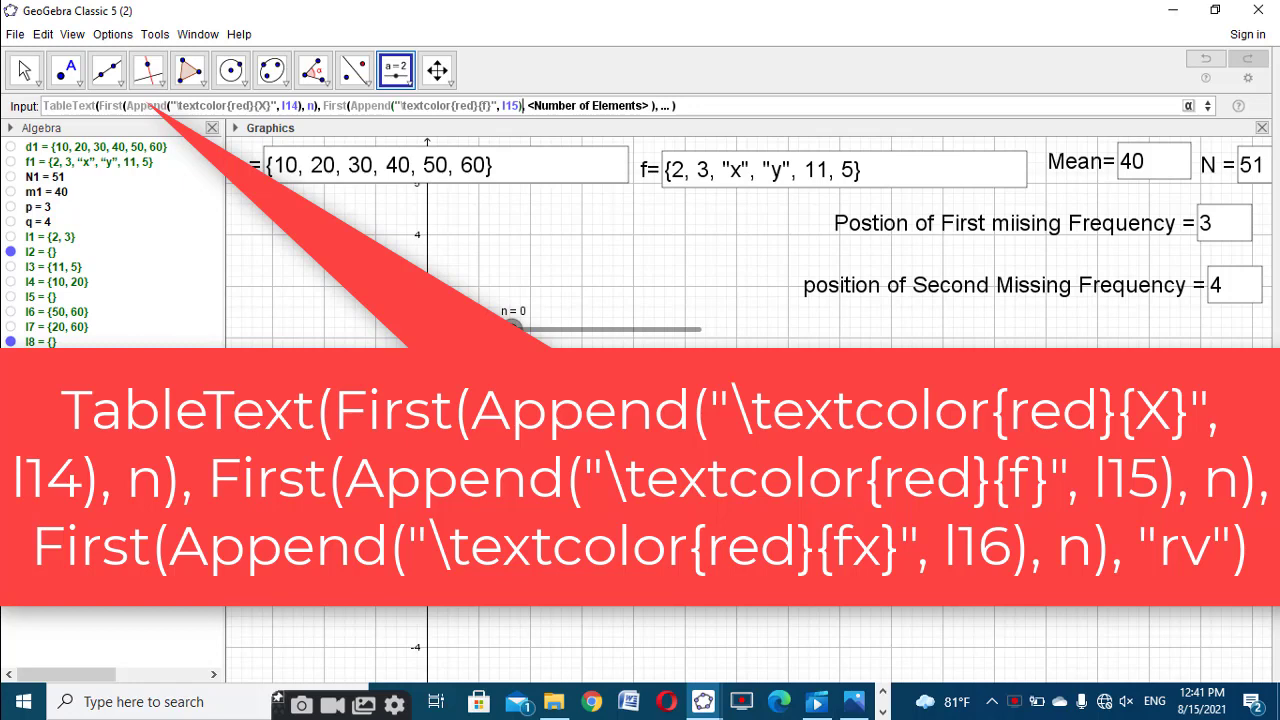
{"action": "key", "text": "Tab"}
{"action": "type", "text": "n"}
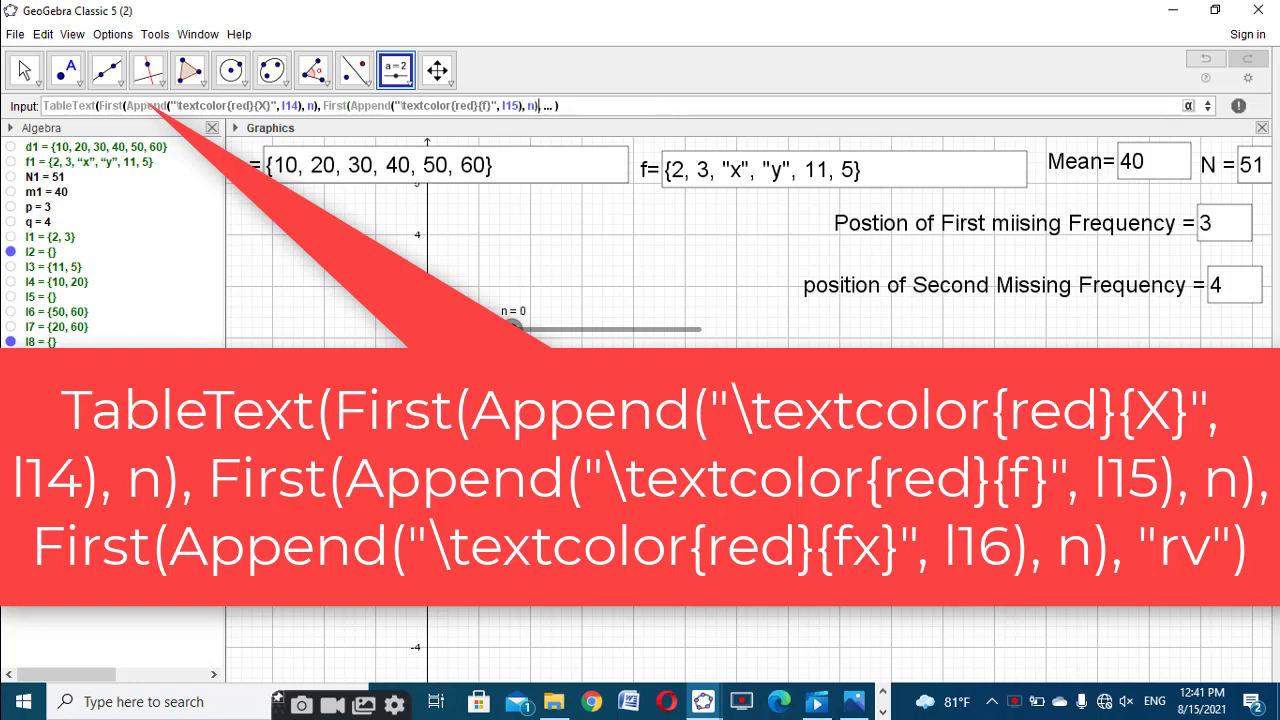
Add First(Append("\textcolor{red}{fx}", l16), n) as the third TableText column, set the alignment argument to "rv" and create the table
{"action": "key", "text": "Tab"}
{"action": "type", "text": "first"}
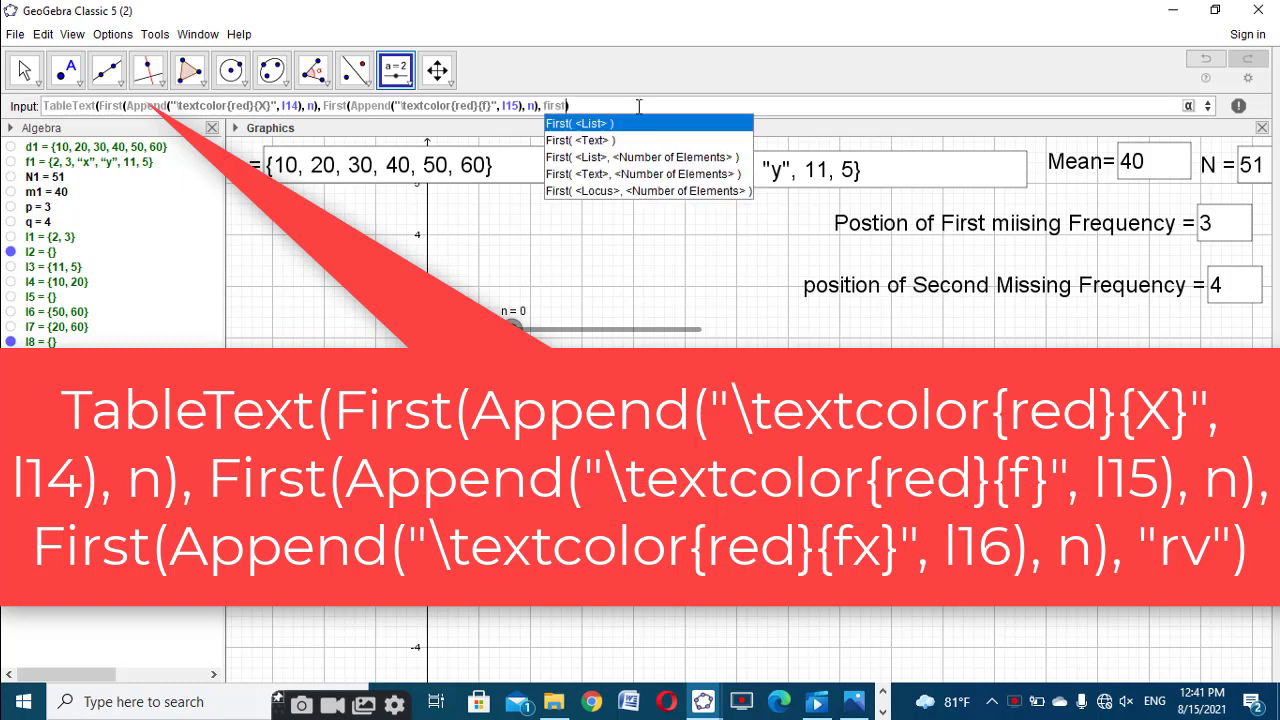
{"action": "left_click", "coordinate": [640, 158]}
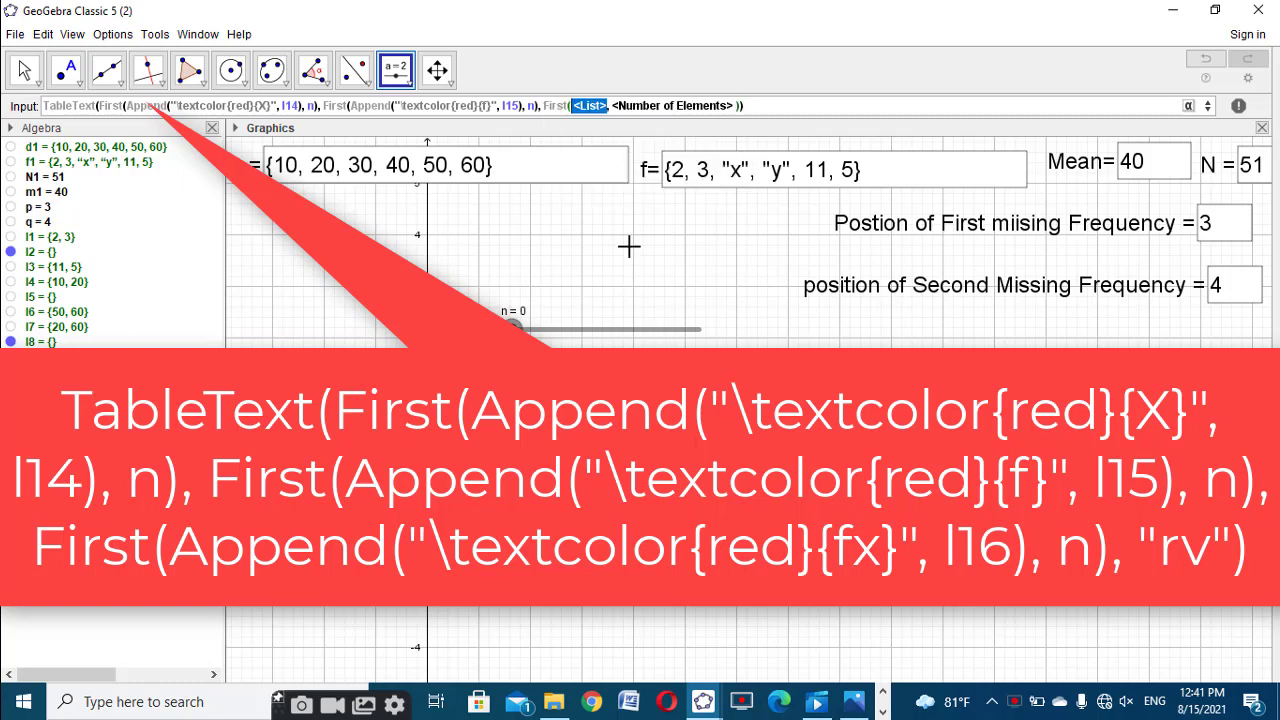
{"action": "type", "text": "App"}
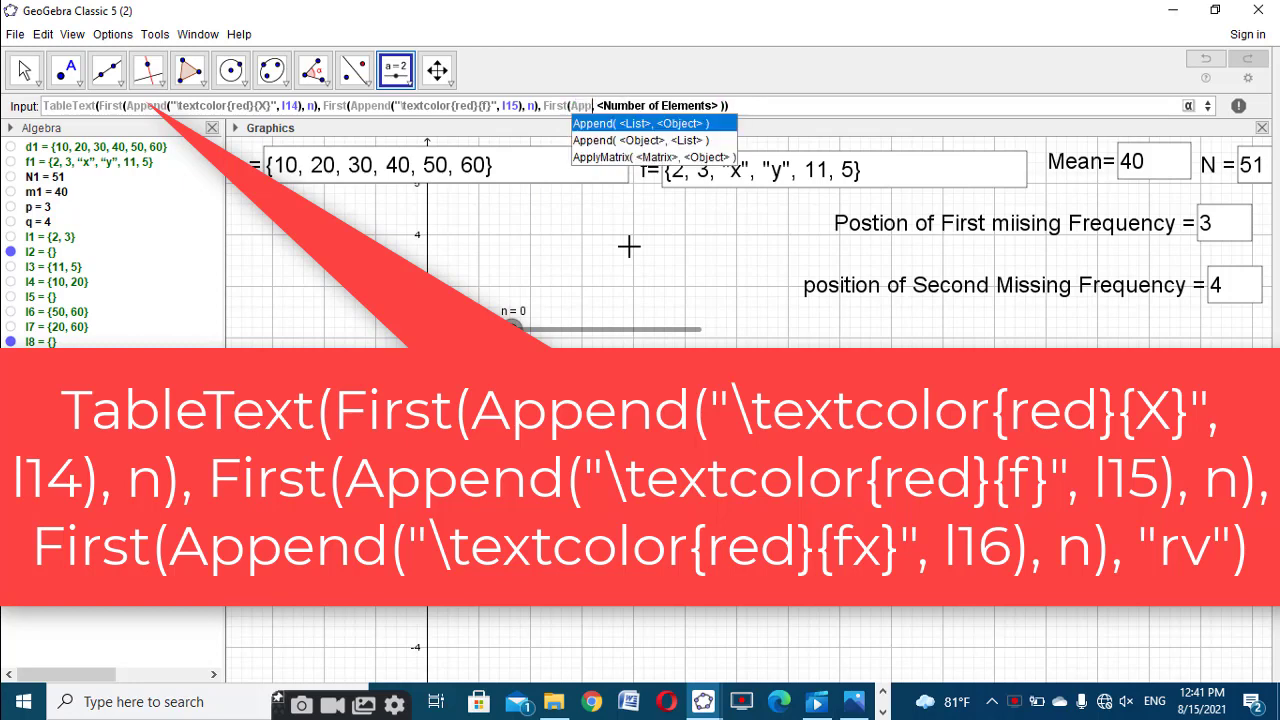
{"action": "left_click", "coordinate": [645, 140]}
{"action": "type", "text": "\"\\text"}
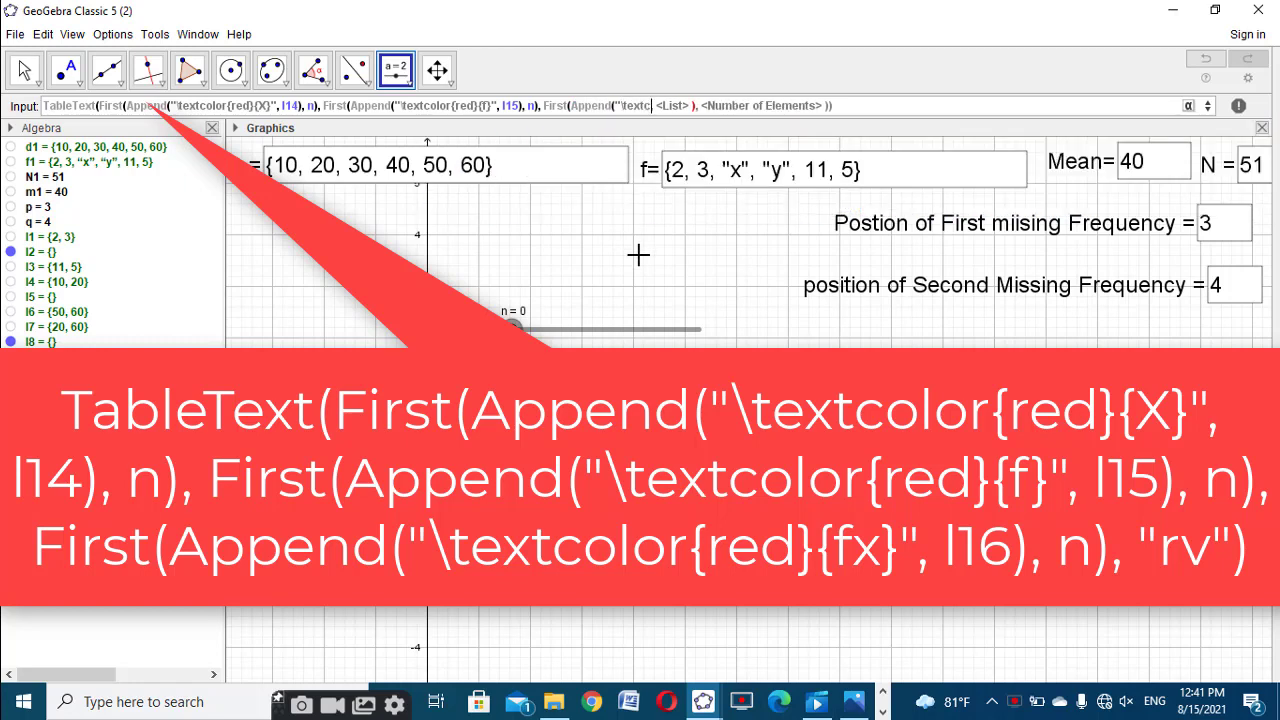
{"action": "type", "text": "color"}
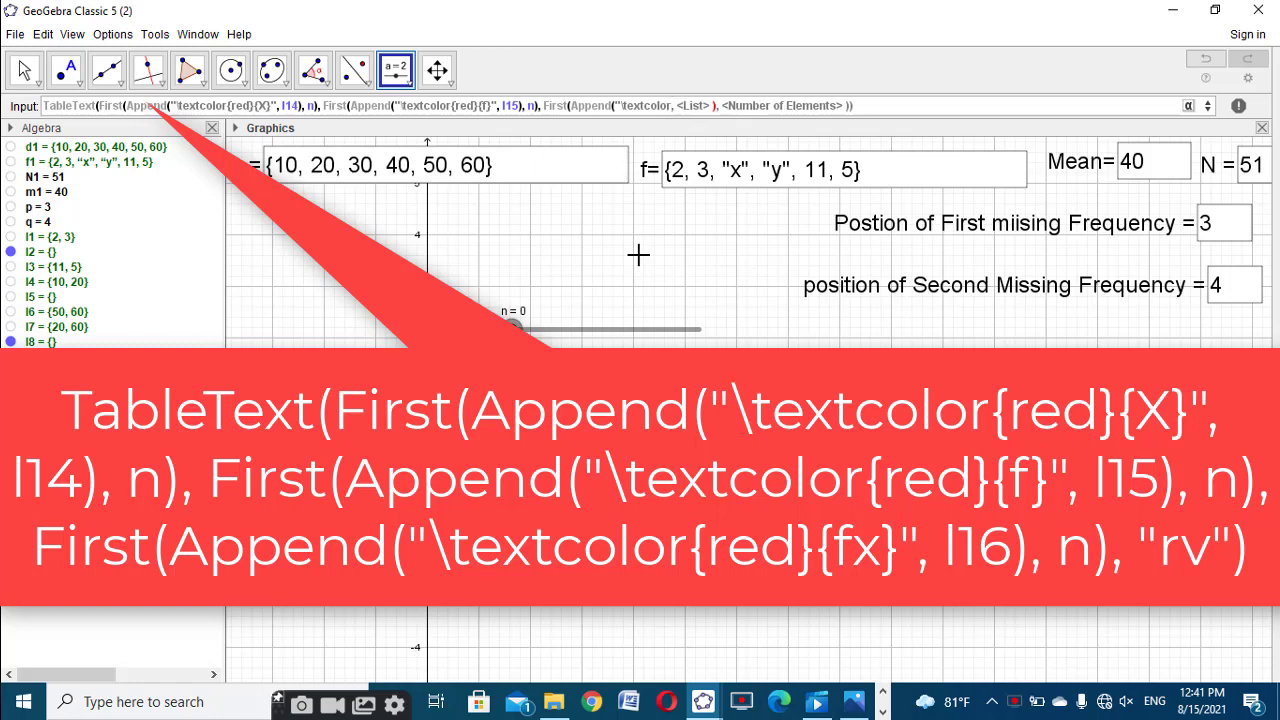
{"action": "type", "text": "{red}"}
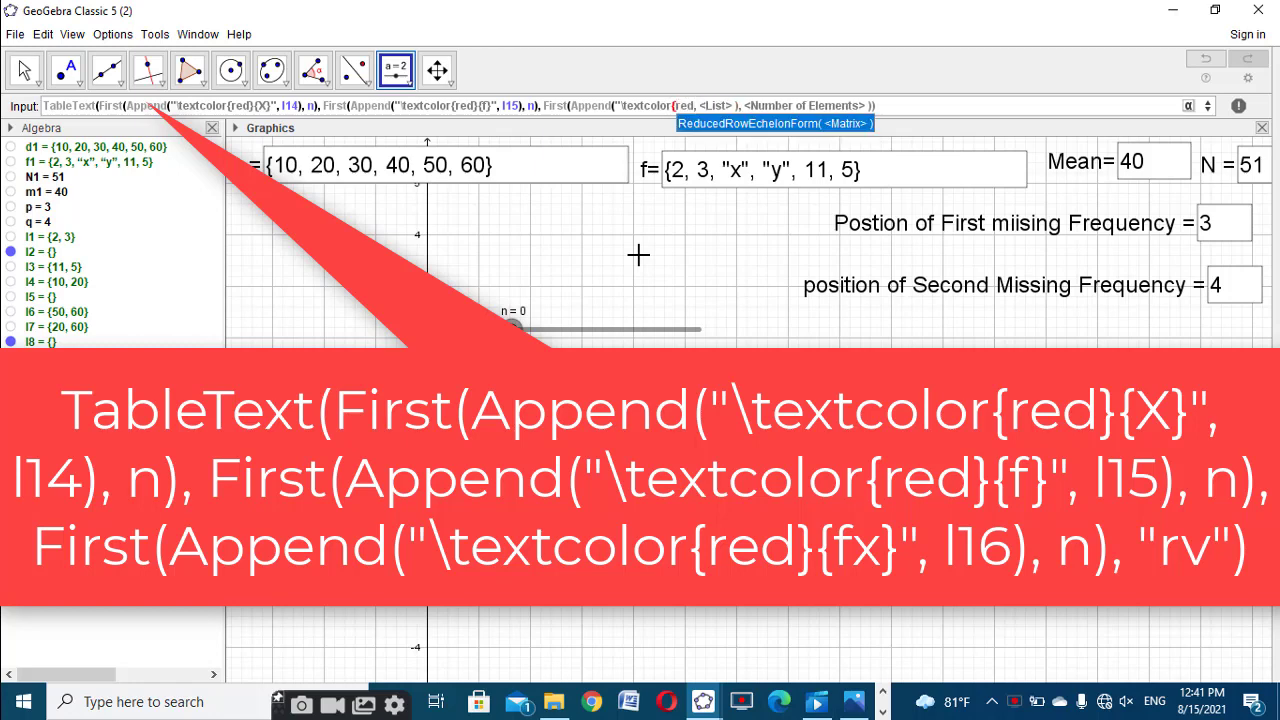
{"action": "type", "text": "{"}
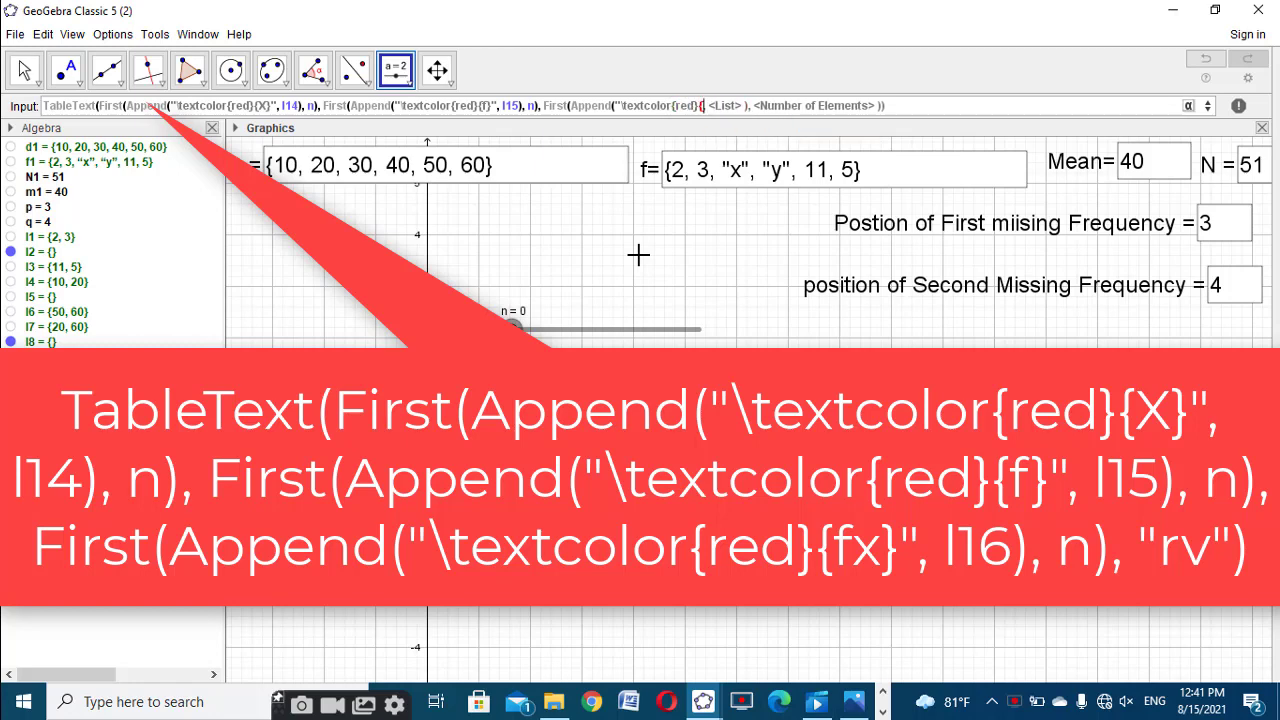
{"action": "type", "text": "fx"}
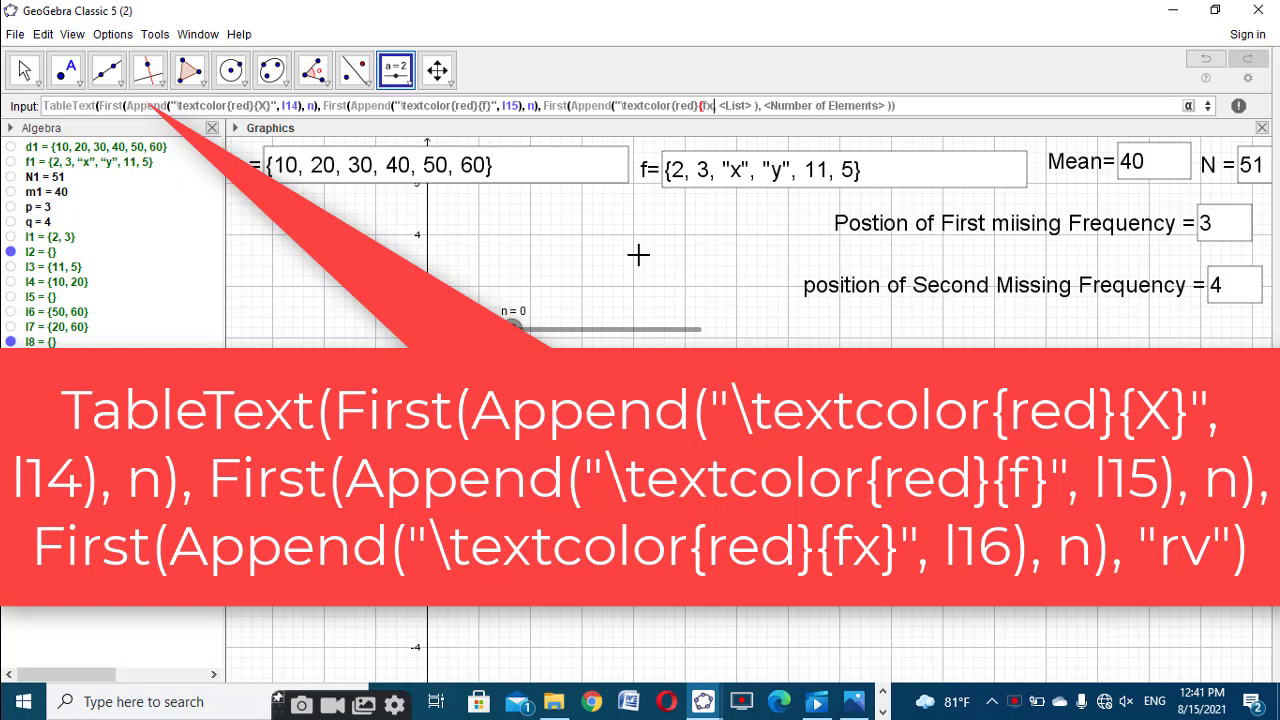
{"action": "type", "text": "}\""}
{"action": "key", "text": "Tab"}
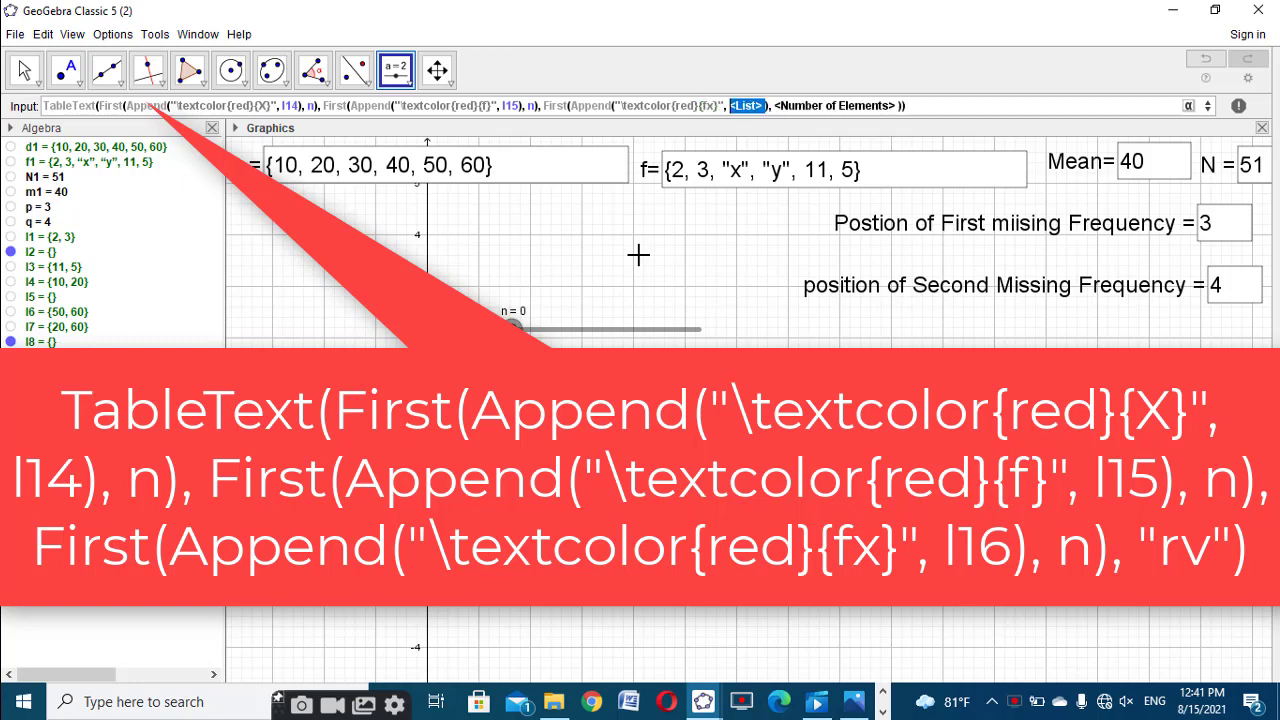
{"action": "type", "text": "l16"}
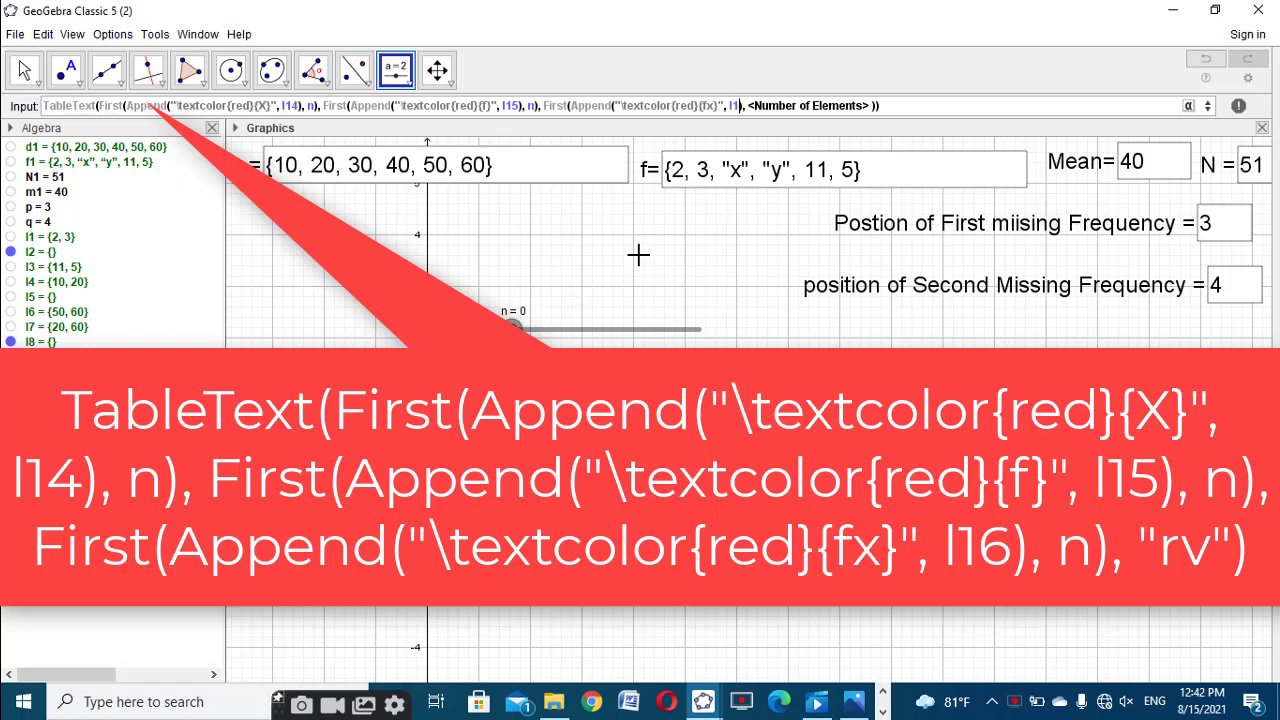
{"action": "key", "text": "Tab"}
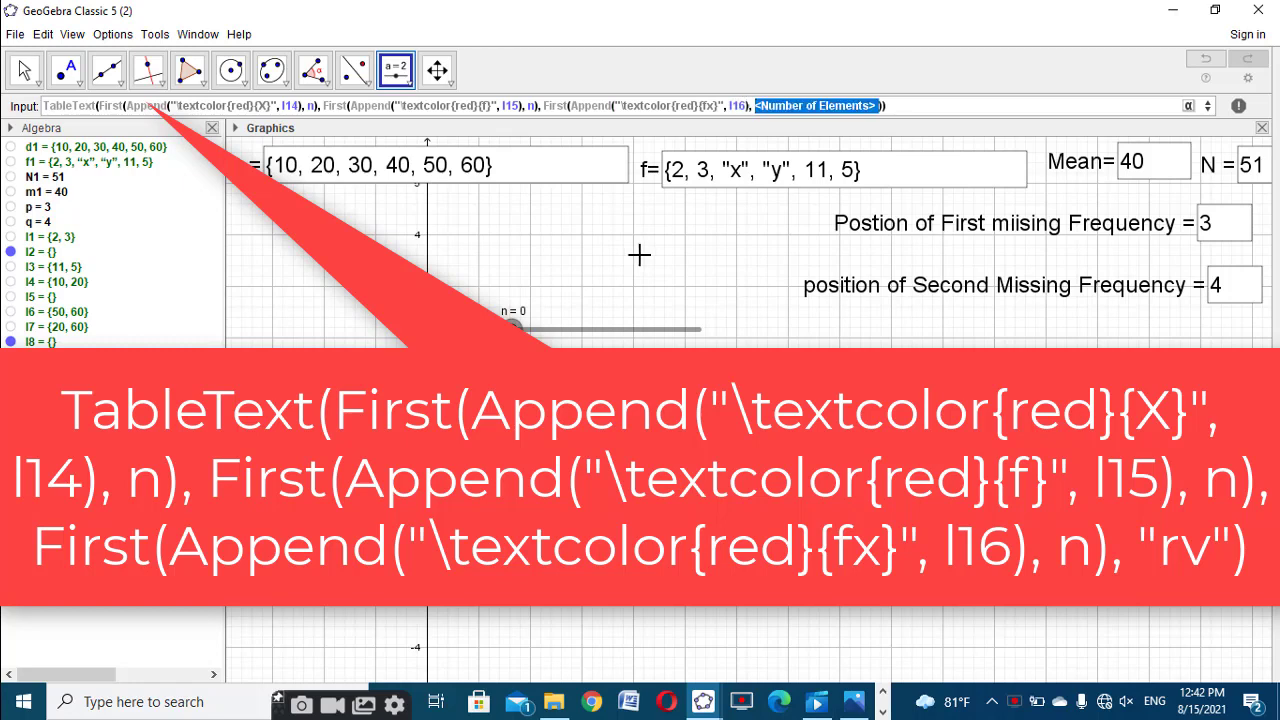
{"action": "type", "text": "n,\"r"}
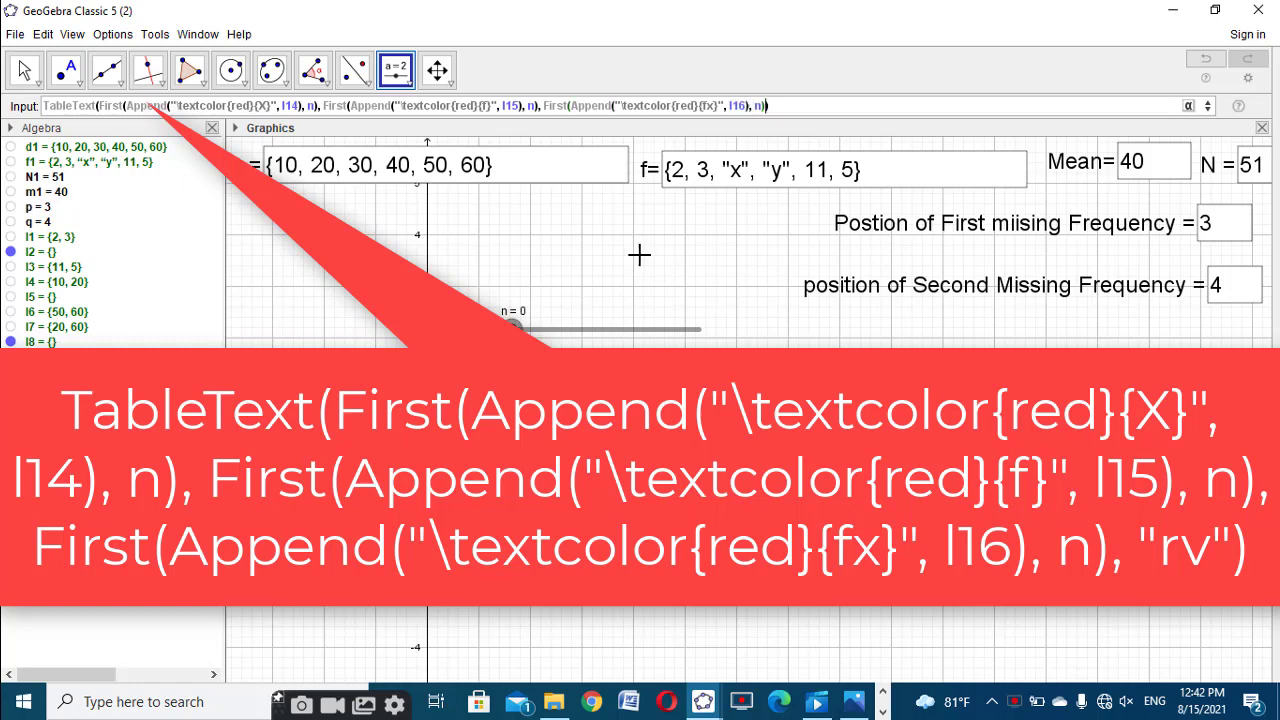
{"action": "type", "text": "v\""}
{"action": "key", "text": "Return"}
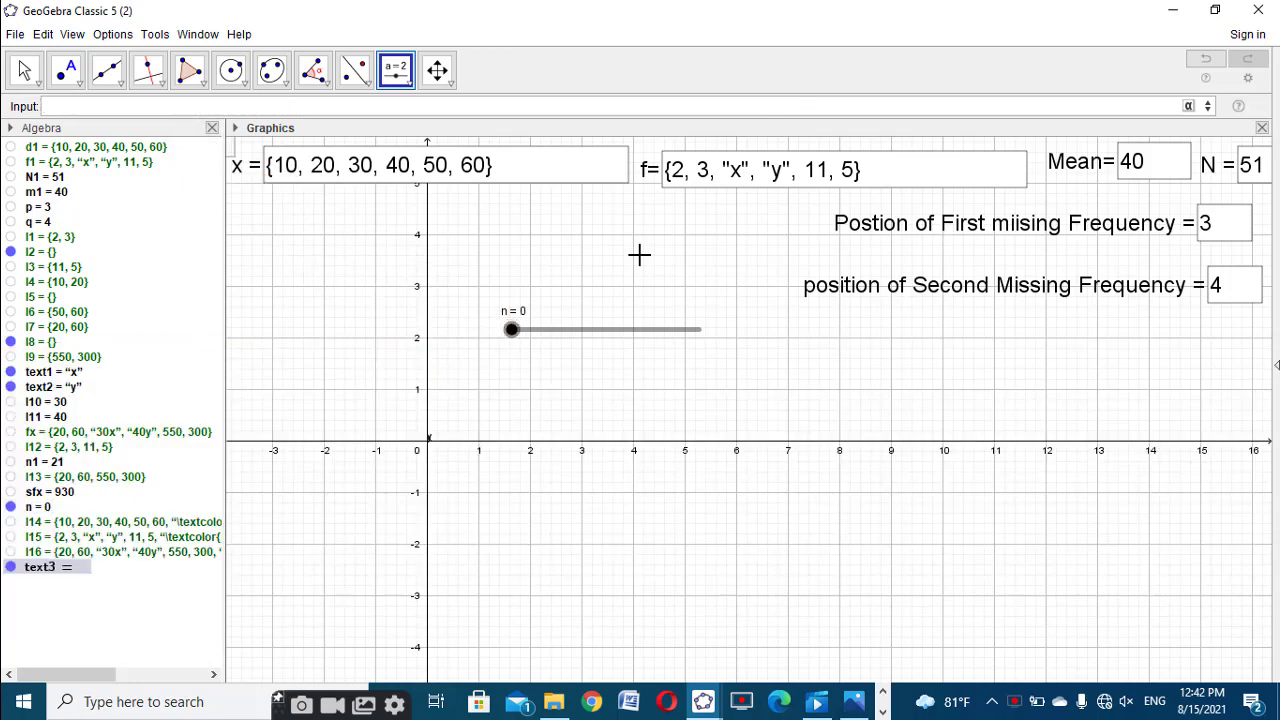
Set slider n to 8 and move the x, f, fx table clear of the input boxes to below the slider
{"action": "left_click_drag", "start_coordinate": [511, 330], "coordinate": [729, 380]}
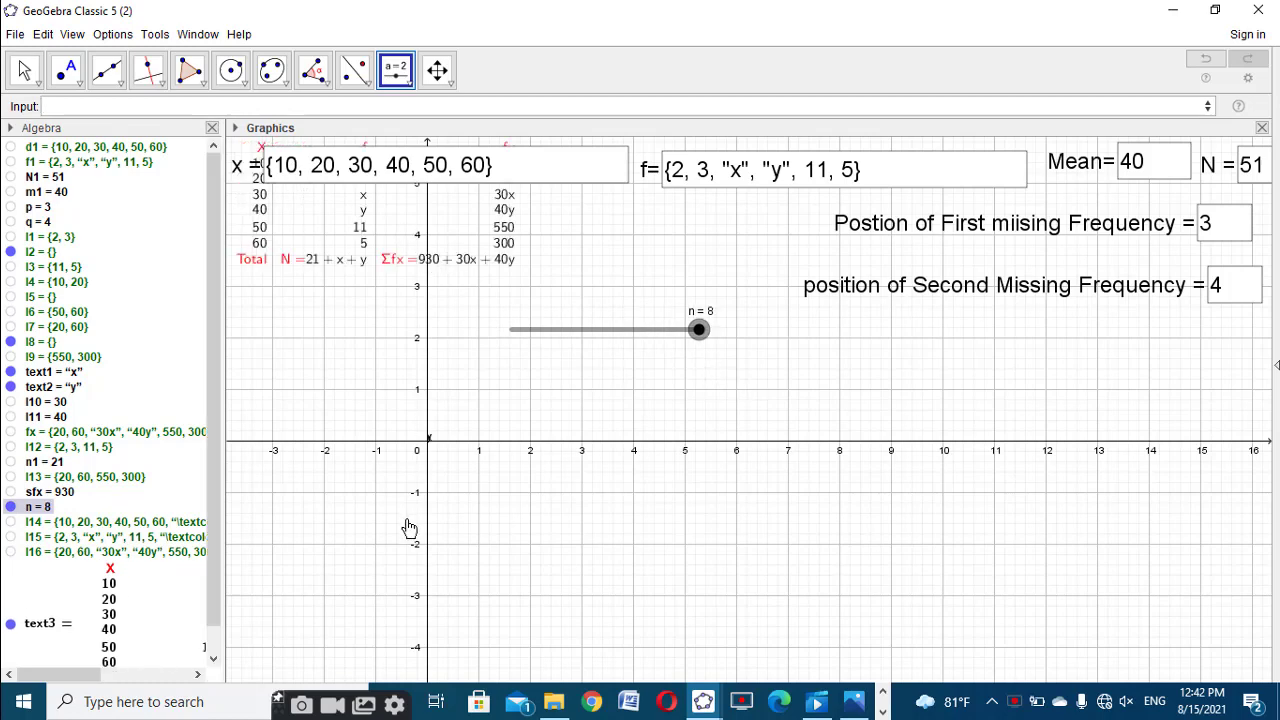
{"action": "left_click", "coordinate": [409, 528]}
{"action": "left_click", "coordinate": [834, 223]}
{"action": "left_click", "coordinate": [24, 70]}
{"action": "left_click_drag", "start_coordinate": [370, 245], "coordinate": [386, 343]}
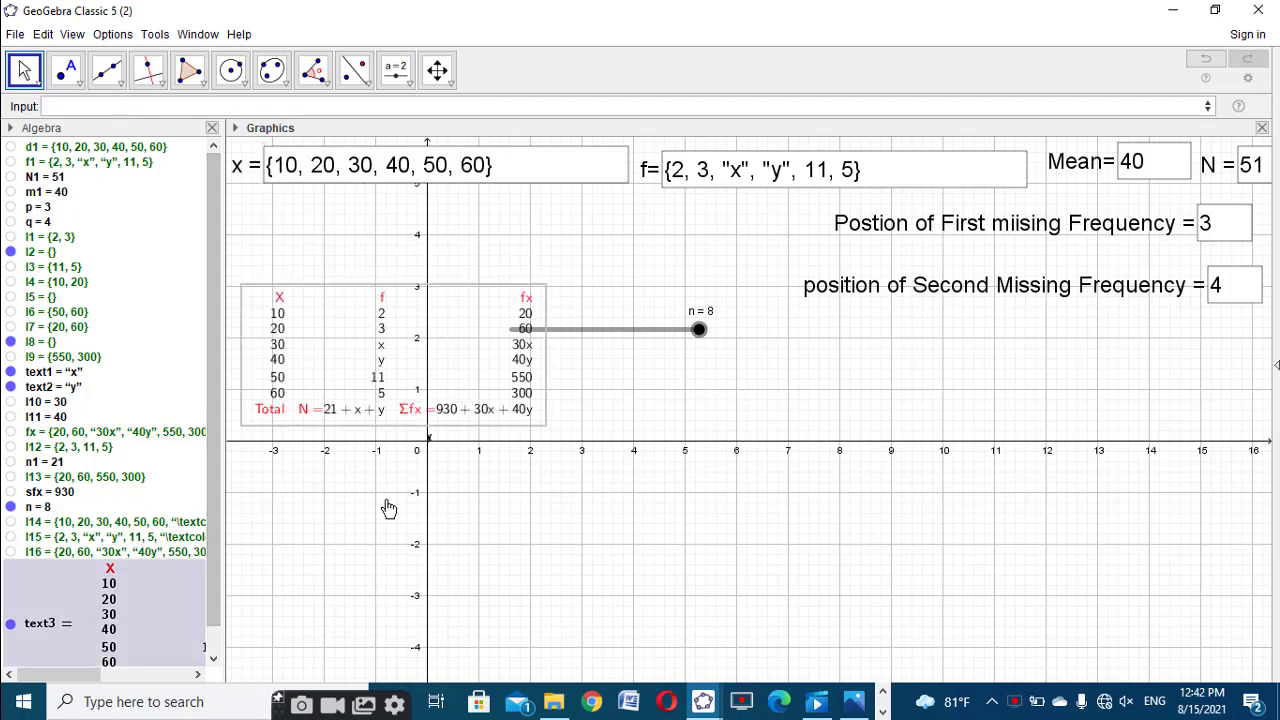
{"action": "left_click_drag", "start_coordinate": [388, 508], "coordinate": [413, 407]}
{"action": "left_click", "coordinate": [363, 286]}
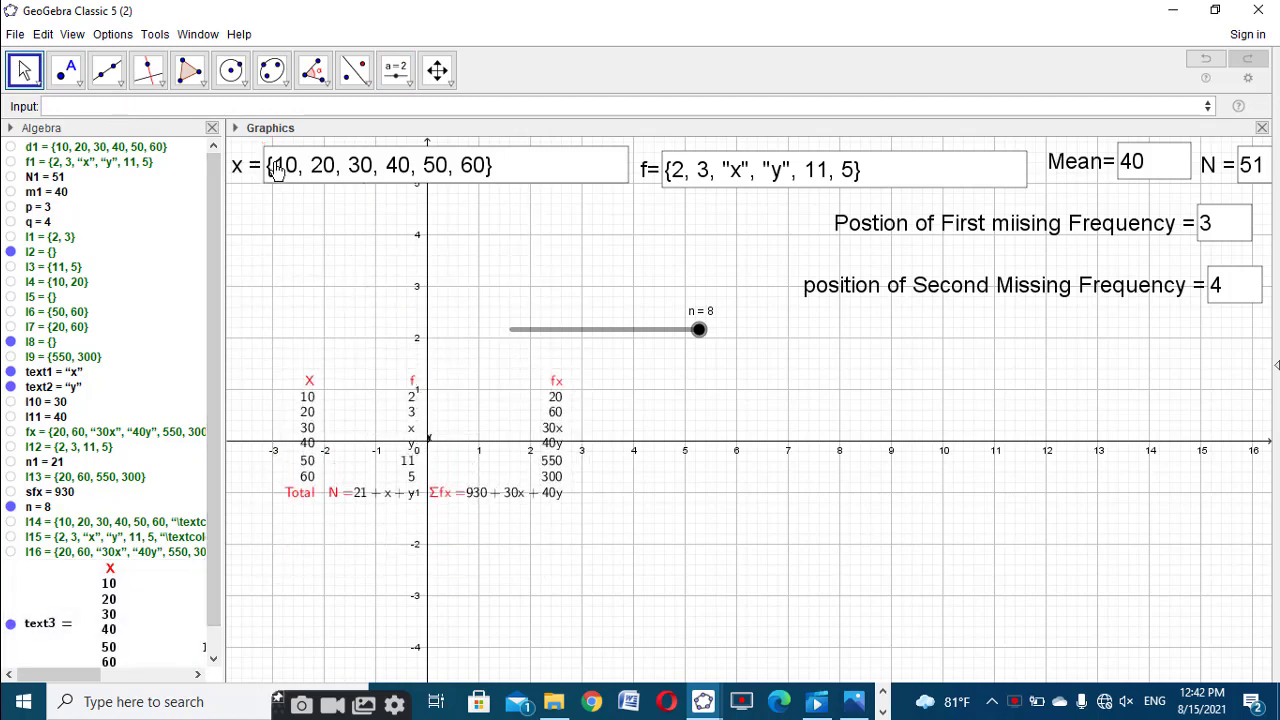
Format the x, f, fx table text as Large and bold, shifting the table slightly up and to the left
{"action": "left_click", "coordinate": [237, 130]}
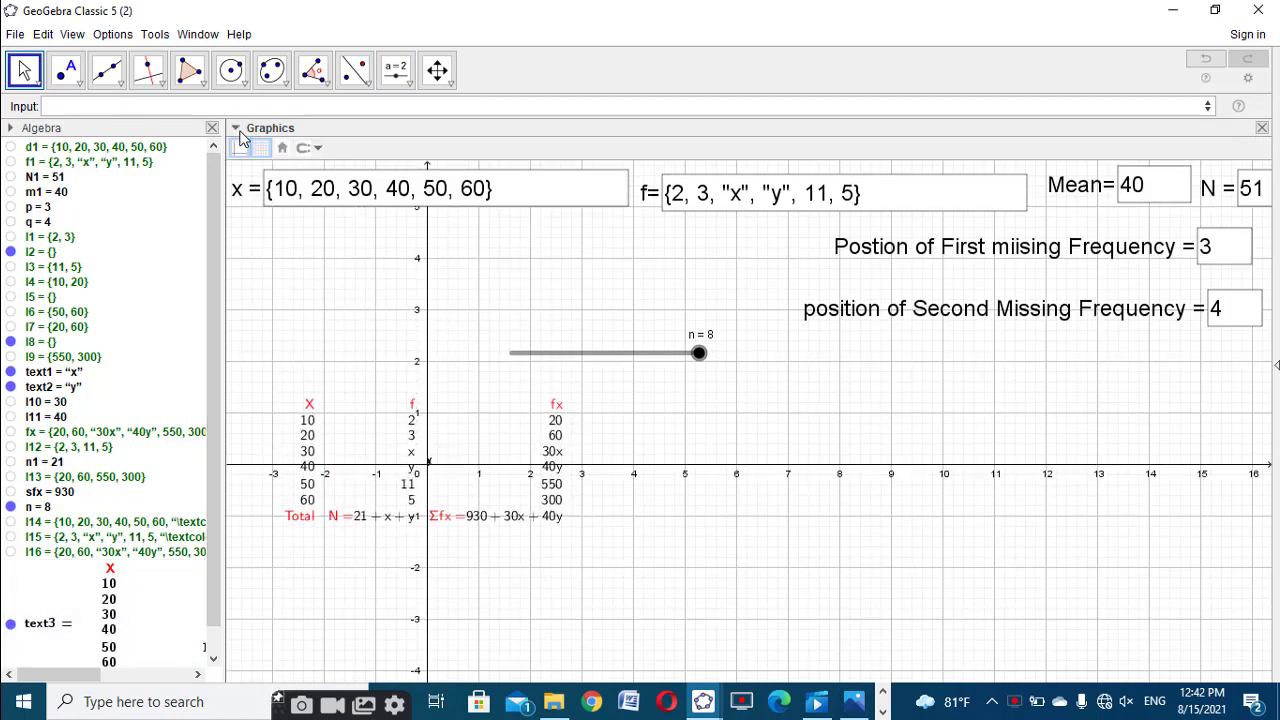
{"action": "left_click", "coordinate": [398, 415]}
{"action": "left_click", "coordinate": [428, 151]}
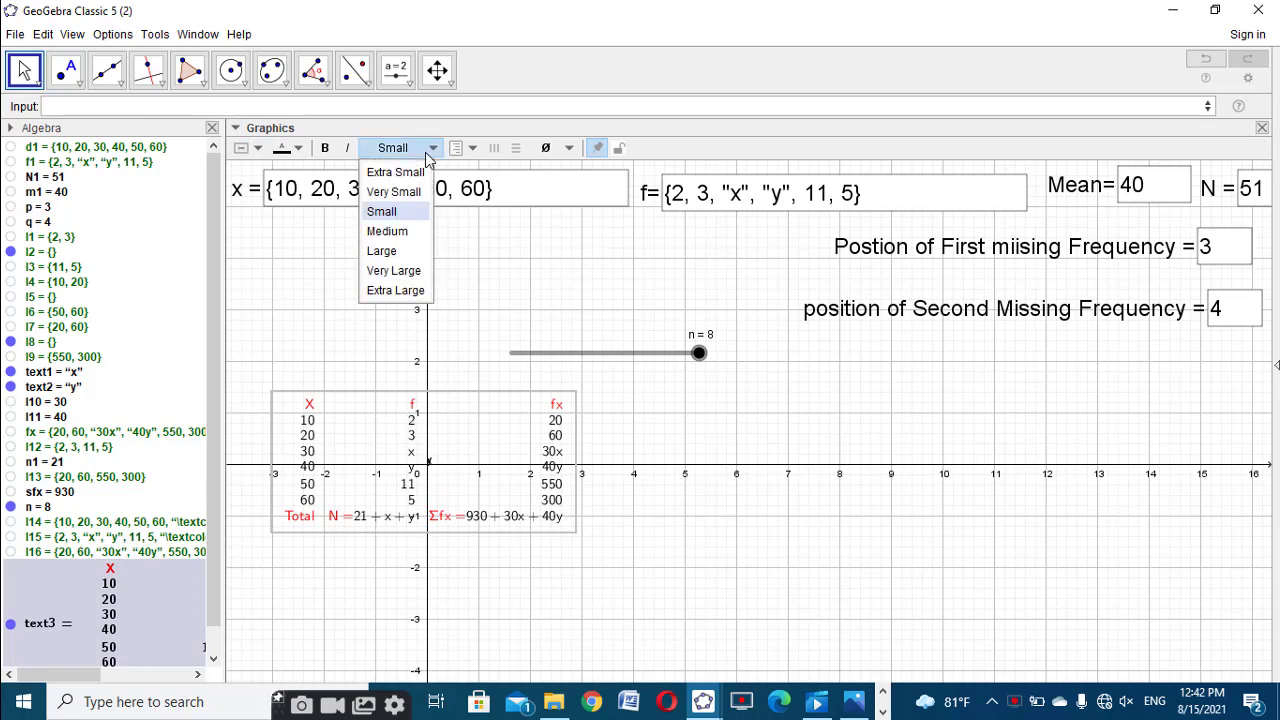
{"action": "left_click", "coordinate": [399, 235]}
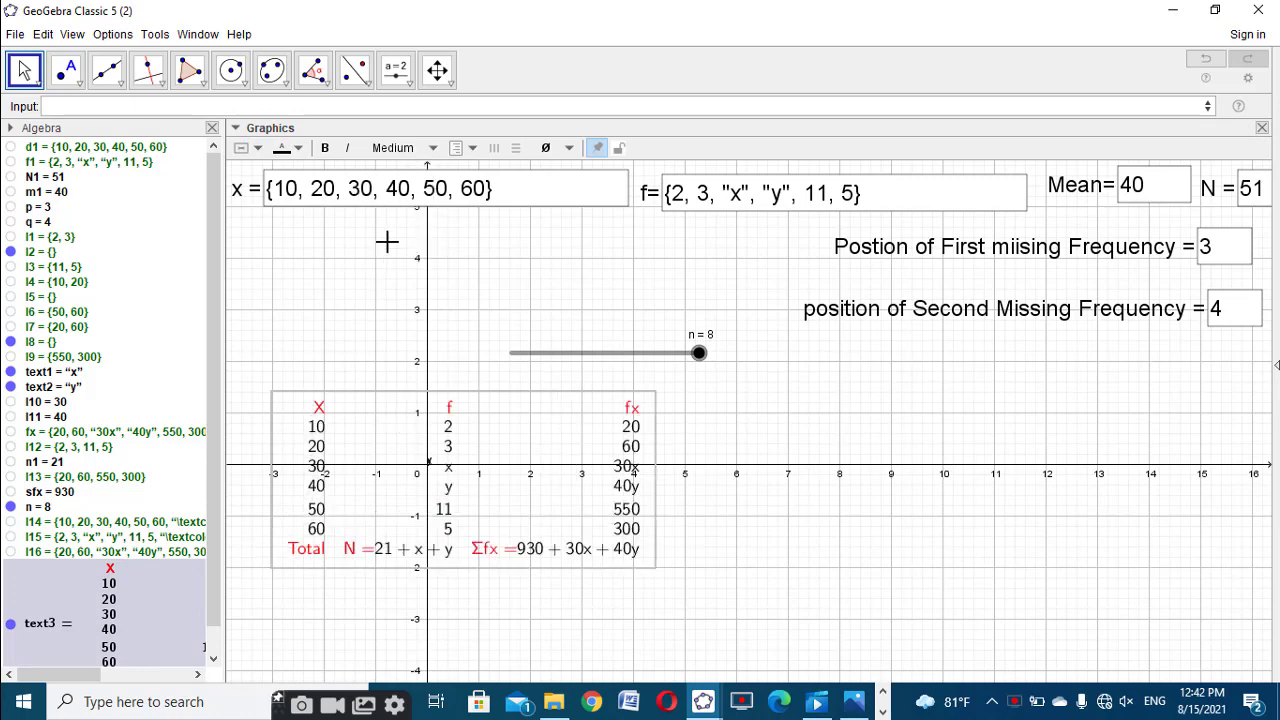
{"action": "left_click", "coordinate": [405, 148]}
{"action": "left_click", "coordinate": [402, 255]}
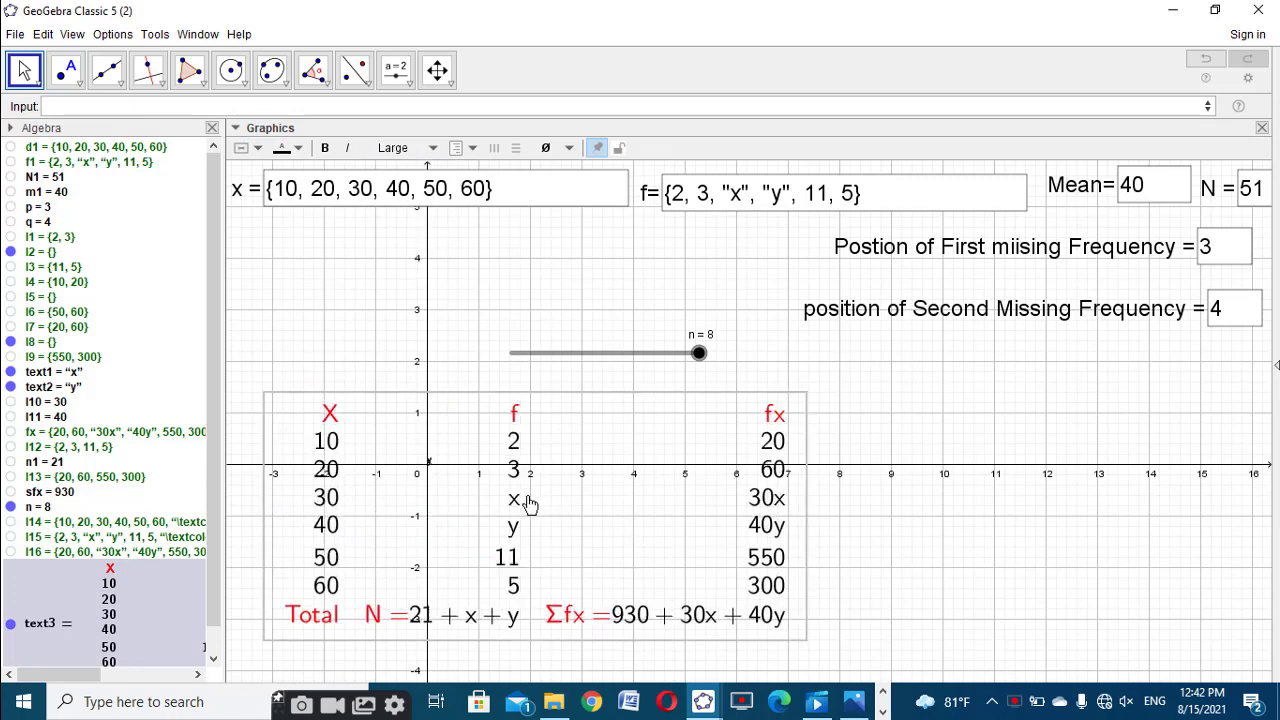
{"action": "left_click_drag", "start_coordinate": [529, 503], "coordinate": [505, 494]}
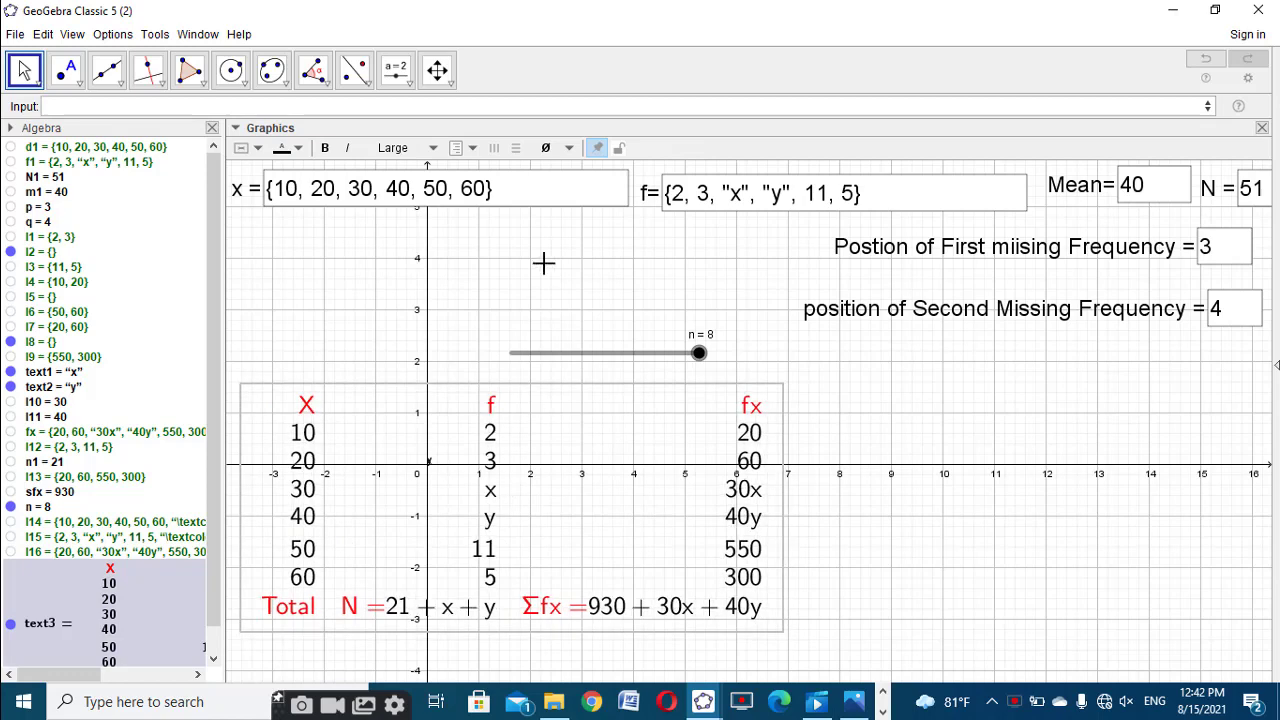
{"action": "left_click", "coordinate": [324, 149]}
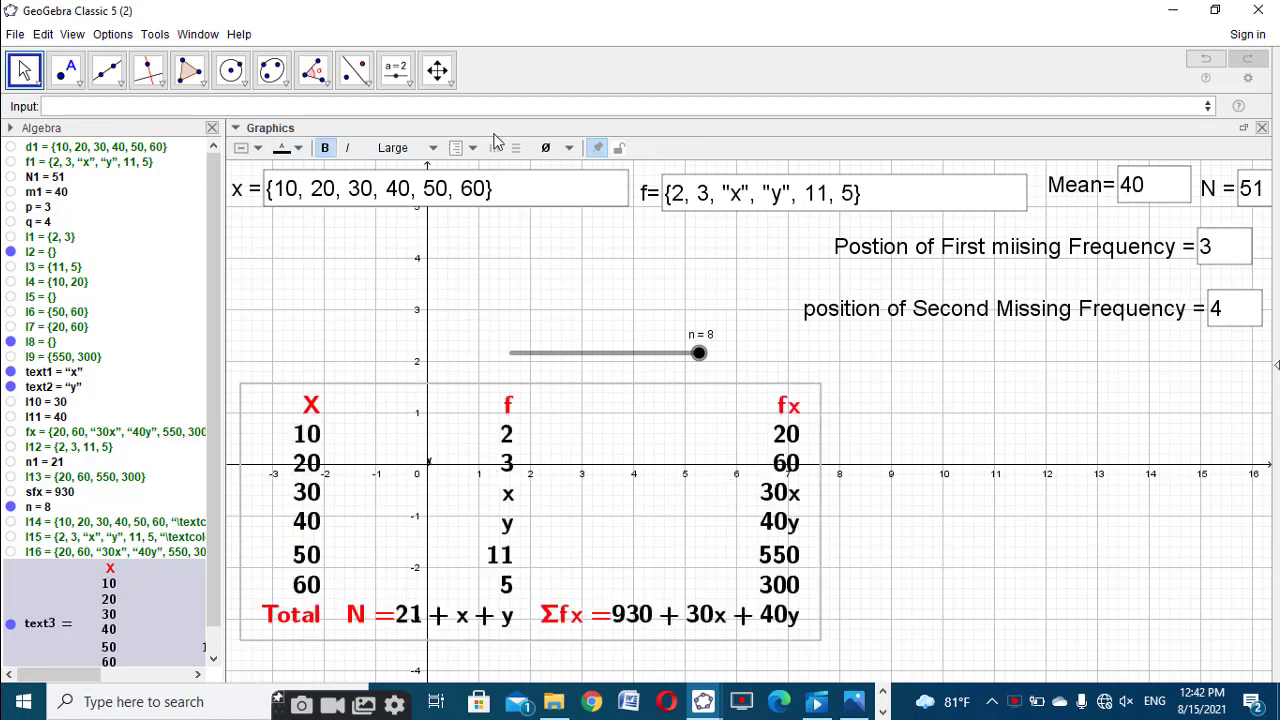
Add vertical and horizontal lines to the x, f, fx table, centre its column contents and shift it slightly to the left
{"action": "left_click", "coordinate": [494, 147]}
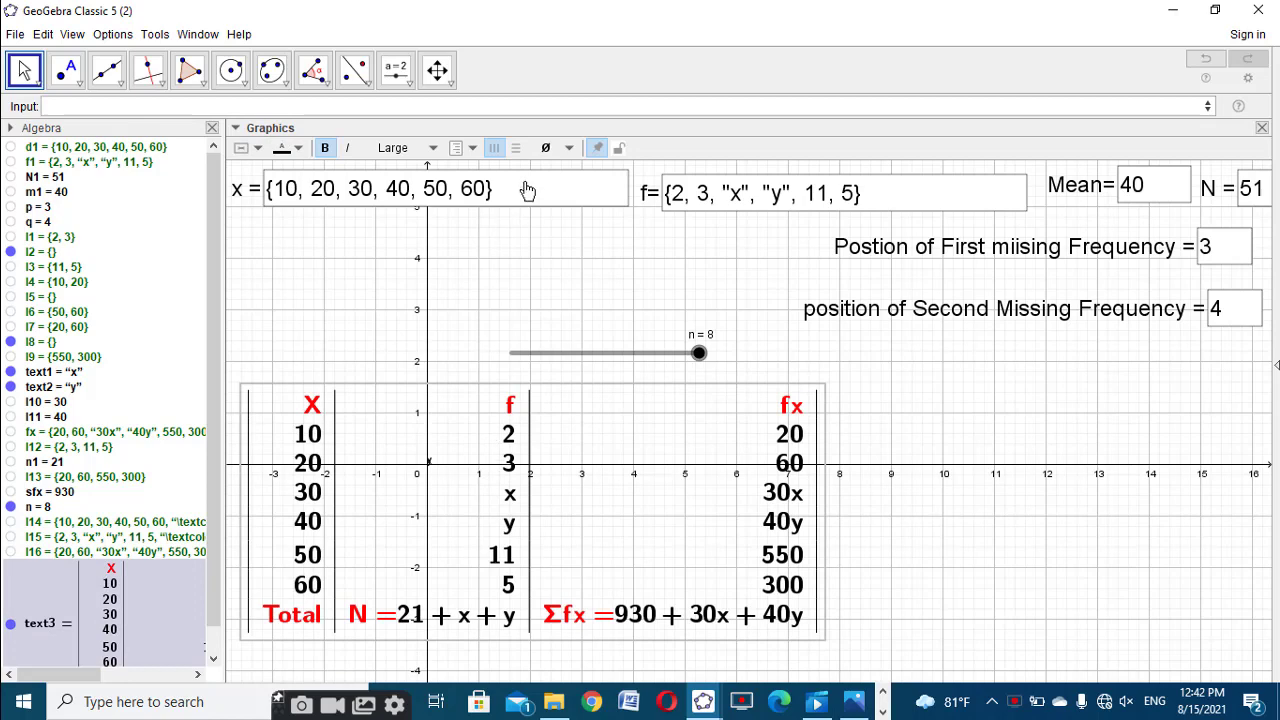
{"action": "left_click", "coordinate": [516, 147]}
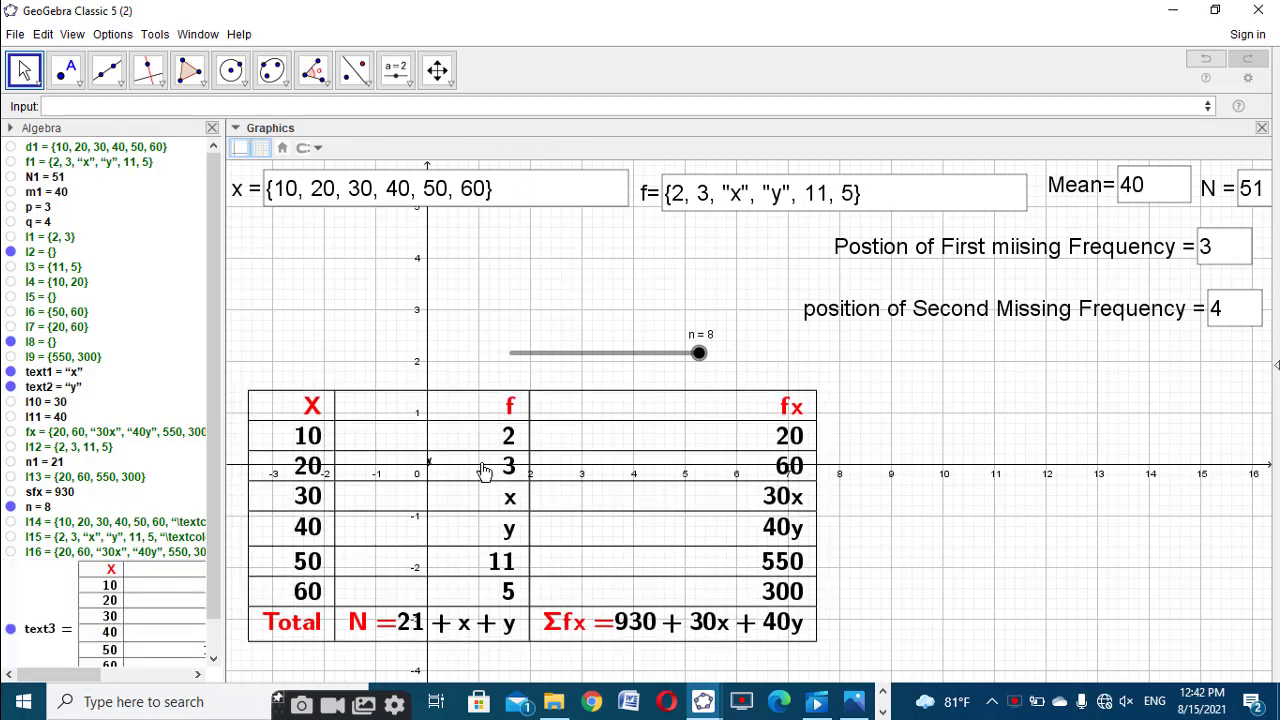
{"action": "left_click", "coordinate": [466, 172]}
{"action": "left_click", "coordinate": [509, 418]}
{"action": "left_click", "coordinate": [462, 147]}
{"action": "left_click", "coordinate": [482, 172]}
{"action": "left_click", "coordinate": [488, 231]}
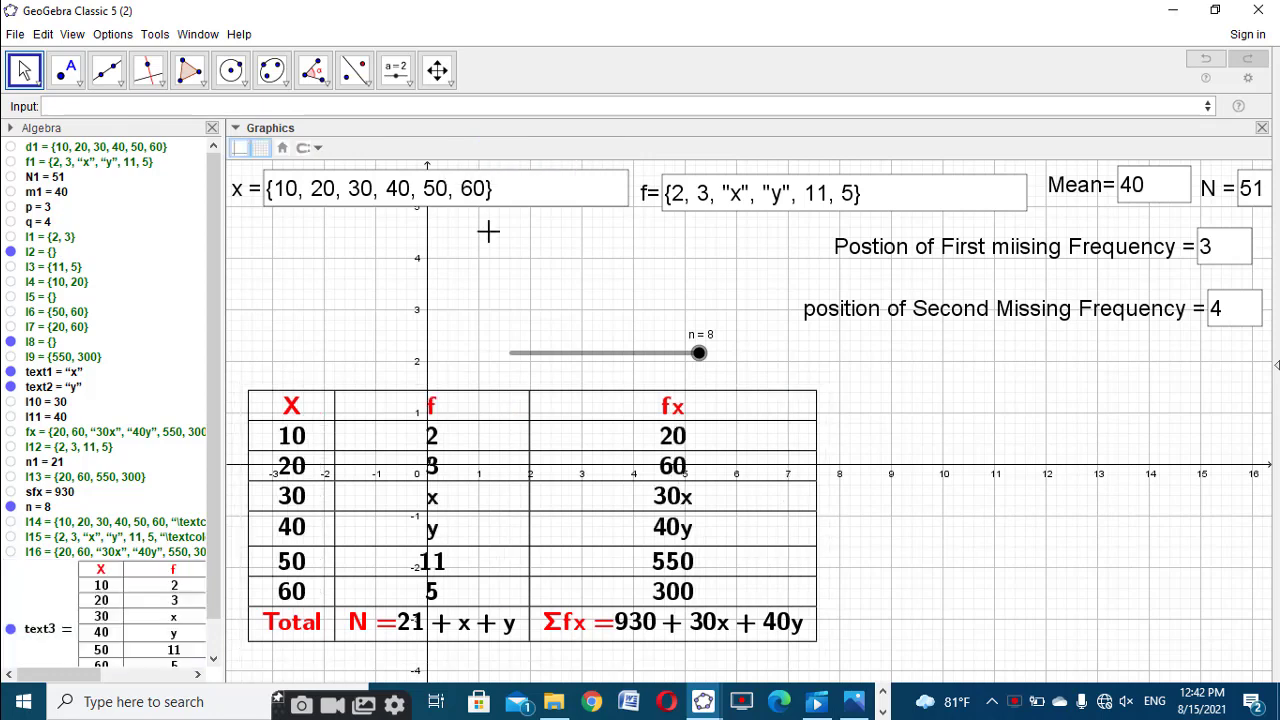
{"action": "left_click_drag", "start_coordinate": [526, 550], "coordinate": [516, 553]}
Hide the coordinate axes and the grid in the graphics view
{"action": "right_click", "coordinate": [428, 320]}
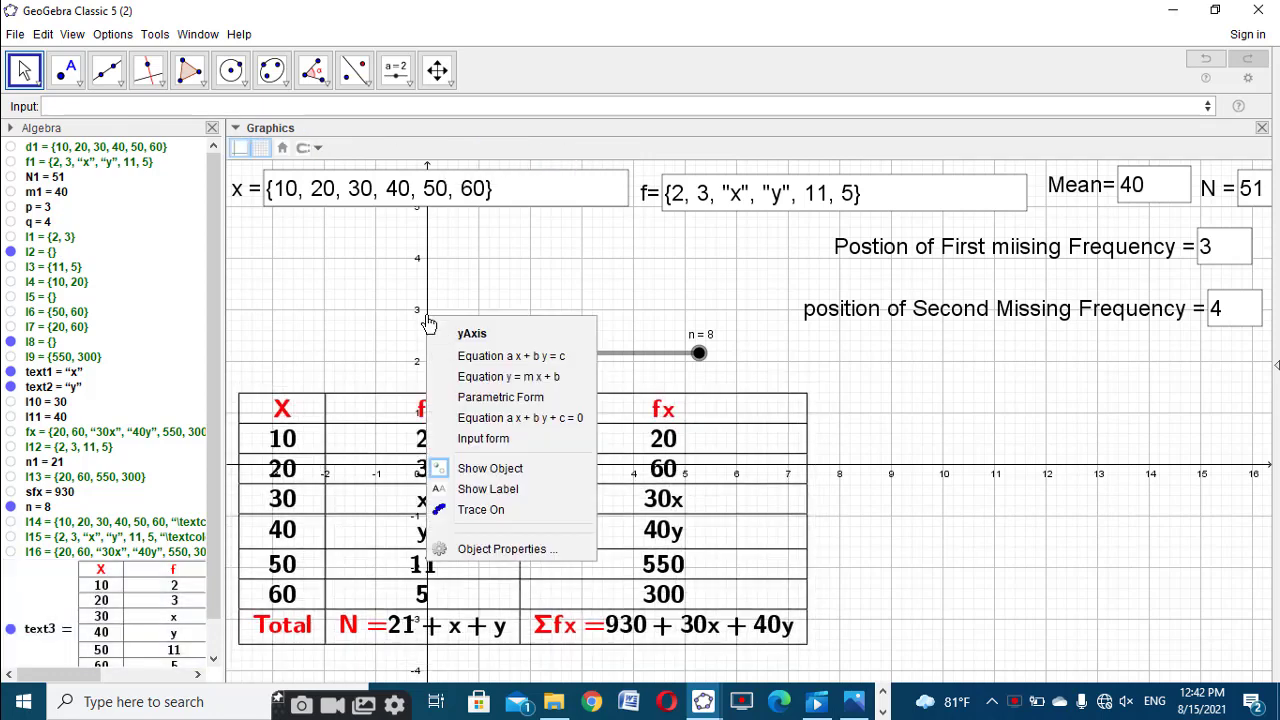
{"action": "left_click", "coordinate": [437, 260]}
{"action": "right_click", "coordinate": [437, 260]}
{"action": "left_click", "coordinate": [491, 266]}
{"action": "right_click", "coordinate": [503, 262]}
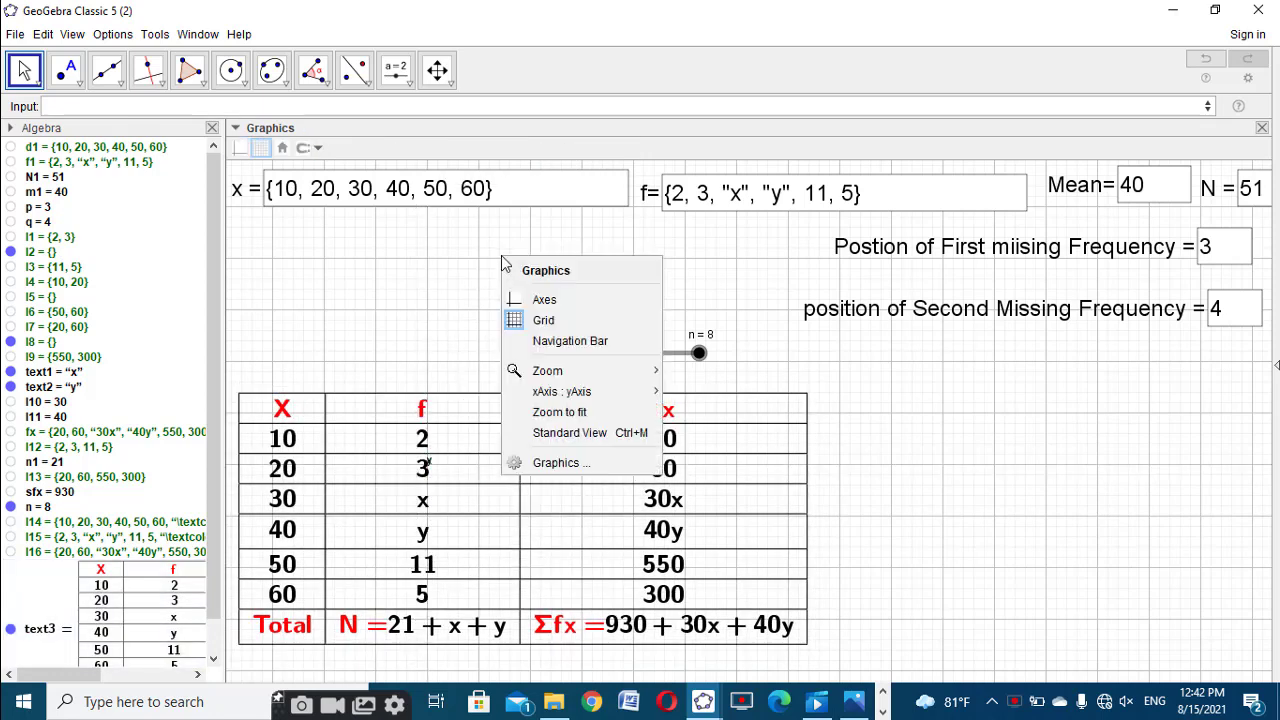
{"action": "left_click", "coordinate": [545, 320]}
Reposition the x, f, fx table just below slider n and narrow the Algebra view to widen the graphics area
{"action": "left_click_drag", "start_coordinate": [598, 496], "coordinate": [620, 484]}
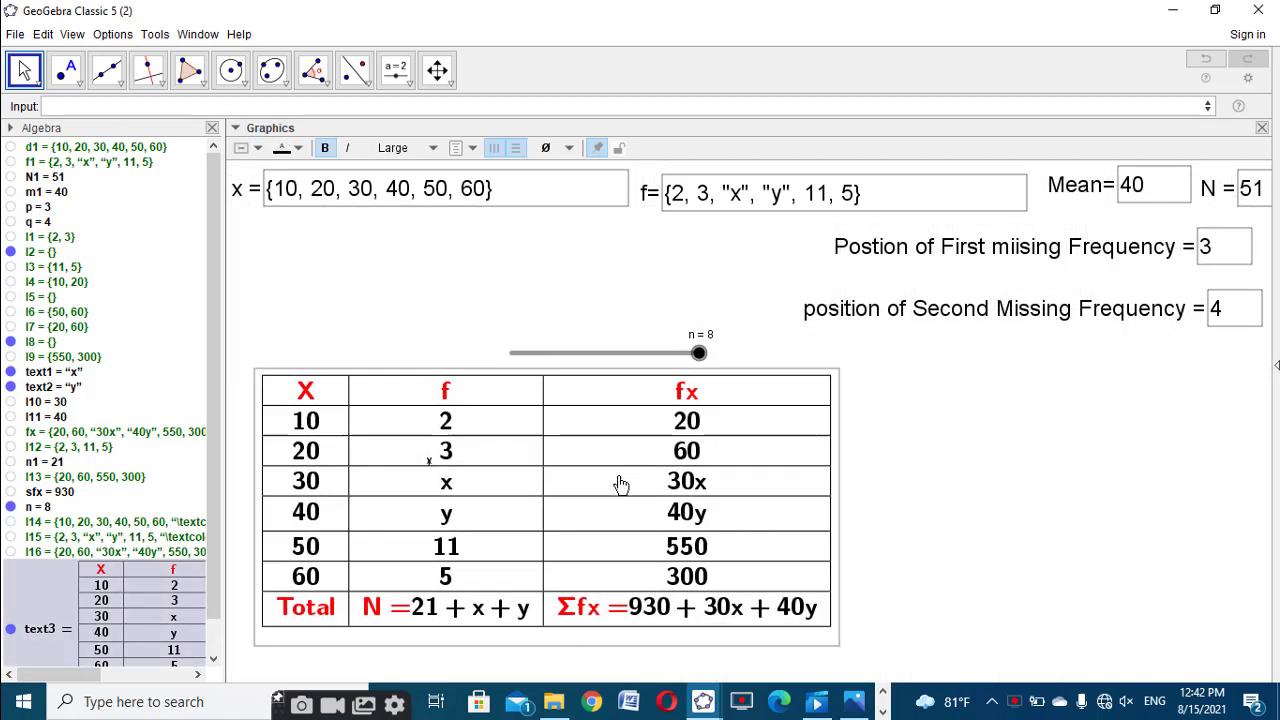
{"action": "left_click_drag", "start_coordinate": [218, 280], "coordinate": [100, 235]}
{"action": "left_click_drag", "start_coordinate": [409, 457], "coordinate": [409, 464]}
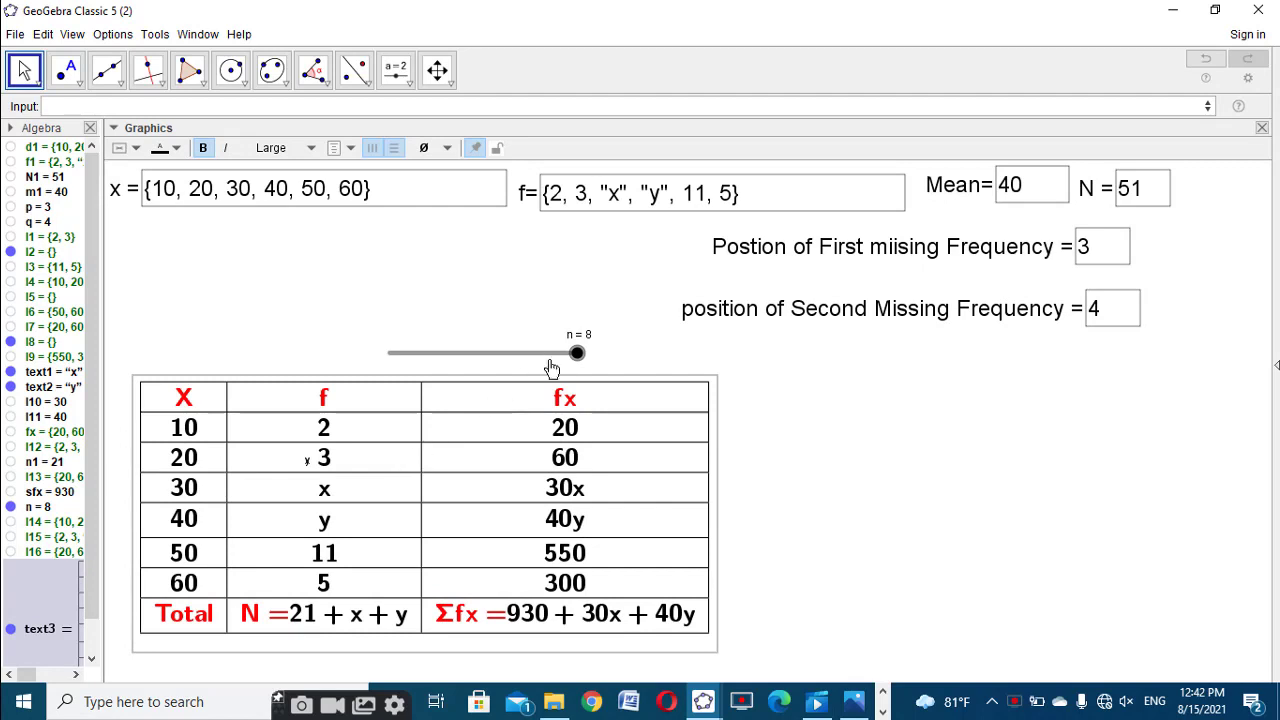
{"action": "left_click_drag", "start_coordinate": [571, 354], "coordinate": [714, 366]}
{"action": "left_click", "coordinate": [395, 312]}
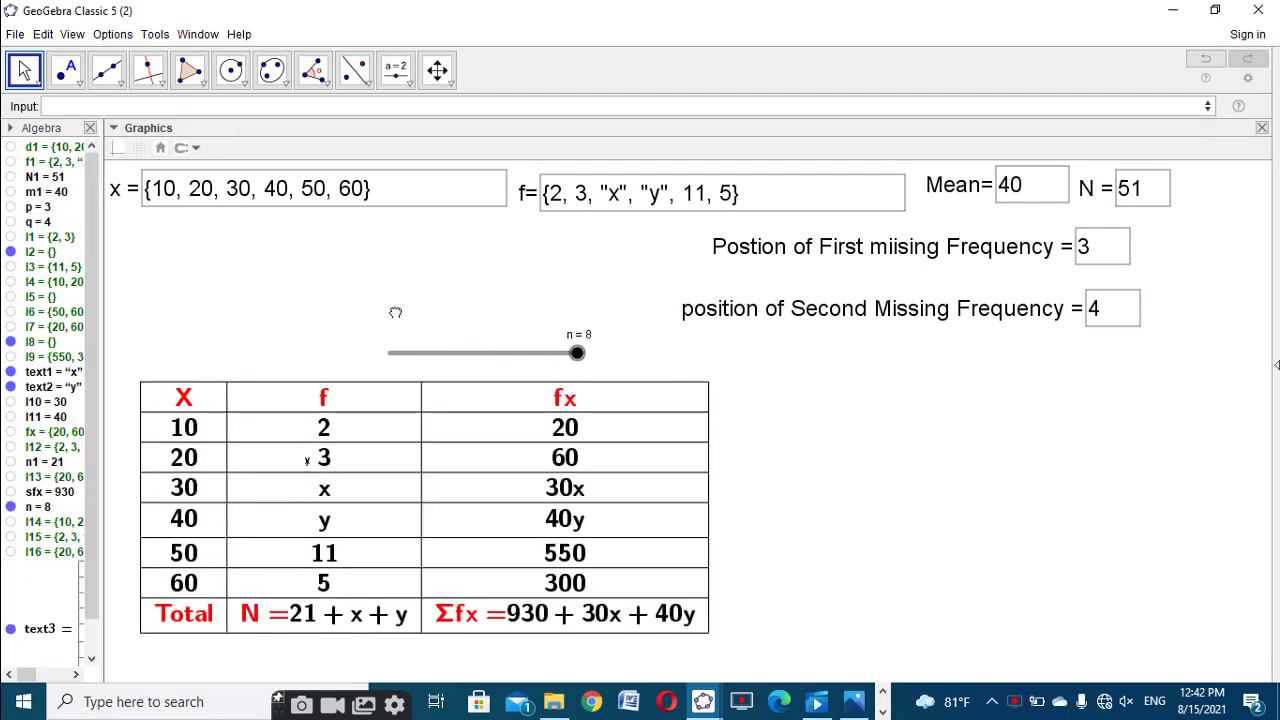